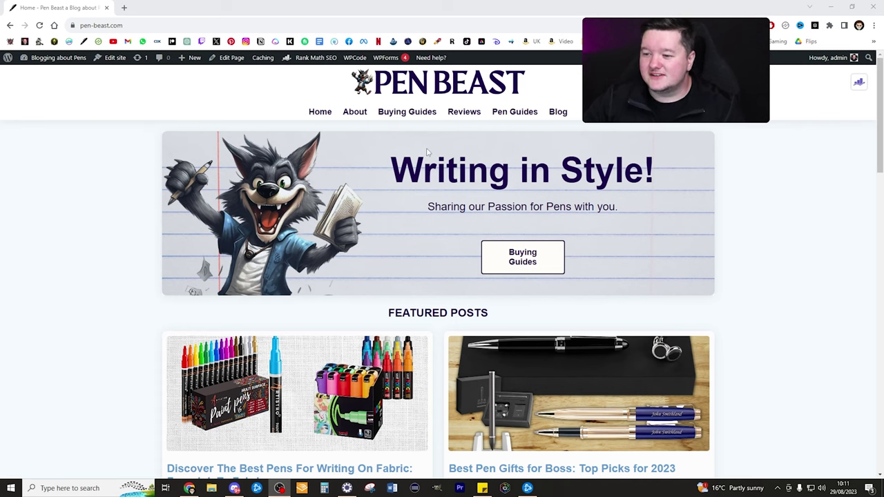
Step: Open the Koala AI website in a new browser tab and go to its KoalaWriter page
{"action": "middle_click", "coordinate": [290, 43]}
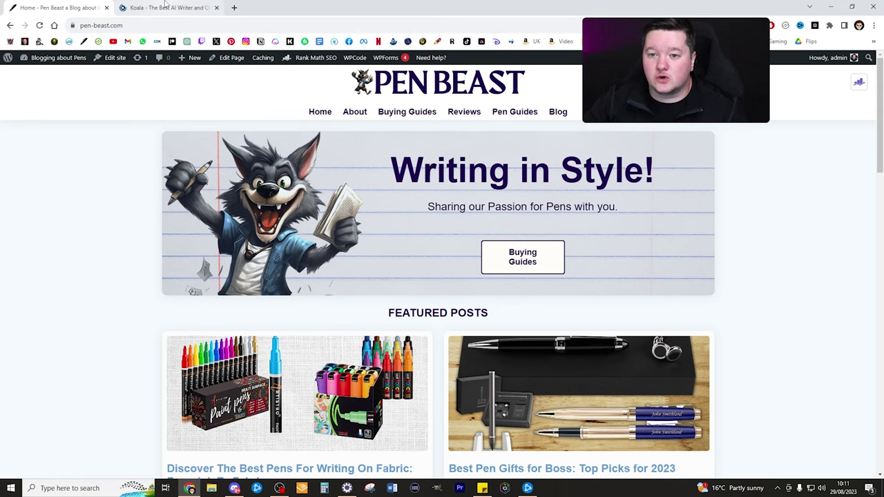
{"action": "left_click", "coordinate": [166, 6]}
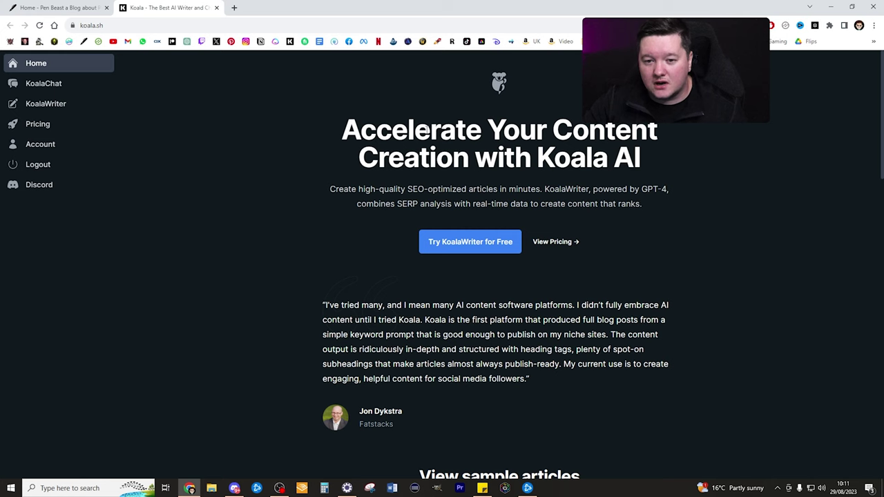
{"action": "left_click", "coordinate": [66, 109]}
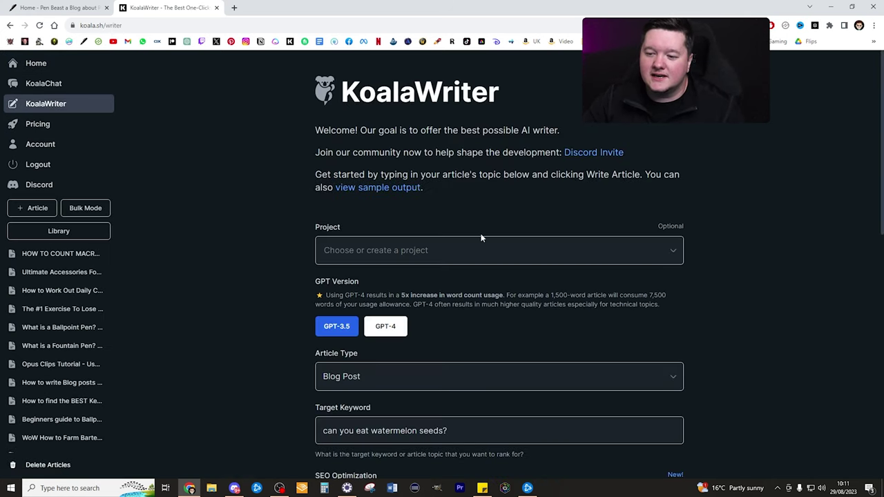
Step: Change the KoalaWriter article type to YouTube Video to Blog Post
{"action": "left_click", "coordinate": [444, 373]}
{"action": "scroll", "coordinate": [447, 366], "scroll_direction": "down", "scroll_amount": 2}
{"action": "left_click", "coordinate": [478, 288]}
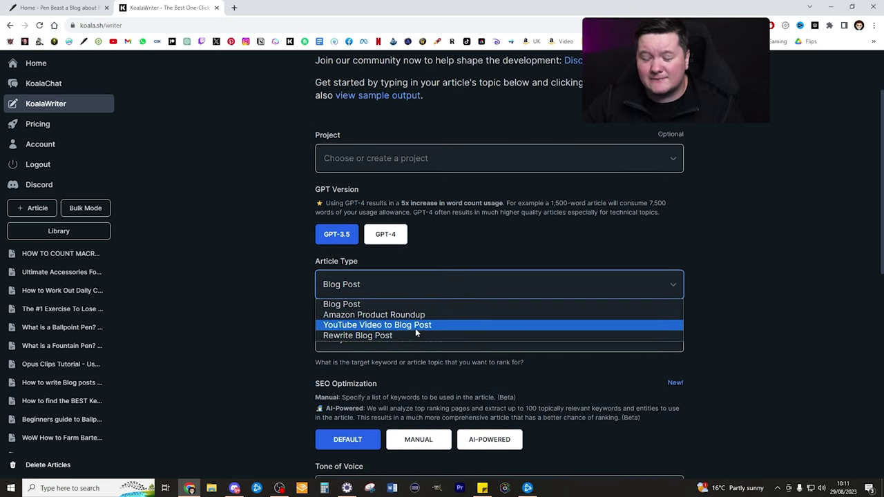
{"action": "left_click", "coordinate": [415, 328]}
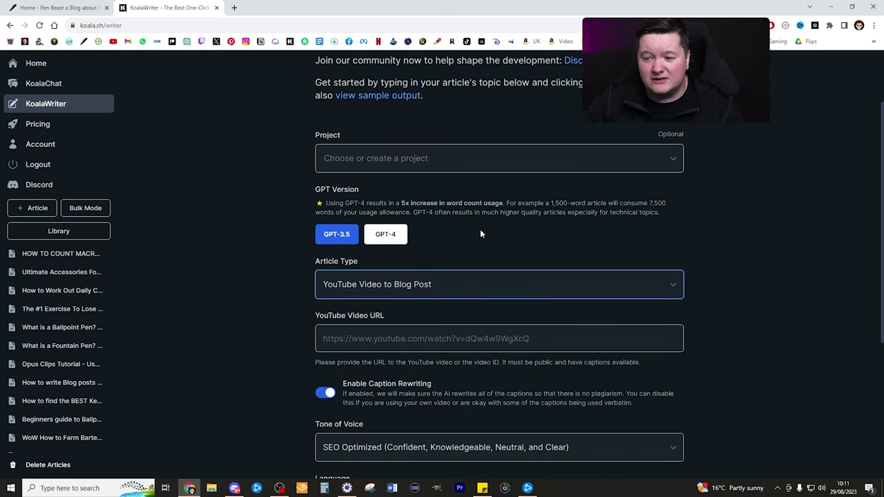
Step: Examine Koala's pricing page, comparing the monthly subscription plans and their KoalaWriter and KoalaChat allowances
{"action": "left_click", "coordinate": [77, 126]}
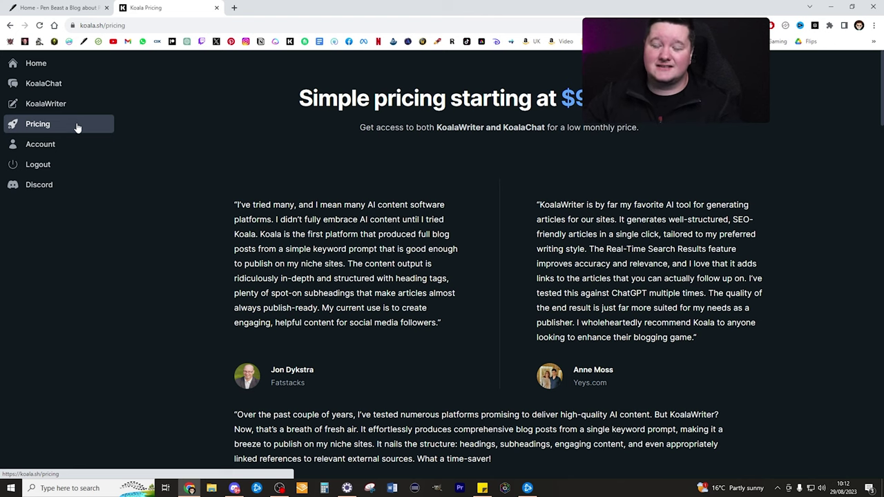
{"action": "scroll", "coordinate": [414, 176], "scroll_direction": "down", "scroll_amount": 10}
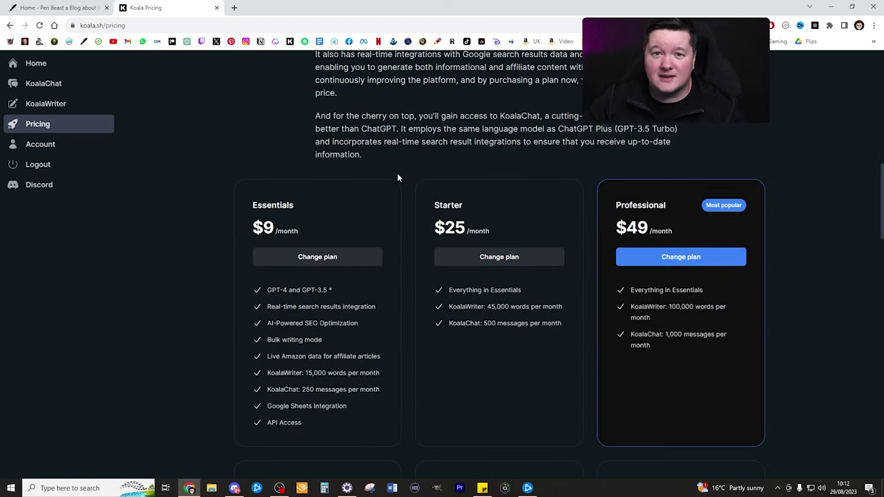
{"action": "scroll", "coordinate": [618, 168], "scroll_direction": "down", "scroll_amount": 3}
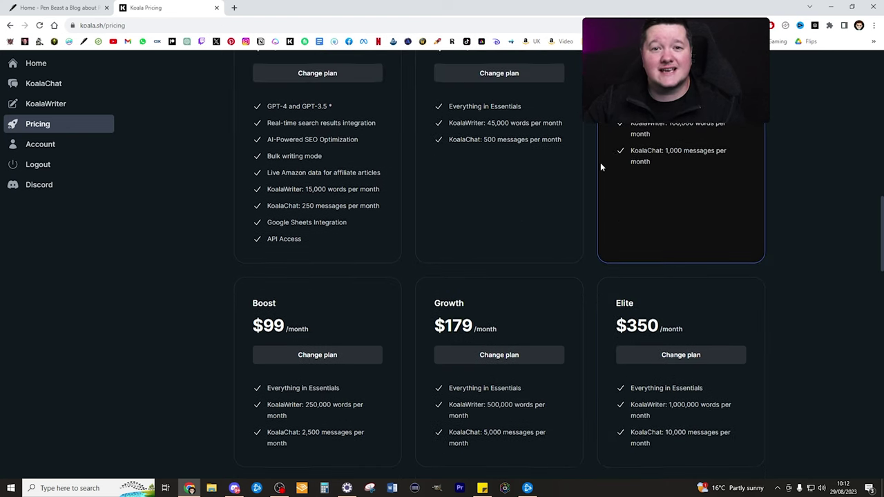
{"action": "scroll", "coordinate": [601, 167], "scroll_direction": "up", "scroll_amount": 2}
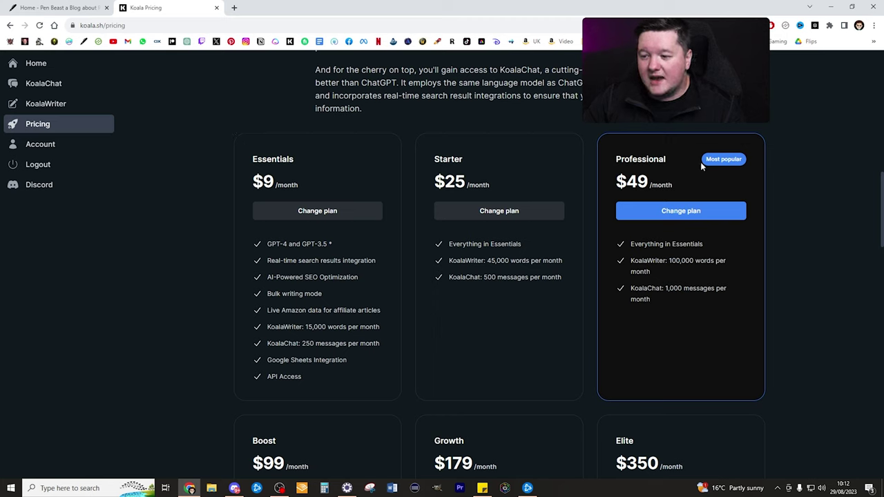
{"action": "scroll", "coordinate": [679, 154], "scroll_direction": "down", "scroll_amount": 4}
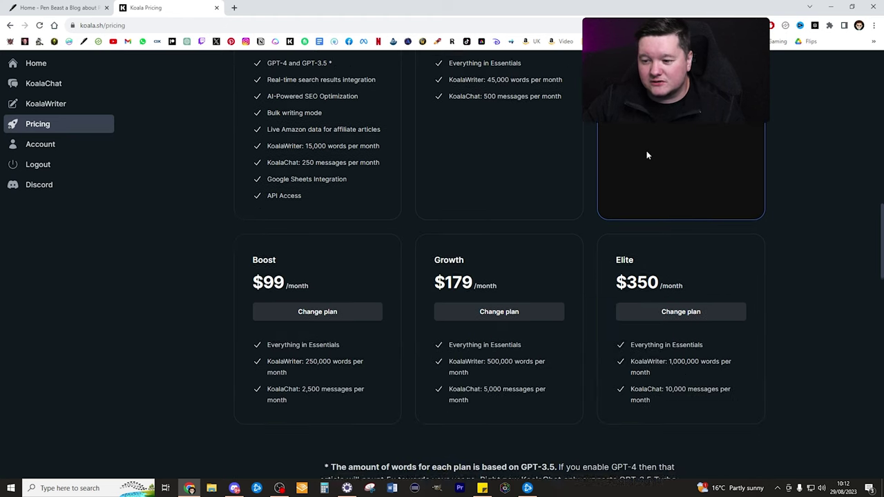
{"action": "scroll", "coordinate": [691, 150], "scroll_direction": "down", "scroll_amount": 2}
{"action": "scroll", "coordinate": [608, 162], "scroll_direction": "down", "scroll_amount": 4}
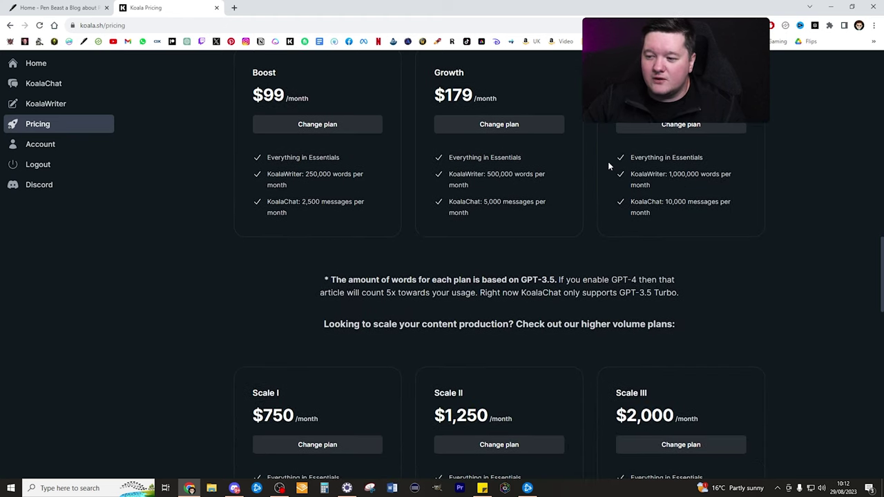
{"action": "scroll", "coordinate": [603, 166], "scroll_direction": "down", "scroll_amount": 3}
{"action": "scroll", "coordinate": [603, 163], "scroll_direction": "up", "scroll_amount": 3}
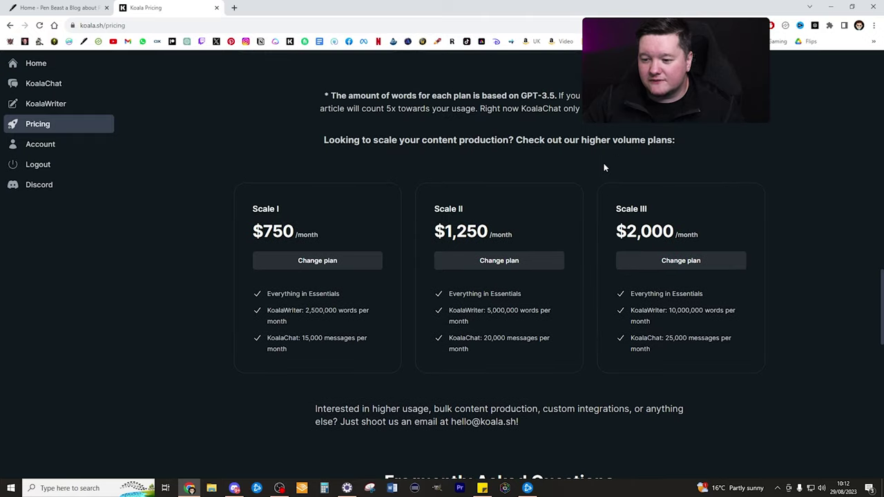
{"action": "scroll", "coordinate": [572, 189], "scroll_direction": "up", "scroll_amount": 12}
{"action": "scroll", "coordinate": [456, 177], "scroll_direction": "up", "scroll_amount": 7}
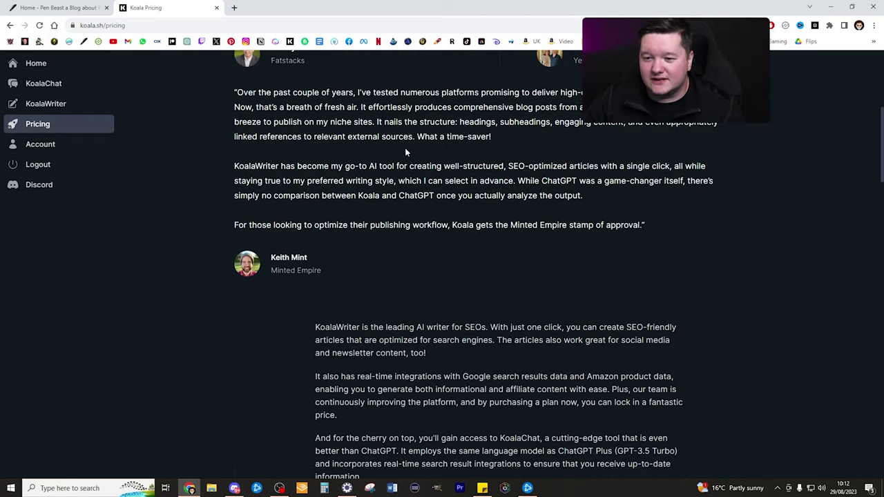
{"action": "scroll", "coordinate": [592, 152], "scroll_direction": "down", "scroll_amount": 16}
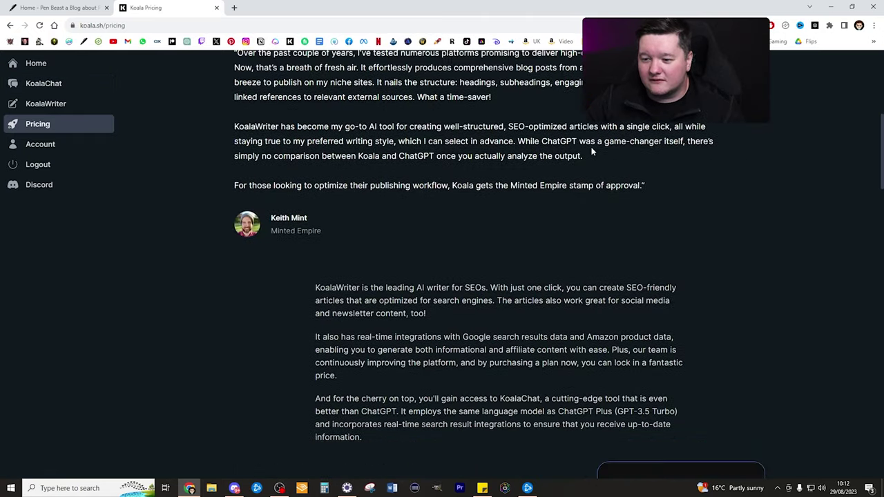
{"action": "scroll", "coordinate": [601, 163], "scroll_direction": "down", "scroll_amount": 10}
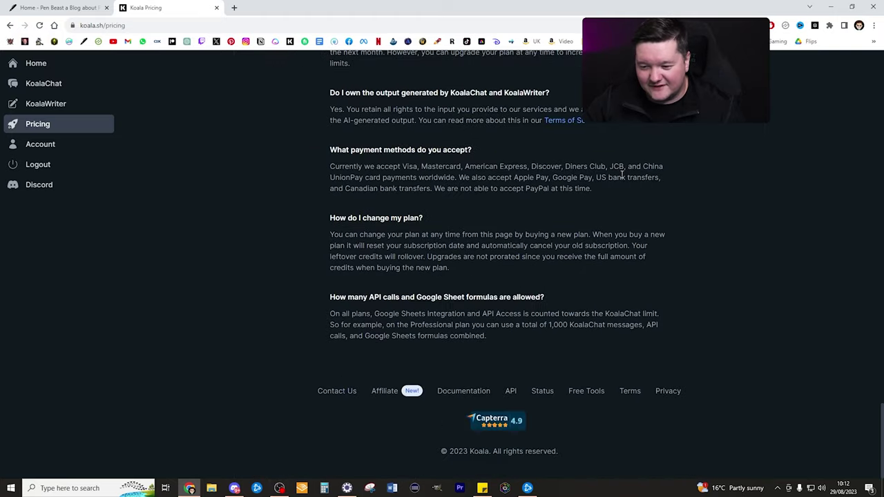
{"action": "scroll", "coordinate": [629, 173], "scroll_direction": "up", "scroll_amount": 6}
{"action": "scroll", "coordinate": [634, 178], "scroll_direction": "up", "scroll_amount": 15}
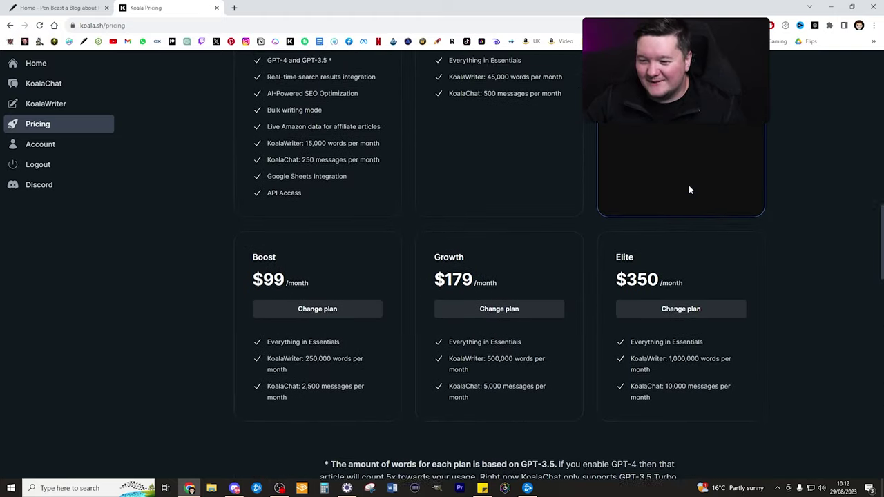
{"action": "scroll", "coordinate": [702, 185], "scroll_direction": "up", "scroll_amount": 4}
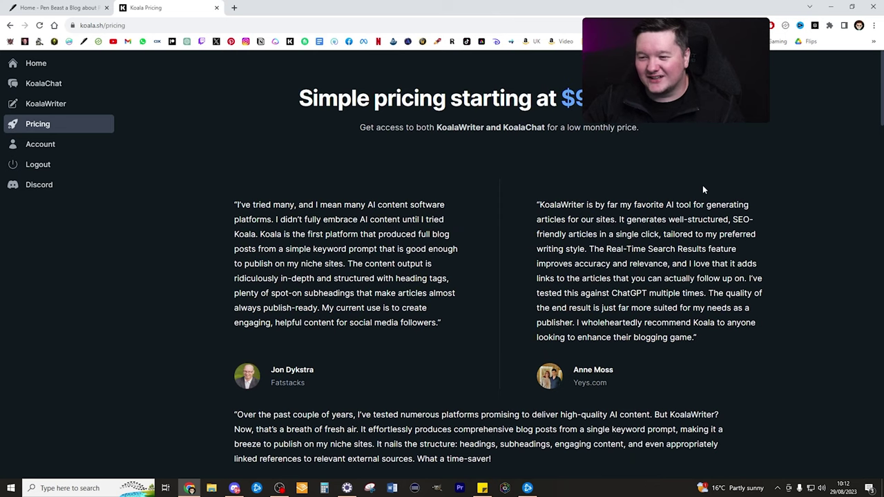
{"action": "scroll", "coordinate": [704, 188], "scroll_direction": "down", "scroll_amount": 7}
{"action": "scroll", "coordinate": [704, 192], "scroll_direction": "down", "scroll_amount": 2}
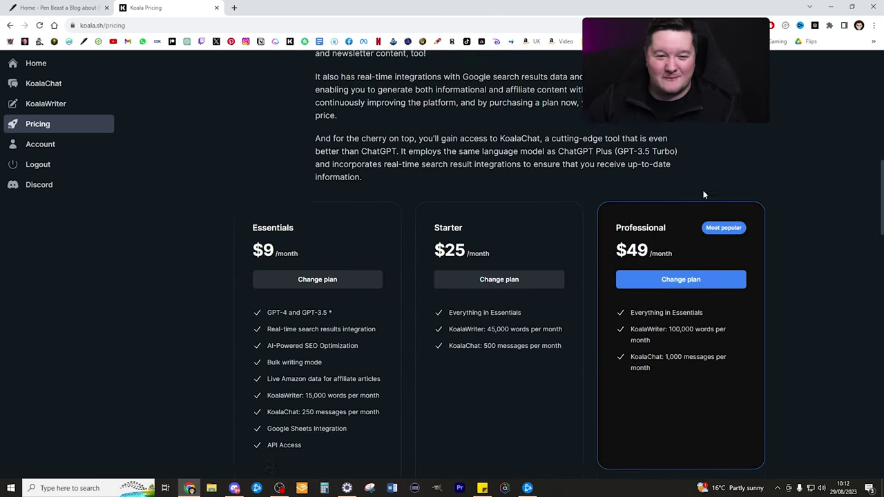
{"action": "scroll", "coordinate": [704, 195], "scroll_direction": "down", "scroll_amount": 1}
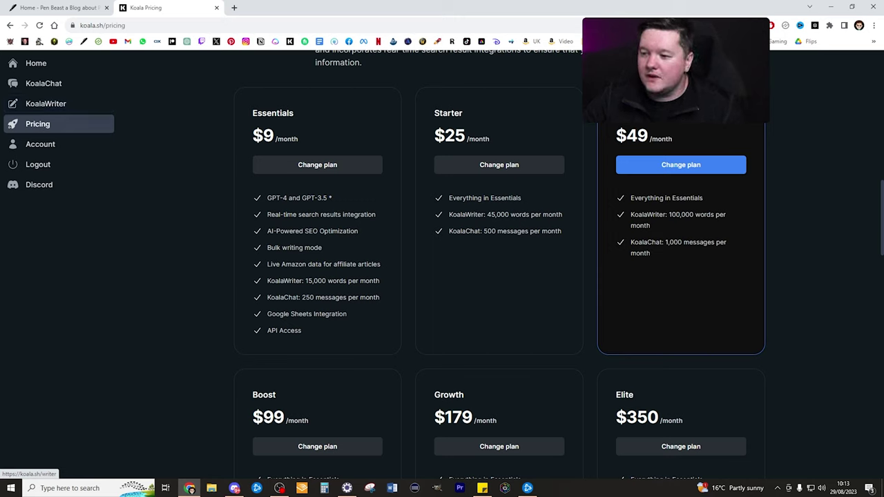
Step: Set the article type in KoalaWriter to YouTube Video to Blog Post, and open YouTube in a new browser tab
{"action": "left_click", "coordinate": [63, 102]}
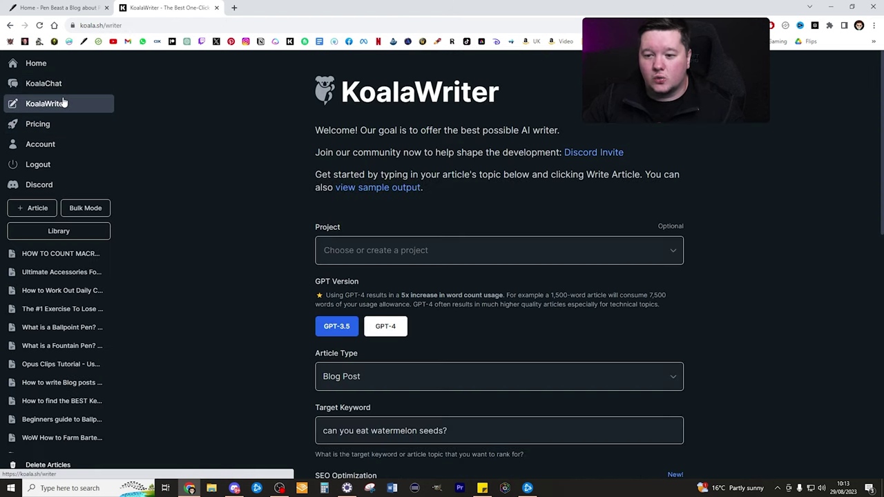
{"action": "scroll", "coordinate": [486, 122], "scroll_direction": "down", "scroll_amount": 4}
{"action": "left_click", "coordinate": [431, 96]}
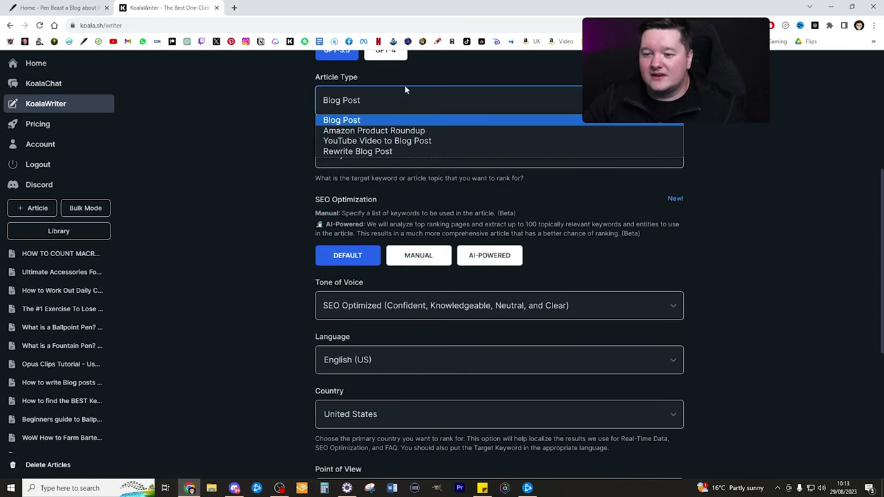
{"action": "left_click", "coordinate": [388, 141]}
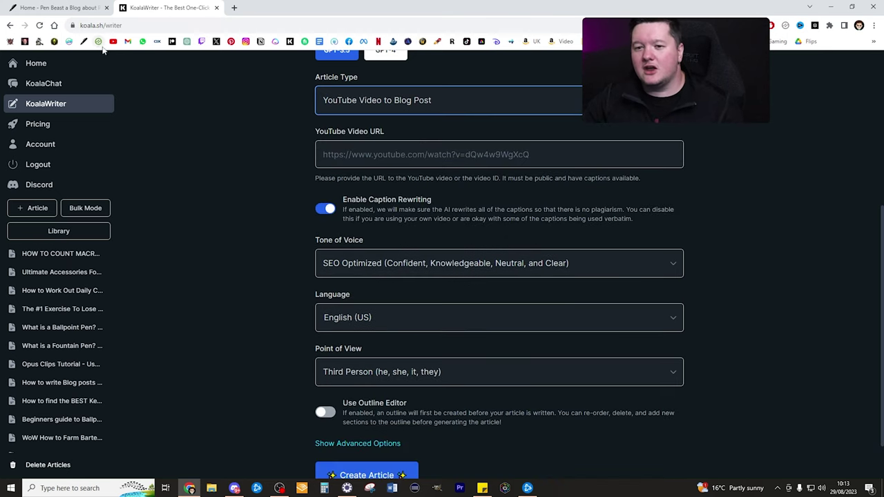
{"action": "middle_click", "coordinate": [113, 41]}
{"action": "left_click", "coordinate": [316, 8]}
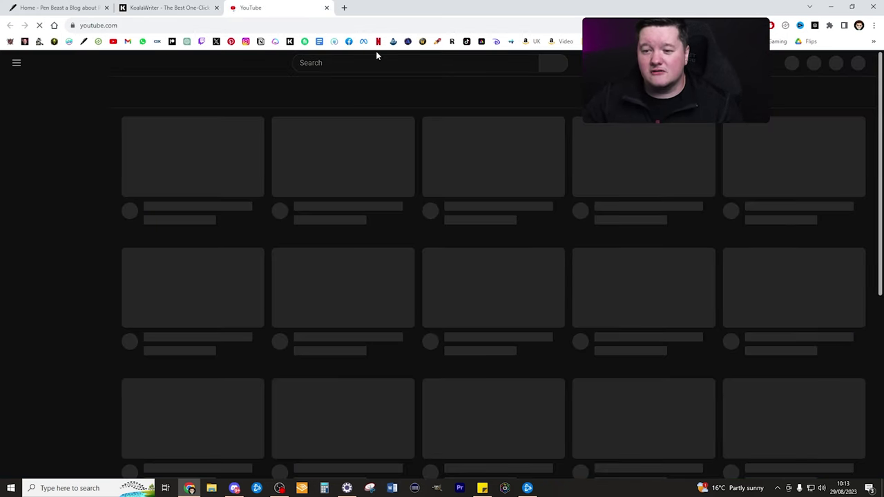
Step: Look through the featured and latest posts on the Pen Beast home page for a related video topic
{"action": "key", "text": "ctrl+1"}
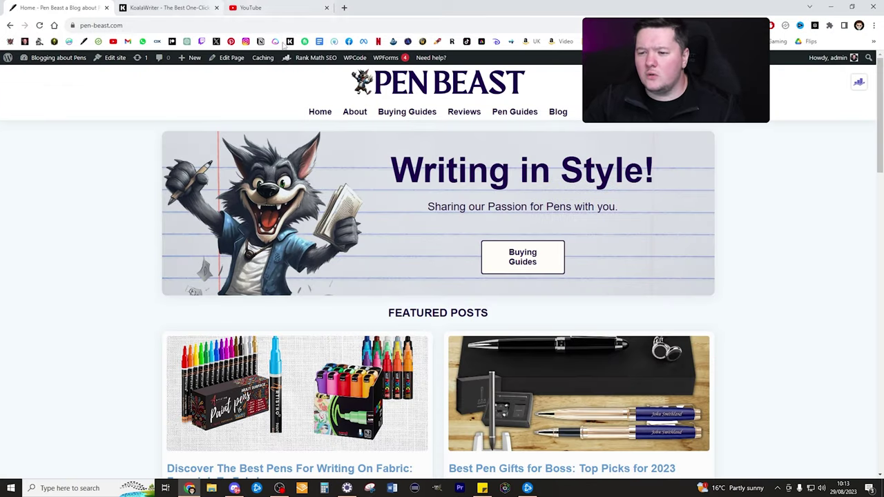
{"action": "scroll", "coordinate": [442, 276], "scroll_direction": "down", "scroll_amount": 4}
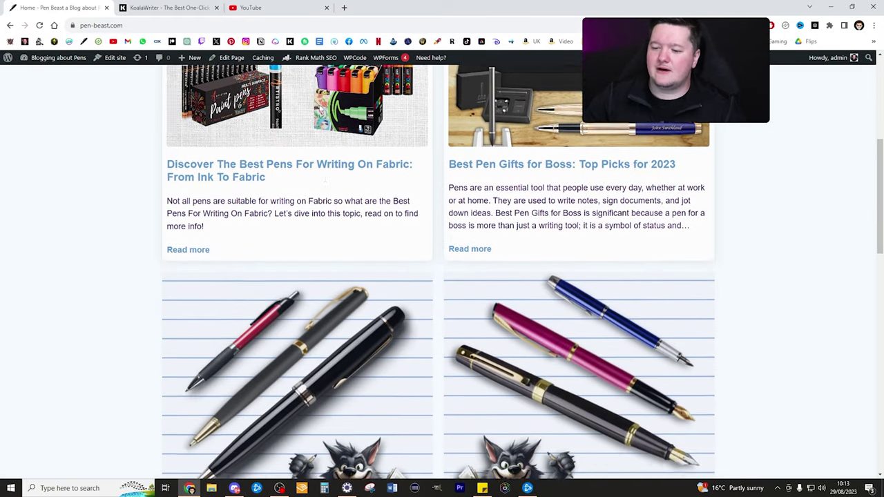
{"action": "scroll", "coordinate": [256, 327], "scroll_direction": "down", "scroll_amount": 3}
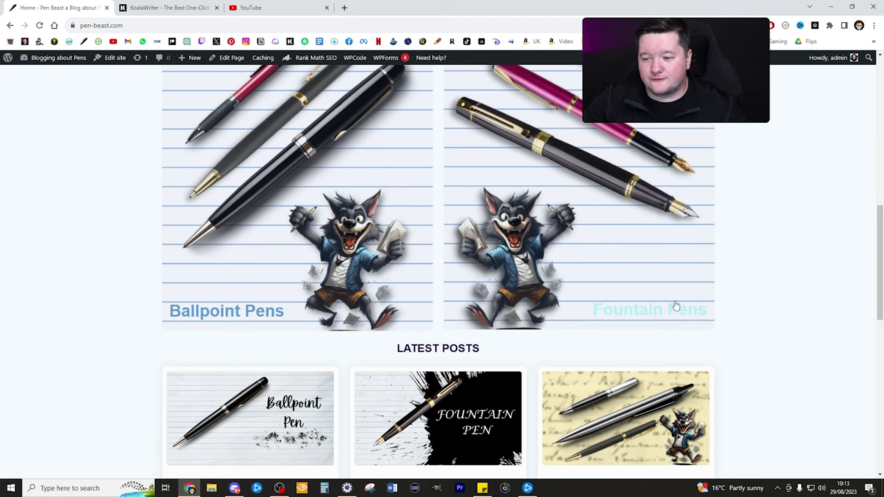
{"action": "scroll", "coordinate": [667, 304], "scroll_direction": "down", "scroll_amount": 2}
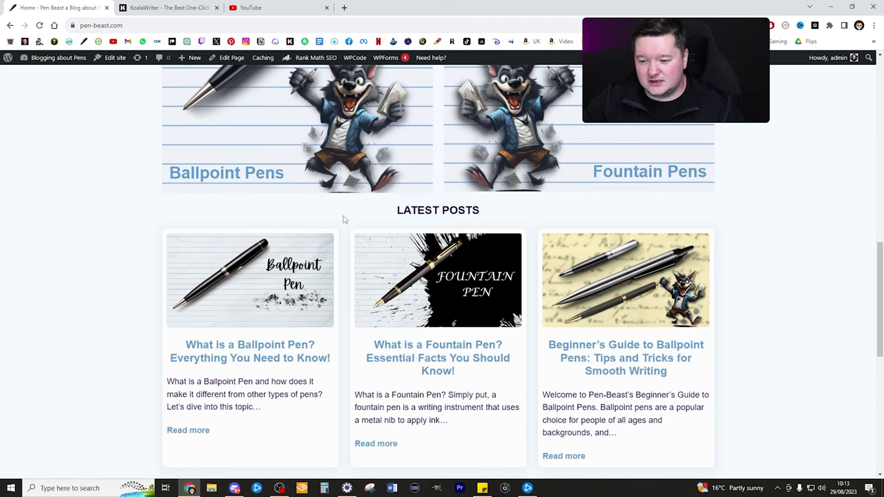
{"action": "scroll", "coordinate": [352, 218], "scroll_direction": "down", "scroll_amount": 2}
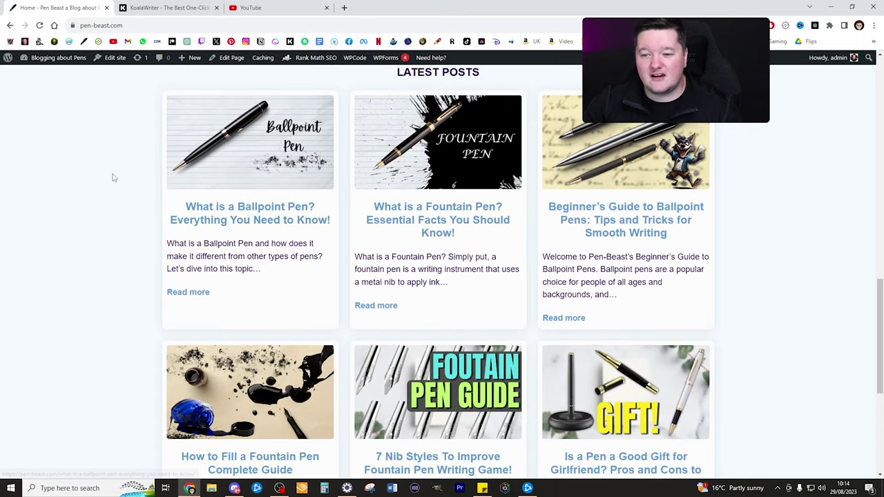
{"action": "scroll", "coordinate": [113, 177], "scroll_direction": "up", "scroll_amount": 2}
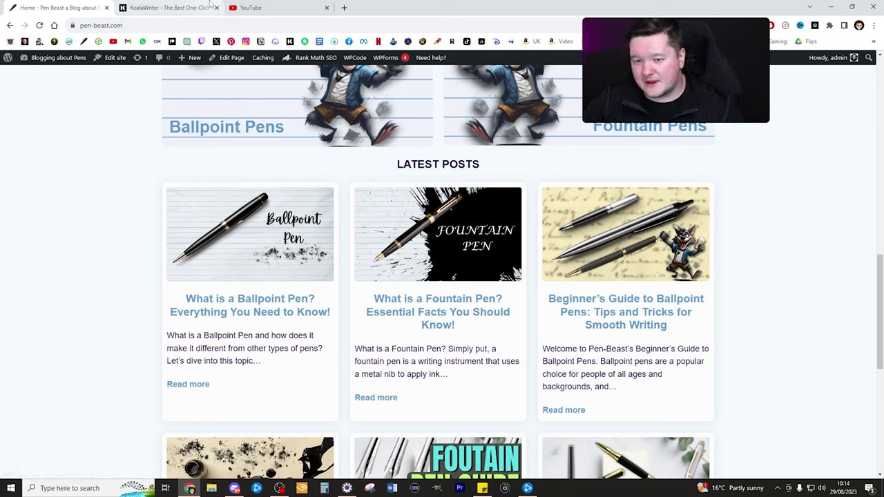
Step: Search YouTube for "how to change fountain pen ink" and look over the first video results
{"action": "left_click", "coordinate": [252, 8]}
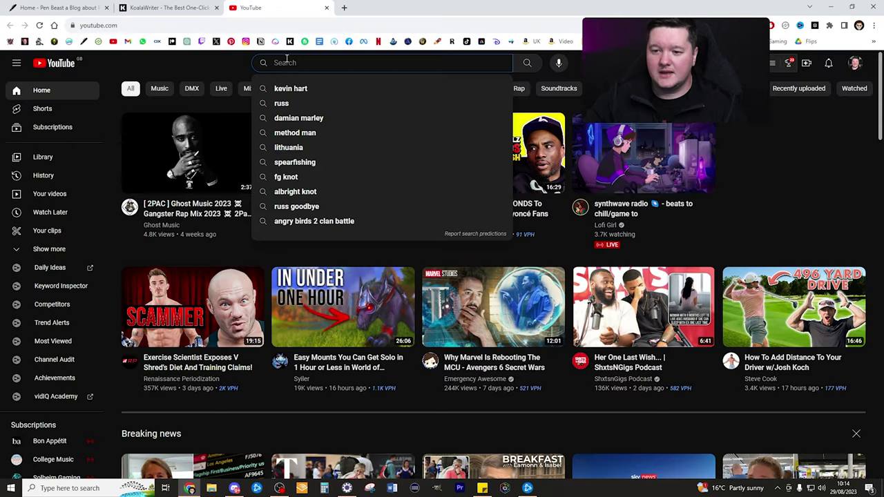
{"action": "type", "text": "how to cha"}
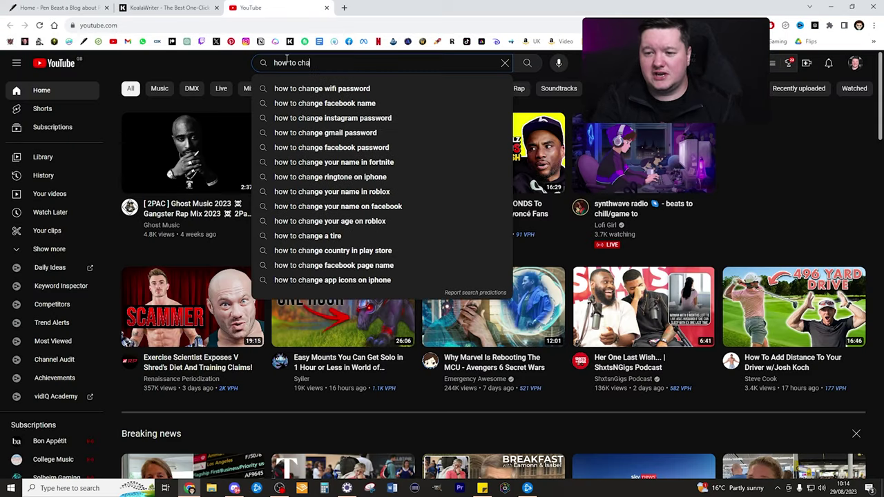
{"action": "type", "text": "nge fountain "}
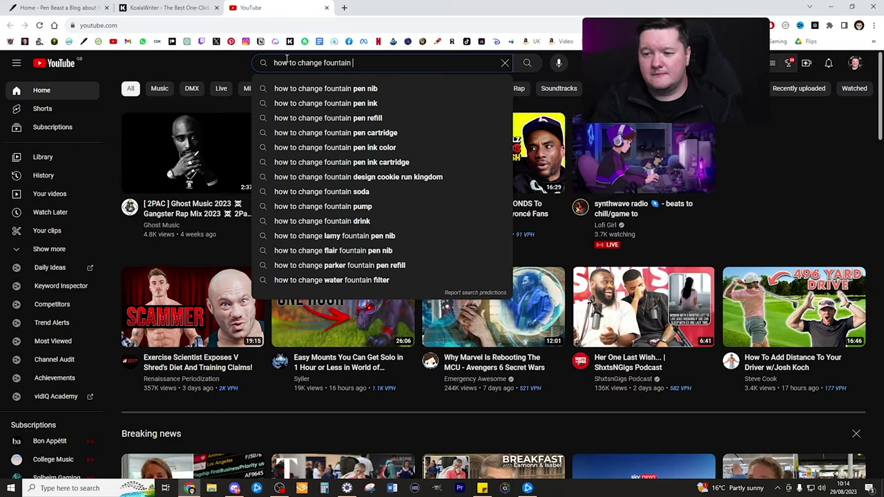
{"action": "type", "text": "pen ink"}
{"action": "key", "text": "Return"}
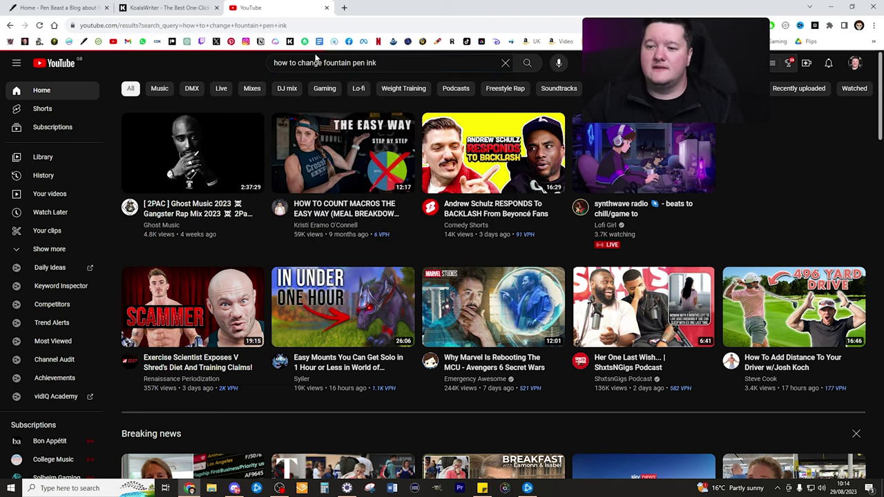
{"action": "mouse_move", "coordinate": [478, 165]}
{"action": "scroll", "coordinate": [587, 149], "scroll_direction": "down", "scroll_amount": 1}
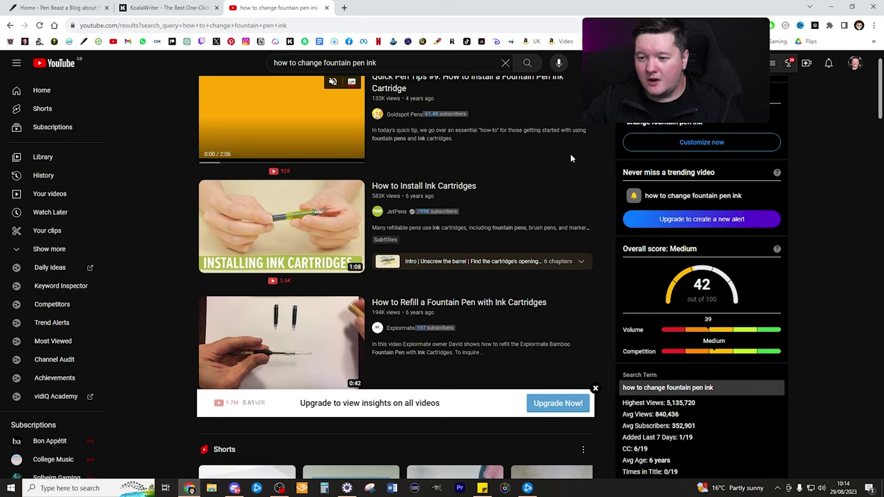
{"action": "scroll", "coordinate": [552, 165], "scroll_direction": "up", "scroll_amount": 1}
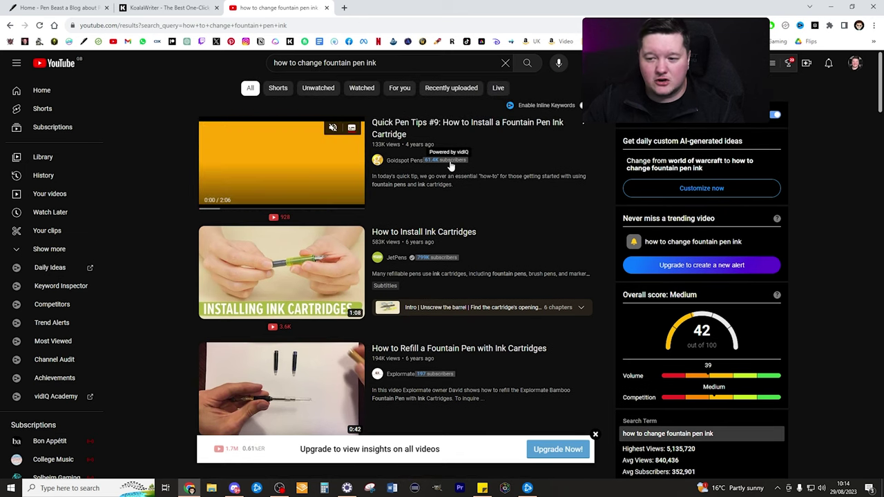
Step: Open the JetPens video "How to Install Ink Cartridges" from the search results, paused and in the default player view
{"action": "mouse_move", "coordinate": [433, 264]}
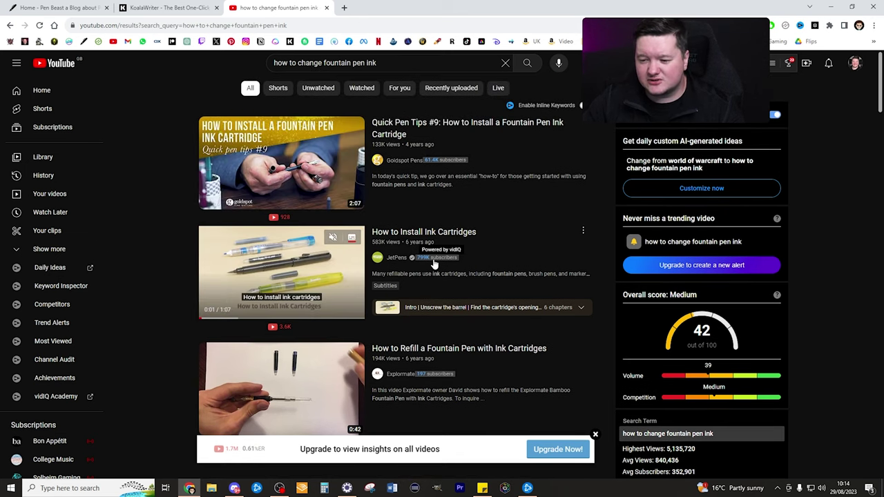
{"action": "scroll", "coordinate": [435, 228], "scroll_direction": "down", "scroll_amount": 1}
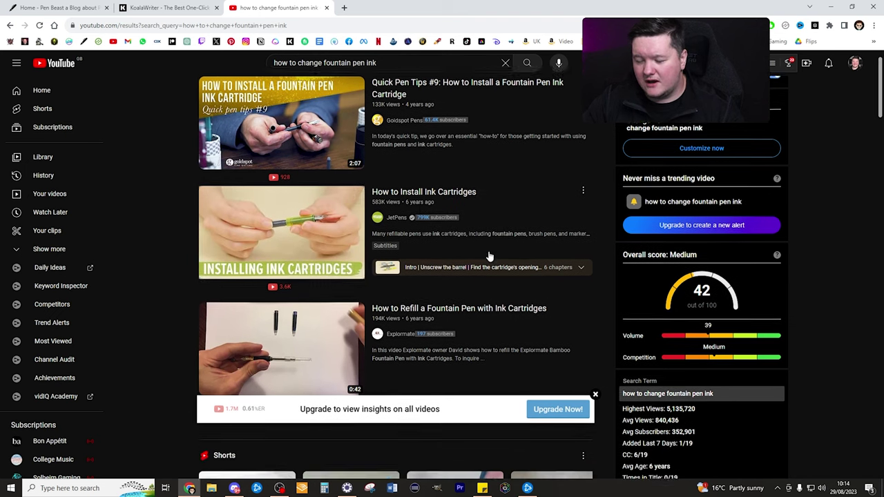
{"action": "scroll", "coordinate": [499, 170], "scroll_direction": "up", "scroll_amount": 1}
{"action": "mouse_move", "coordinate": [502, 142]}
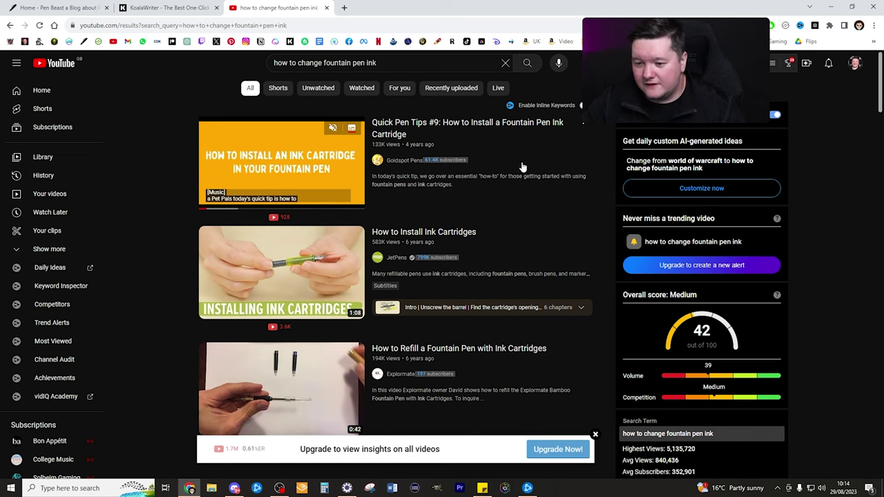
{"action": "scroll", "coordinate": [510, 194], "scroll_direction": "down", "scroll_amount": 1}
{"action": "mouse_move", "coordinate": [394, 216]}
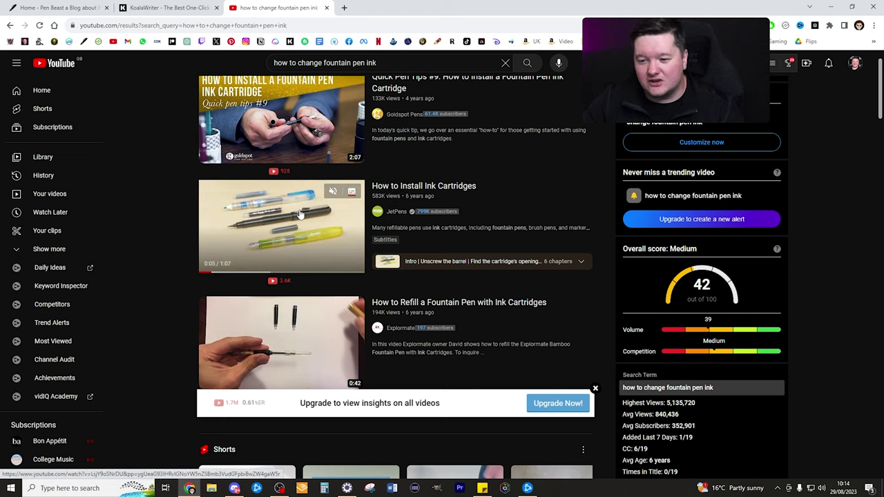
{"action": "left_click", "coordinate": [351, 207]}
{"action": "left_click", "coordinate": [347, 190]}
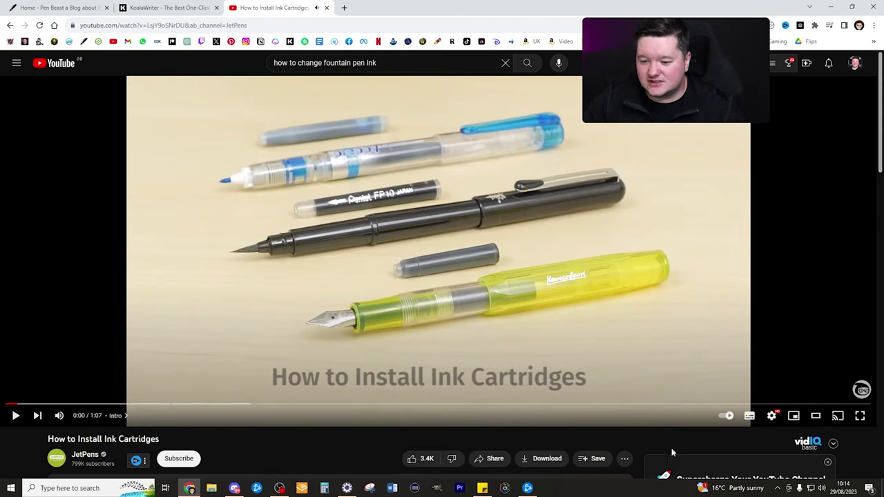
{"action": "left_click", "coordinate": [818, 415]}
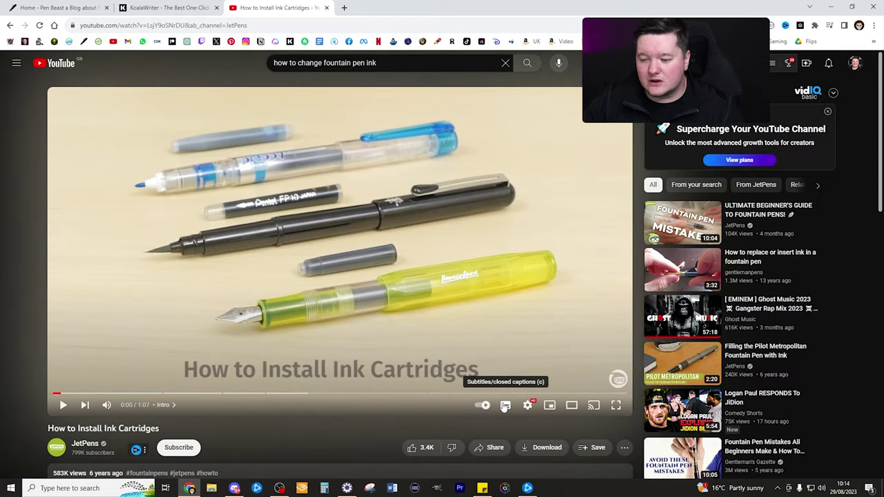
Step: Show the transcript of the ink cartridge video and read through all its sections
{"action": "scroll", "coordinate": [592, 407], "scroll_direction": "down", "scroll_amount": 1}
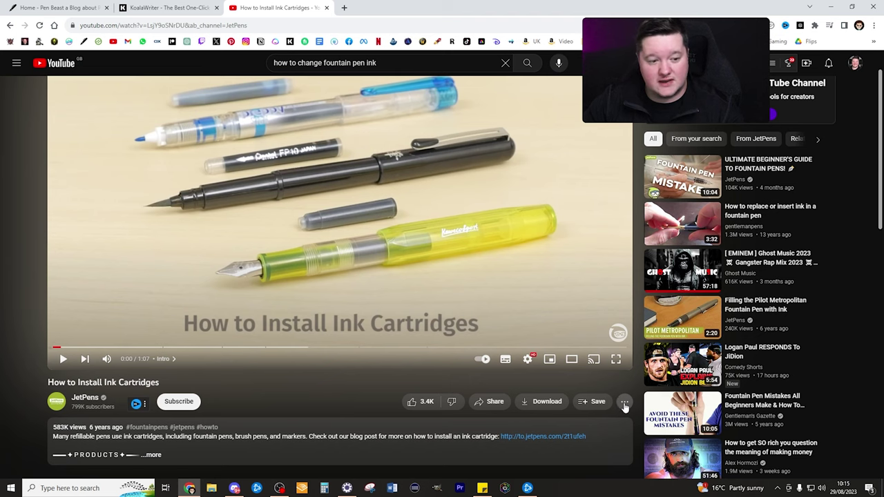
{"action": "left_click", "coordinate": [624, 406]}
{"action": "left_click", "coordinate": [651, 437]}
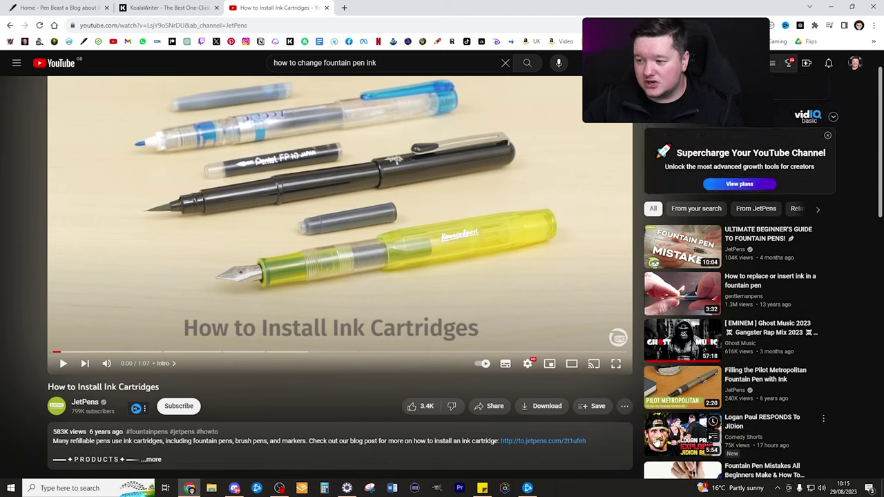
{"action": "scroll", "coordinate": [713, 178], "scroll_direction": "up", "scroll_amount": 1}
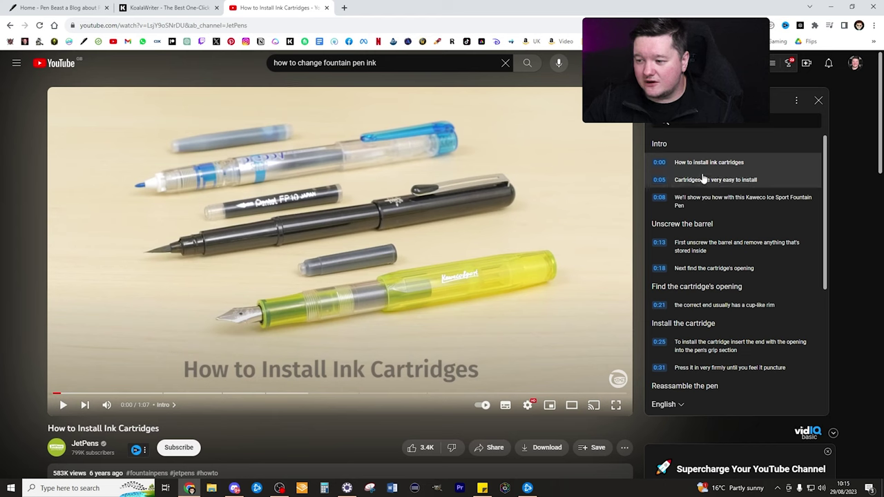
{"action": "scroll", "coordinate": [721, 259], "scroll_direction": "down", "scroll_amount": 1}
{"action": "scroll", "coordinate": [720, 259], "scroll_direction": "down", "scroll_amount": 3}
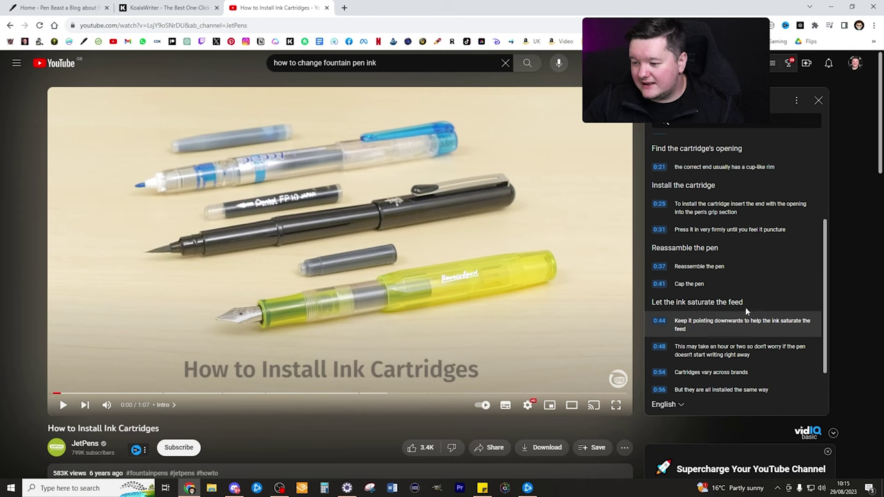
{"action": "scroll", "coordinate": [732, 311], "scroll_direction": "down", "scroll_amount": 5}
{"action": "scroll", "coordinate": [711, 246], "scroll_direction": "up", "scroll_amount": 10}
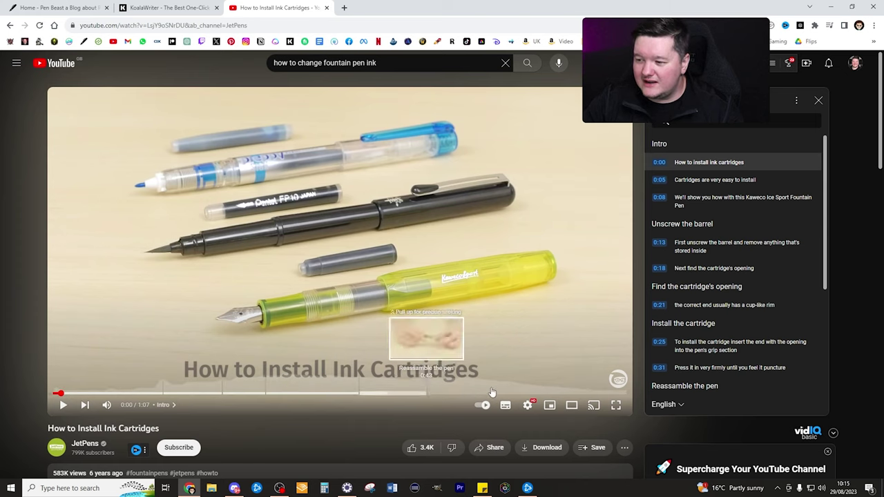
Step: Bring the YouTube search results up in a separate tab and open the JetPens video "How to Clean a Fountain Pen" in its own tab
{"action": "middle_click", "coordinate": [10, 25]}
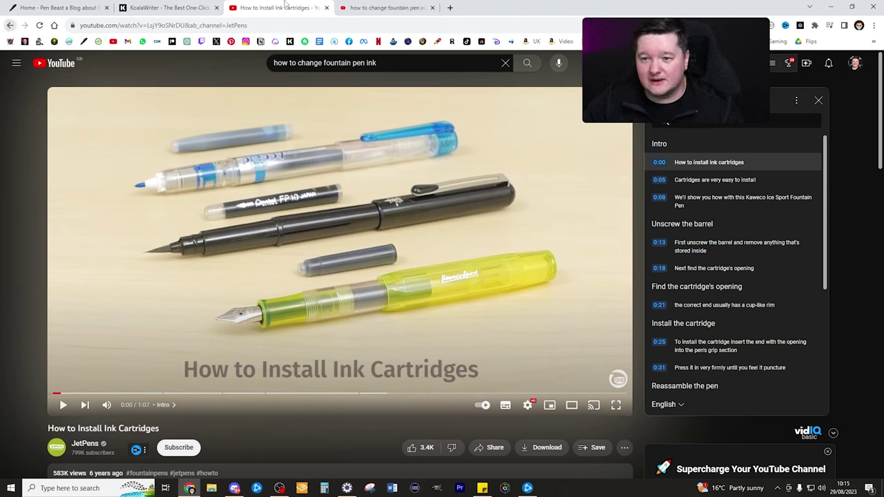
{"action": "left_click", "coordinate": [378, 8]}
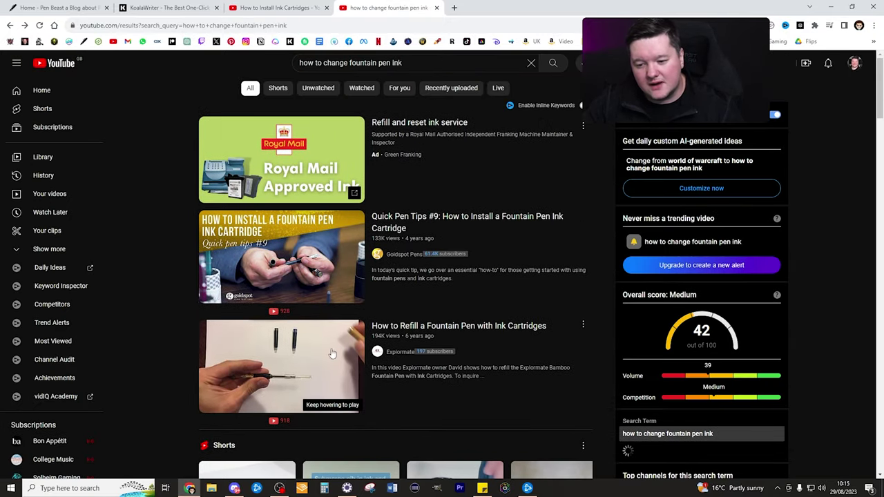
{"action": "scroll", "coordinate": [445, 290], "scroll_direction": "down", "scroll_amount": 8}
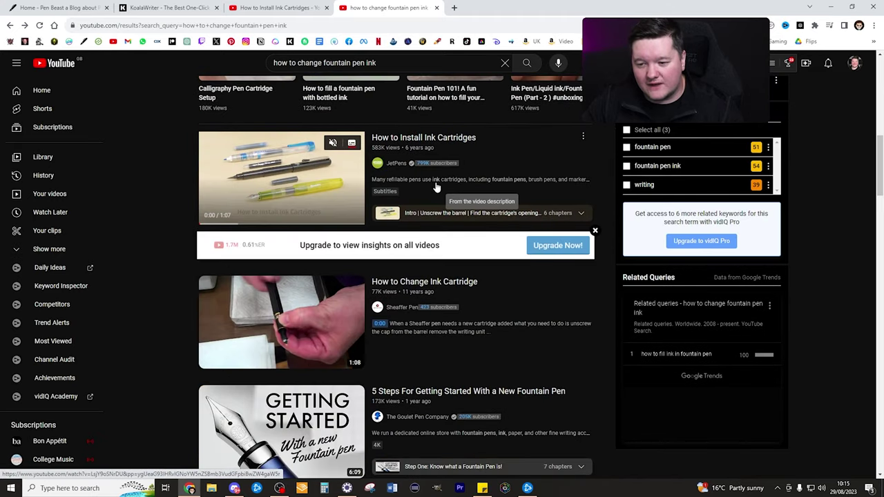
{"action": "scroll", "coordinate": [407, 179], "scroll_direction": "down", "scroll_amount": 1}
{"action": "scroll", "coordinate": [457, 259], "scroll_direction": "down", "scroll_amount": 6}
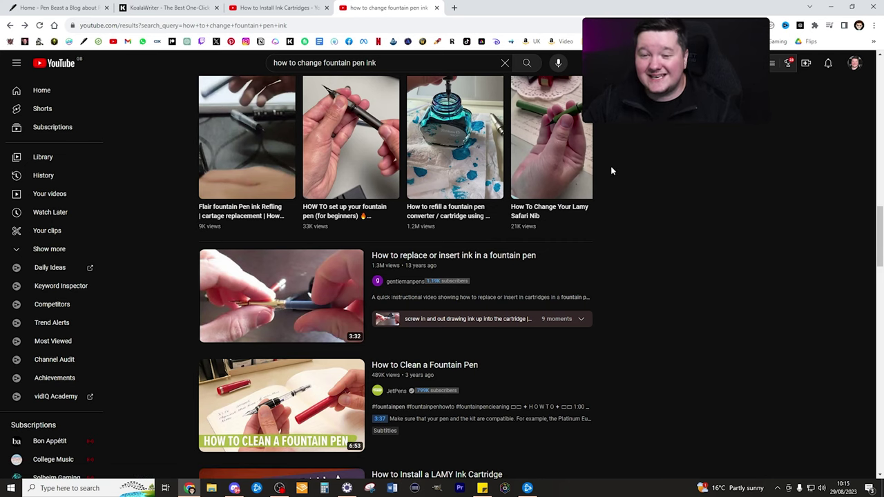
{"action": "scroll", "coordinate": [444, 302], "scroll_direction": "down", "scroll_amount": 2}
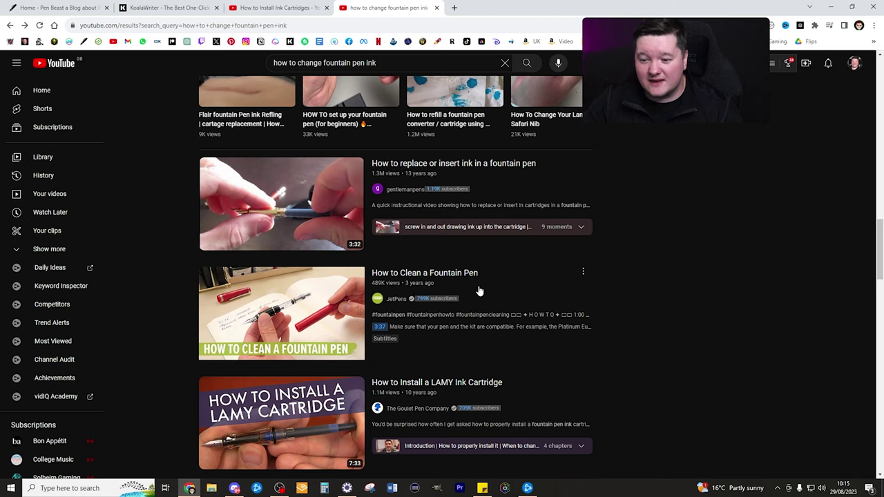
{"action": "mouse_move", "coordinate": [469, 285]}
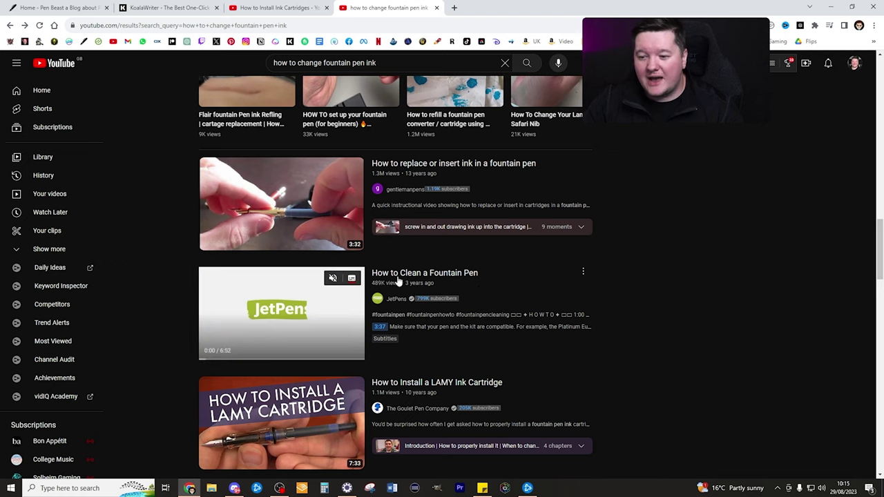
{"action": "left_click", "coordinate": [445, 274]}
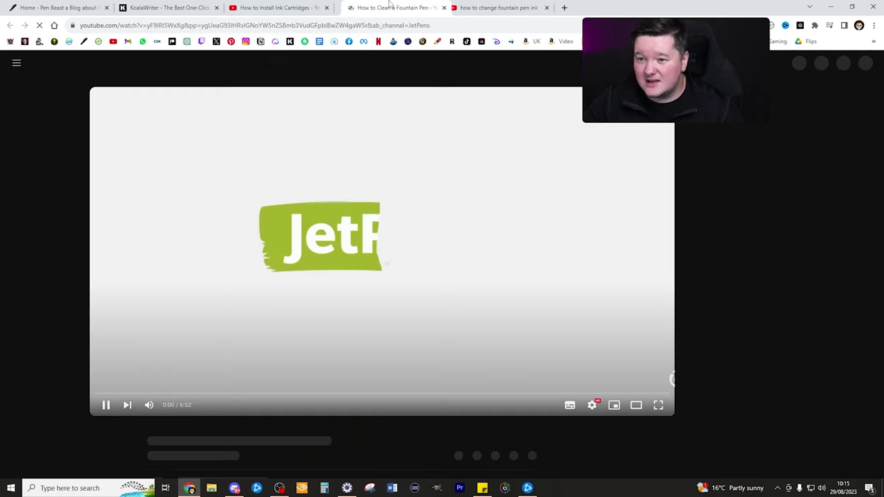
Step: Open the JetPens channel in a new tab from the search results and show its uploaded videos
{"action": "key", "text": "ctrl+Tab"}
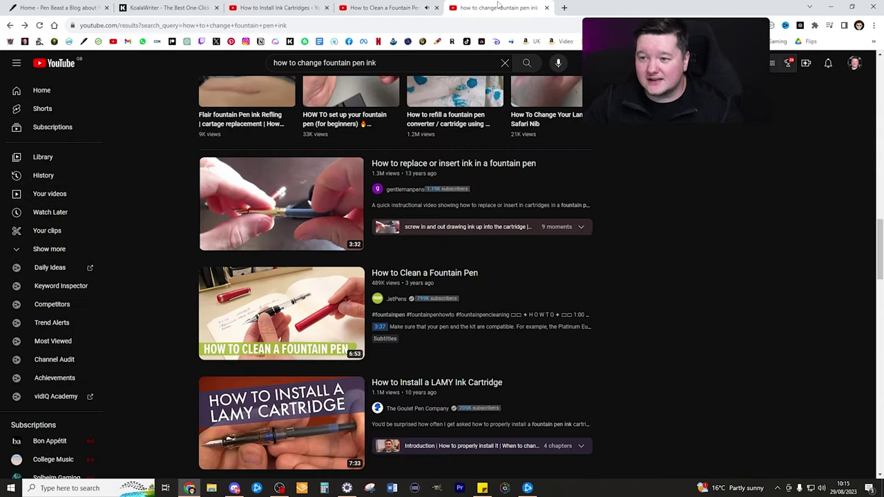
{"action": "scroll", "coordinate": [427, 304], "scroll_direction": "down", "scroll_amount": 4}
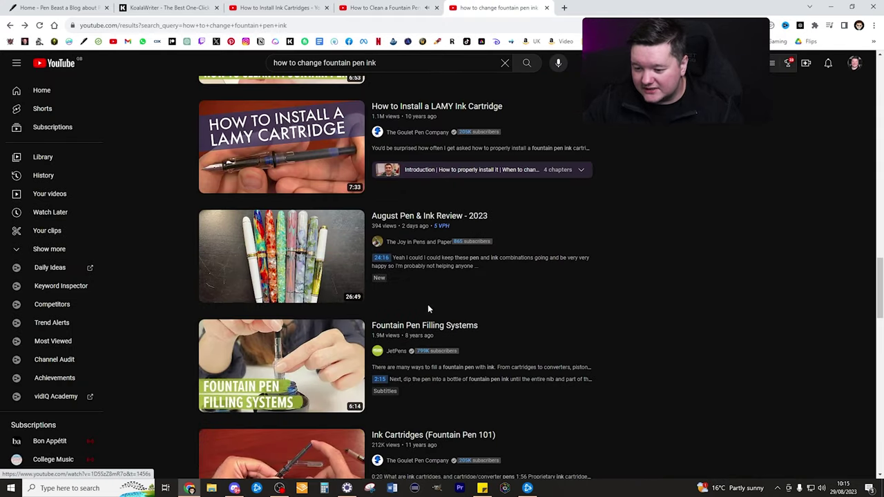
{"action": "middle_click", "coordinate": [397, 351]}
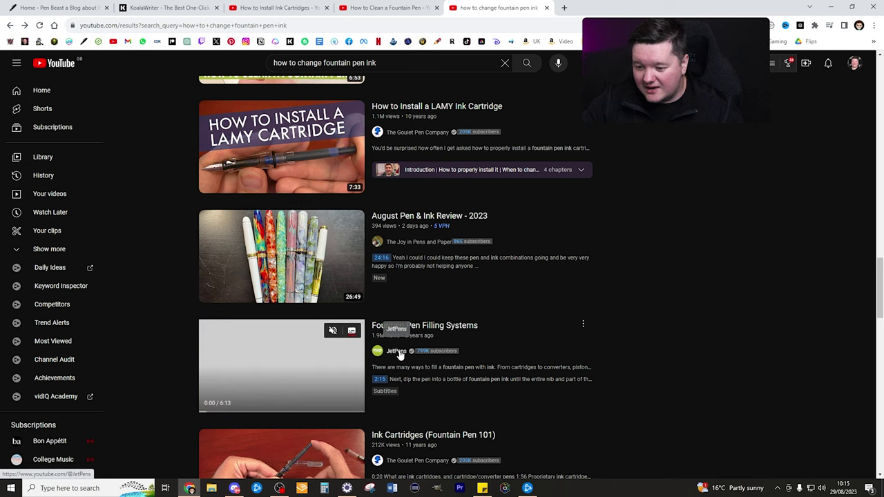
{"action": "key", "text": "ctrl+Tab"}
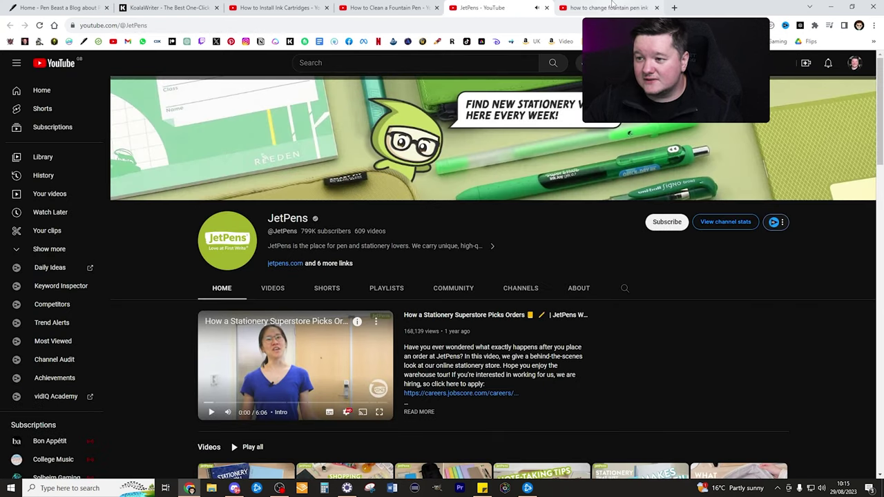
{"action": "left_click", "coordinate": [274, 290]}
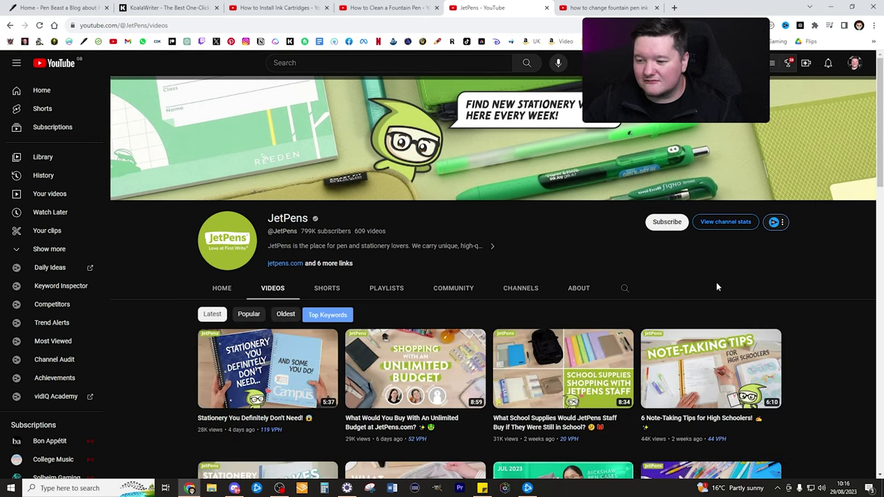
Step: Search the JetPens channel for "fountain pen" and look through the matching videos
{"action": "left_click", "coordinate": [623, 288]}
{"action": "type", "text": "fountain pen"}
{"action": "key", "text": "Return"}
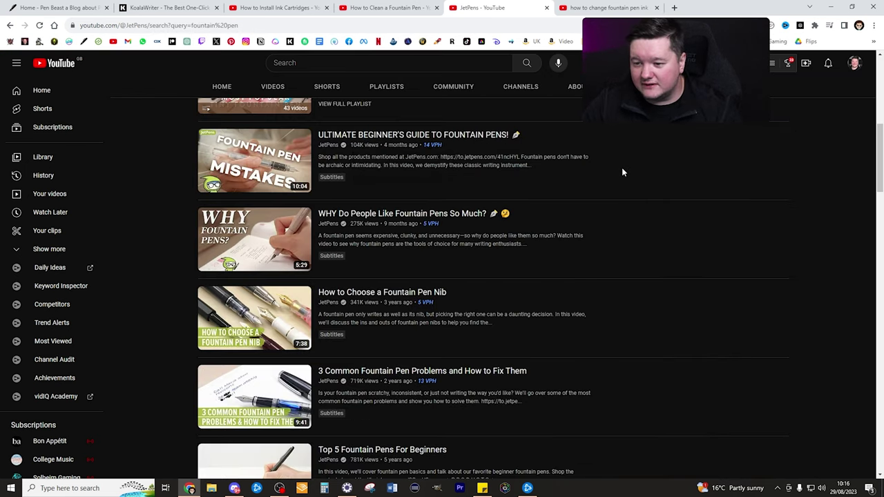
{"action": "scroll", "coordinate": [622, 172], "scroll_direction": "down", "scroll_amount": 1}
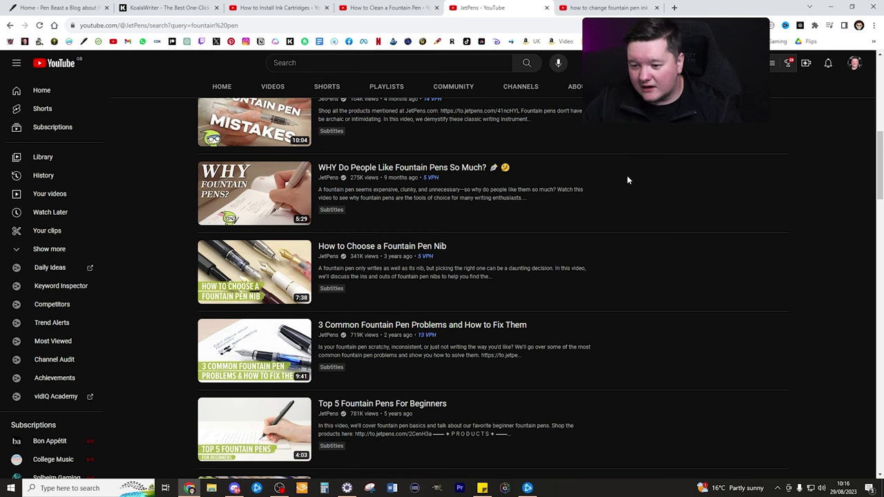
{"action": "scroll", "coordinate": [628, 181], "scroll_direction": "down", "scroll_amount": 2}
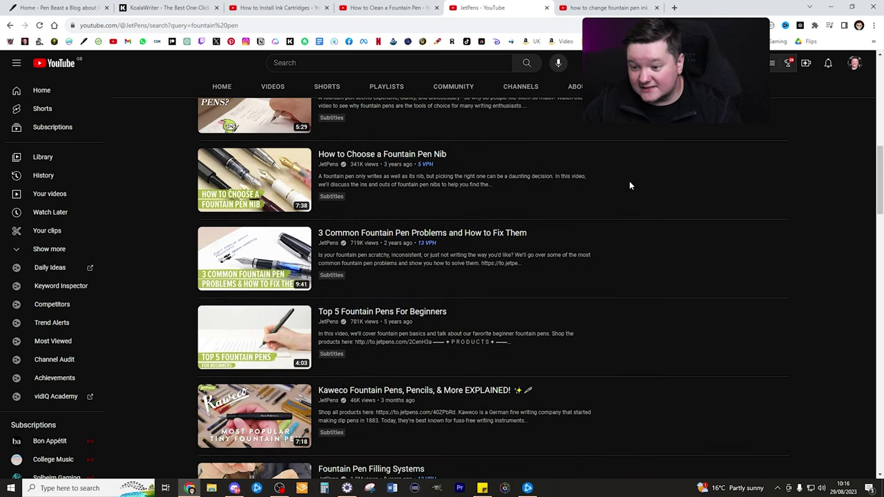
{"action": "scroll", "coordinate": [629, 185], "scroll_direction": "down", "scroll_amount": 4}
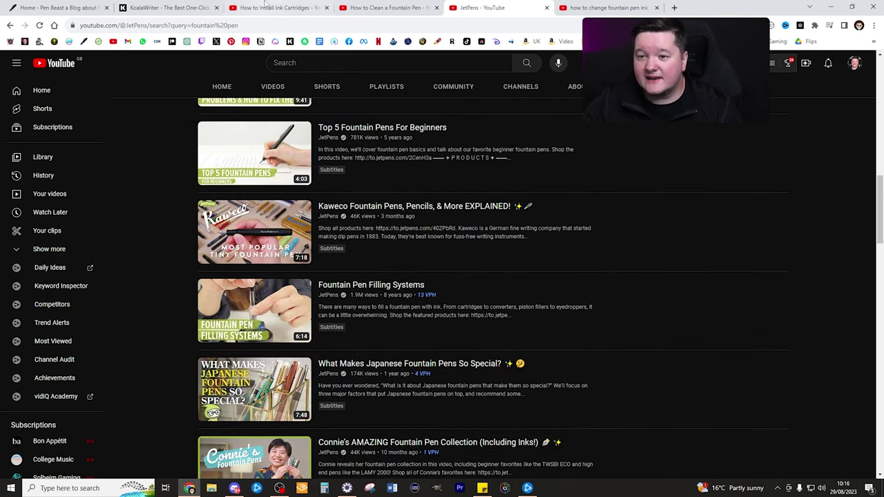
Step: Close the search results and JetPens channel tabs, keeping the two selected video tabs open
{"action": "left_click_drag", "start_coordinate": [573, 8], "coordinate": [437, 5]}
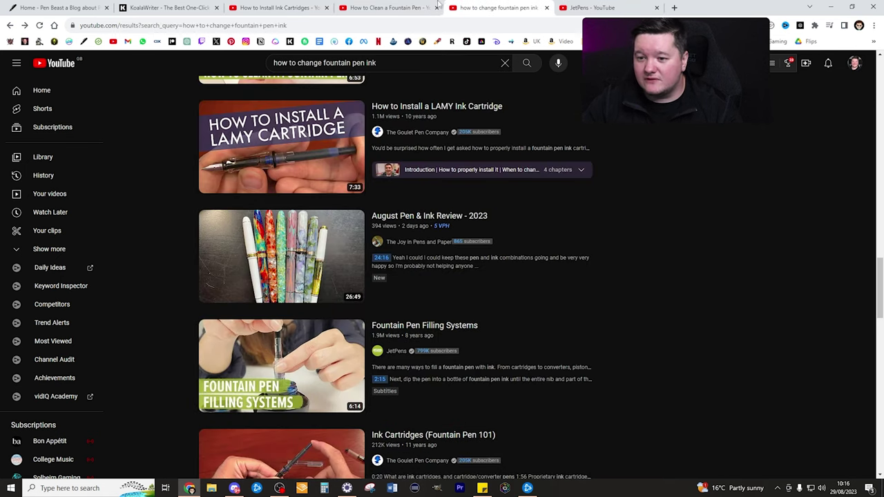
{"action": "left_click", "coordinate": [547, 8]}
{"action": "left_click", "coordinate": [546, 8]}
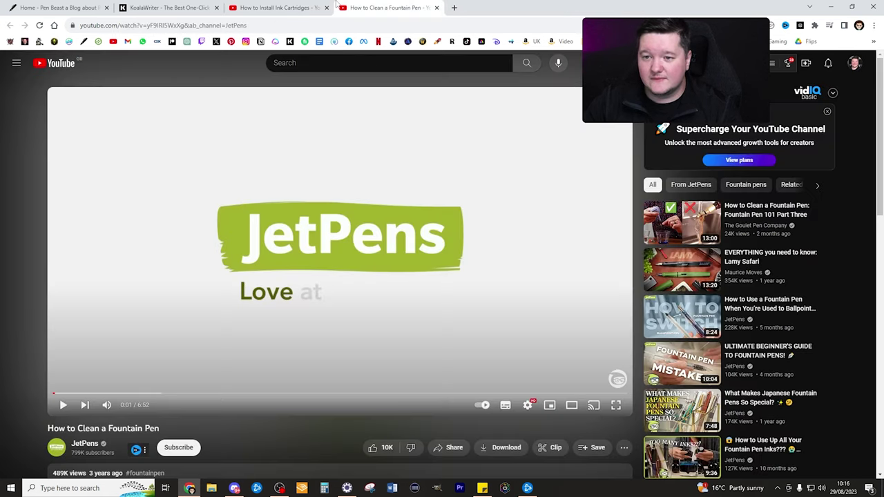
Step: Compare the two open JetPens videos and copy the URL of "How to Install Ink Cartridges"
{"action": "left_click", "coordinate": [298, 5]}
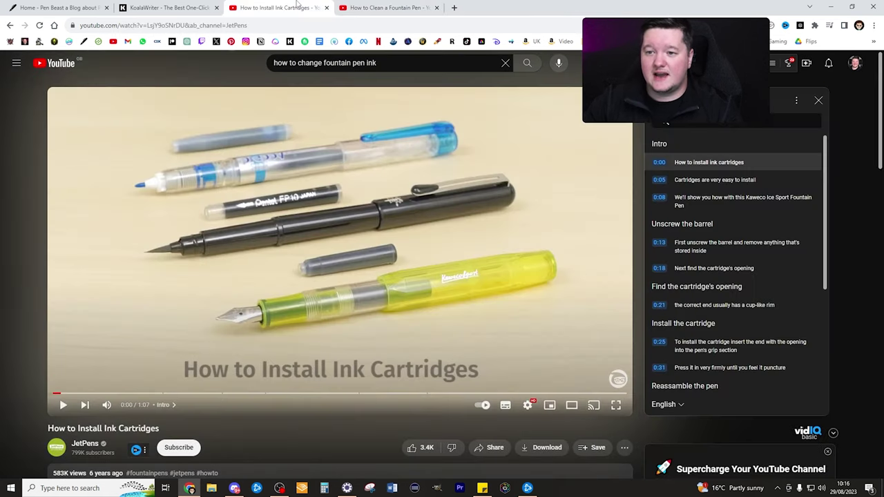
{"action": "left_click", "coordinate": [391, 5]}
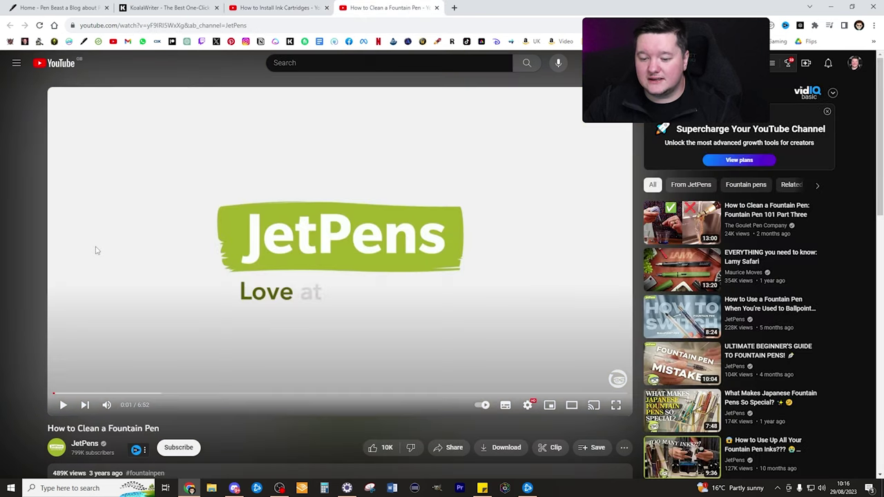
{"action": "left_click", "coordinate": [252, 5]}
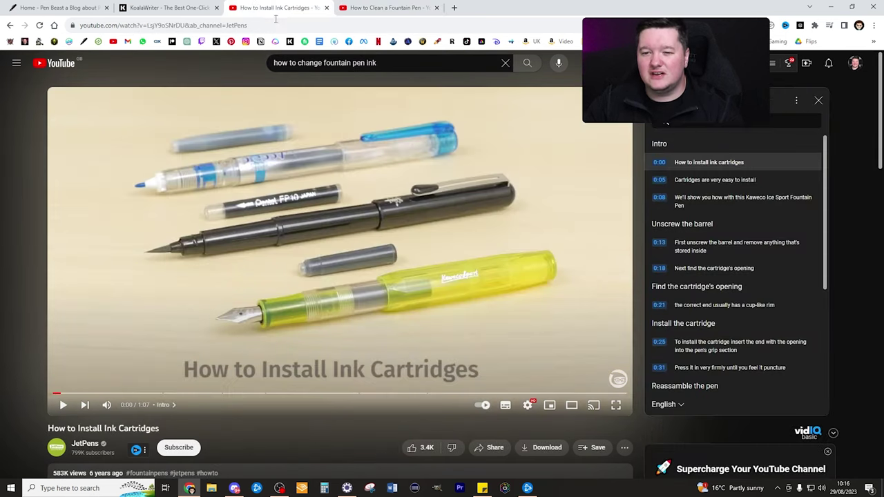
{"action": "left_click", "coordinate": [275, 20]}
{"action": "key", "text": "ctrl+c"}
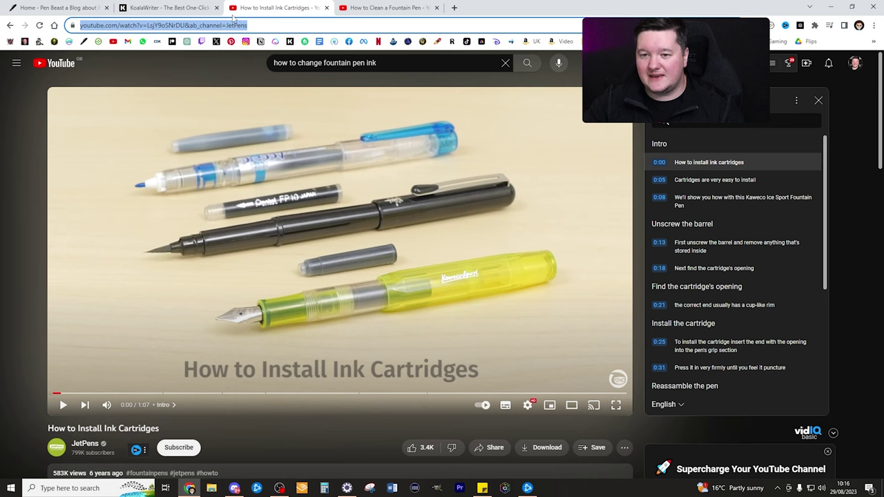
Step: Switch between the two selected videos, ending on "How to Clean a Fountain Pen"
{"action": "left_click", "coordinate": [371, 6]}
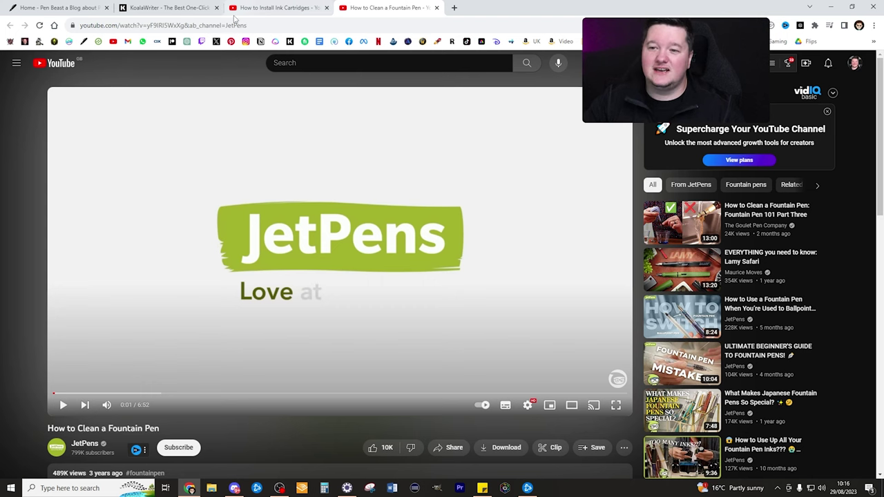
{"action": "left_click", "coordinate": [265, 6]}
{"action": "left_click", "coordinate": [401, 6]}
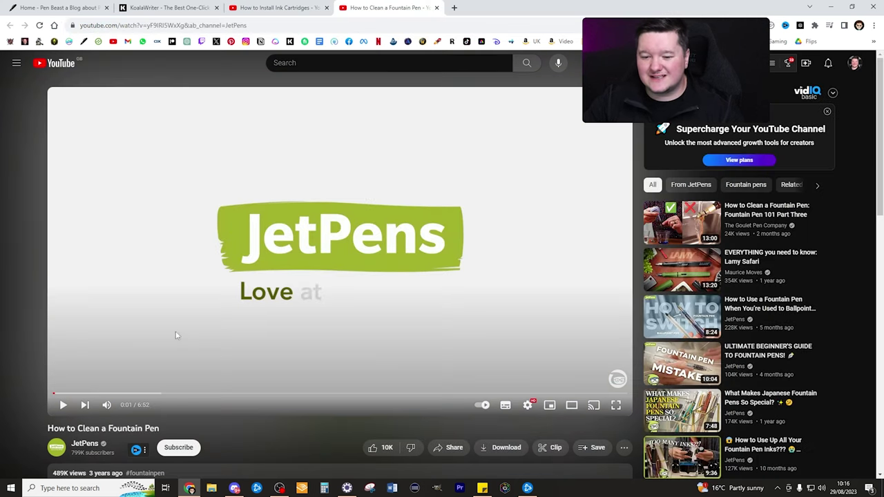
Step: Enter the URL of the JetPens video "How to Install Ink Cartridges" as KoalaWriter's YouTube video source
{"action": "left_click", "coordinate": [295, 5]}
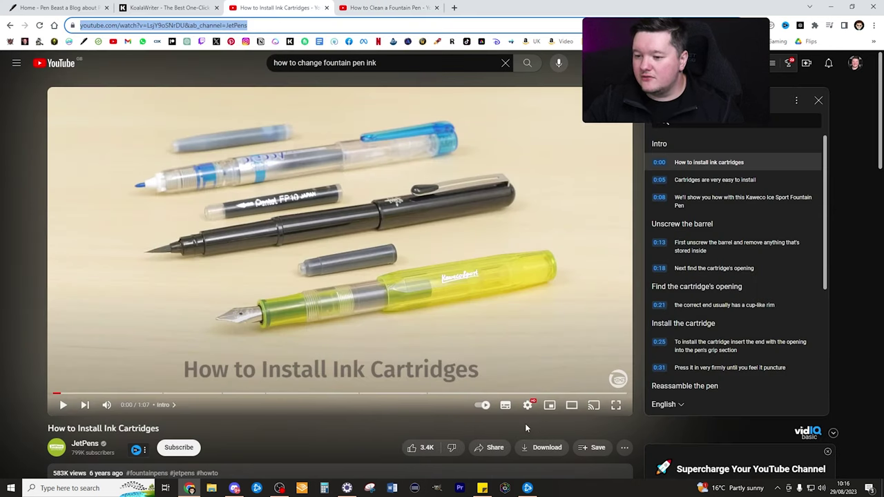
{"action": "left_click", "coordinate": [179, 6]}
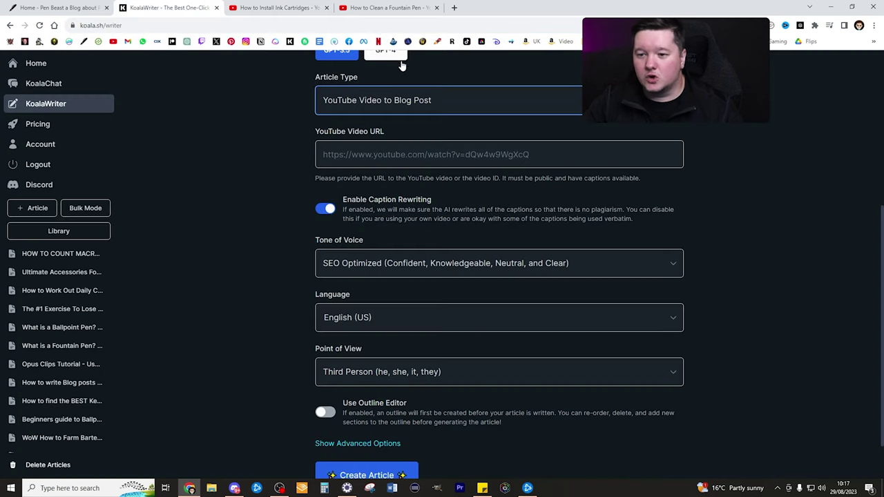
{"action": "left_click", "coordinate": [395, 157]}
{"action": "key", "text": "ctrl+v"}
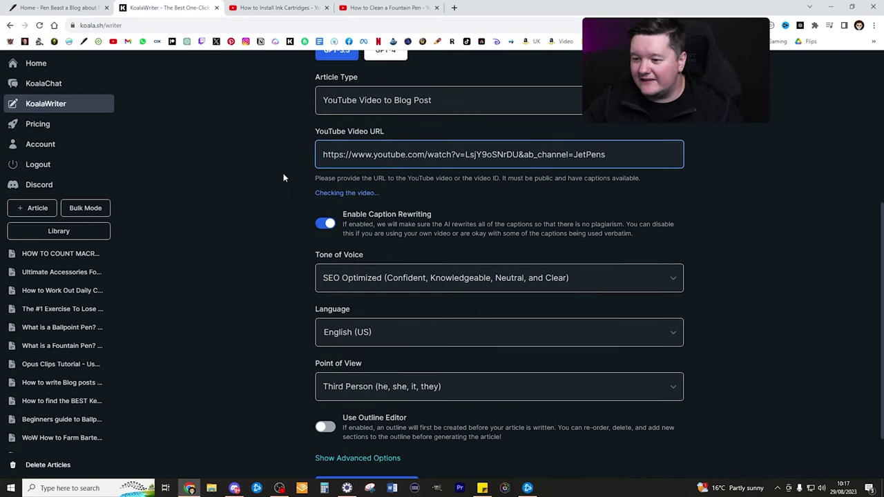
Step: Create an article outline using the Second Person (you, your, yours) point of view and the Outline Editor enabled
{"action": "scroll", "coordinate": [413, 205], "scroll_direction": "down", "scroll_amount": 3}
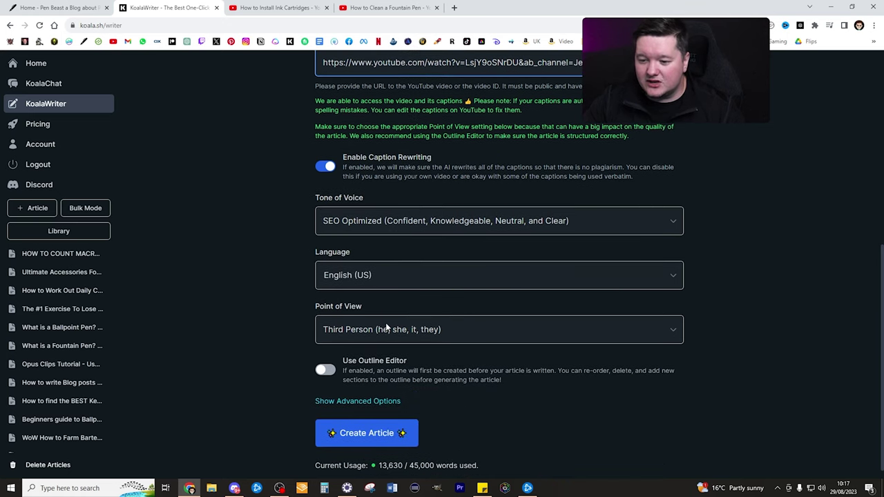
{"action": "left_click", "coordinate": [343, 335]}
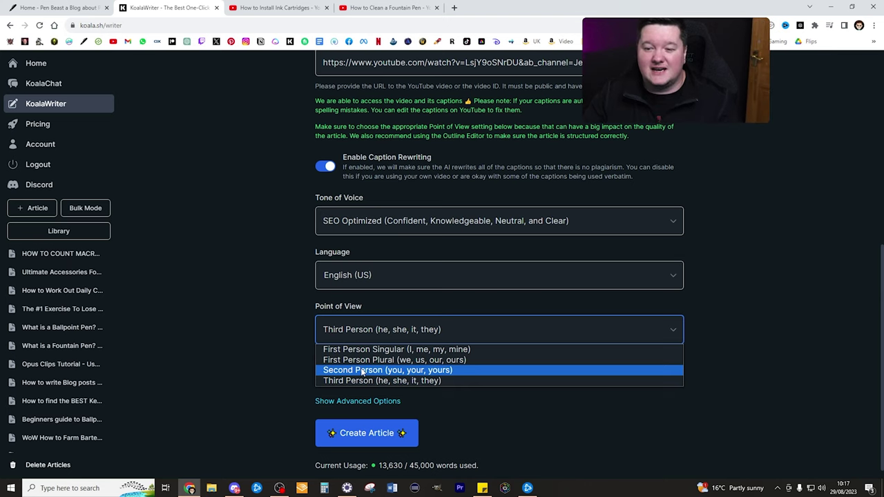
{"action": "left_click", "coordinate": [362, 371]}
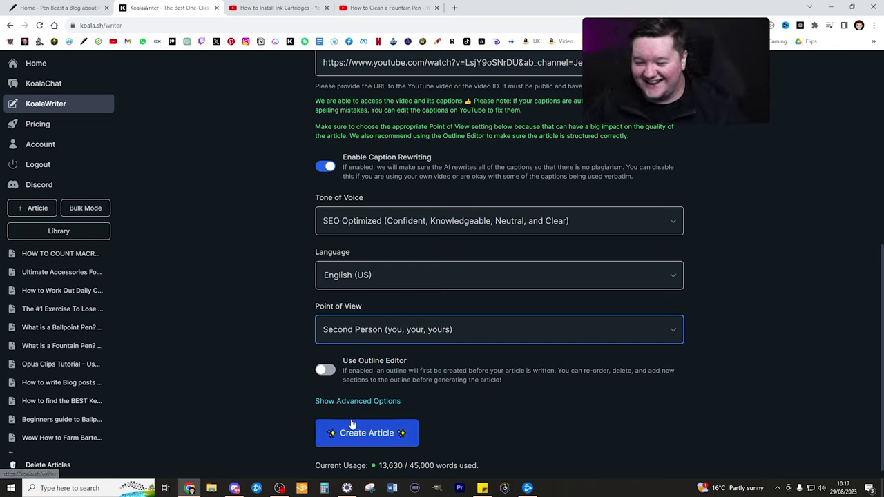
{"action": "left_click", "coordinate": [321, 371]}
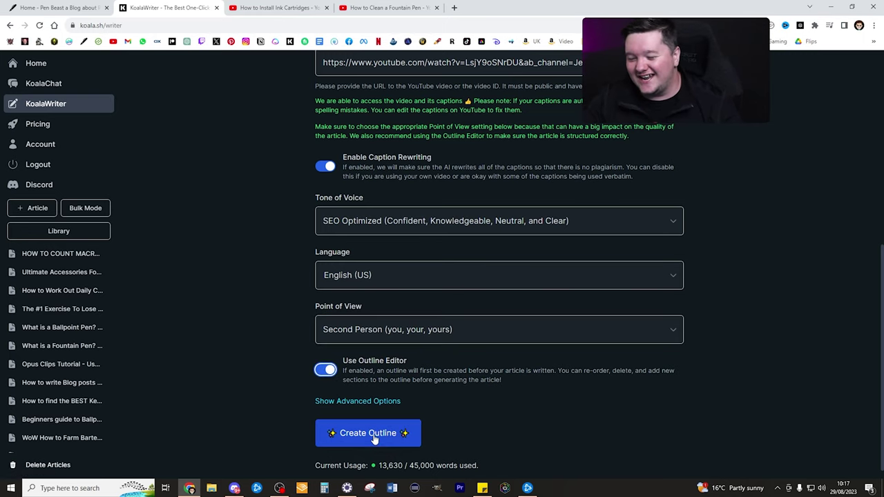
{"action": "left_click", "coordinate": [372, 435]}
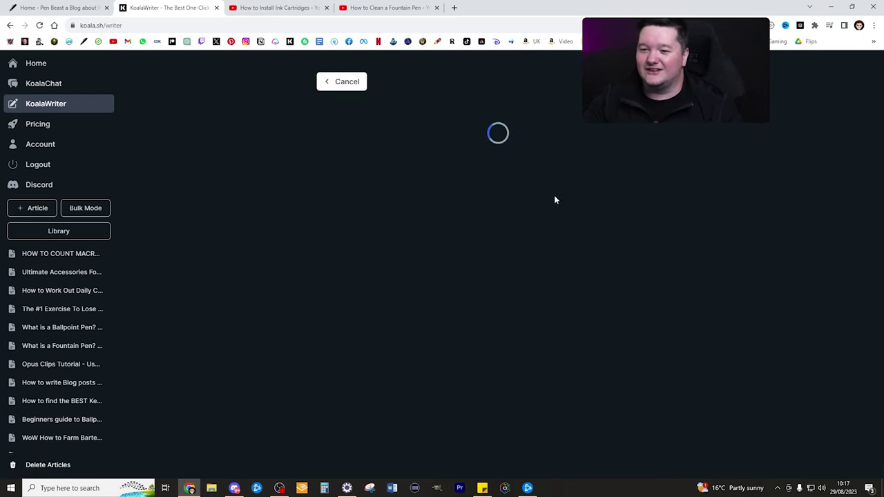
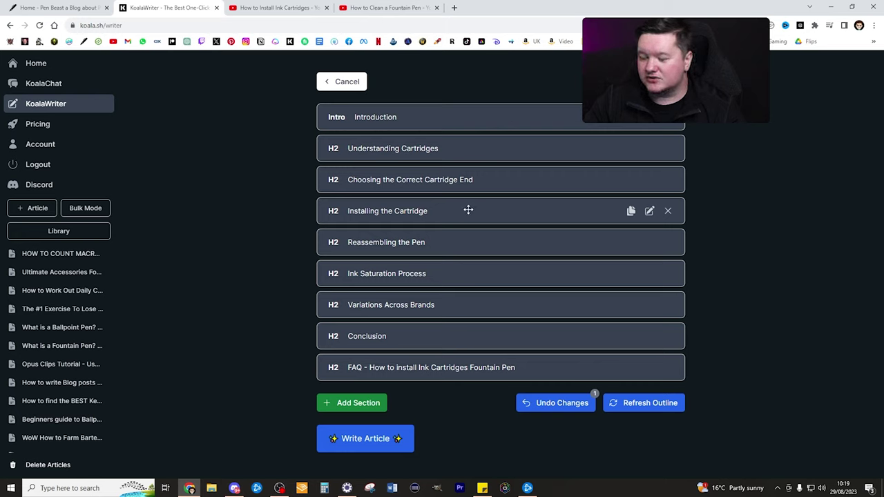
Step: Rename the outline section "Installing the Cartridge" to "Installing the Cartridge For Fountain Pens" and save it
{"action": "left_click", "coordinate": [649, 210]}
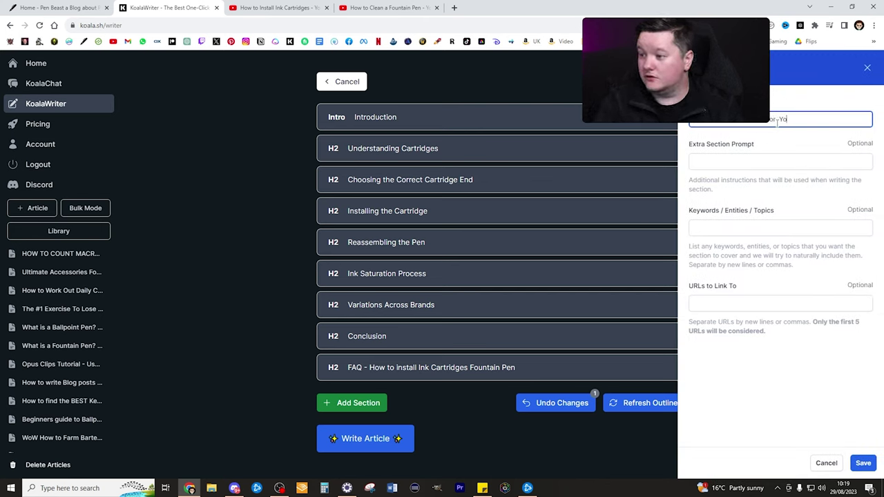
{"action": "type", "text": "Fountain Pens"}
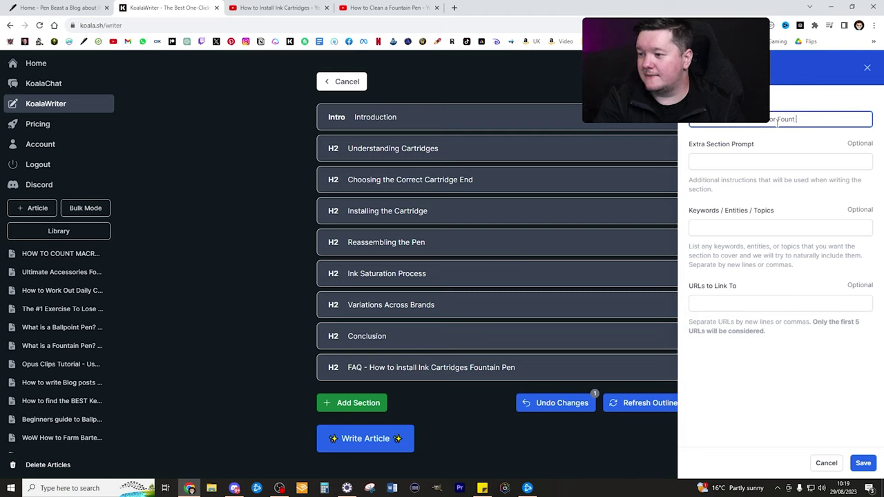
{"action": "left_click", "coordinate": [859, 464]}
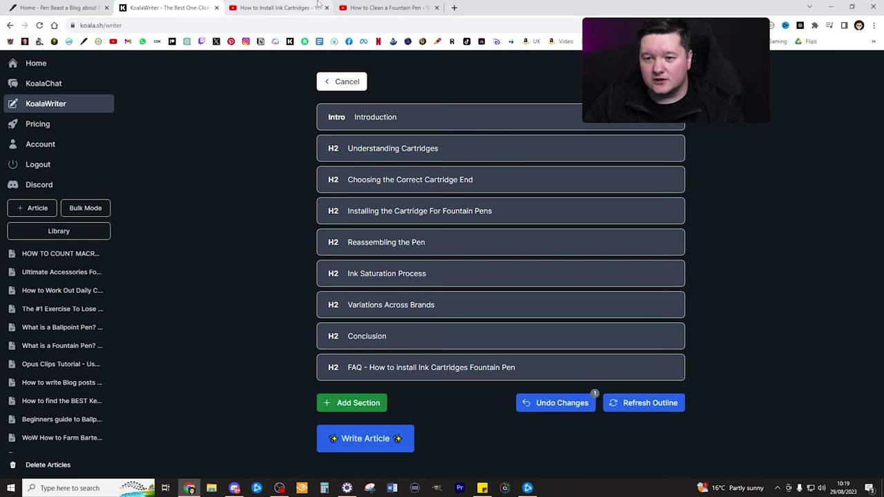
Step: Write the article from the edited outline and read through its generated sections
{"action": "left_click", "coordinate": [383, 8]}
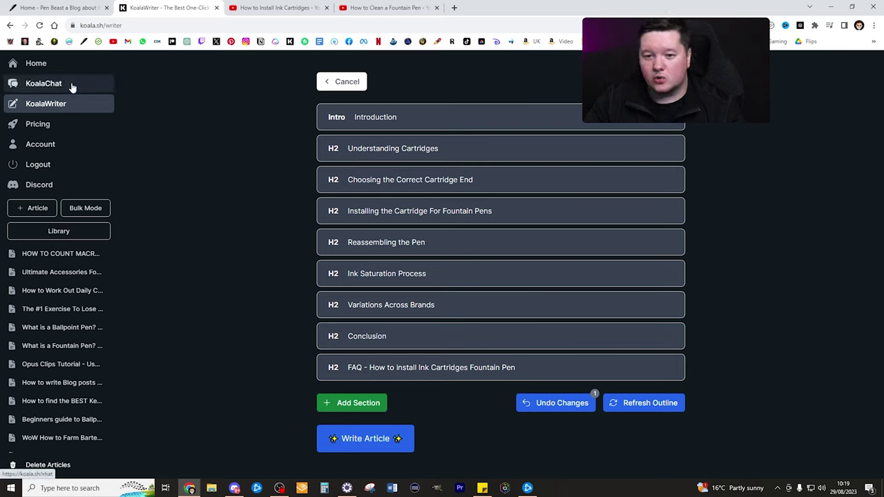
{"action": "left_click", "coordinate": [389, 445]}
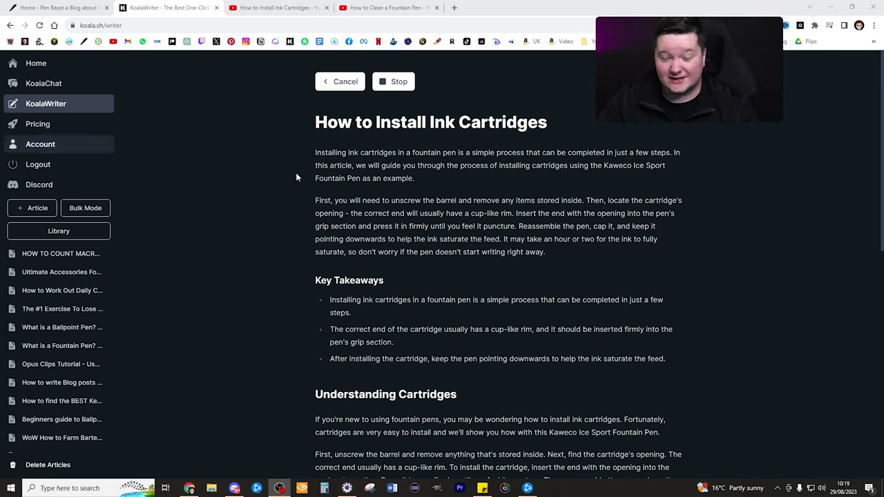
{"action": "scroll", "coordinate": [557, 209], "scroll_direction": "down", "scroll_amount": 2}
{"action": "scroll", "coordinate": [557, 211], "scroll_direction": "up", "scroll_amount": 2}
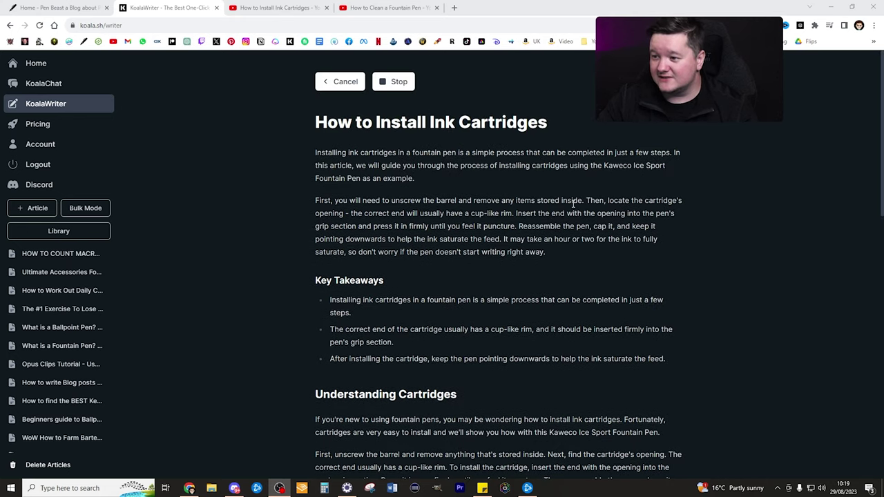
{"action": "scroll", "coordinate": [573, 203], "scroll_direction": "down", "scroll_amount": 2}
{"action": "scroll", "coordinate": [572, 203], "scroll_direction": "down", "scroll_amount": 8}
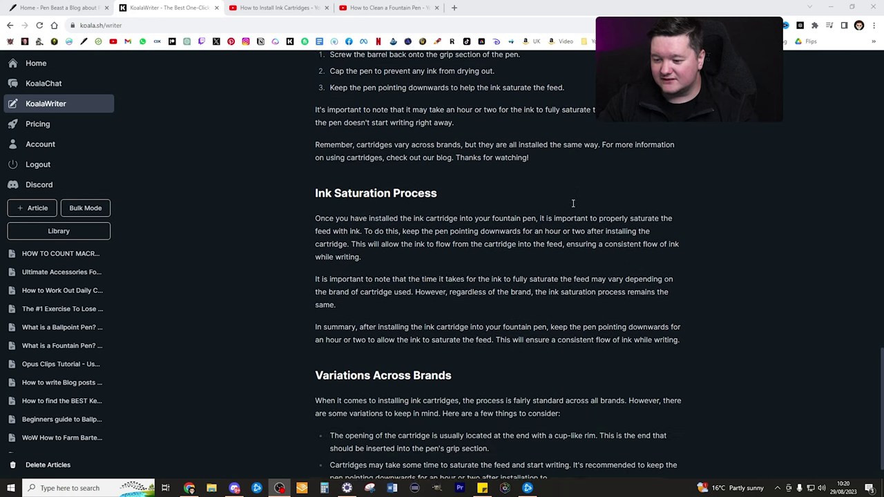
{"action": "scroll", "coordinate": [572, 205], "scroll_direction": "up", "scroll_amount": 6}
{"action": "scroll", "coordinate": [573, 205], "scroll_direction": "up", "scroll_amount": 10}
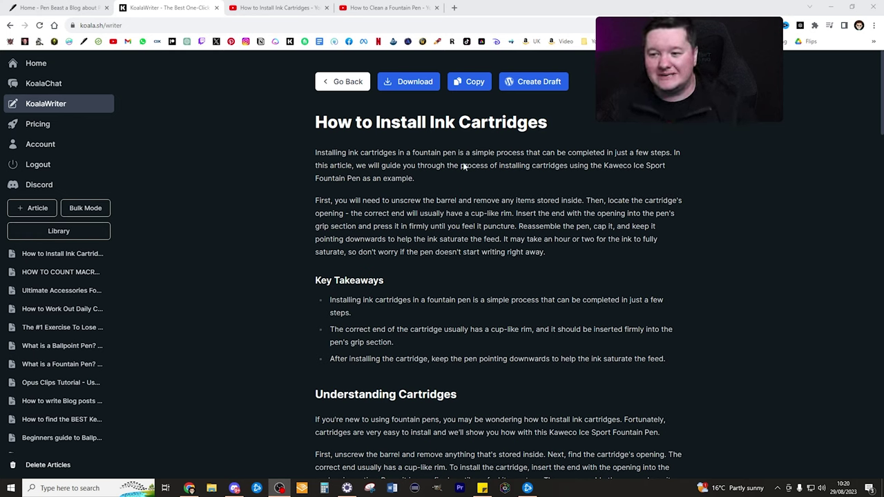
Step: Copy the finished article and start a new post on the Pen Beast WordPress site
{"action": "left_click", "coordinate": [476, 86]}
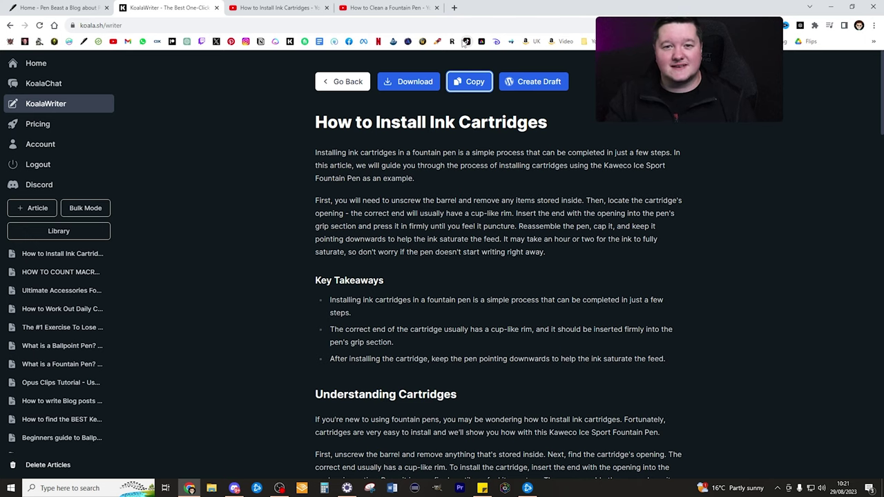
{"action": "left_click", "coordinate": [474, 81]}
{"action": "left_click", "coordinate": [52, 7]}
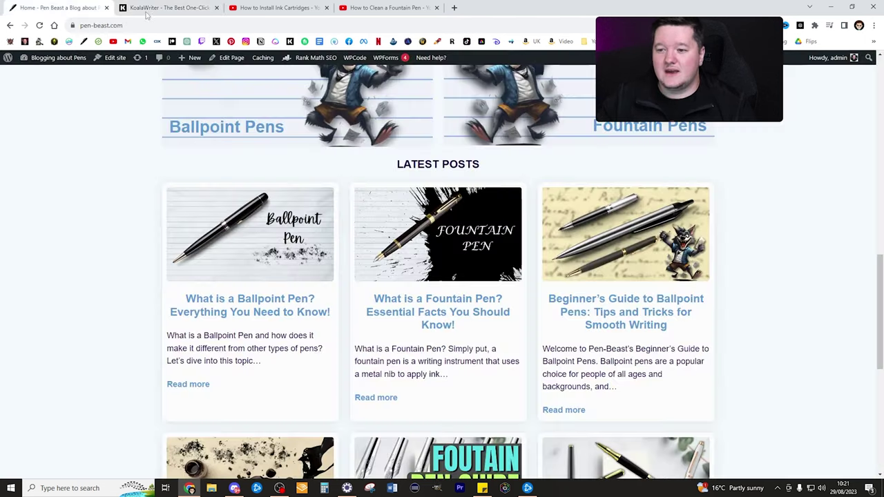
{"action": "scroll", "coordinate": [177, 144], "scroll_direction": "up", "scroll_amount": 10}
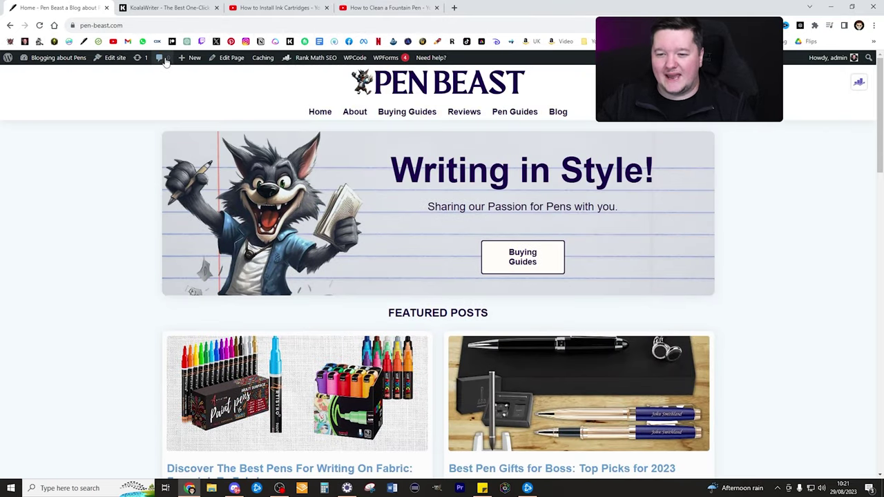
{"action": "mouse_move", "coordinate": [186, 59]}
{"action": "left_click", "coordinate": [187, 75]}
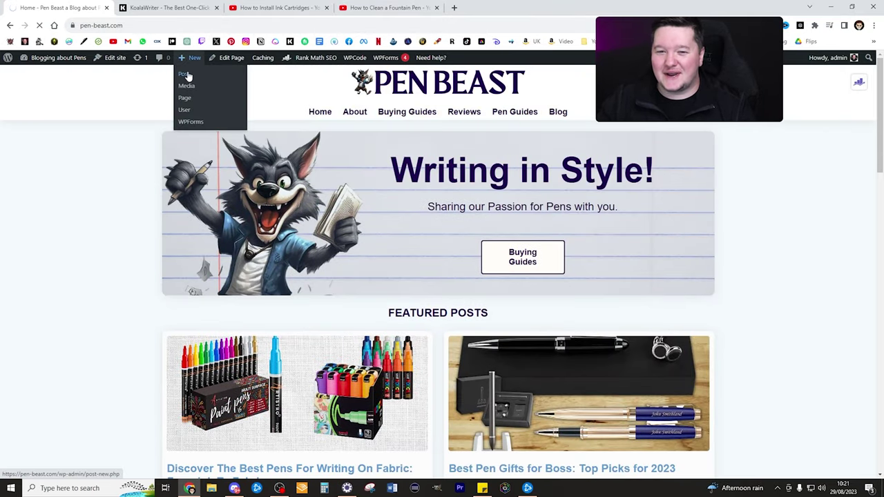
Step: Copy the article again from KoalaWriter and paste it into the new WordPress post, starting at the title
{"action": "left_click", "coordinate": [166, 8]}
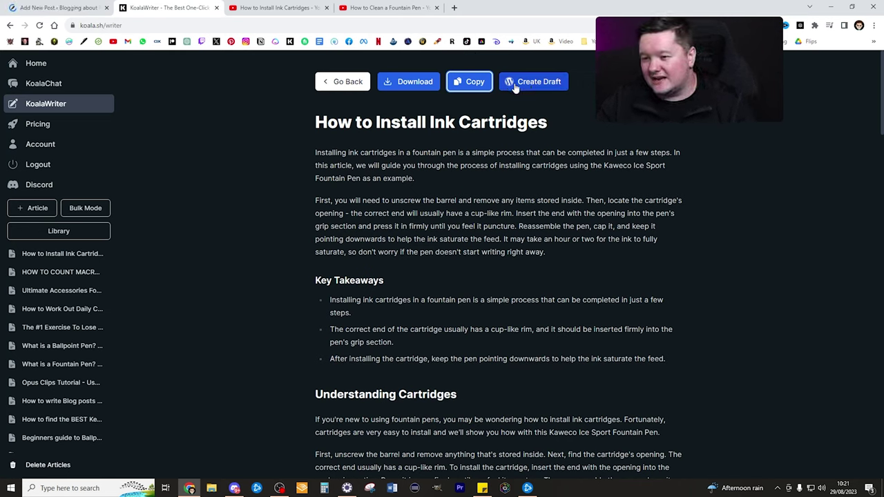
{"action": "left_click", "coordinate": [448, 83]}
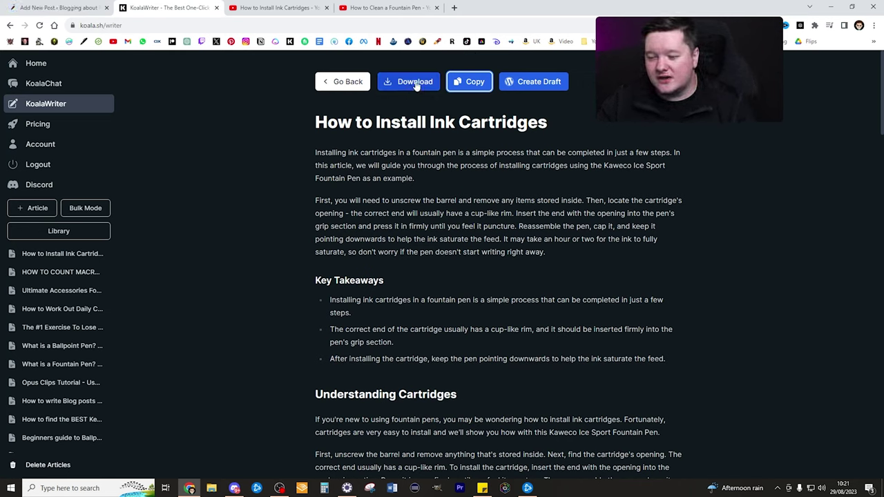
{"action": "left_click", "coordinate": [76, 8]}
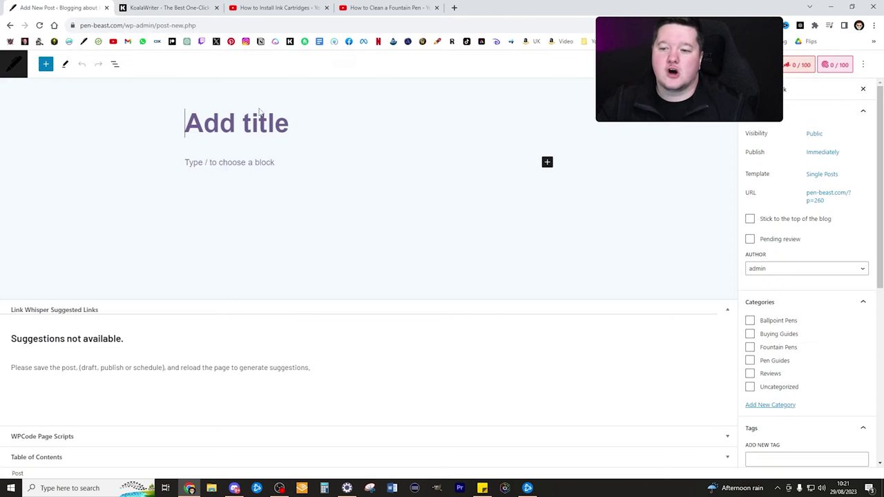
{"action": "left_click", "coordinate": [281, 114]}
{"action": "key", "text": "ctrl+v"}
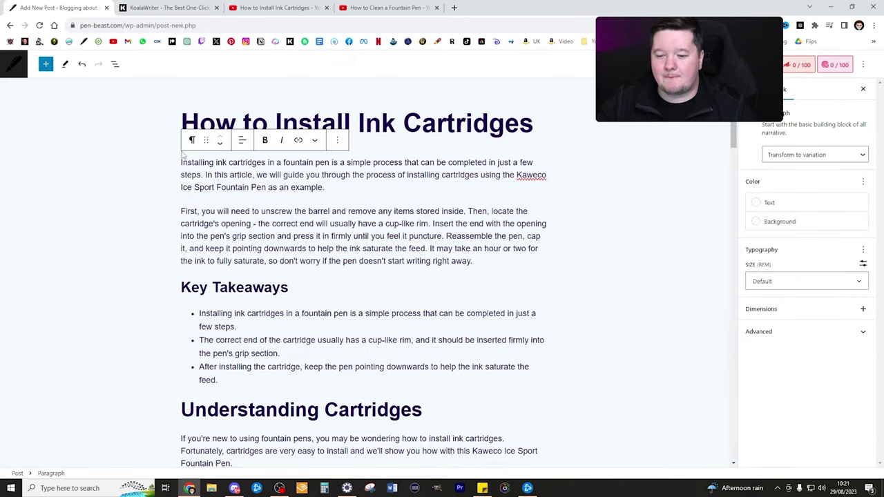
Step: Review the pasted post's headings, paragraphs and numbered lists, from the title down to the "Reassembling the Pen" section
{"action": "scroll", "coordinate": [323, 178], "scroll_direction": "down", "scroll_amount": 5}
{"action": "scroll", "coordinate": [423, 174], "scroll_direction": "up", "scroll_amount": 5}
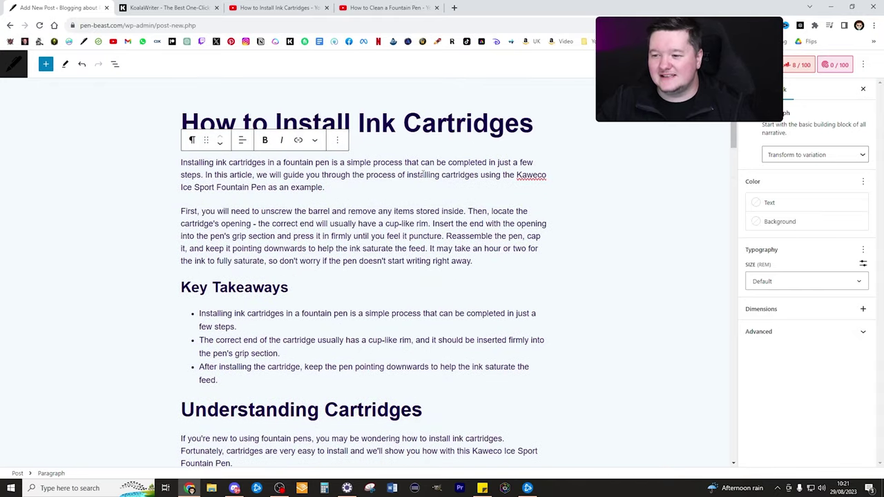
{"action": "scroll", "coordinate": [359, 160], "scroll_direction": "down", "scroll_amount": 8}
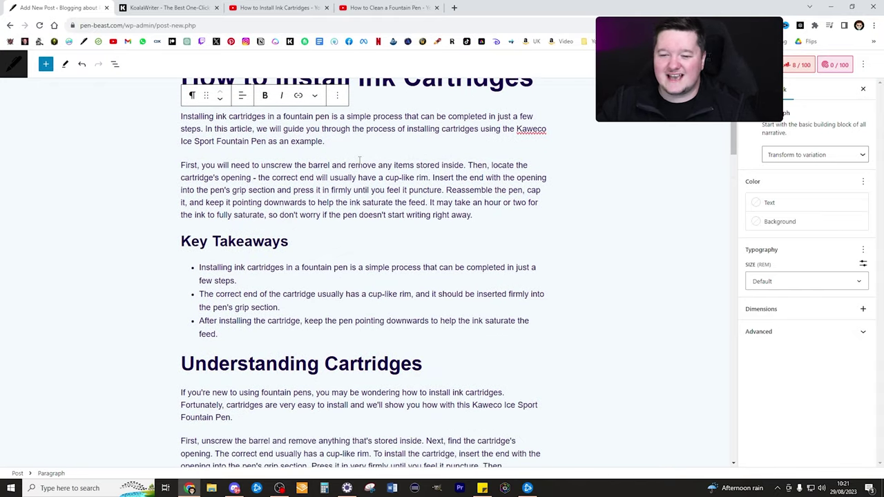
{"action": "scroll", "coordinate": [359, 161], "scroll_direction": "up", "scroll_amount": 3}
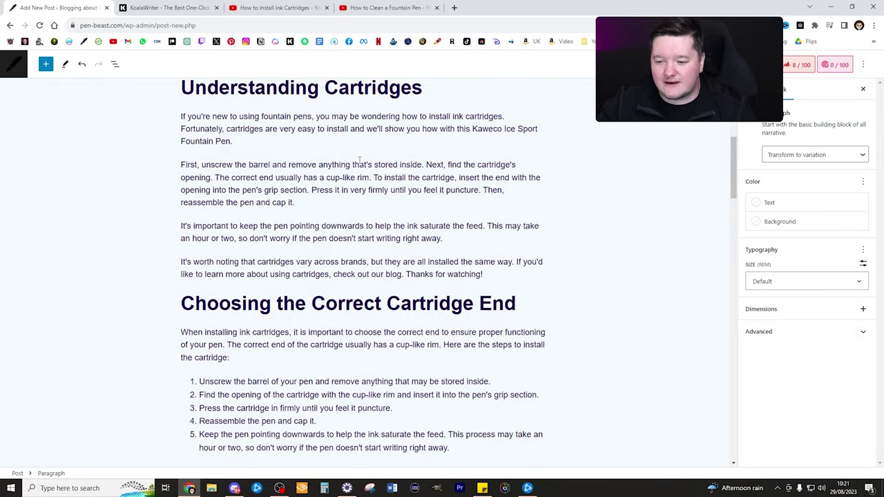
{"action": "scroll", "coordinate": [359, 161], "scroll_direction": "down", "scroll_amount": 8}
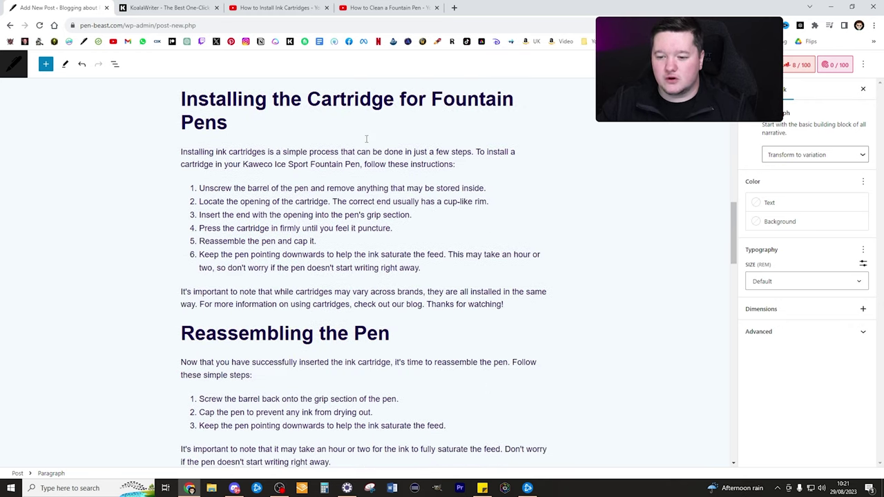
{"action": "scroll", "coordinate": [367, 142], "scroll_direction": "down", "scroll_amount": 1}
{"action": "scroll", "coordinate": [307, 183], "scroll_direction": "up", "scroll_amount": 4}
{"action": "scroll", "coordinate": [243, 210], "scroll_direction": "down", "scroll_amount": 1}
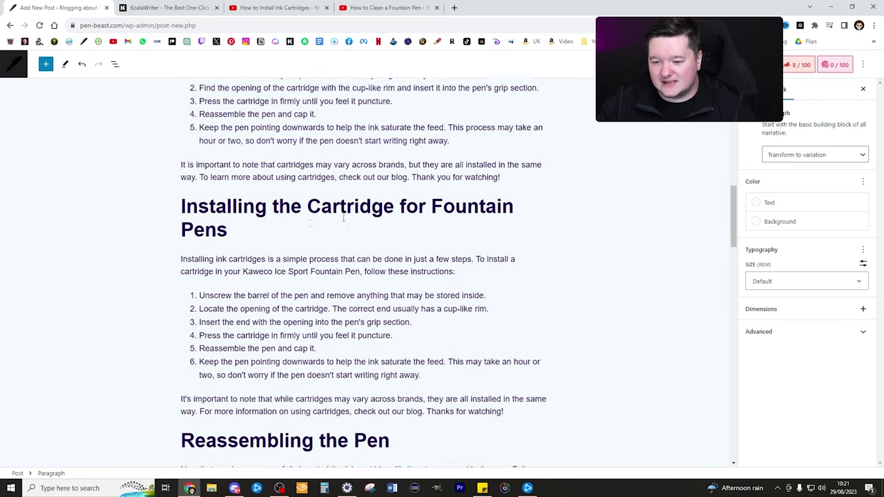
{"action": "scroll", "coordinate": [405, 205], "scroll_direction": "down", "scroll_amount": 3}
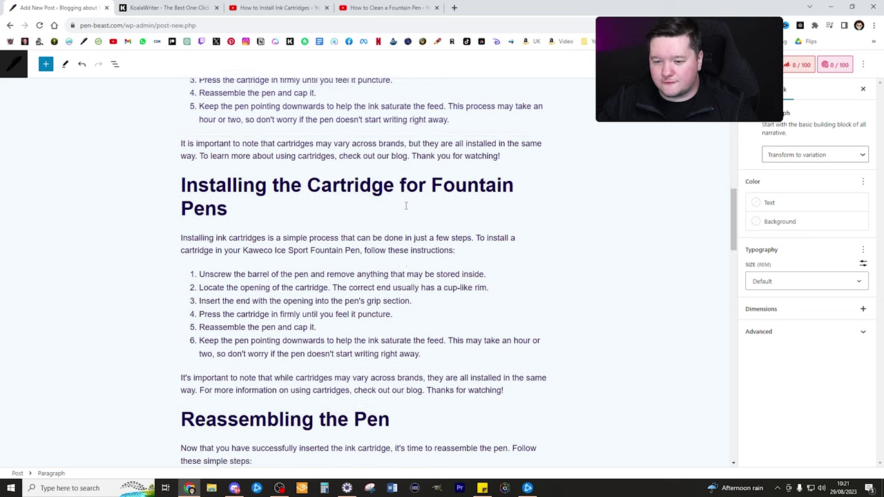
{"action": "scroll", "coordinate": [342, 202], "scroll_direction": "down", "scroll_amount": 2}
{"action": "scroll", "coordinate": [317, 200], "scroll_direction": "up", "scroll_amount": 2}
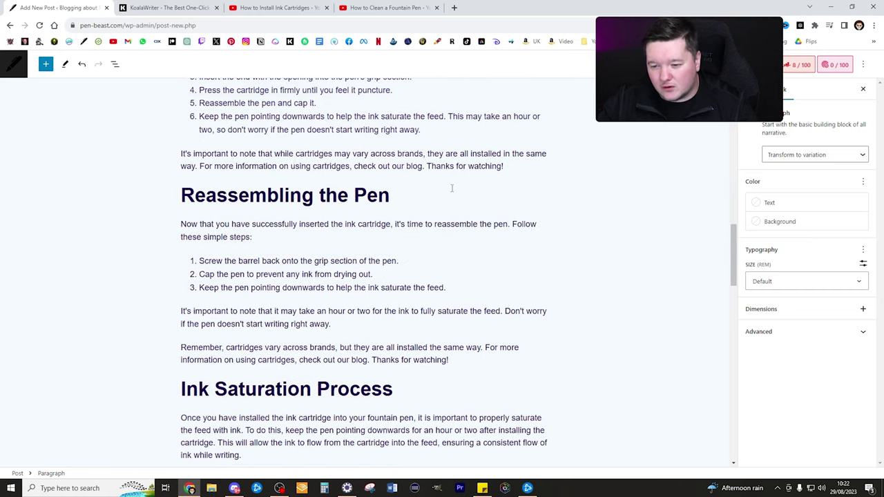
Step: Insert an empty paragraph block after the closing paragraph of the section on installing the cartridge, above "Reassembling the Pen"
{"action": "left_click", "coordinate": [521, 166]}
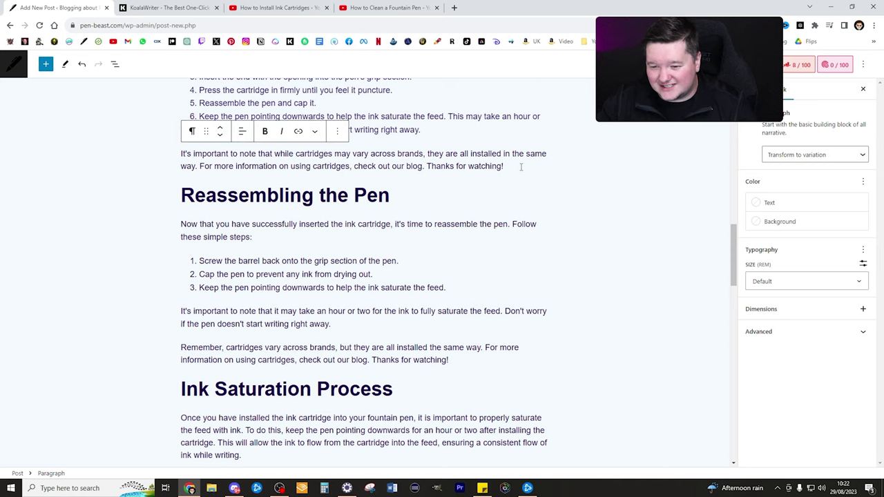
{"action": "key", "text": "Return"}
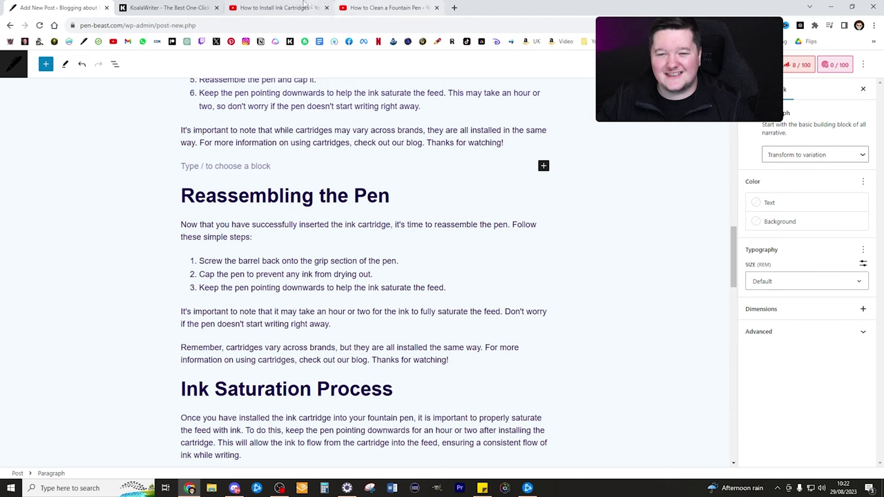
{"action": "scroll", "coordinate": [424, 177], "scroll_direction": "up", "scroll_amount": 3}
{"action": "scroll", "coordinate": [408, 285], "scroll_direction": "down", "scroll_amount": 2}
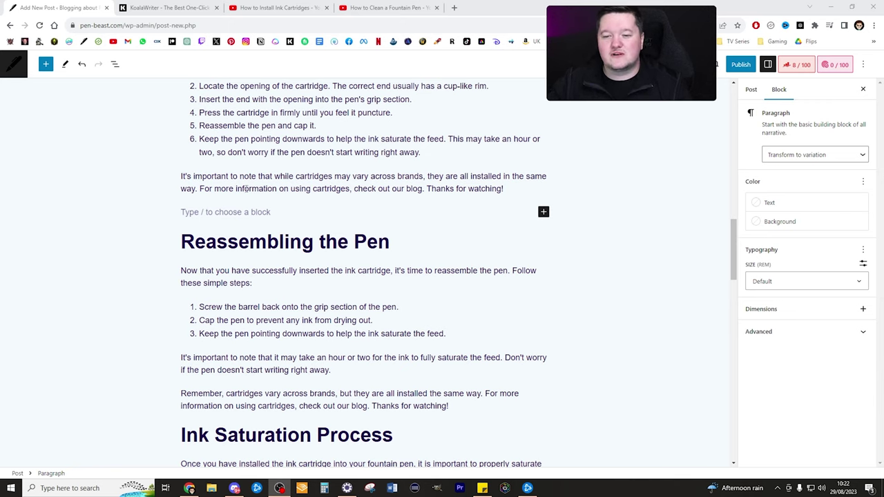
Step: Add the heading "How to Clean a Fountain Pen" above "Reassembling the Pen", with an empty paragraph beneath it
{"action": "left_click", "coordinate": [543, 211]}
{"action": "left_click", "coordinate": [614, 280]}
{"action": "type", "text": "H"}
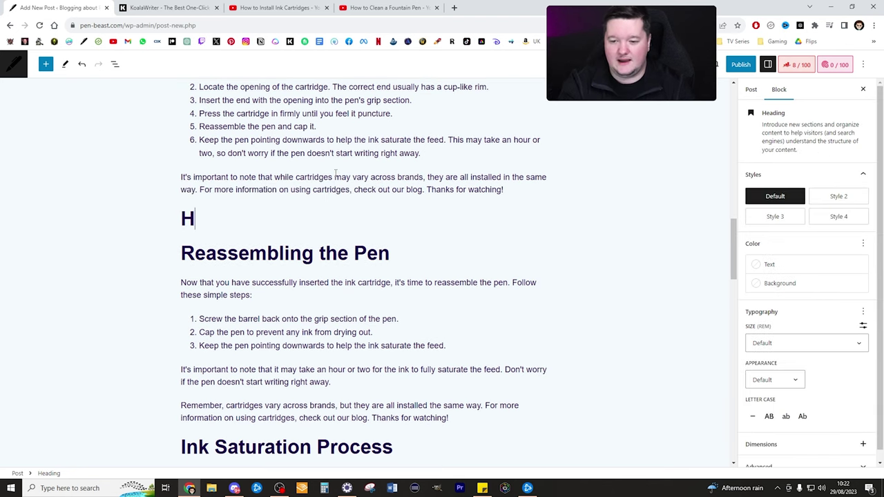
{"action": "type", "text": "ow to Clean"}
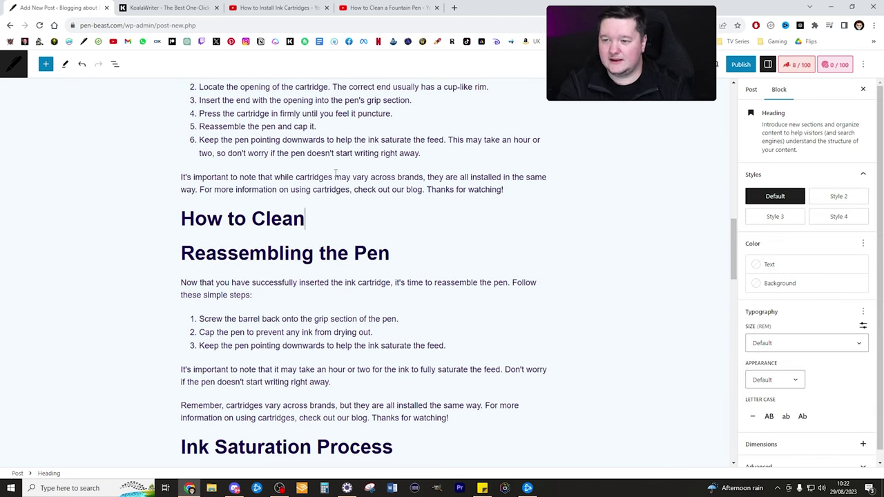
{"action": "type", "text": " a Fountain Pen"}
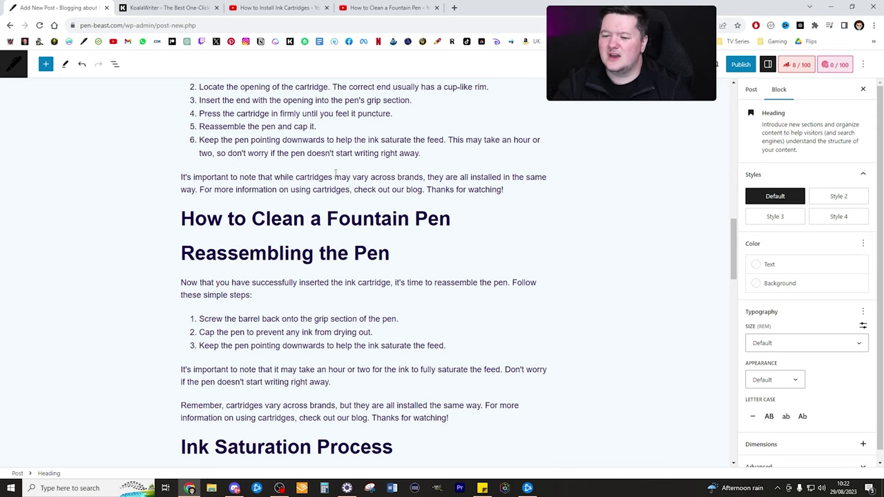
{"action": "key", "text": "Return"}
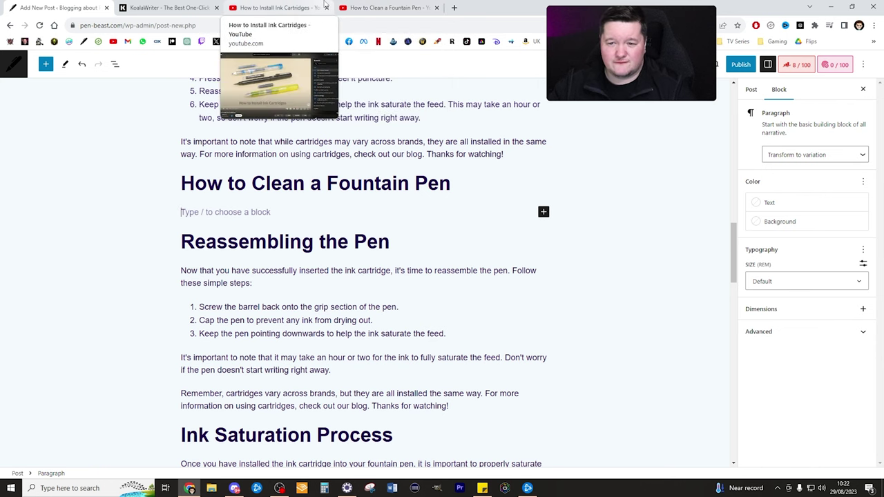
Step: Switch to Koala, open a new KoalaChat conversation and turn on Real-Time Data
{"action": "left_click", "coordinate": [323, 6]}
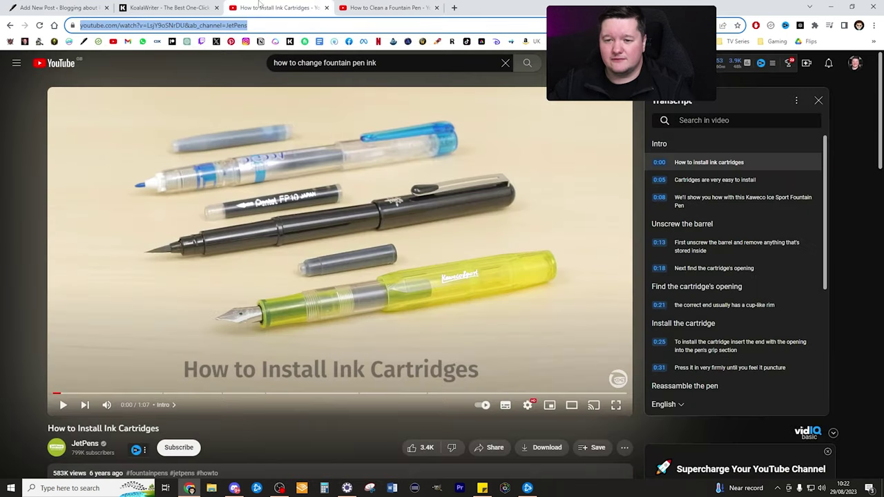
{"action": "left_click", "coordinate": [81, 7]}
{"action": "left_click", "coordinate": [166, 7]}
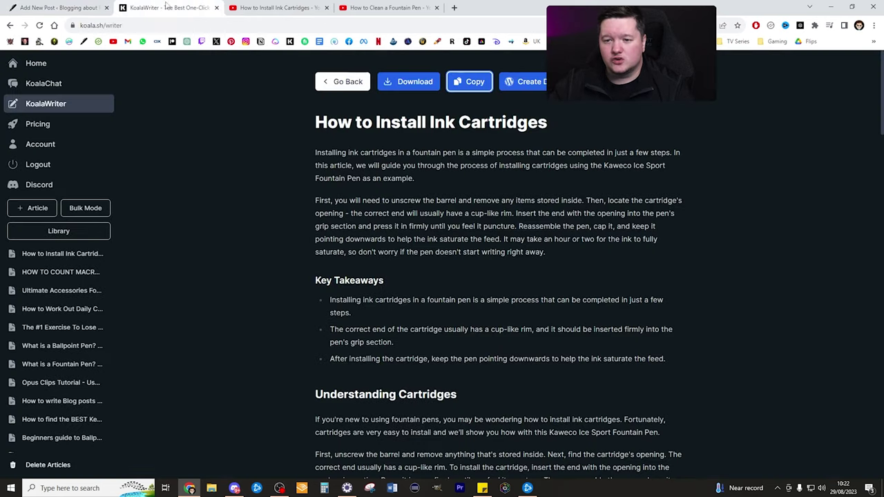
{"action": "left_click", "coordinate": [51, 90]}
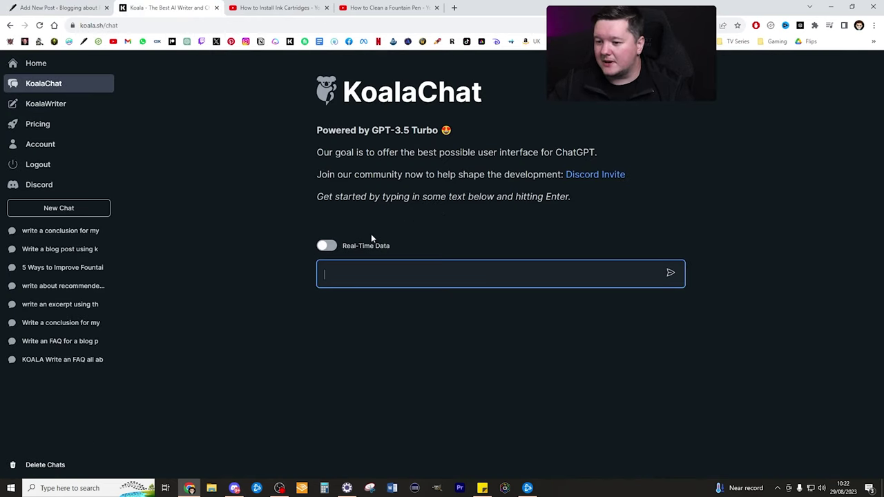
{"action": "left_click", "coordinate": [347, 246]}
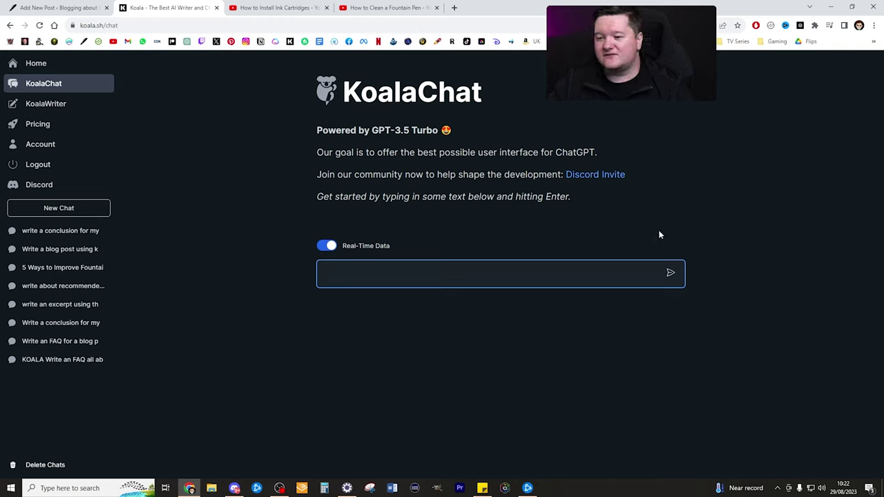
Step: Write the chat prompt "Hey Chat! Can you write about how to clean a fountain pen" without sending it
{"action": "type", "text": "Hey "}
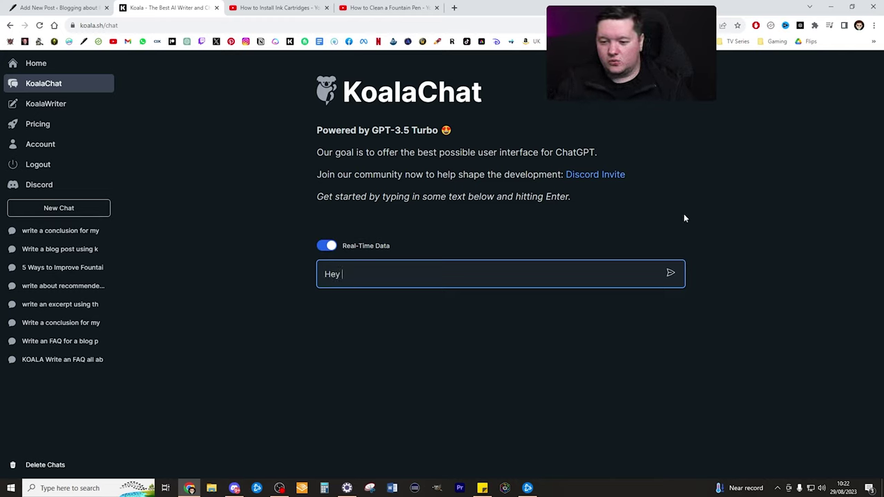
{"action": "type", "text": "Chat"}
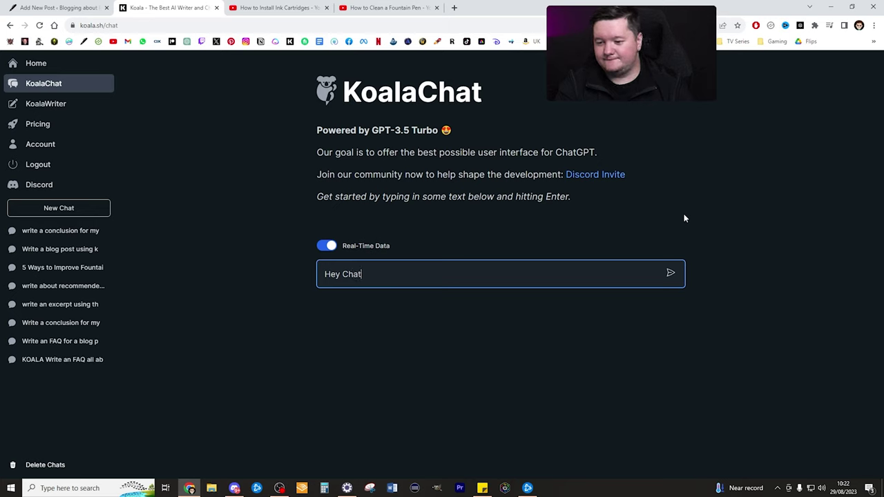
{"action": "type", "text": "! Can you w"}
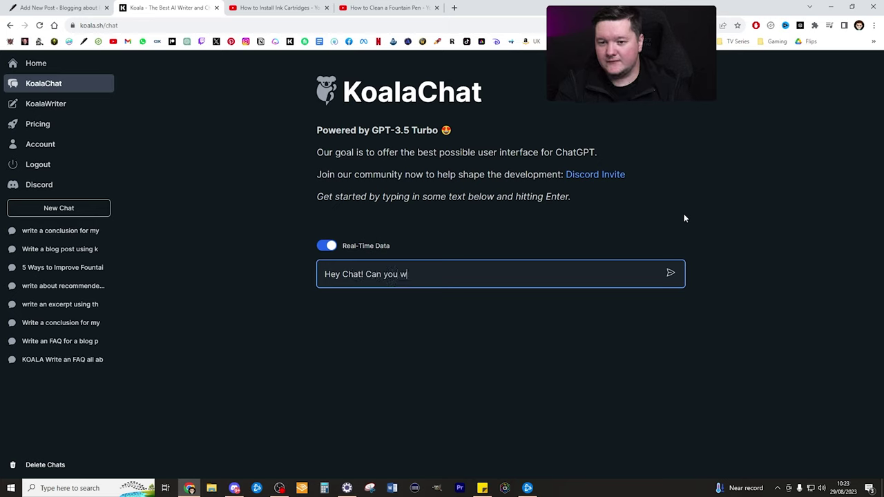
{"action": "type", "text": "rite a 3"}
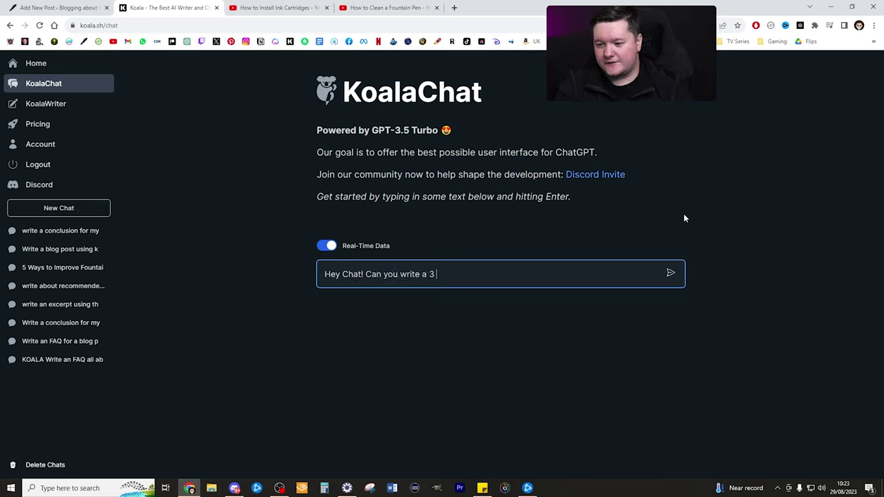
{"action": "key", "text": "BackSpace"}
{"action": "key", "text": "BackSpace"}
{"action": "key", "text": "BackSpace"}
{"action": "key", "text": "BackSpace"}
{"action": "key", "text": "BackSpace"}
{"action": "key", "text": "BackSpace"}
{"action": "type", "text": "abo"}
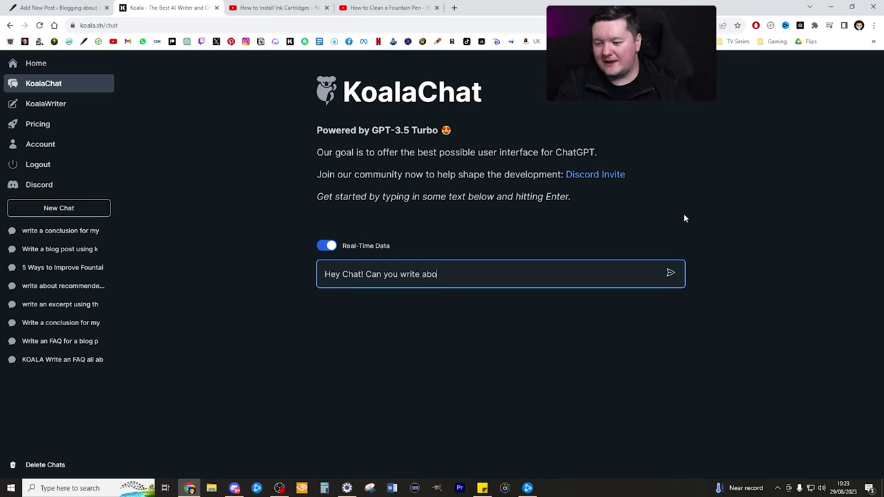
{"action": "type", "text": "ut how to clea"}
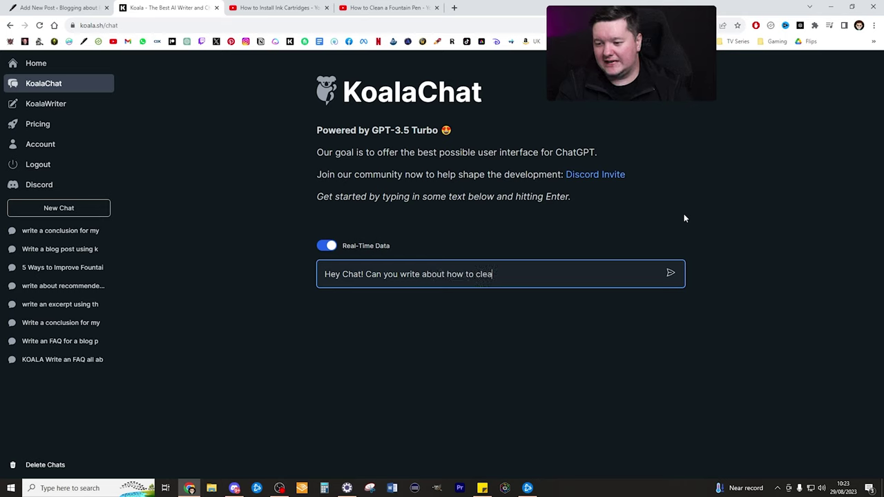
{"action": "type", "text": "n a fountain pen"}
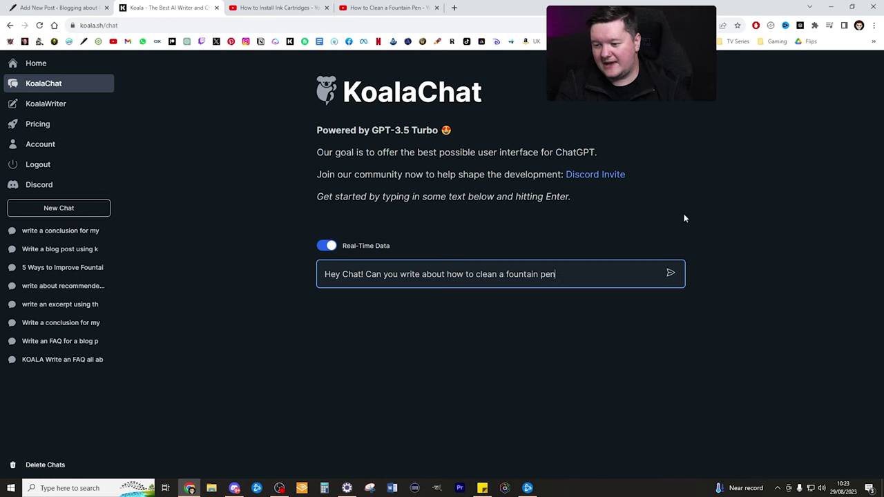
Step: Show the transcript of JetPens' "How to Clean a Fountain Pen" video on YouTube and copy it from "Intro" to "before reassembling the pen"
{"action": "key", "text": "ctrl+4"}
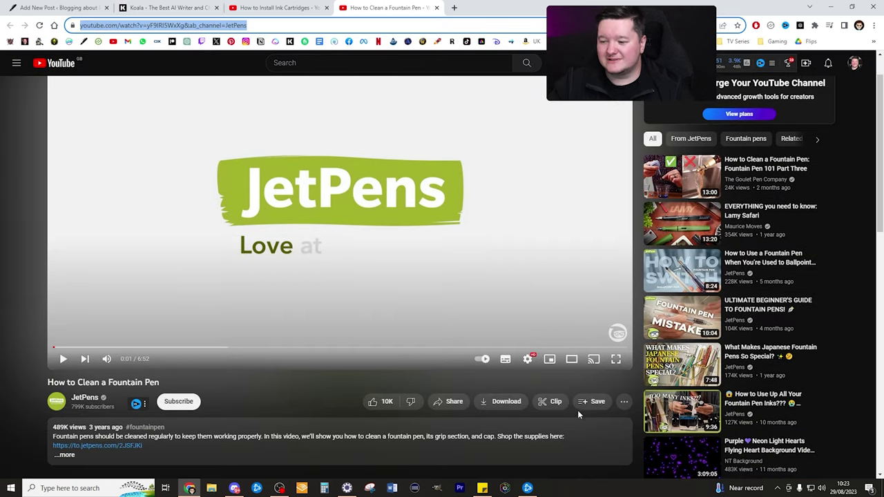
{"action": "left_click", "coordinate": [623, 402]}
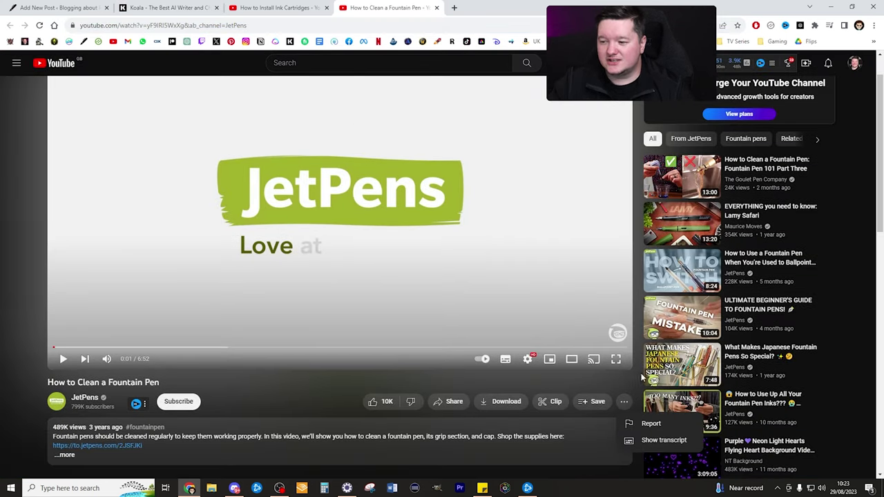
{"action": "left_click", "coordinate": [634, 440]}
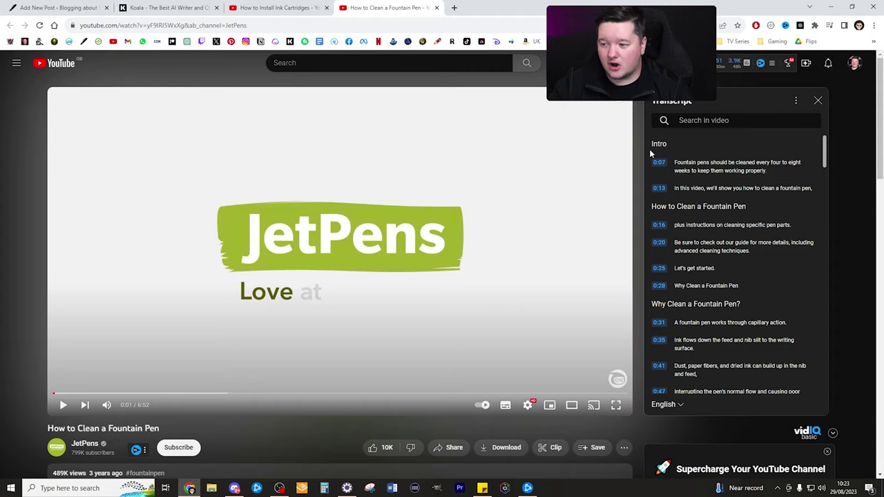
{"action": "left_click_drag", "start_coordinate": [651, 142], "coordinate": [774, 105]}
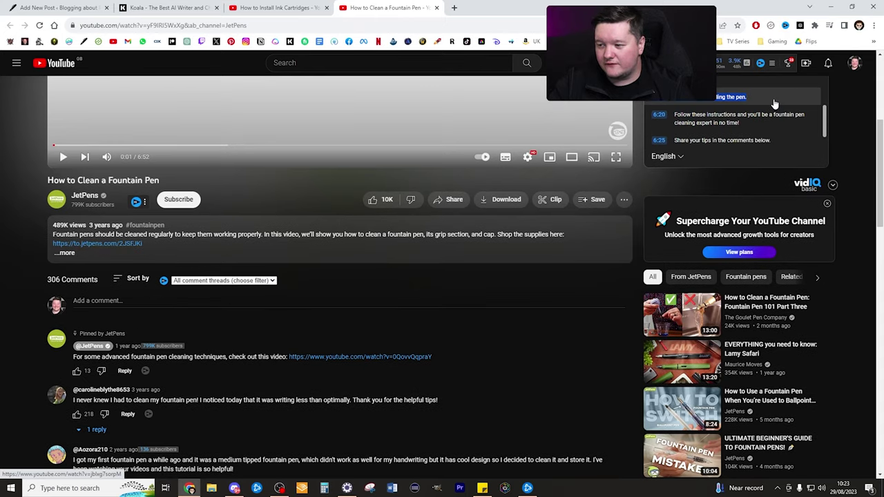
Step: Return to KoalaChat, end the prompt with a colon, paste the transcript on a new line and send it
{"action": "left_click", "coordinate": [166, 8]}
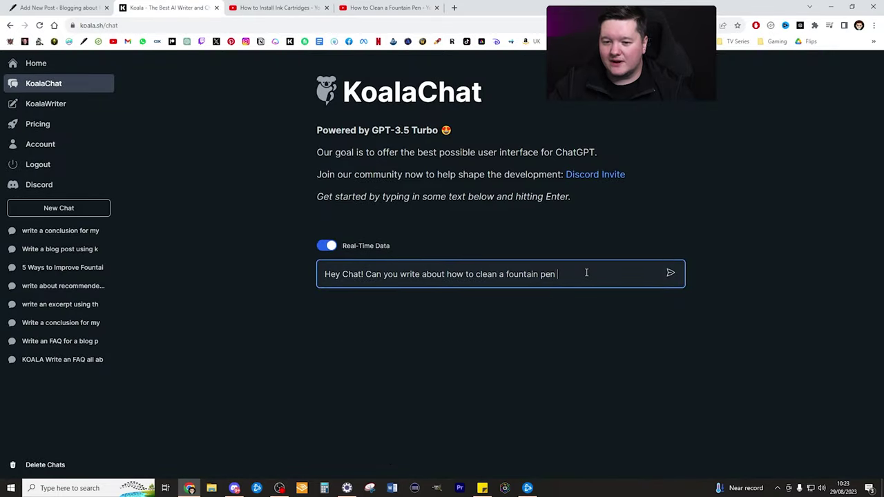
{"action": "type", "text": ":"}
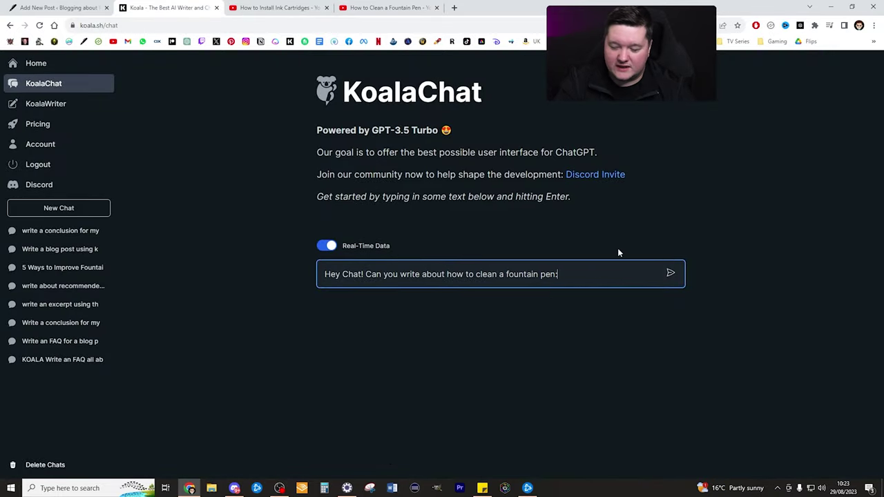
{"action": "key", "text": "shift+Return"}
{"action": "key", "text": "ctrl+v"}
{"action": "key", "text": "Return"}
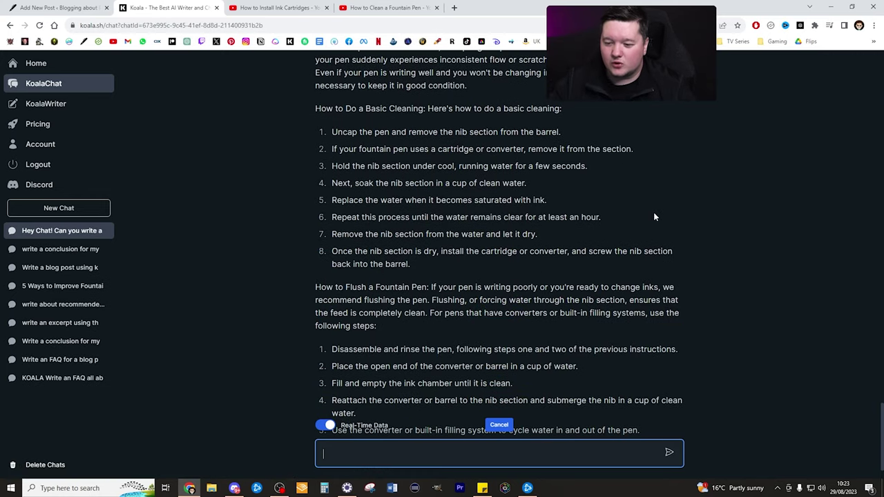
Step: Copy KoalaChat's generated cleaning guide and paste it under the "How to Clean a Fountain Pen" heading in the WordPress post
{"action": "scroll", "coordinate": [599, 140], "scroll_direction": "up", "scroll_amount": 5}
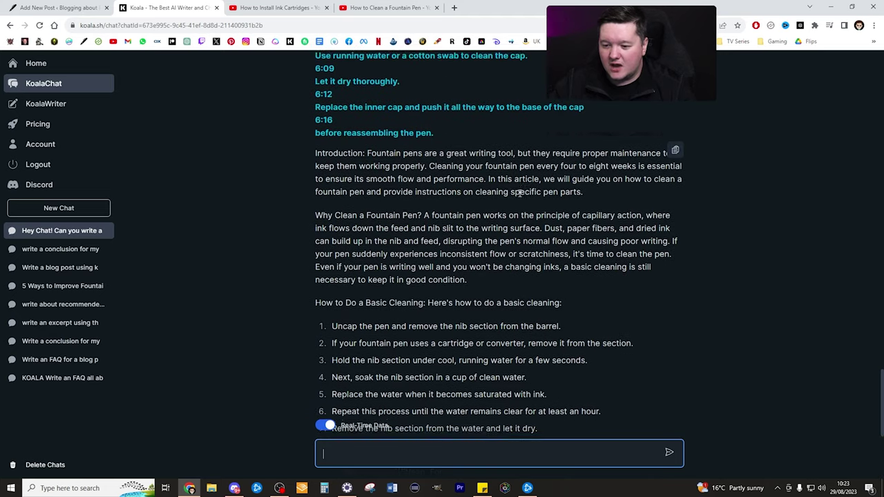
{"action": "scroll", "coordinate": [415, 165], "scroll_direction": "up", "scroll_amount": 3}
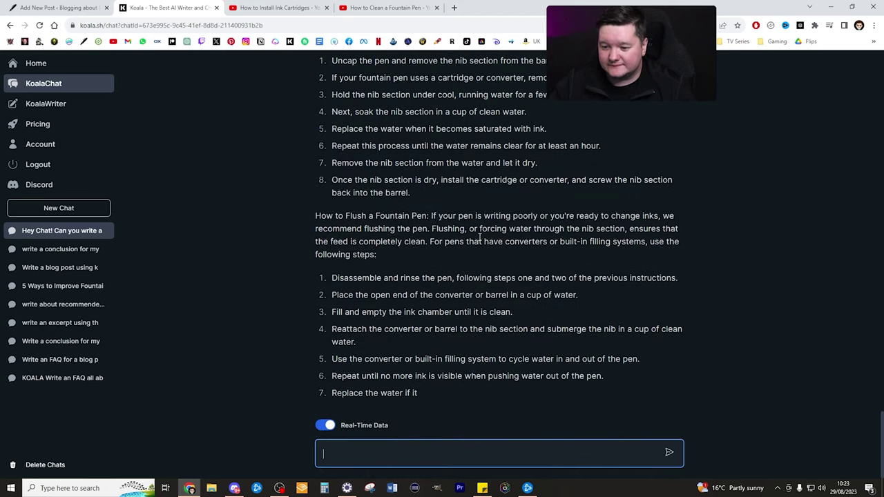
{"action": "scroll", "coordinate": [465, 196], "scroll_direction": "up", "scroll_amount": 5}
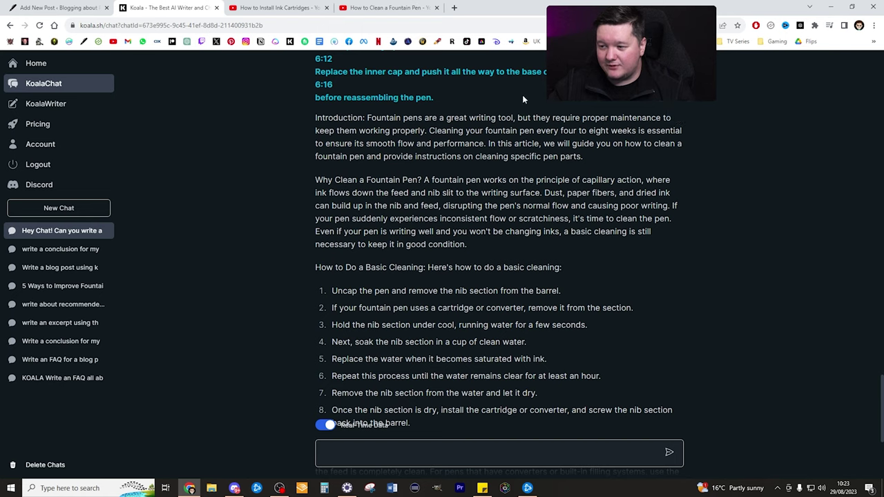
{"action": "left_click", "coordinate": [58, 7]}
{"action": "type", "text": "How to Flush a Fountain Pen: If your pen is writing poorly or you're ready to change inks, we recommend flushing the pen. Flushing, or forcing water through the nib section, ensures that the feed is completely clean. For pens that have converters or built-in filling systems, use the following steps: Disassemble and rinse the pen, following steps one and two of the previous instructions. Place the open end of the converter or barrel in a cup of water. Fill and empty the ink chamber until it is clean. Reattach the converter or barrel to the nib section and submerge the nib in a cup of clean water. Use the converter or built-in filling system to cycle water in and out of the pen. Repeat until no more ink is visible when pushing water out of the pen. Replace the water if it"}
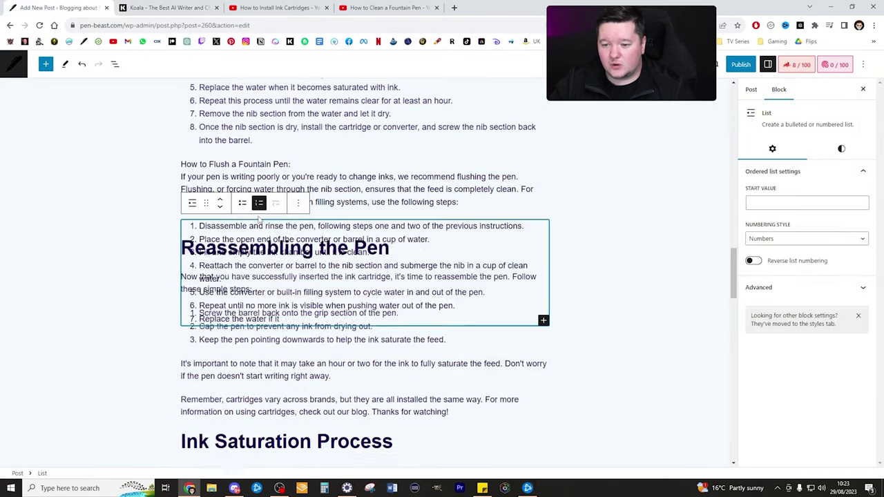
Step: Remove the "Introduction:" label from the first pasted paragraph, keeping that paragraph separate from the "How to Clean a Fountain Pen" heading
{"action": "scroll", "coordinate": [321, 241], "scroll_direction": "up", "scroll_amount": 6}
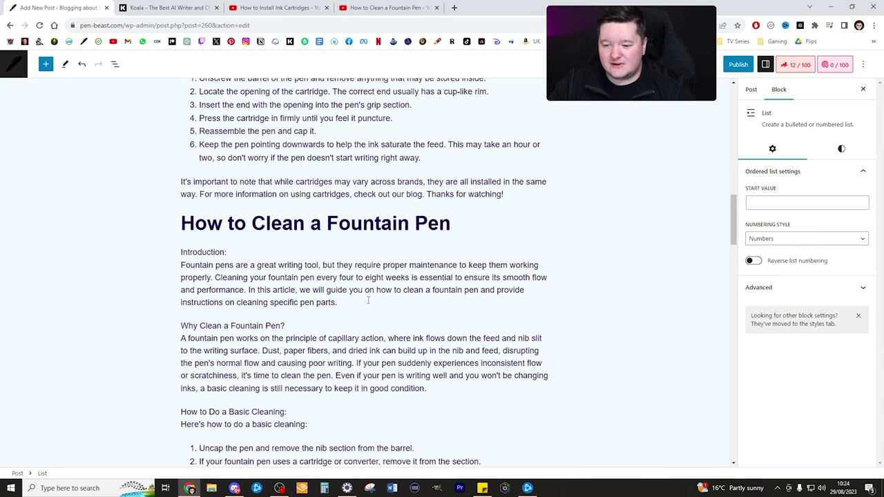
{"action": "left_click_drag", "start_coordinate": [243, 252], "coordinate": [166, 253]}
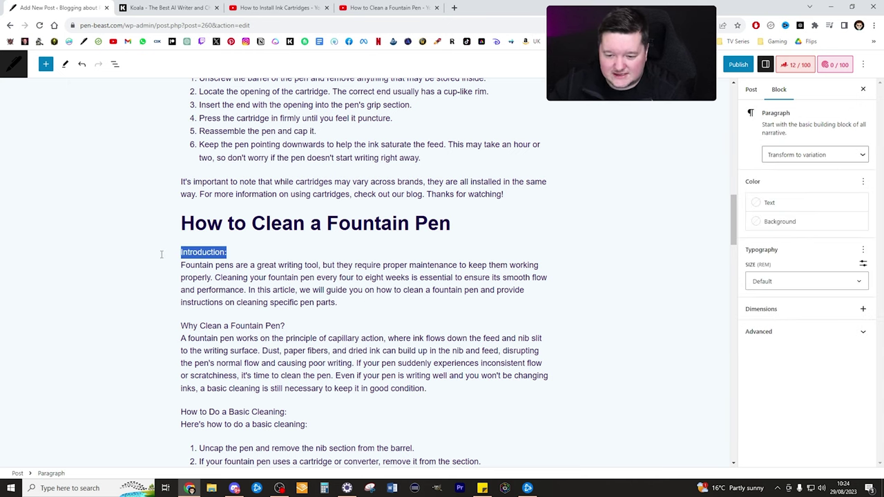
{"action": "key", "text": "BackSpace"}
{"action": "key", "text": "BackSpace"}
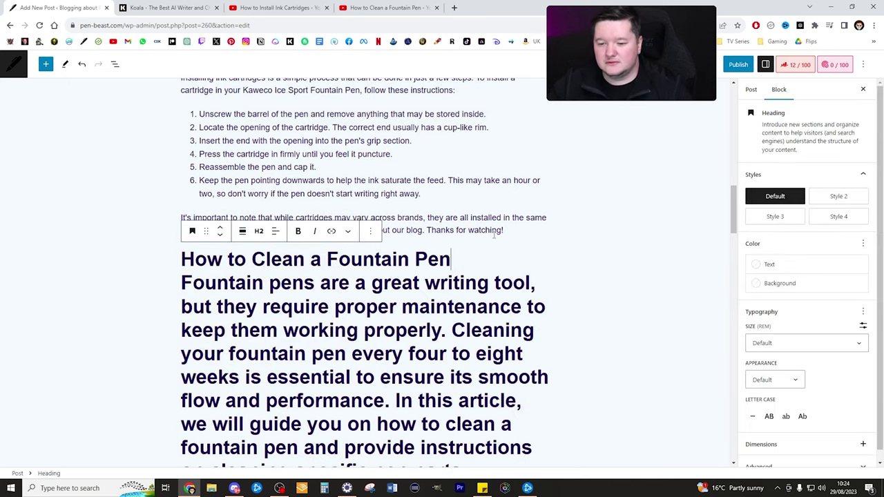
{"action": "key", "text": "ctrl+z"}
{"action": "key", "text": "BackSpace"}
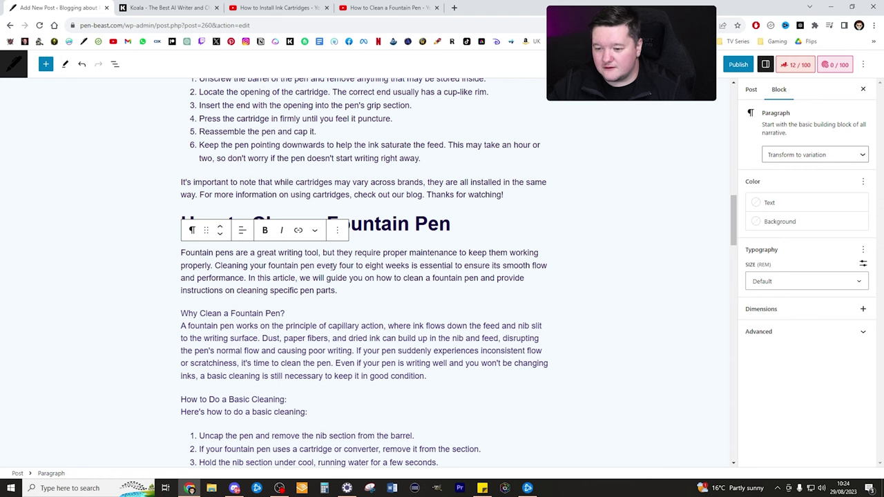
Step: Delete the whole "Why Clean a Fountain Pen?" paragraph from the pasted cleaning section
{"action": "scroll", "coordinate": [249, 256], "scroll_direction": "down", "scroll_amount": 1}
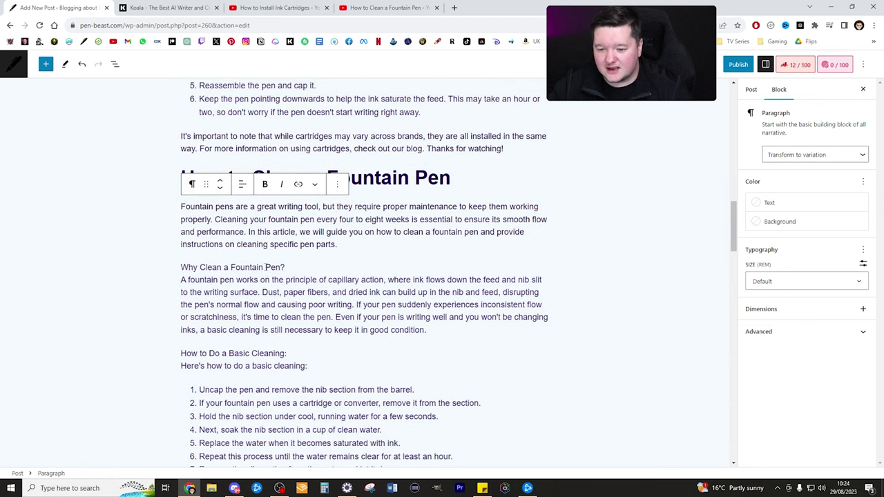
{"action": "left_click", "coordinate": [305, 267]}
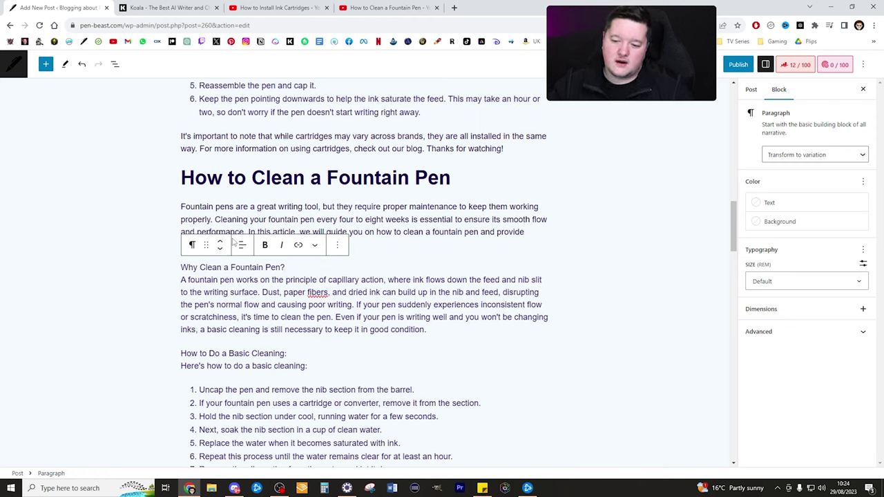
{"action": "left_click_drag", "start_coordinate": [435, 327], "coordinate": [175, 267]}
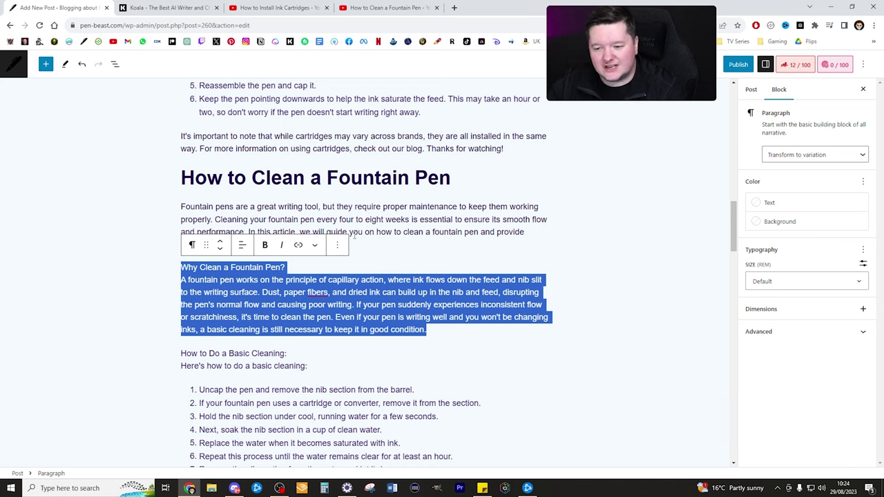
{"action": "key", "text": "BackSpace"}
{"action": "key", "text": "BackSpace"}
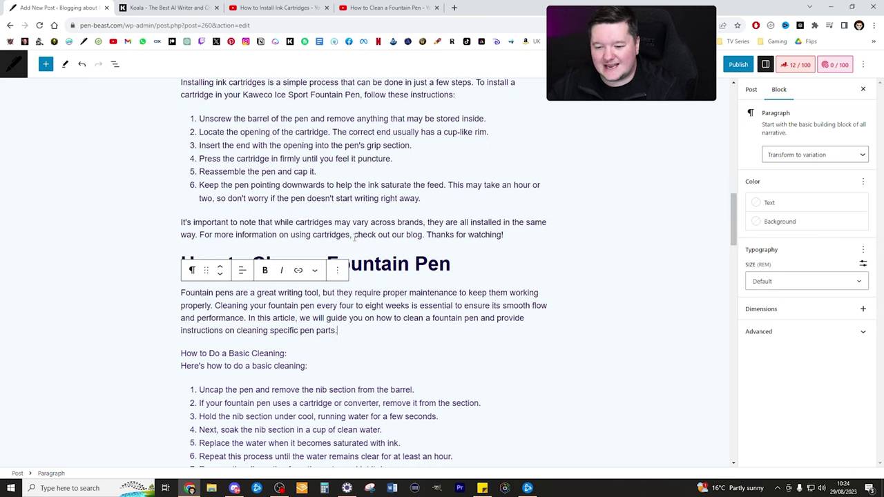
{"action": "scroll", "coordinate": [347, 302], "scroll_direction": "down", "scroll_amount": 3}
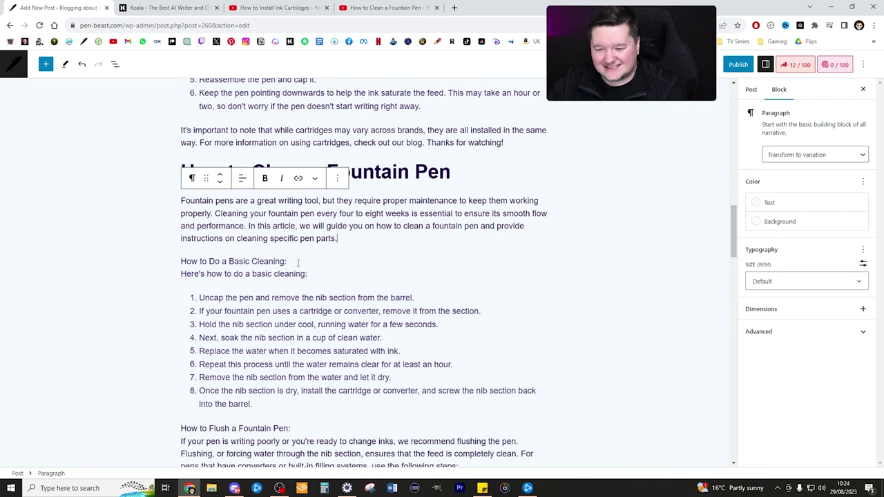
Step: Review the pasted cleaning section, from the "How to Clean a Fountain Pen" heading to the "Reassembling the Pen" section
{"action": "scroll", "coordinate": [326, 233], "scroll_direction": "up", "scroll_amount": 1}
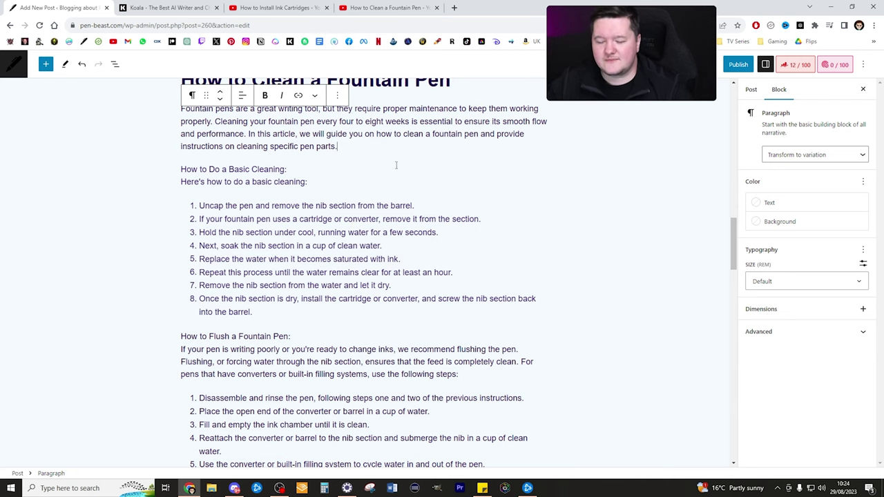
{"action": "scroll", "coordinate": [396, 165], "scroll_direction": "up", "scroll_amount": 3}
{"action": "scroll", "coordinate": [359, 180], "scroll_direction": "down", "scroll_amount": 3}
{"action": "scroll", "coordinate": [319, 194], "scroll_direction": "down", "scroll_amount": 4}
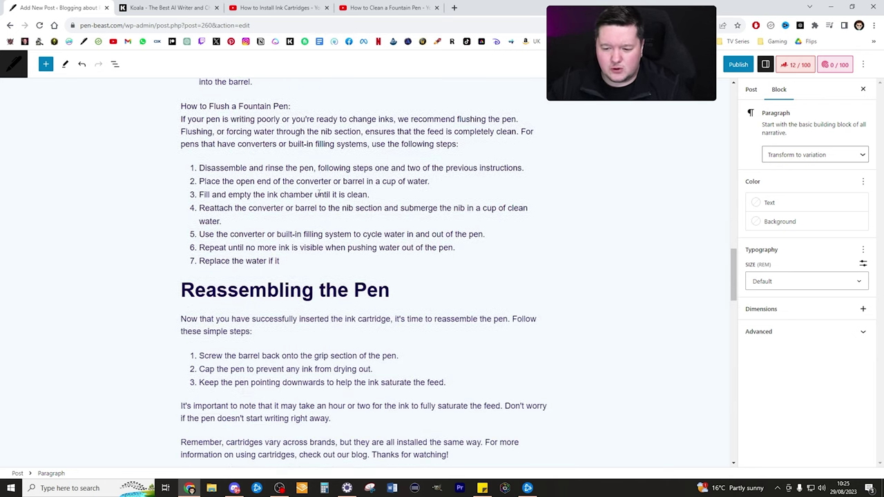
{"action": "scroll", "coordinate": [312, 164], "scroll_direction": "down", "scroll_amount": 5}
{"action": "scroll", "coordinate": [324, 179], "scroll_direction": "up", "scroll_amount": 5}
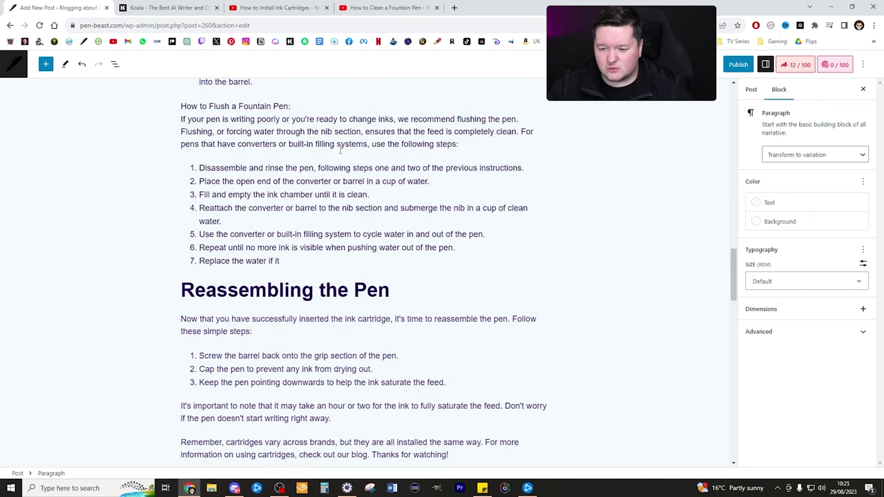
{"action": "scroll", "coordinate": [339, 195], "scroll_direction": "down", "scroll_amount": 3}
{"action": "scroll", "coordinate": [340, 195], "scroll_direction": "up", "scroll_amount": 9}
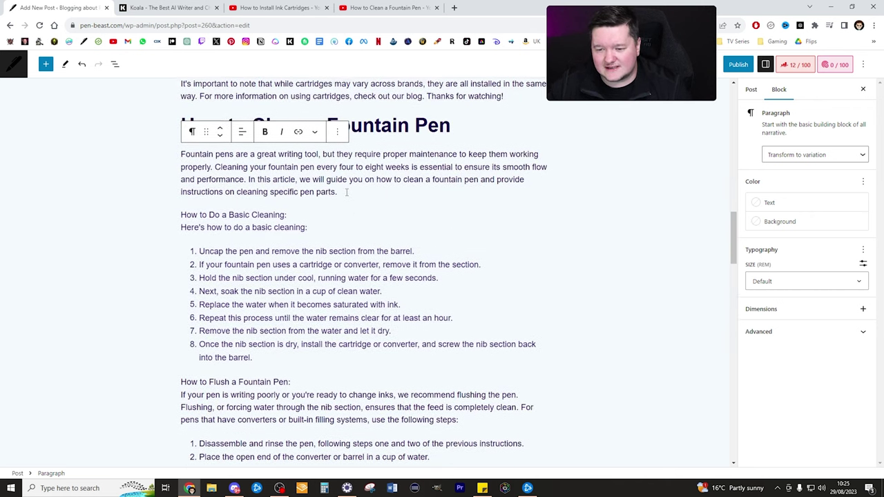
{"action": "scroll", "coordinate": [350, 200], "scroll_direction": "down", "scroll_amount": 3}
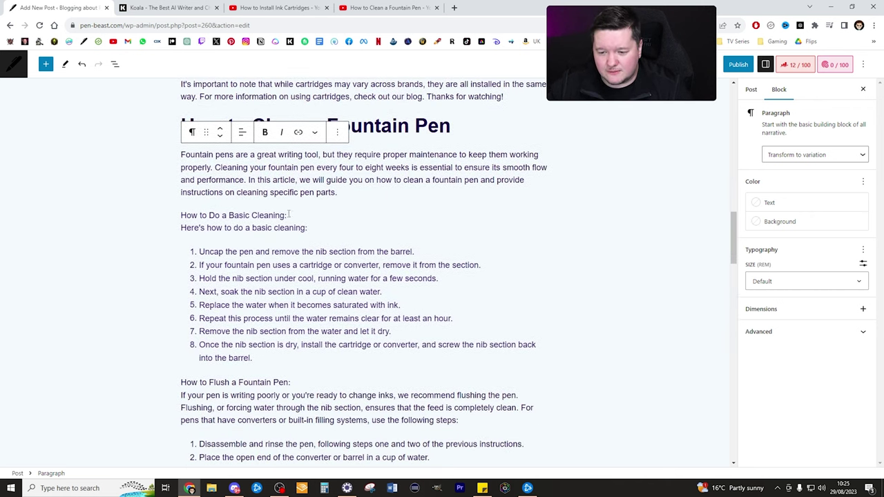
Step: Delete the "Here's how to do a basic cleaning:" line and its empty line beneath "How to Do a Basic Cleaning:"
{"action": "left_click_drag", "start_coordinate": [337, 229], "coordinate": [177, 229]}
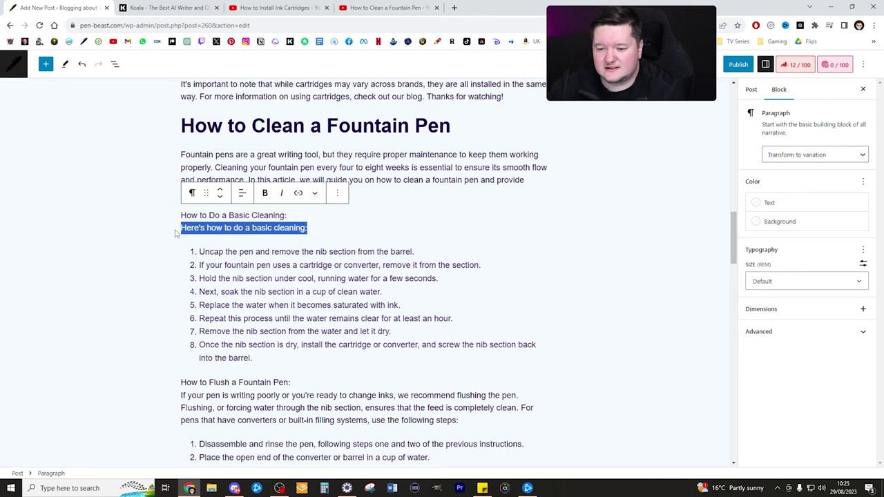
{"action": "key", "text": "BackSpace"}
{"action": "key", "text": "BackSpace"}
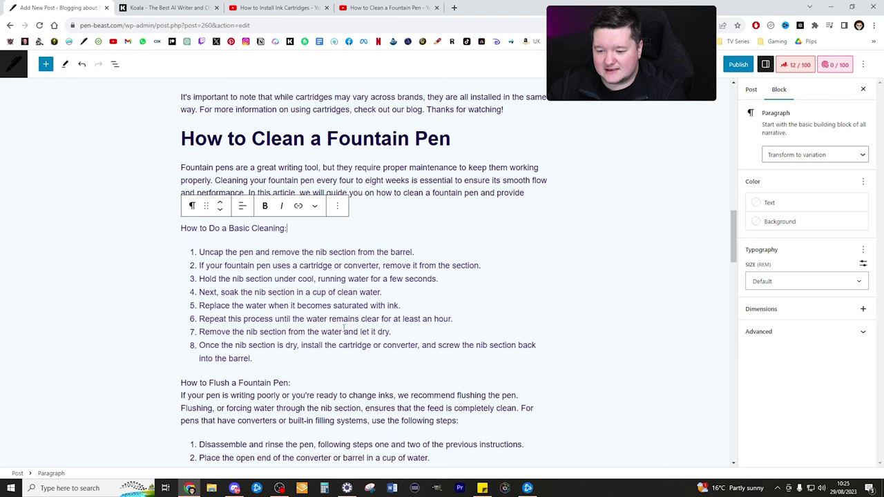
Step: Transform the "How to Do a Basic Cleaning:" paragraph into a heading and set its level to H3
{"action": "left_click", "coordinate": [192, 206]}
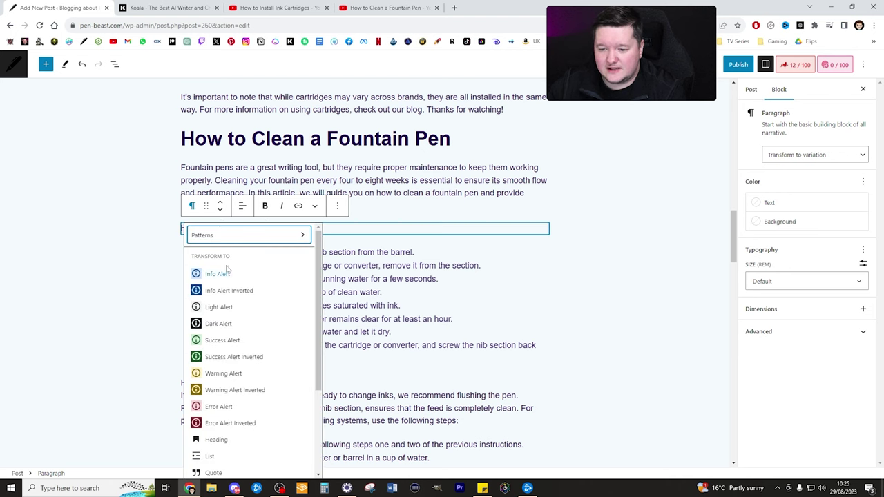
{"action": "scroll", "coordinate": [234, 297], "scroll_direction": "down", "scroll_amount": 2}
{"action": "left_click", "coordinate": [221, 347]}
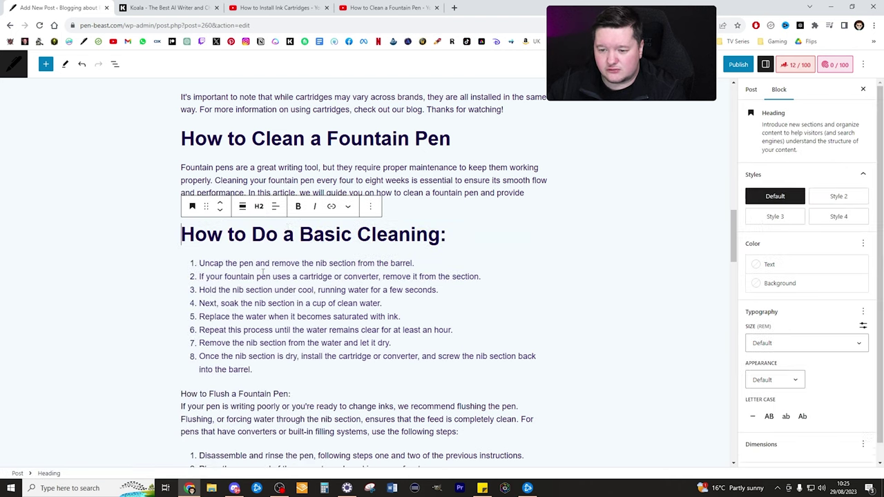
{"action": "left_click", "coordinate": [259, 206]}
{"action": "left_click", "coordinate": [268, 270]}
{"action": "scroll", "coordinate": [281, 264], "scroll_direction": "down", "scroll_amount": 1}
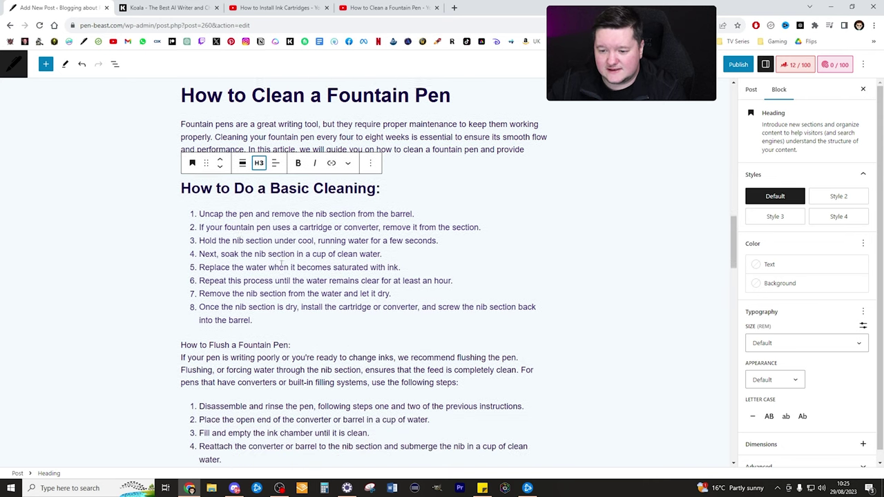
{"action": "left_click", "coordinate": [391, 187]}
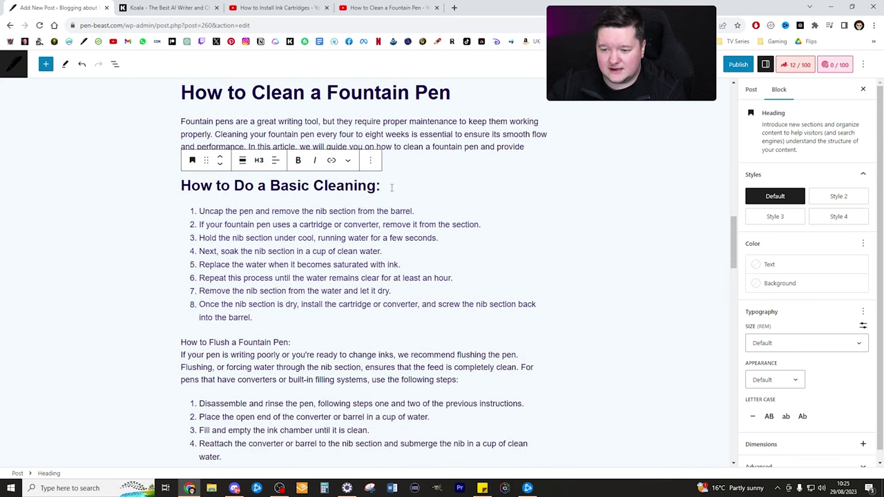
{"action": "key", "text": "Delete"}
{"action": "key", "text": "ctrl+z"}
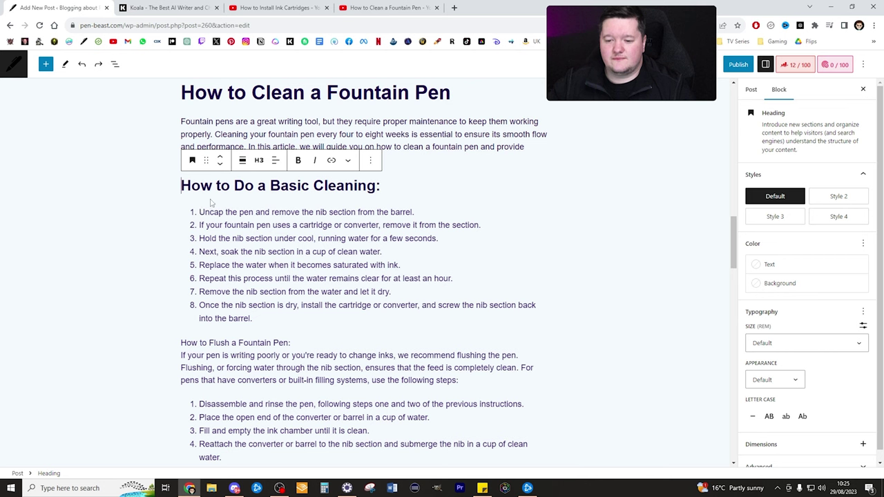
{"action": "left_click", "coordinate": [408, 183]}
{"action": "key", "text": "Return"}
{"action": "key", "text": "Delete"}
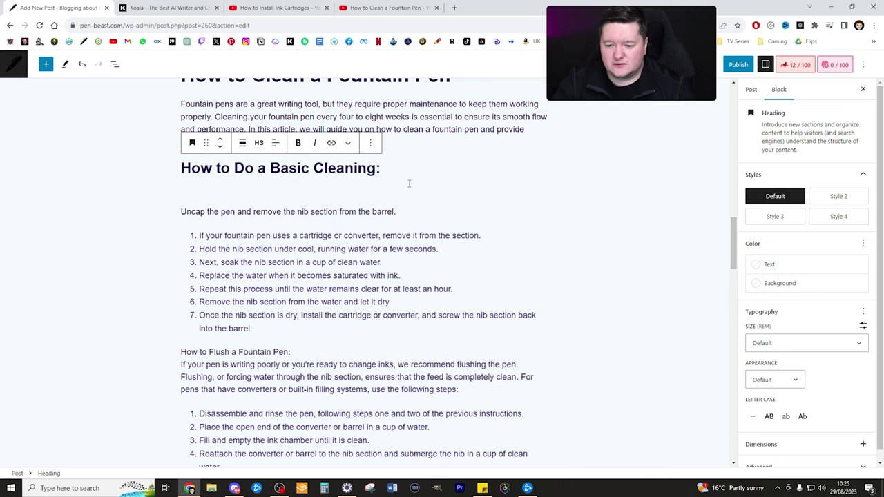
{"action": "key", "text": "ctrl+z"}
{"action": "key", "text": "Delete"}
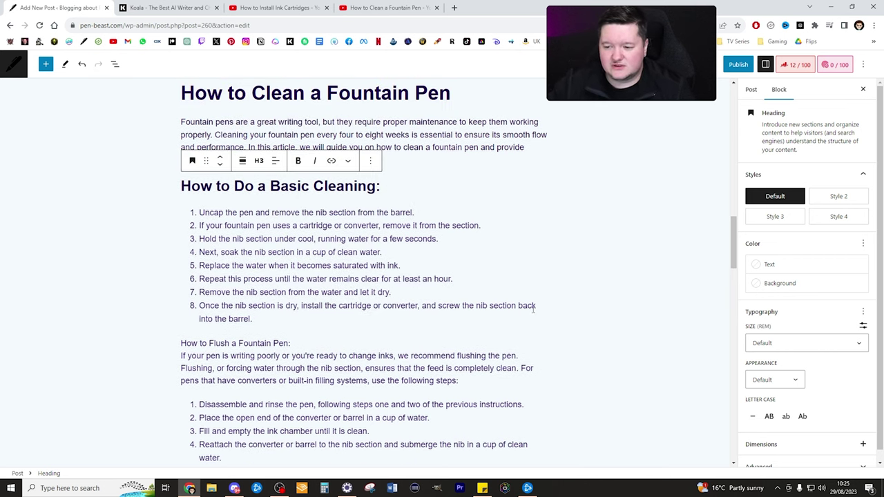
Step: Group the "How to Do a Basic Cleaning:" heading with its numbered list in one container block
{"action": "left_click_drag", "start_coordinate": [310, 318], "coordinate": [527, 172]}
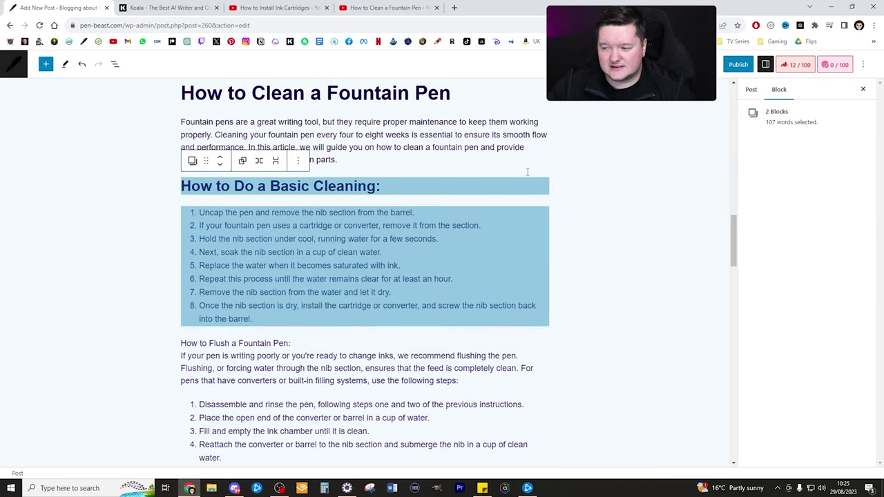
{"action": "left_click", "coordinate": [243, 161]}
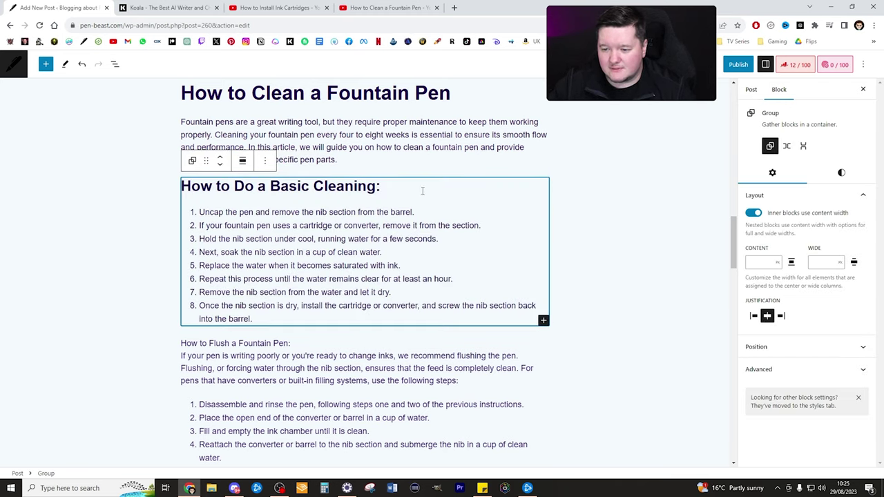
{"action": "left_click", "coordinate": [420, 117]}
Step: Remove the colon after "How to Flush a Fountain Pen" and put a blank line between it and the text below
{"action": "scroll", "coordinate": [139, 283], "scroll_direction": "down", "scroll_amount": 1}
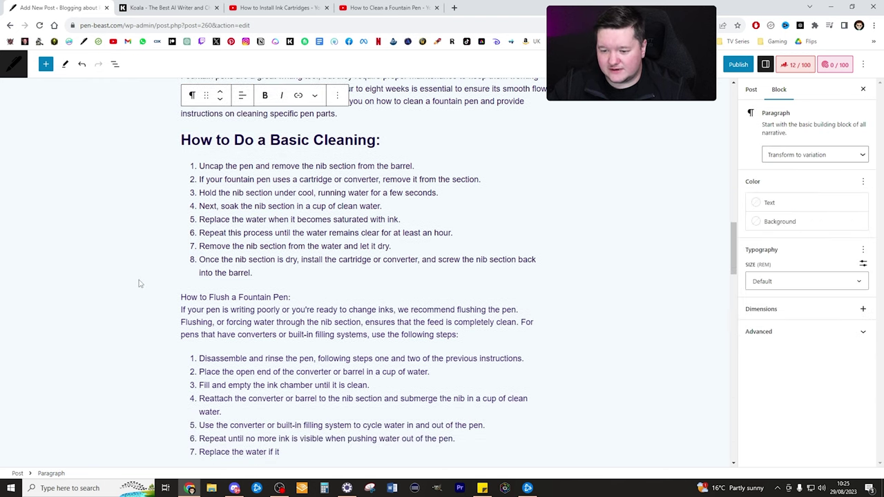
{"action": "left_click", "coordinate": [313, 298]}
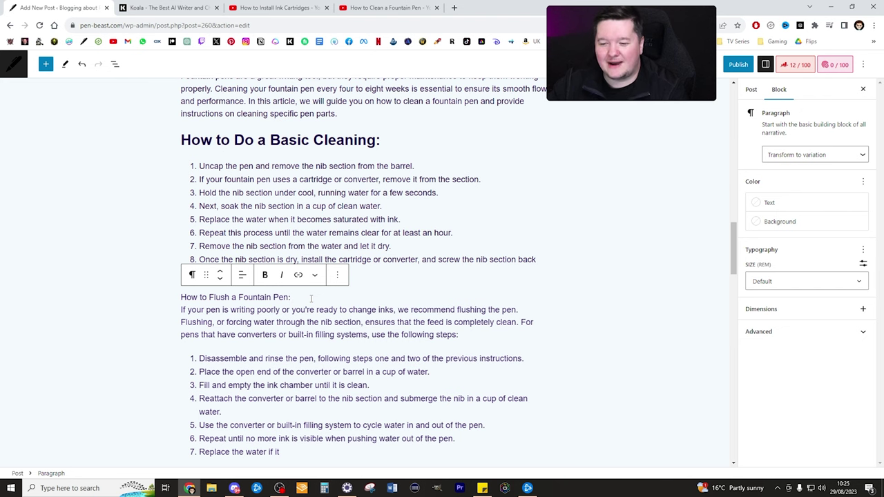
{"action": "key", "text": "BackSpace"}
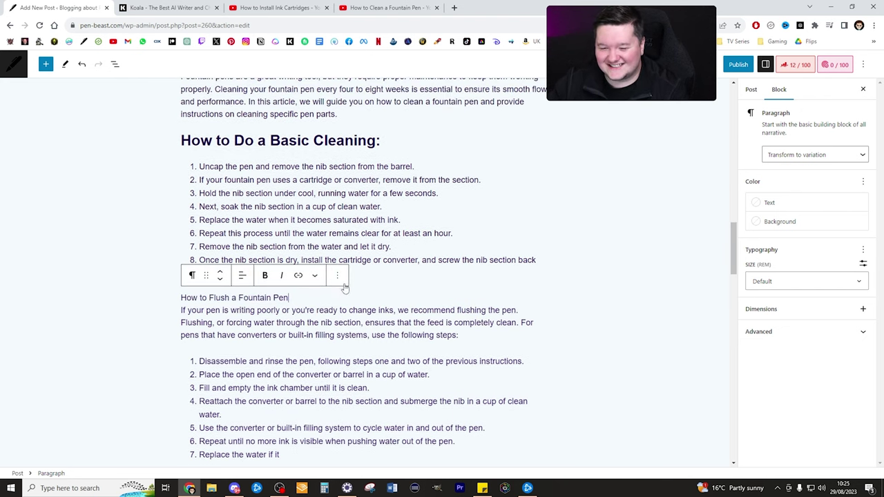
{"action": "left_click", "coordinate": [192, 275]}
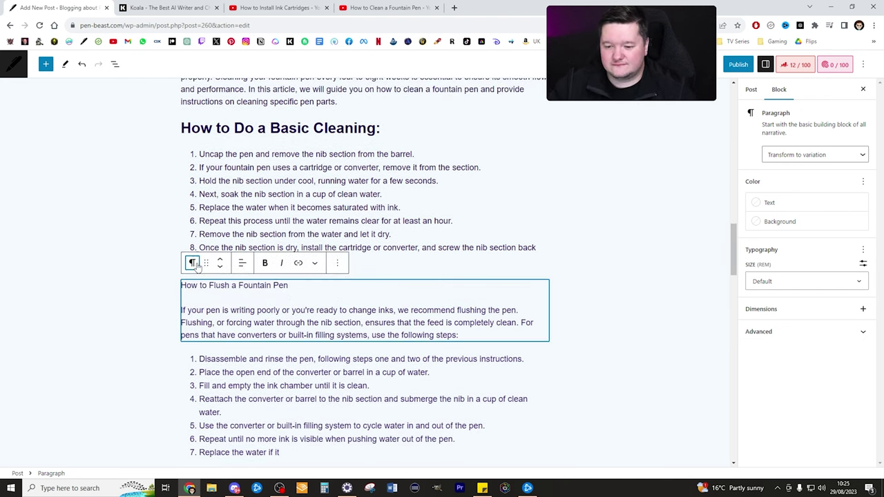
{"action": "scroll", "coordinate": [233, 349], "scroll_direction": "down", "scroll_amount": 5}
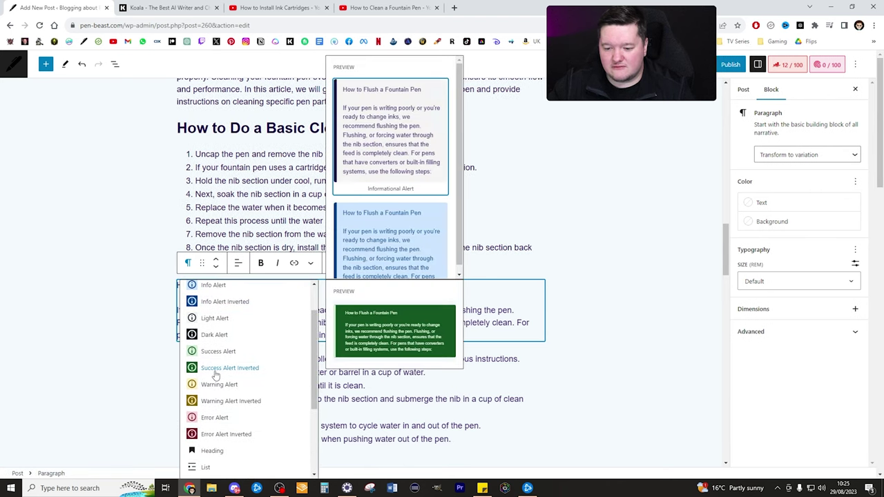
{"action": "left_click", "coordinate": [212, 327]}
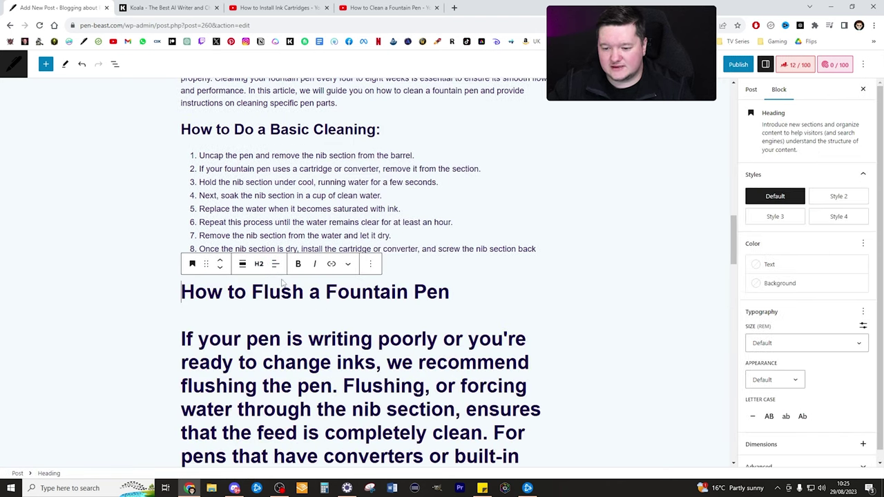
{"action": "key", "text": "ctrl+z"}
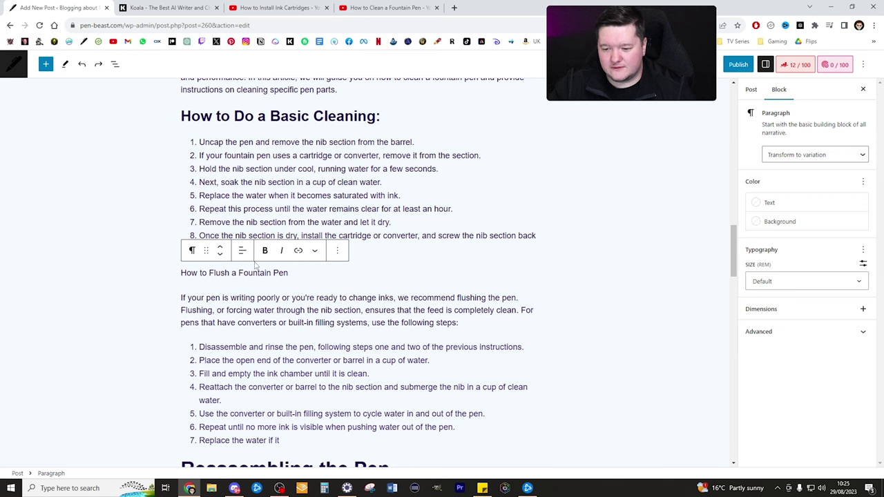
Step: Make "How to Flush a Fountain Pen" a separate H3 heading, leaving the text below it as a normal paragraph
{"action": "key", "text": "ctrl+shift+z"}
{"action": "scroll", "coordinate": [214, 289], "scroll_direction": "down", "scroll_amount": 1}
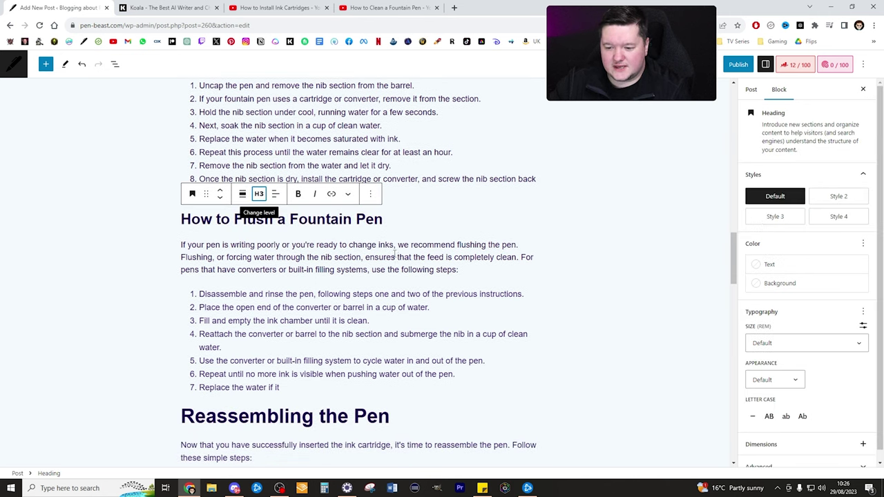
{"action": "left_click", "coordinate": [393, 245]}
Step: Group the "How to Flush a Fountain Pen" heading, its paragraph and its numbered list in one container block
{"action": "scroll", "coordinate": [439, 257], "scroll_direction": "down", "scroll_amount": 1}
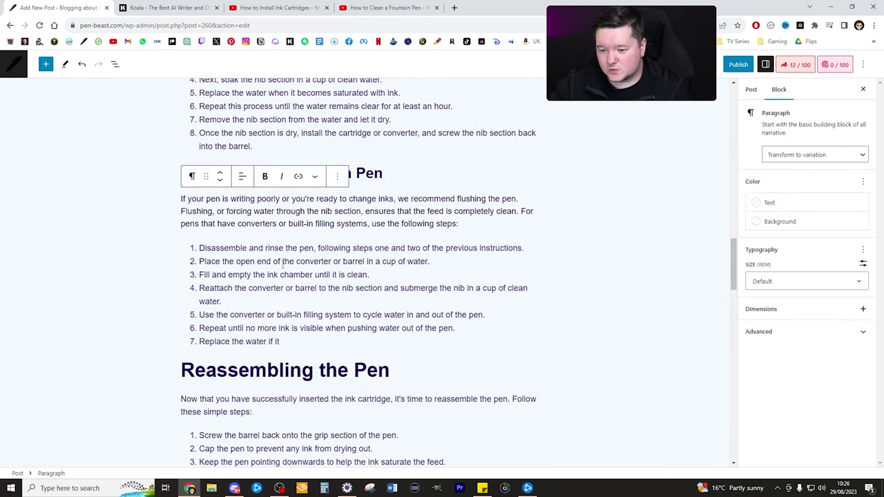
{"action": "scroll", "coordinate": [282, 264], "scroll_direction": "down", "scroll_amount": 1}
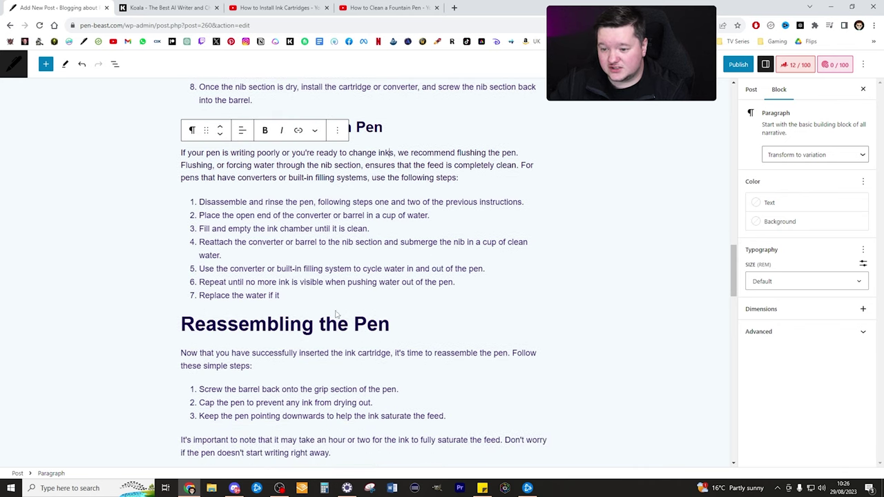
{"action": "left_click_drag", "start_coordinate": [336, 314], "coordinate": [243, 205]}
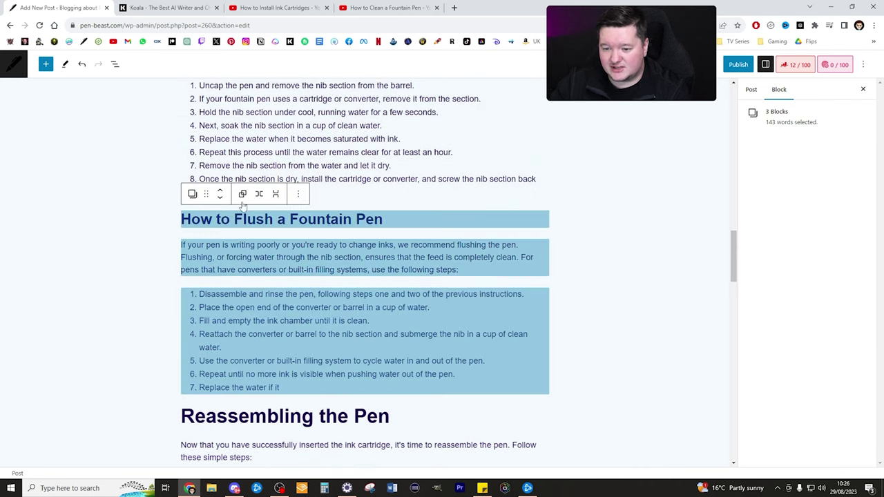
{"action": "left_click", "coordinate": [244, 206]}
{"action": "left_click", "coordinate": [315, 199]}
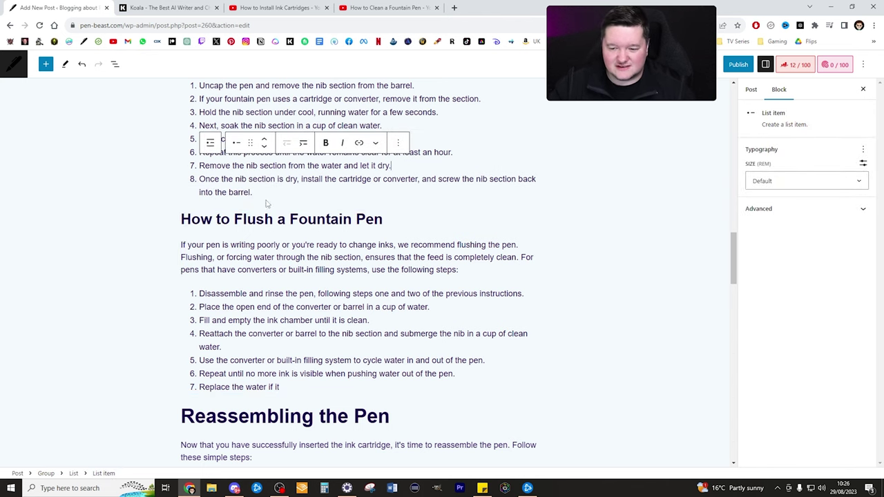
Step: Look through the rest of the article down to the Conclusion and FAQ sections, and return to its beginning
{"action": "scroll", "coordinate": [478, 203], "scroll_direction": "down", "scroll_amount": 2}
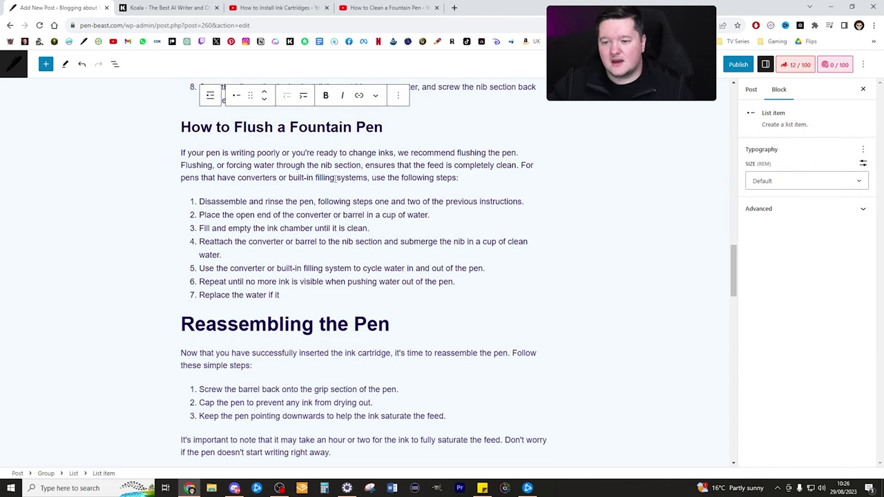
{"action": "scroll", "coordinate": [336, 177], "scroll_direction": "up", "scroll_amount": 5}
{"action": "scroll", "coordinate": [245, 317], "scroll_direction": "down", "scroll_amount": 7}
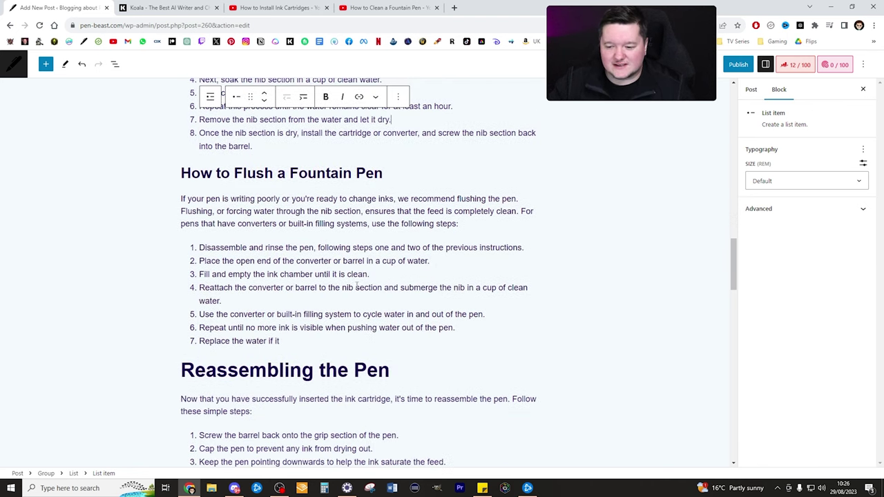
{"action": "scroll", "coordinate": [365, 260], "scroll_direction": "down", "scroll_amount": 9}
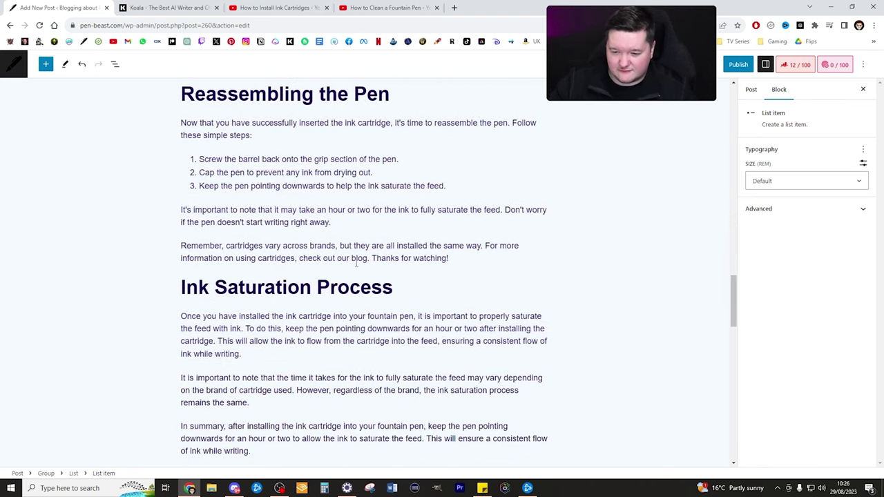
{"action": "scroll", "coordinate": [356, 262], "scroll_direction": "down", "scroll_amount": 6}
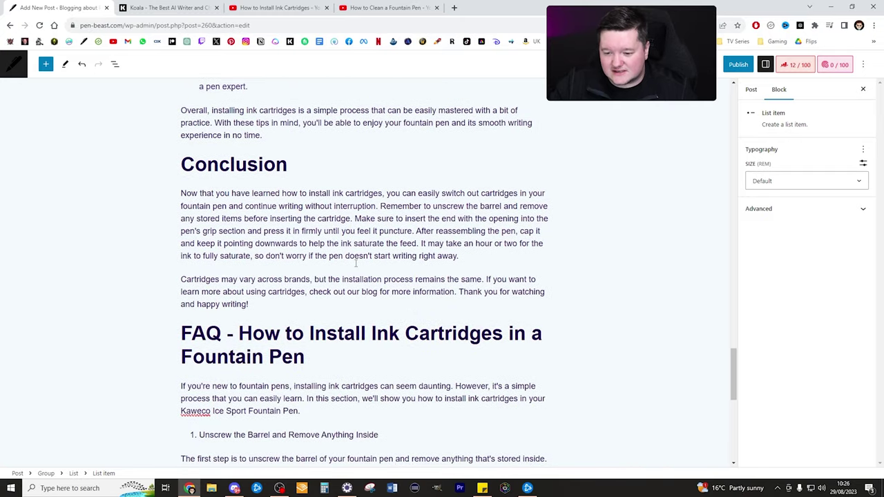
{"action": "scroll", "coordinate": [358, 261], "scroll_direction": "up", "scroll_amount": 20}
{"action": "scroll", "coordinate": [360, 260], "scroll_direction": "up", "scroll_amount": 15}
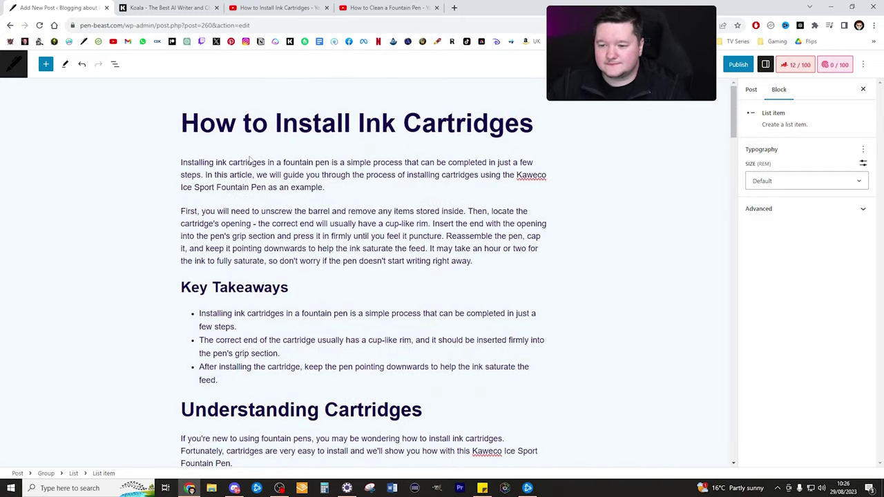
Step: Delete the words "Ice Sport Fountain Pen" after "Kaweco" in the article's first paragraph
{"action": "left_click_drag", "start_coordinate": [547, 176], "coordinate": [266, 188]}
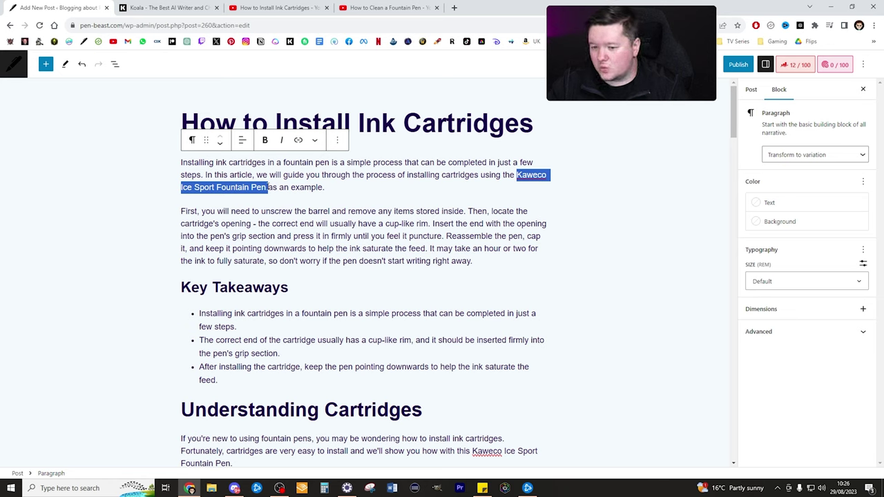
{"action": "left_click", "coordinate": [268, 188]}
{"action": "left_click_drag", "start_coordinate": [267, 187], "coordinate": [181, 192]}
{"action": "key", "text": "BackSpace"}
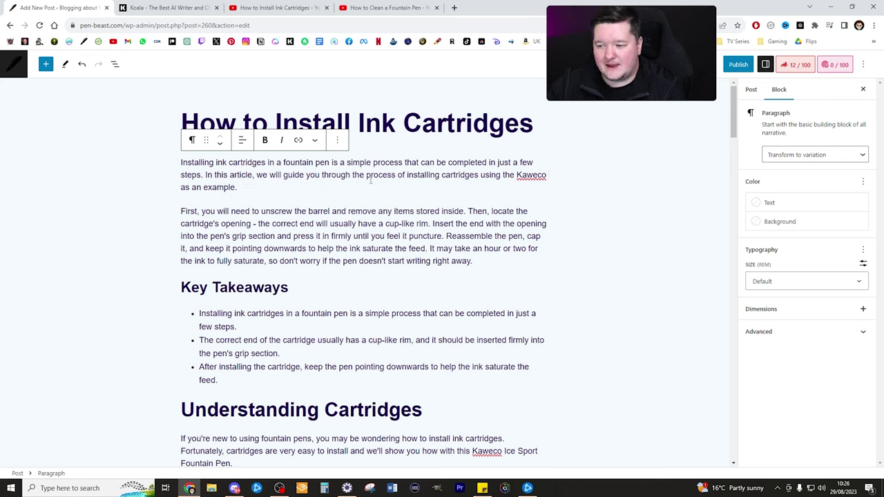
Step: Restore the deleted words "Fountain Pen" after "Kaweco" in the first paragraph and copy the phrase "Kaweco Fountain Pen"
{"action": "key", "text": "ctrl+z"}
{"action": "key", "text": "ctrl+c"}
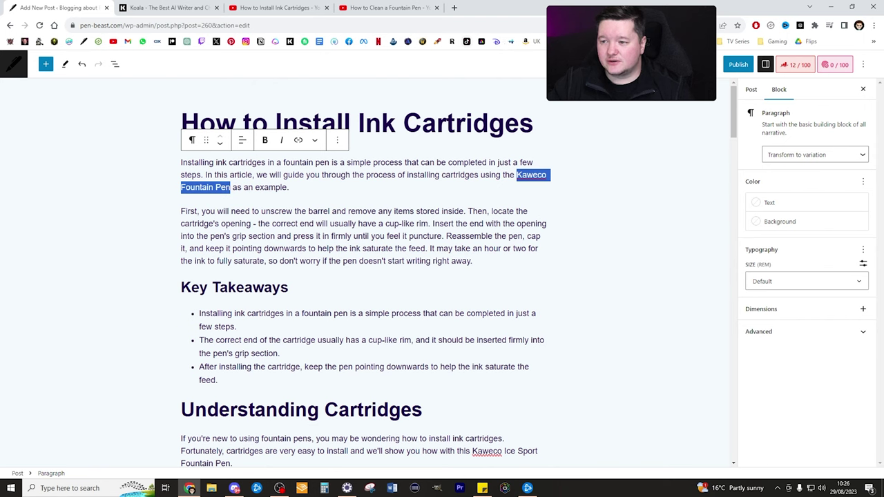
Step: Open Amazon and switch its country/region website to United States
{"action": "left_click", "coordinate": [536, 41]}
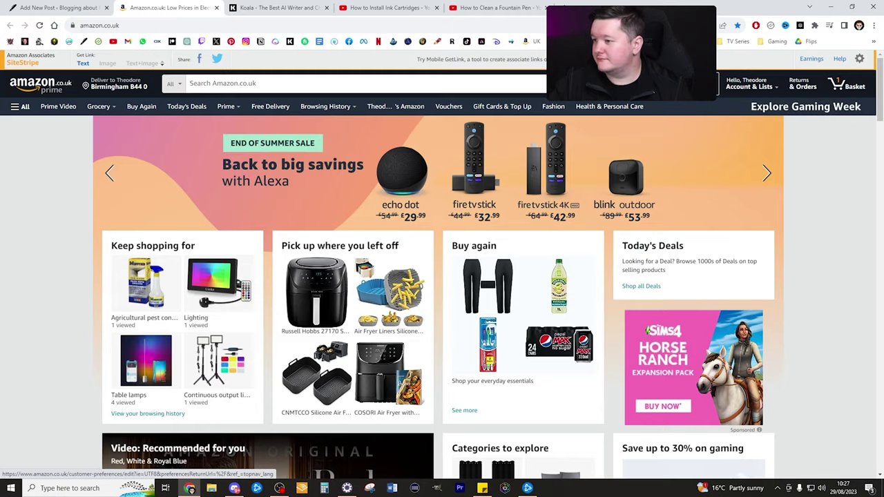
{"action": "mouse_move", "coordinate": [718, 86]}
{"action": "left_click", "coordinate": [725, 157]}
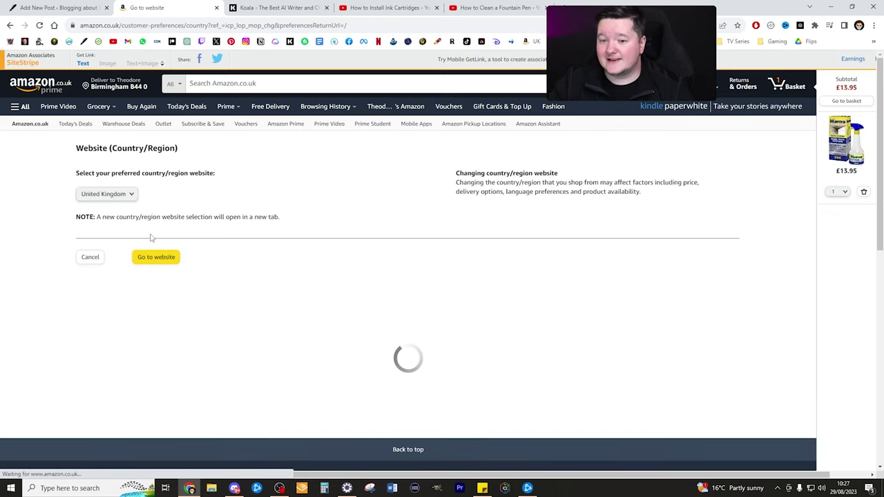
{"action": "left_click", "coordinate": [107, 194]}
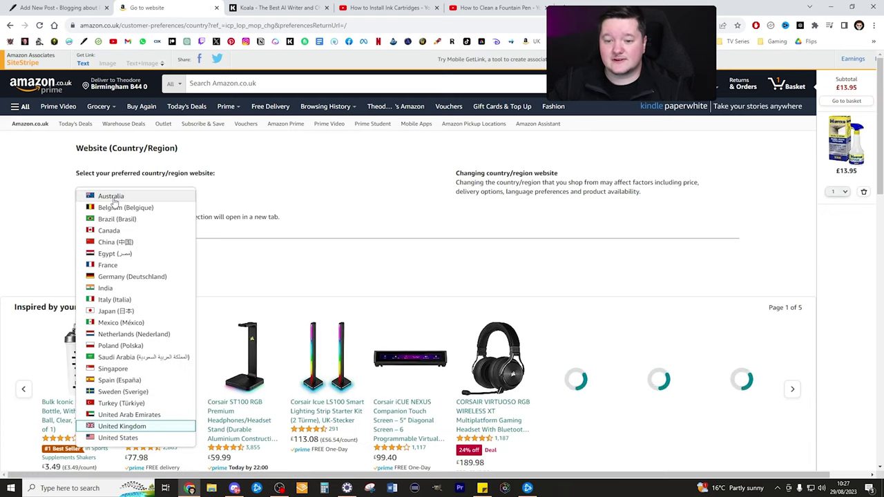
{"action": "left_click", "coordinate": [115, 437]}
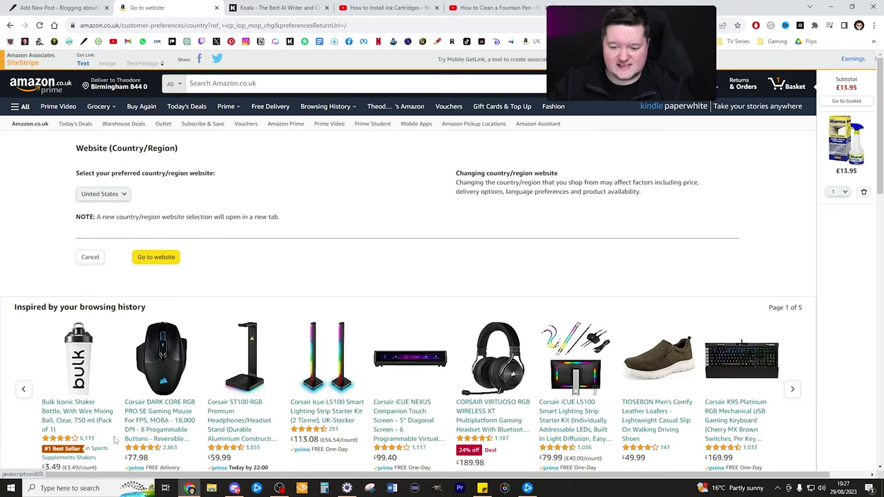
{"action": "left_click", "coordinate": [156, 256]}
Step: Search Amazon for "Kaweco Fountain Pen" and open the Kaweco Brass Sport Fountain Pen Brass F product page
{"action": "left_click", "coordinate": [209, 83]}
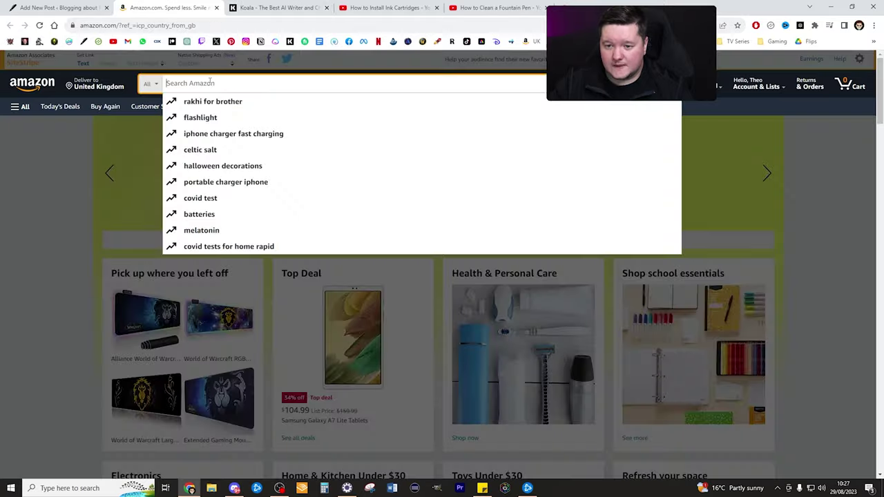
{"action": "key", "text": "ctrl+v"}
{"action": "key", "text": "Return"}
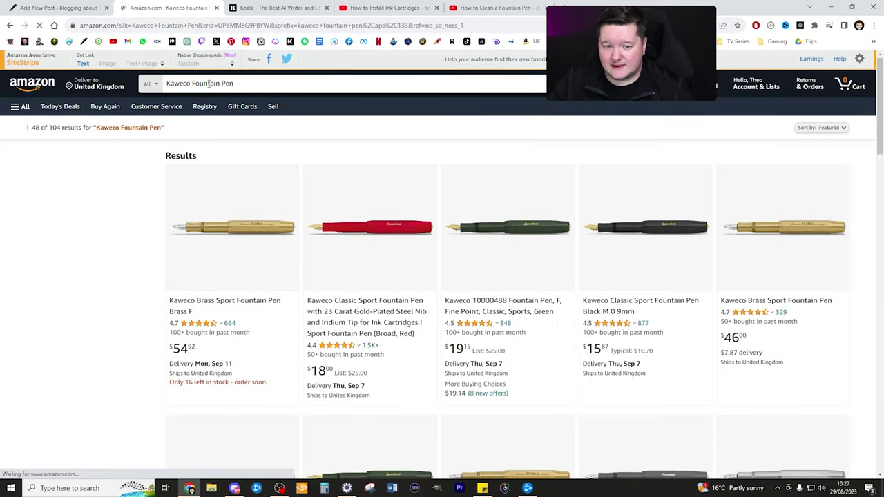
{"action": "scroll", "coordinate": [236, 157], "scroll_direction": "down", "scroll_amount": 2}
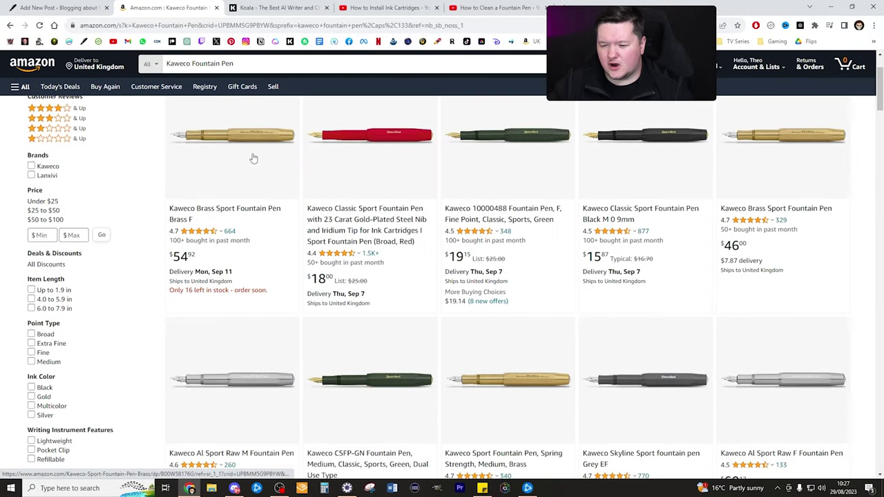
{"action": "left_click", "coordinate": [241, 152]}
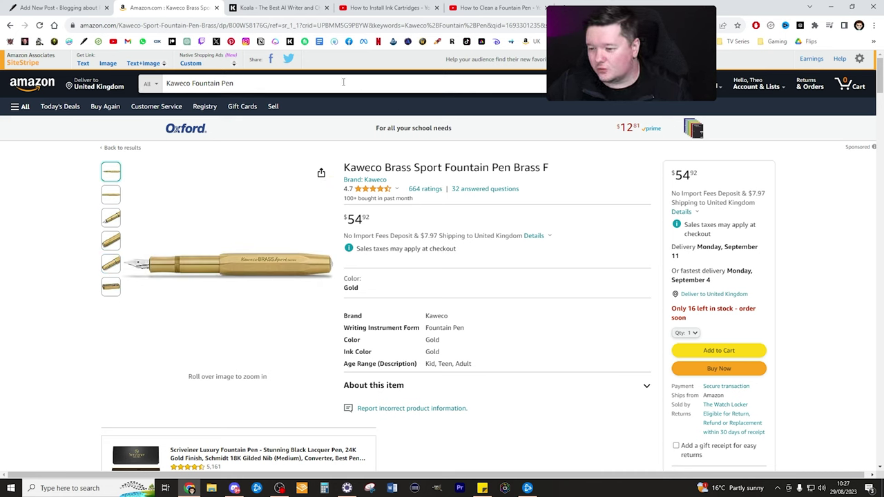
Step: Generate a full-length affiliate text link to this pen's page with the tracking ID pen-beast-20
{"action": "left_click", "coordinate": [83, 63]}
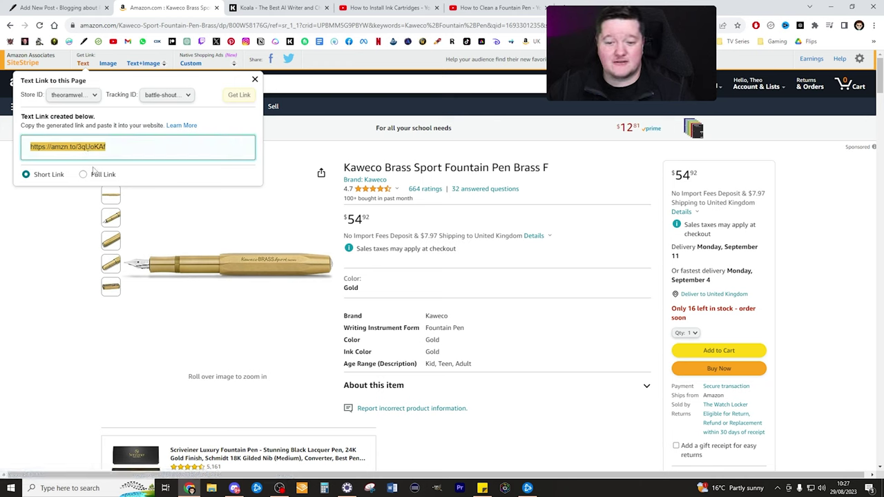
{"action": "left_click", "coordinate": [93, 174]}
{"action": "left_click", "coordinate": [166, 95]}
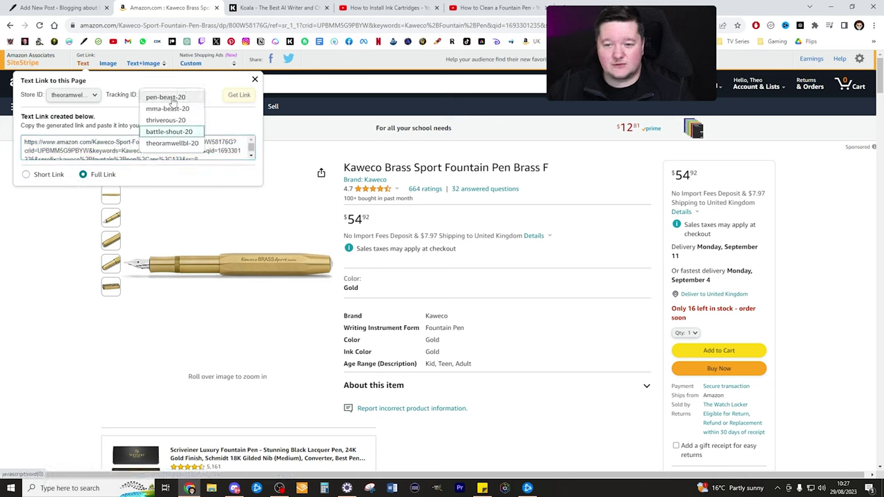
{"action": "left_click", "coordinate": [169, 121]}
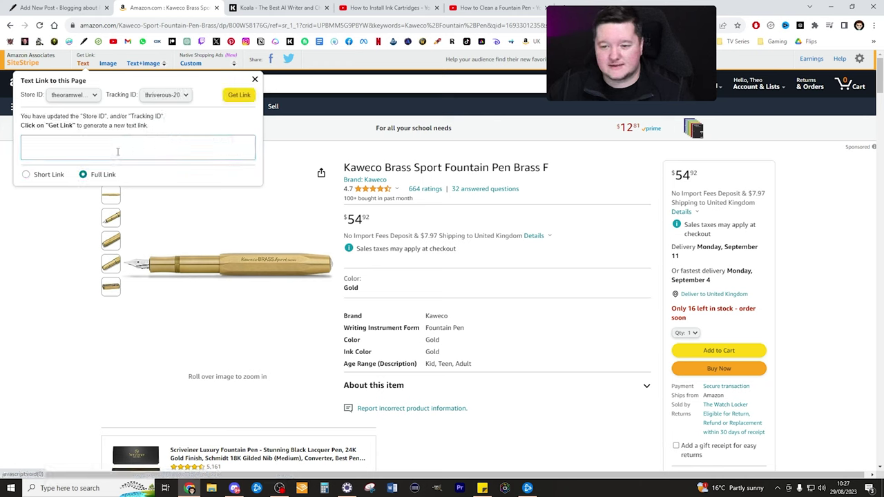
{"action": "left_click", "coordinate": [239, 95]}
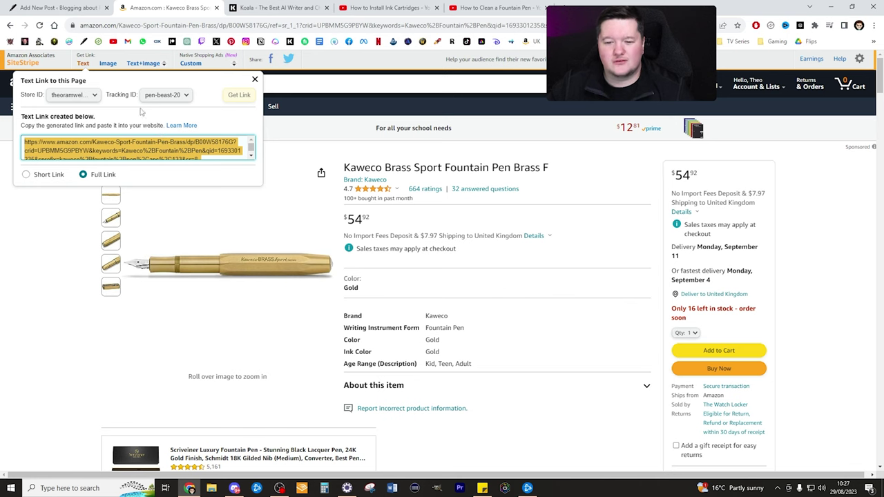
Step: Back in the WordPress post, link "Kaweco Fountain Pen" in the first paragraph to the Amazon affiliate URL
{"action": "left_click", "coordinate": [53, 7]}
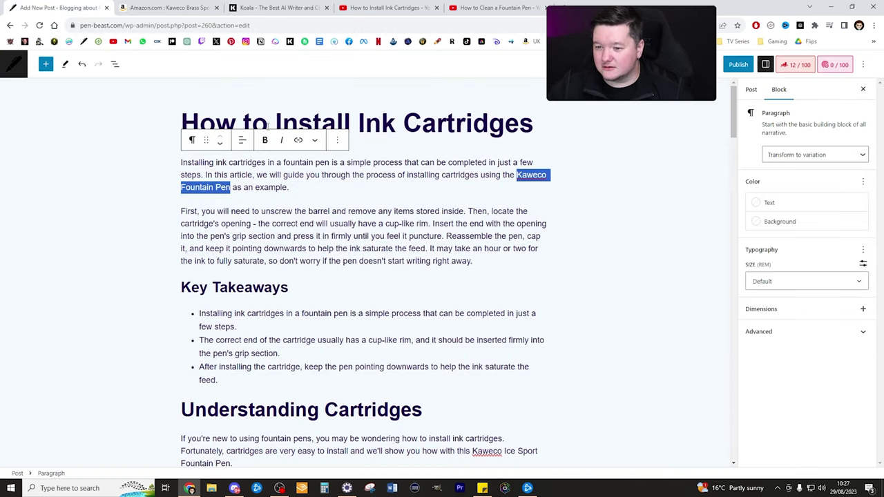
{"action": "left_click", "coordinate": [298, 139]}
{"action": "key", "text": "ctrl+v"}
{"action": "key", "text": "Return"}
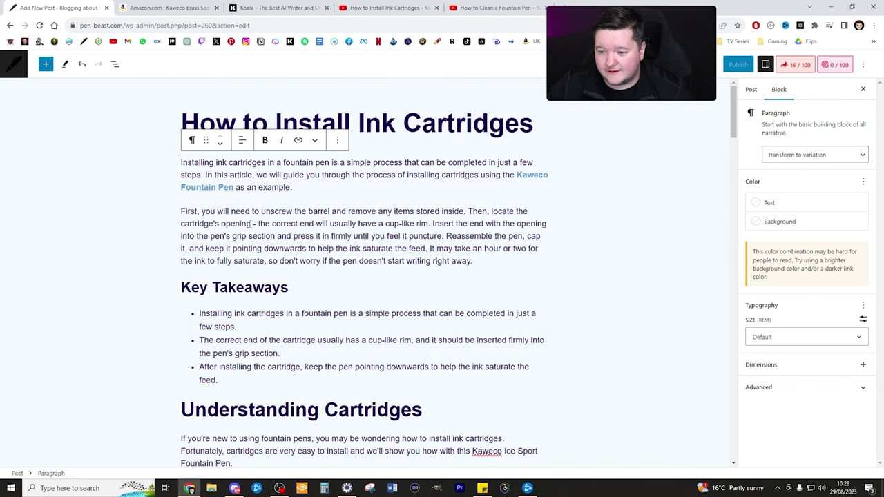
Step: Transform the introduction's second paragraph, starting "First, you will need to unscrew the barrel", into an Info Alert
{"action": "scroll", "coordinate": [187, 168], "scroll_direction": "down", "scroll_amount": 1}
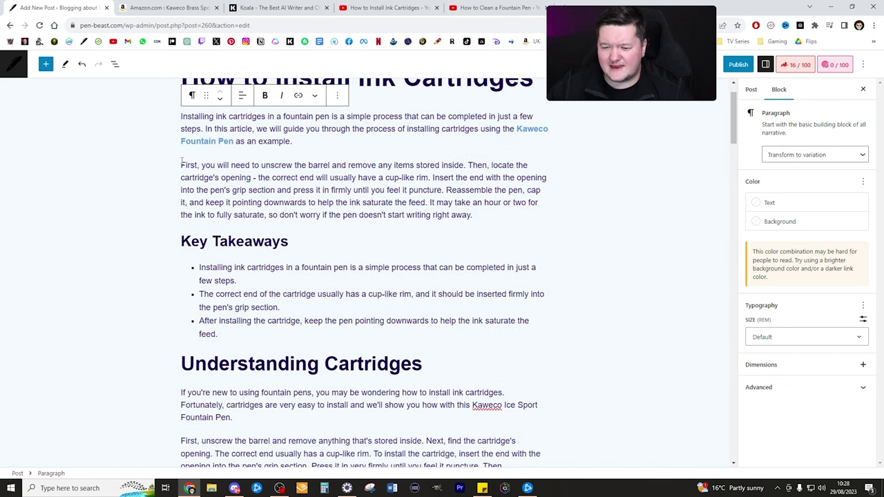
{"action": "left_click_drag", "start_coordinate": [181, 161], "coordinate": [490, 212]}
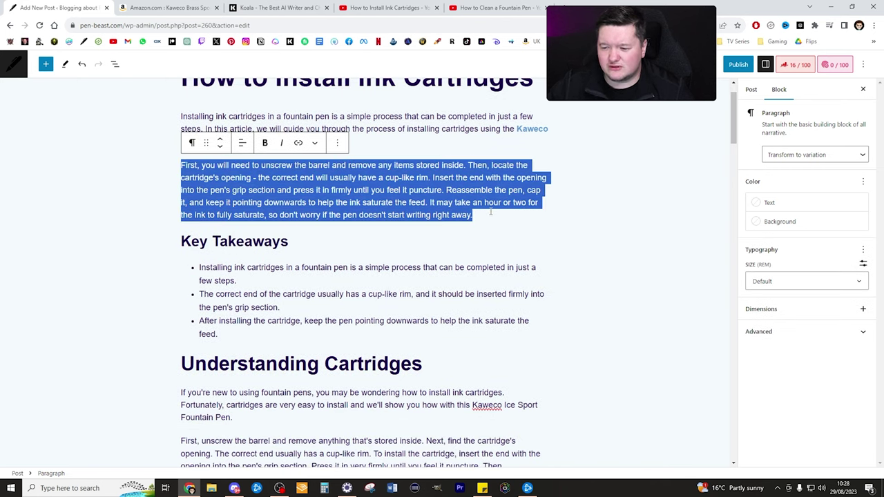
{"action": "left_click", "coordinate": [192, 145]}
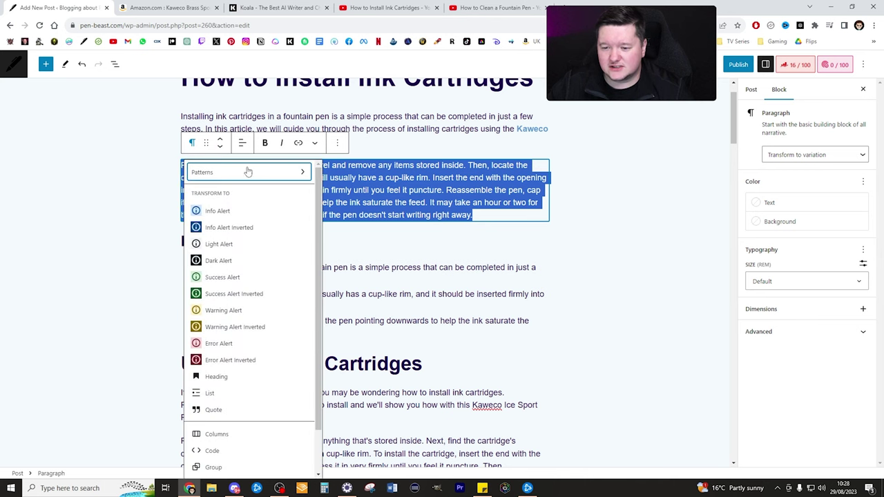
{"action": "left_click", "coordinate": [239, 212]}
{"action": "left_click", "coordinate": [583, 214]}
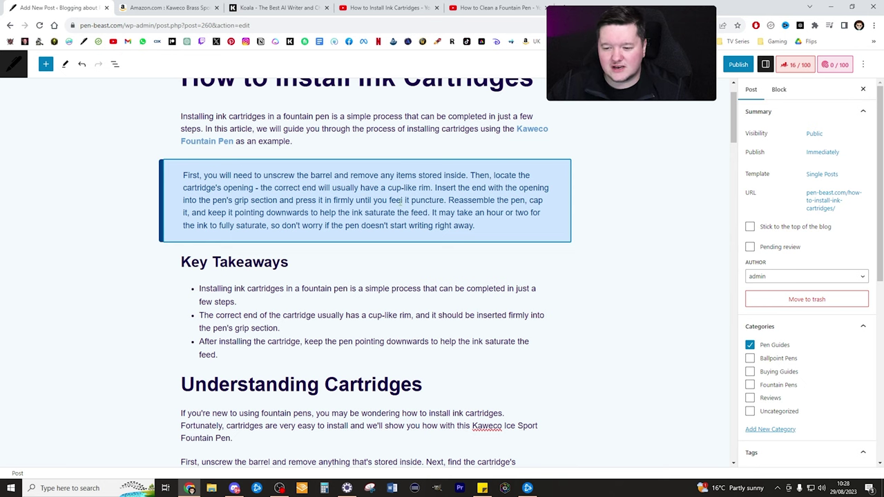
Step: Transform the "It is important to note" paragraph closing the "Choosing the Correct Cartridge End" section into an Error Alert
{"action": "scroll", "coordinate": [400, 200], "scroll_direction": "down", "scroll_amount": 3}
{"action": "scroll", "coordinate": [395, 210], "scroll_direction": "down", "scroll_amount": 3}
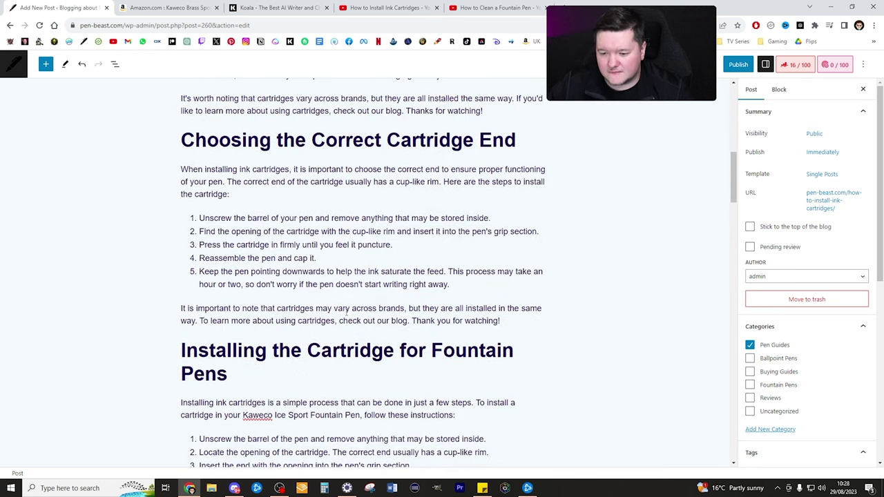
{"action": "left_click", "coordinate": [290, 309]}
{"action": "left_click", "coordinate": [193, 286]}
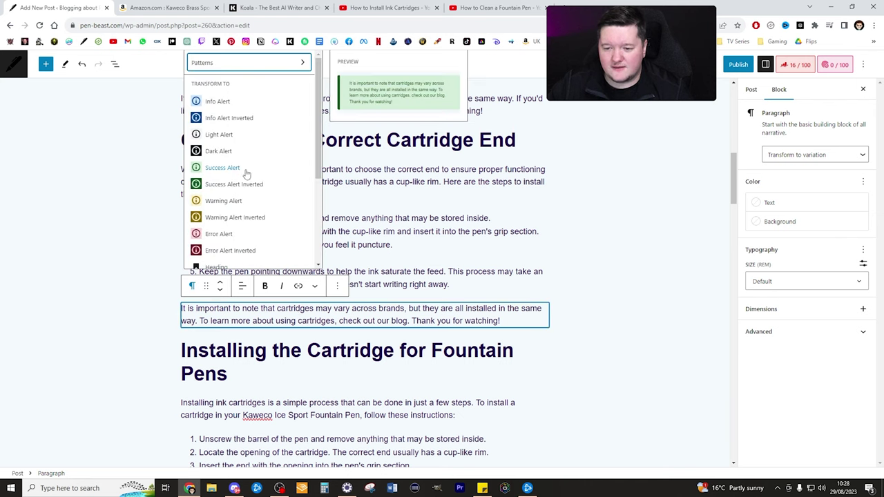
{"action": "scroll", "coordinate": [238, 200], "scroll_direction": "down", "scroll_amount": 1}
{"action": "left_click", "coordinate": [237, 195]}
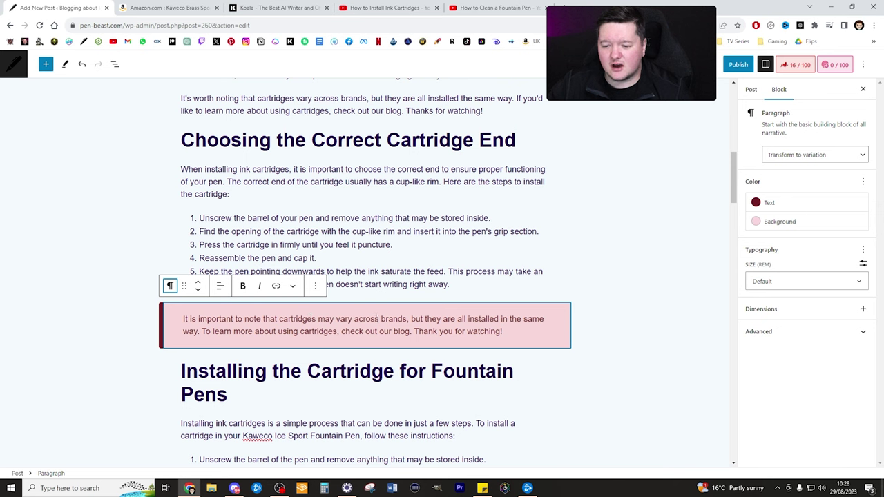
Step: Delete the closing "It's important to note" paragraph of the "Installing the Cartridge for Fountain Pens" section
{"action": "scroll", "coordinate": [453, 285], "scroll_direction": "down", "scroll_amount": 3}
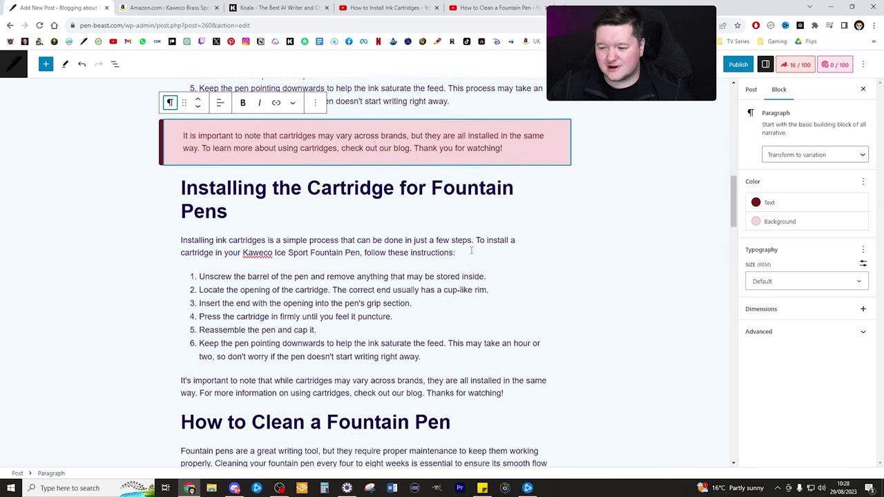
{"action": "scroll", "coordinate": [296, 257], "scroll_direction": "down", "scroll_amount": 2}
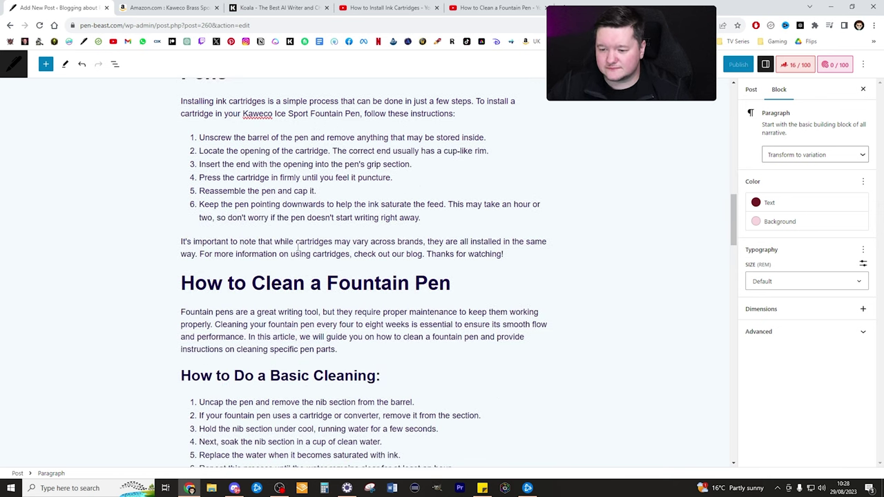
{"action": "triple_click", "coordinate": [298, 247]}
{"action": "key", "text": "BackSpace"}
{"action": "key", "text": "BackSpace"}
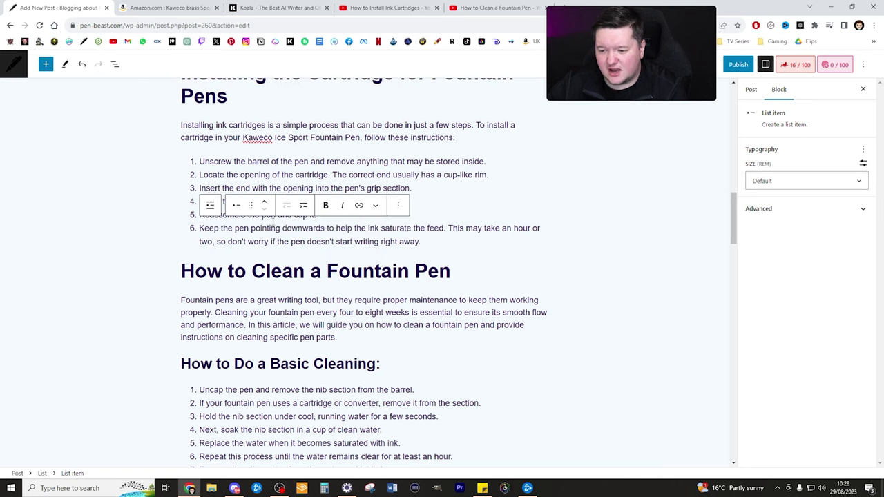
Step: Undo the deletion of the closing paragraph under "Installing the Cartridge for Fountain Pens"
{"action": "scroll", "coordinate": [272, 222], "scroll_direction": "up", "scroll_amount": 2}
{"action": "scroll", "coordinate": [456, 215], "scroll_direction": "down", "scroll_amount": 2}
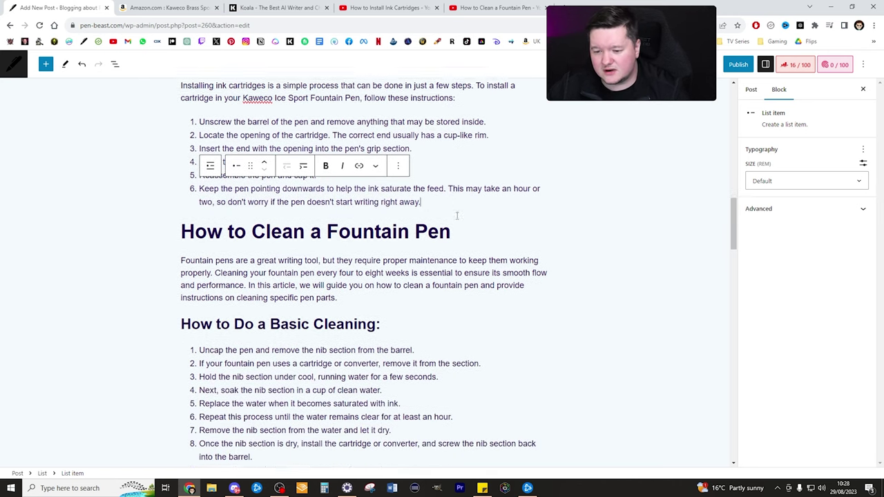
{"action": "scroll", "coordinate": [457, 216], "scroll_direction": "down", "scroll_amount": 1}
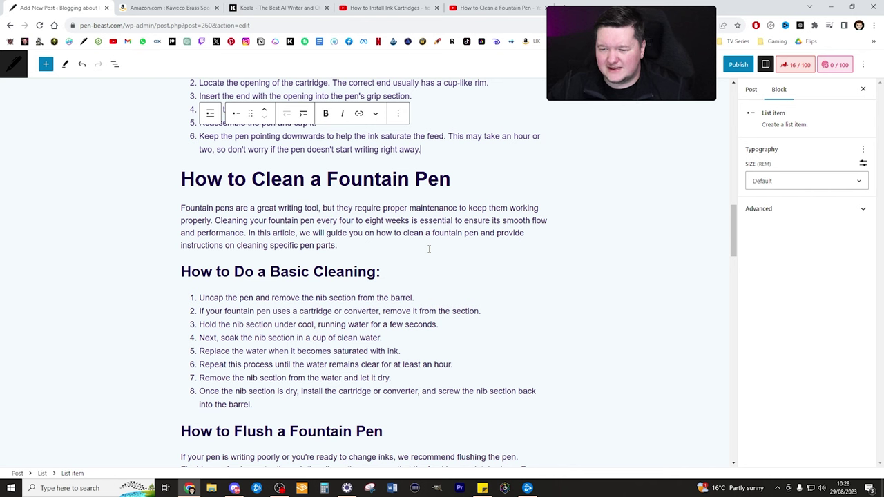
{"action": "key", "text": "ctrl+z"}
{"action": "key", "text": "ctrl+z"}
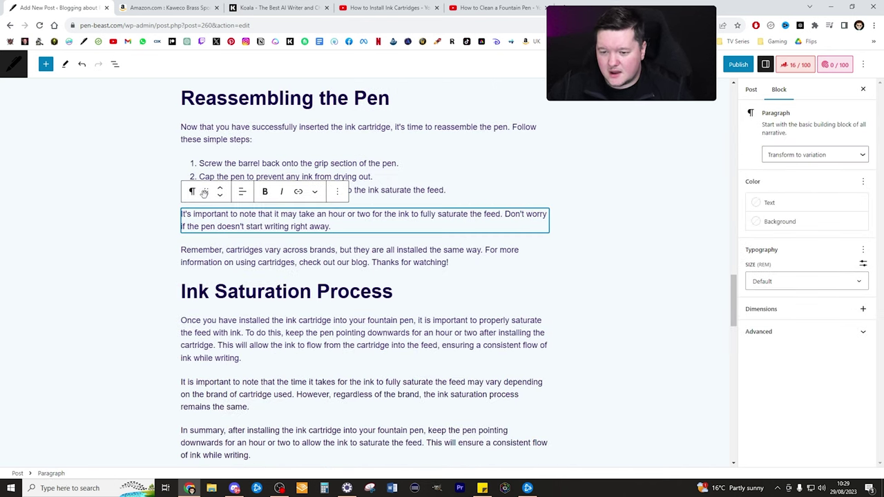
Step: Transform the "It's important to note" paragraph under "Reassembling the Pen" into an Error Alert
{"action": "left_click", "coordinate": [191, 191]}
{"action": "left_click", "coordinate": [217, 392]}
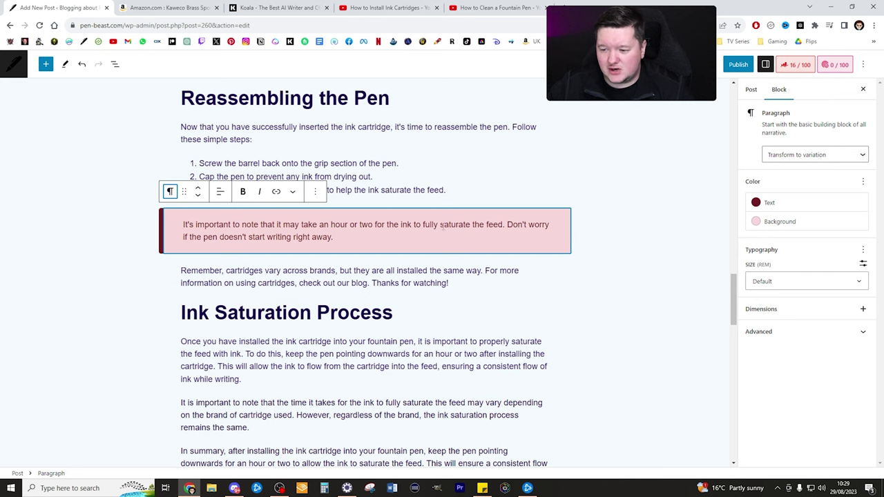
Step: Transform the "Overall, installing ink cartridges" paragraph closing the "Variations Across Brands" section into an Info Alert
{"action": "scroll", "coordinate": [414, 224], "scroll_direction": "down", "scroll_amount": 6}
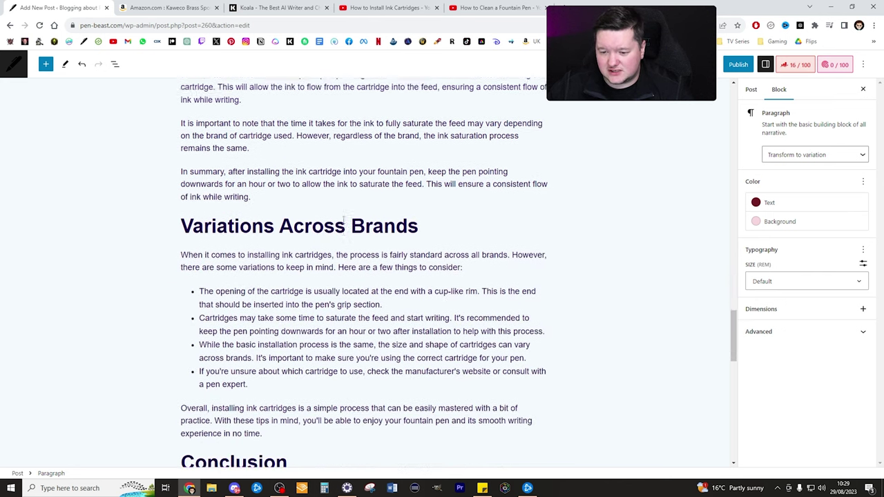
{"action": "left_click", "coordinate": [208, 377]}
{"action": "left_click", "coordinate": [192, 342]}
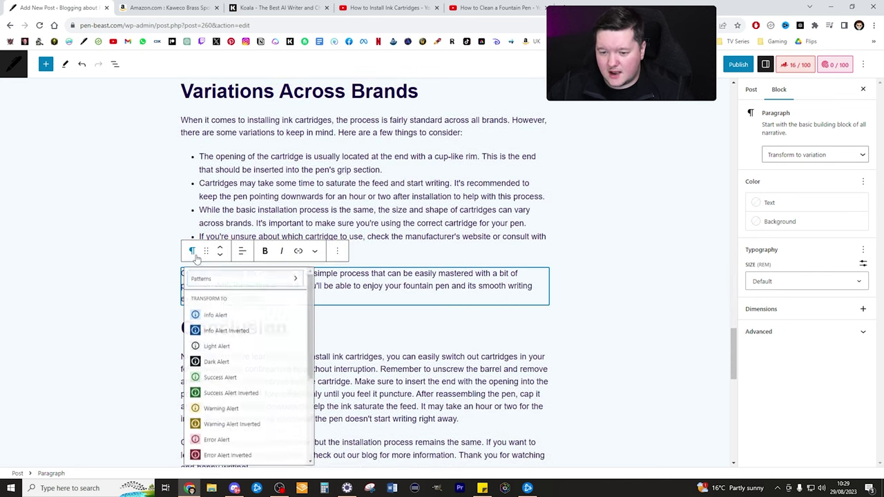
{"action": "left_click", "coordinate": [238, 323]}
Step: Delete the Conclusion's last paragraph, the one starting "Cartridges may vary across brands"
{"action": "scroll", "coordinate": [269, 206], "scroll_direction": "down", "scroll_amount": 3}
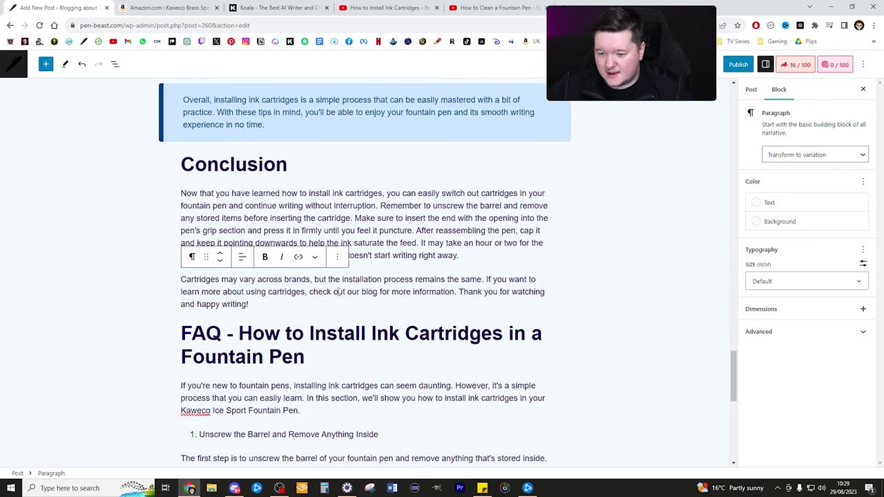
{"action": "triple_click", "coordinate": [338, 292]}
{"action": "key", "text": "BackSpace"}
{"action": "key", "text": "BackSpace"}
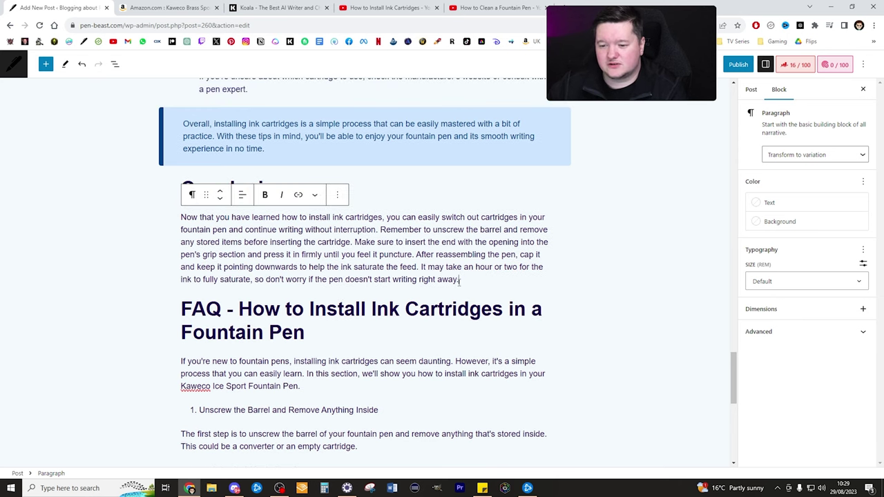
Step: Group the numbered FAQ items from "Find the Cartridge's Opening" to "Cap the Pen and Keep it Pointing Downwards" with their explanatory paragraphs
{"action": "scroll", "coordinate": [373, 257], "scroll_direction": "down", "scroll_amount": 3}
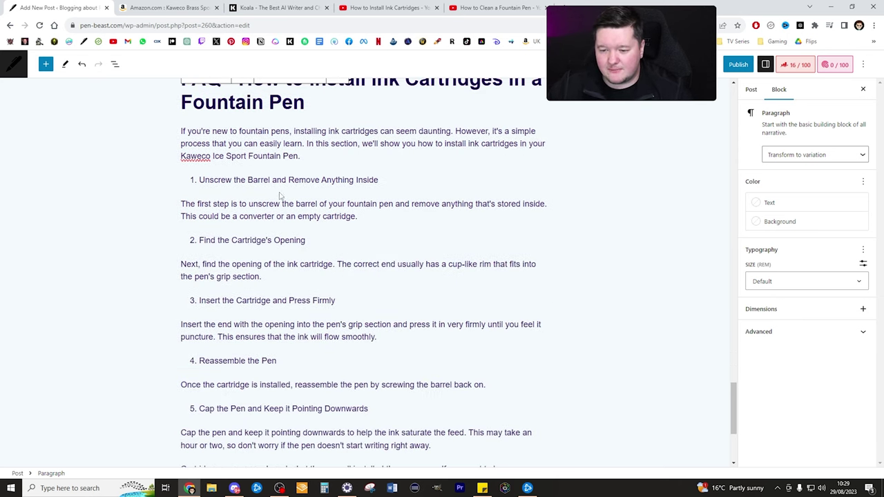
{"action": "left_click", "coordinate": [208, 181]}
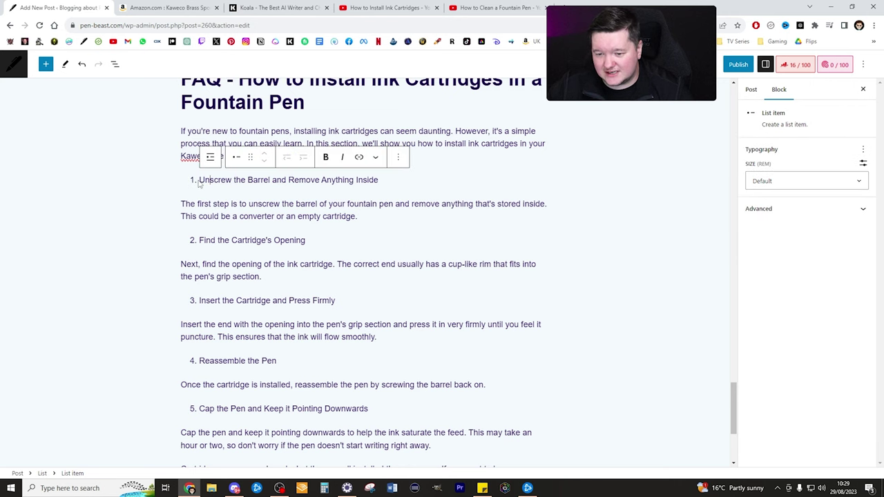
{"action": "left_click", "coordinate": [222, 280]}
{"action": "scroll", "coordinate": [235, 208], "scroll_direction": "down", "scroll_amount": 2}
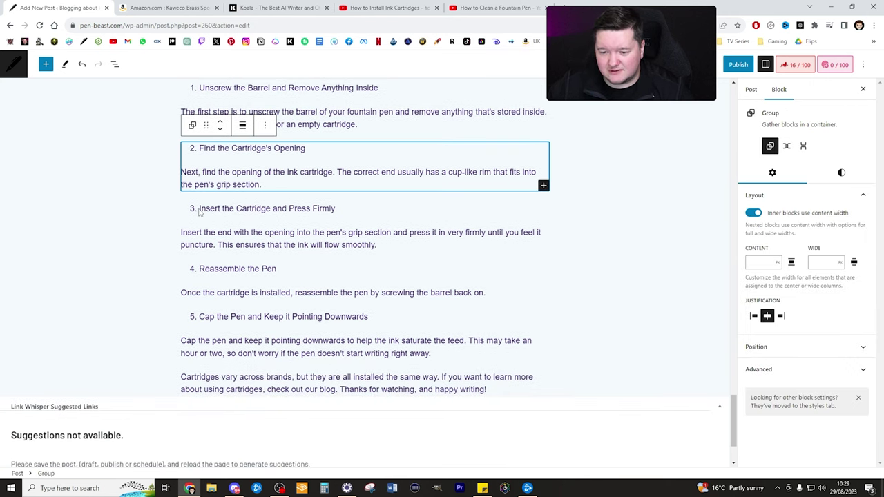
{"action": "left_click_drag", "start_coordinate": [200, 209], "coordinate": [221, 294]}
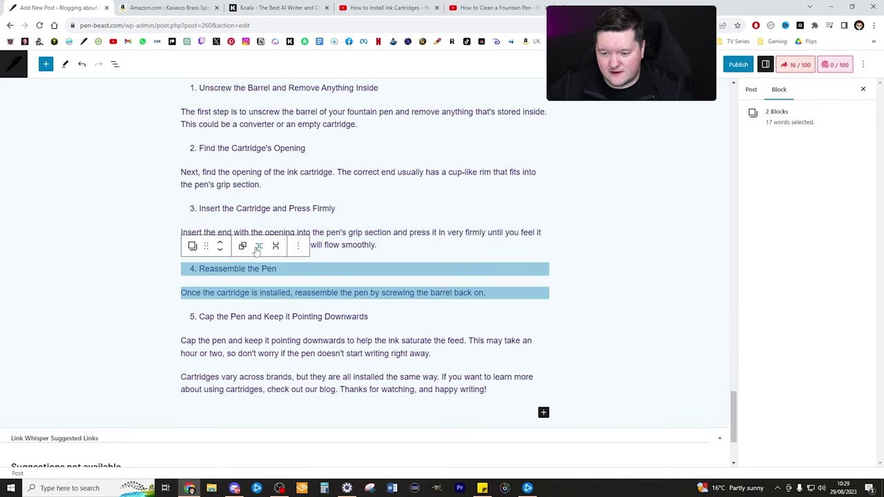
{"action": "left_click", "coordinate": [242, 246]}
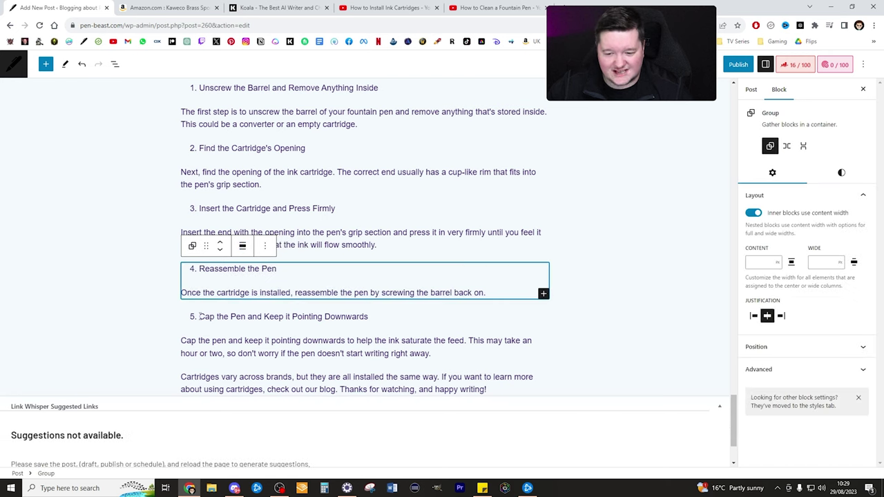
{"action": "left_click_drag", "start_coordinate": [199, 316], "coordinate": [207, 345]}
{"action": "left_click", "coordinate": [243, 294]}
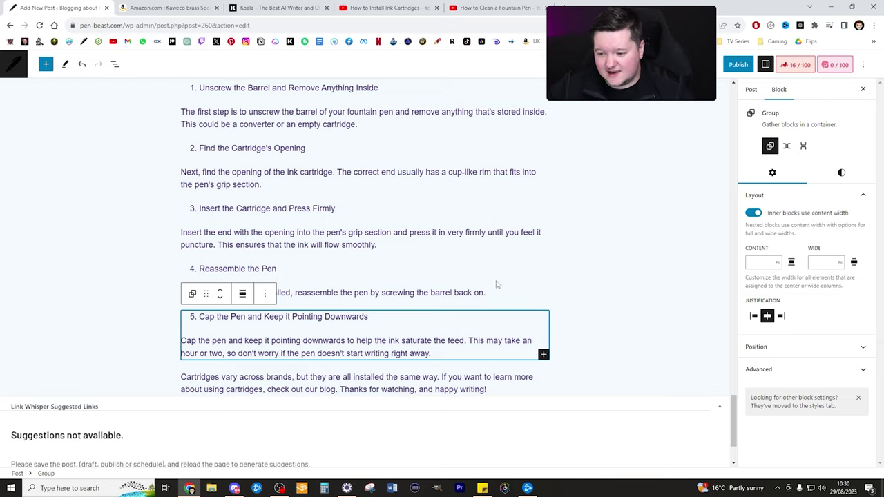
Step: Return to the beginning of the article and save the post as a draft
{"action": "scroll", "coordinate": [496, 283], "scroll_direction": "up", "scroll_amount": 20}
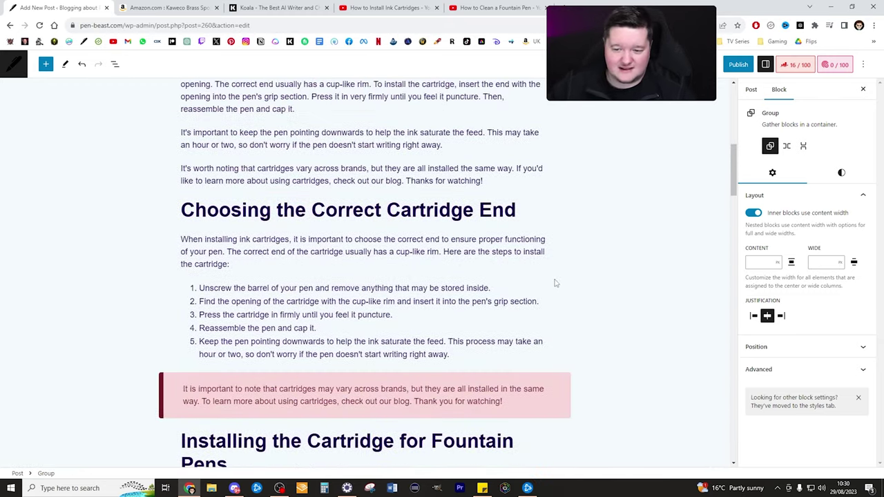
{"action": "scroll", "coordinate": [555, 283], "scroll_direction": "up", "scroll_amount": 6}
{"action": "left_click", "coordinate": [609, 182]}
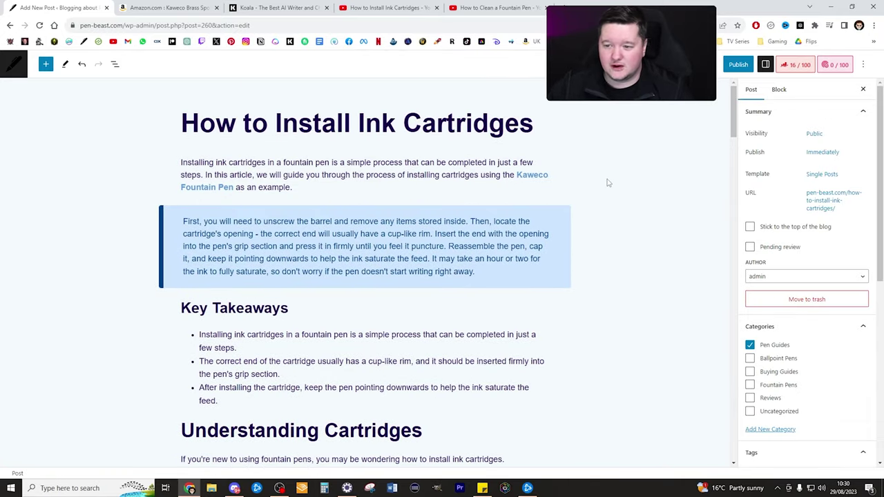
{"action": "left_click", "coordinate": [736, 64]}
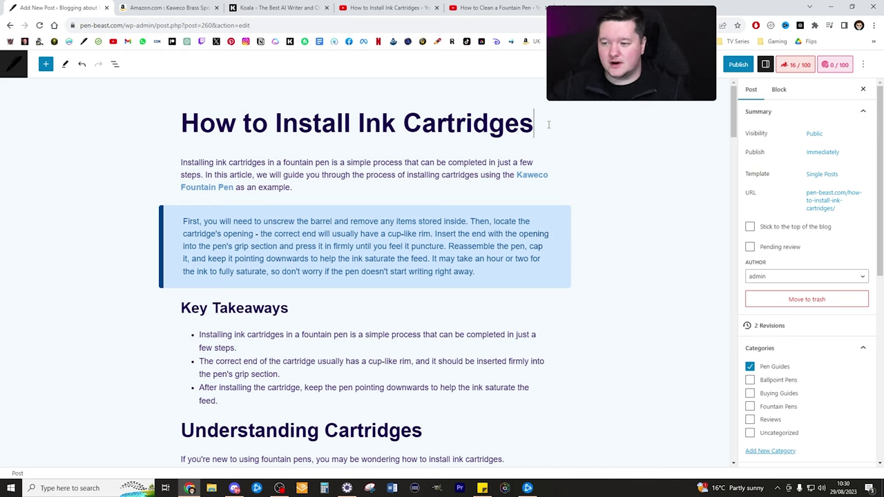
Step: Copy the post title "How to Install Ink Cartridges" and set it as the Rank Math focus keyword
{"action": "left_click_drag", "start_coordinate": [537, 117], "coordinate": [184, 116]}
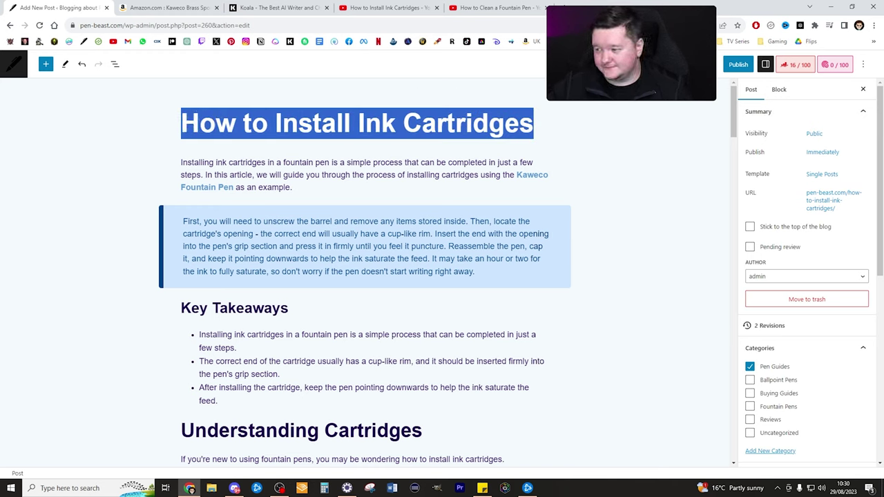
{"action": "key", "text": "ctrl+c"}
{"action": "left_click", "coordinate": [799, 64]}
{"action": "left_click", "coordinate": [807, 272]}
{"action": "key", "text": "ctrl+v"}
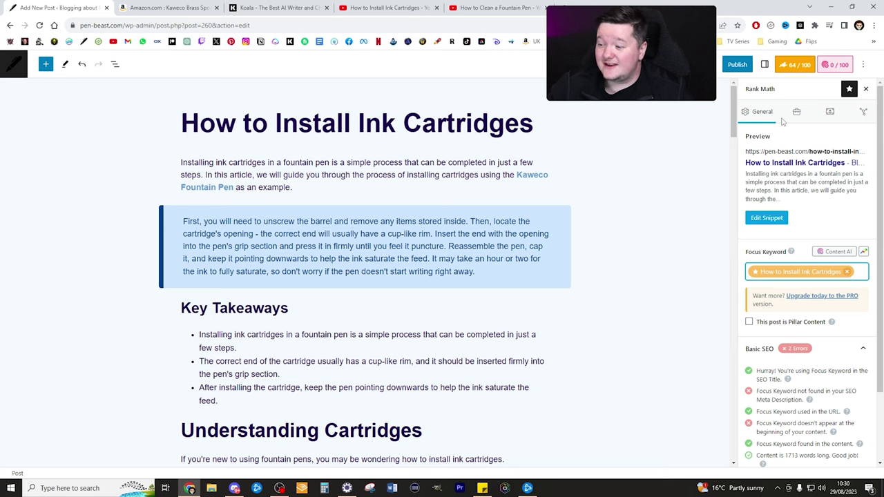
Step: Replace "installing cartridges" in the opening paragraph with the focus keyword "How to Install Ink Cartridges"
{"action": "scroll", "coordinate": [767, 119], "scroll_direction": "down", "scroll_amount": 1}
{"action": "scroll", "coordinate": [766, 119], "scroll_direction": "down", "scroll_amount": 1}
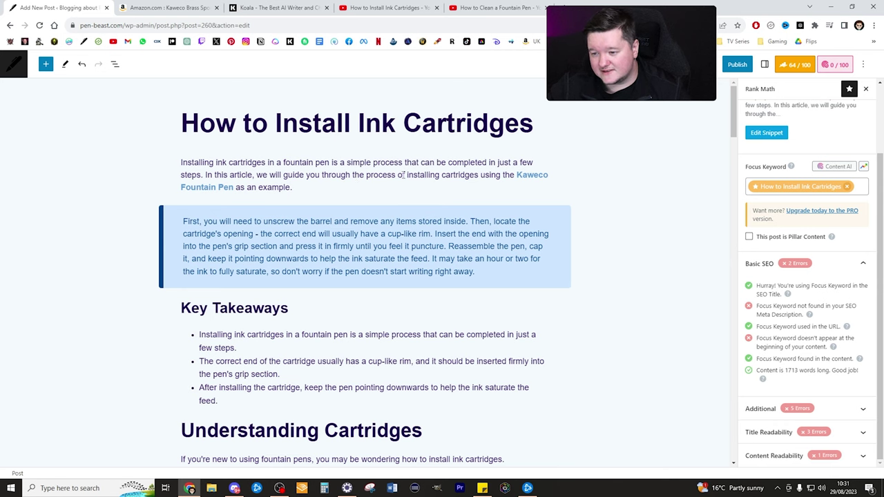
{"action": "key", "text": "ctrl+z"}
{"action": "key", "text": "ctrl+z"}
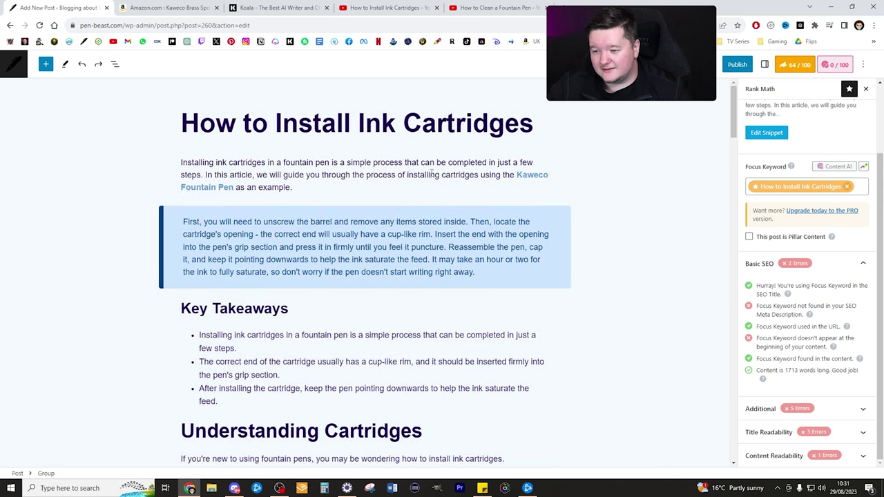
{"action": "left_click_drag", "start_coordinate": [407, 174], "coordinate": [479, 175]}
{"action": "key", "text": "ctrl+v"}
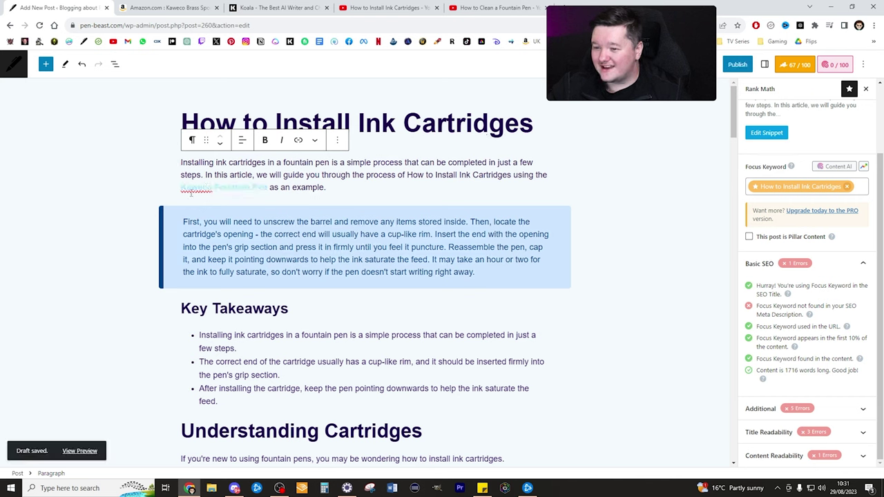
Step: Set the SEO snippet description to the introduction's second sentence, starting "In this article, we will guide you", and close the snippet editor
{"action": "left_click_drag", "start_coordinate": [333, 187], "coordinate": [179, 167]}
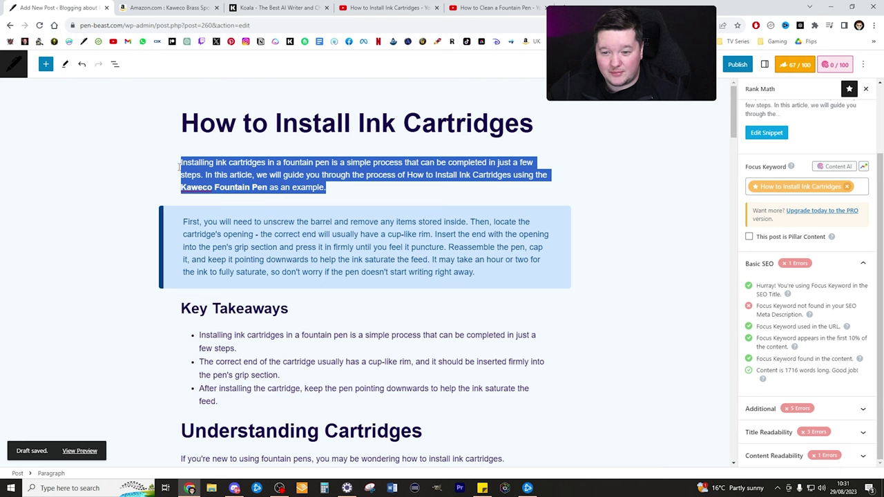
{"action": "left_click", "coordinate": [760, 132]}
{"action": "left_click", "coordinate": [367, 374]}
{"action": "key", "text": "ctrl+v"}
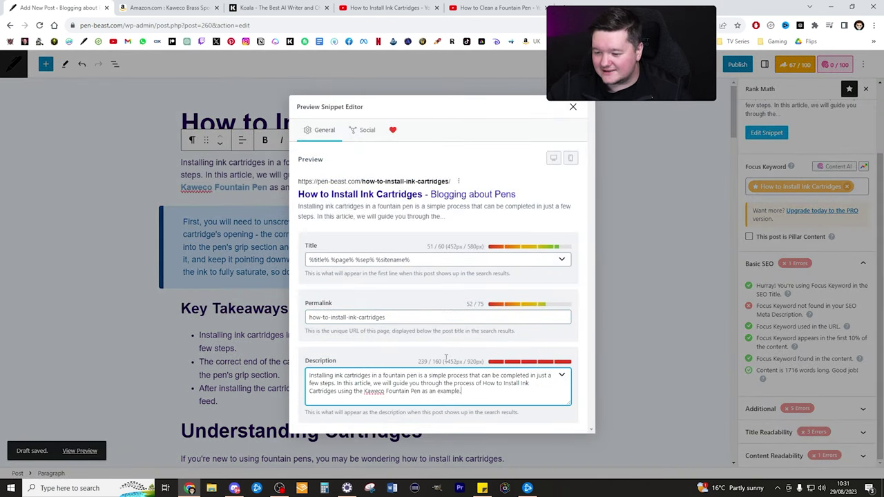
{"action": "left_click_drag", "start_coordinate": [337, 384], "coordinate": [282, 364]}
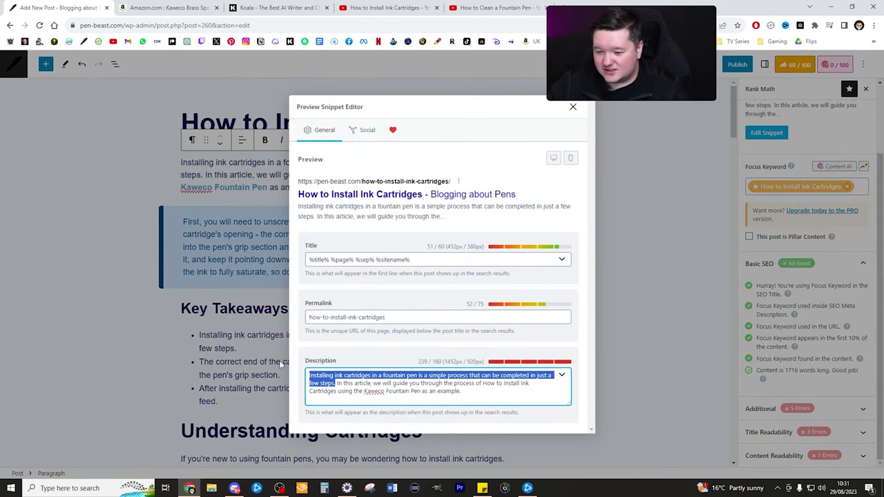
{"action": "key", "text": "BackSpace"}
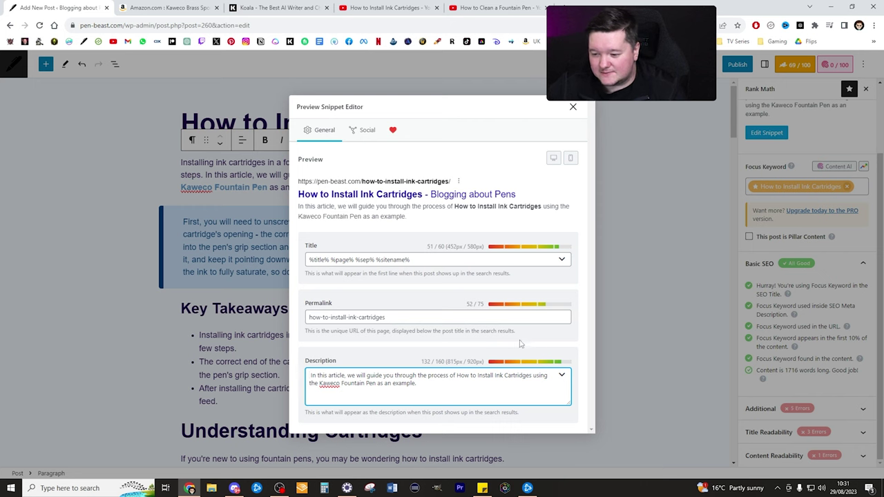
{"action": "left_click", "coordinate": [573, 110]}
{"action": "left_click", "coordinate": [573, 109]}
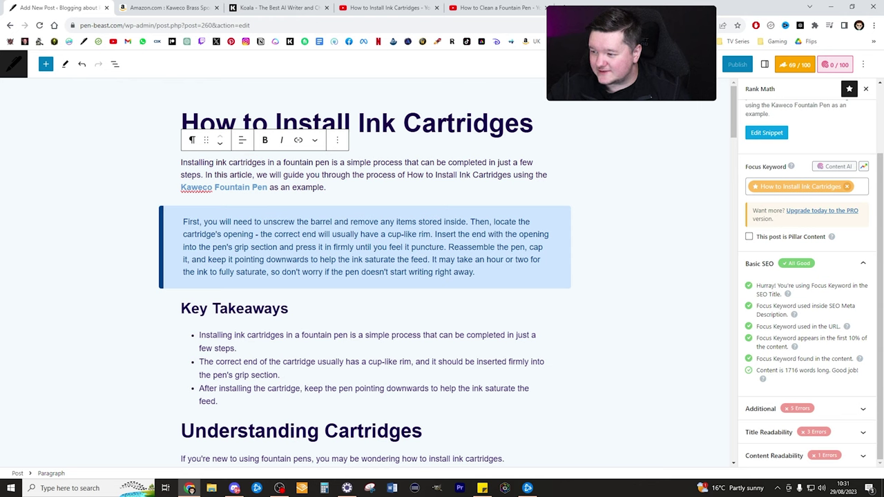
Step: Review the Additional SEO checks for the post in Rank Math
{"action": "left_click", "coordinate": [821, 408]}
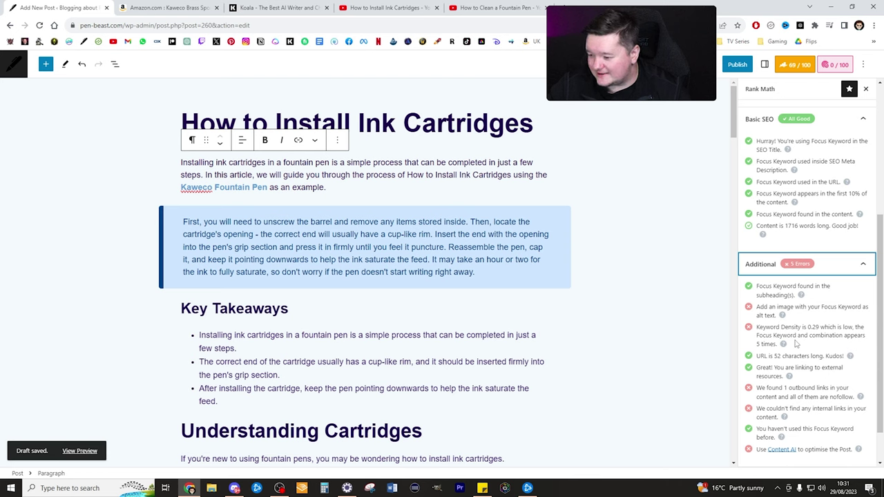
{"action": "scroll", "coordinate": [795, 348], "scroll_direction": "down", "scroll_amount": 1}
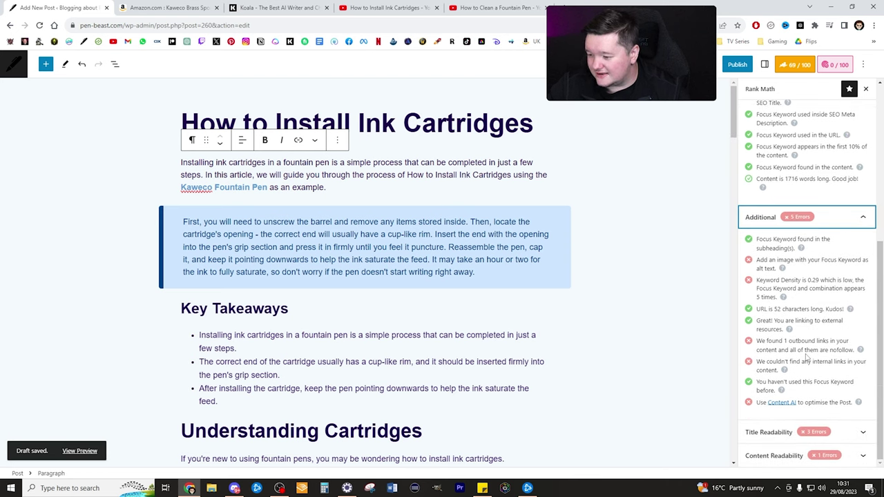
{"action": "left_click", "coordinate": [623, 153]}
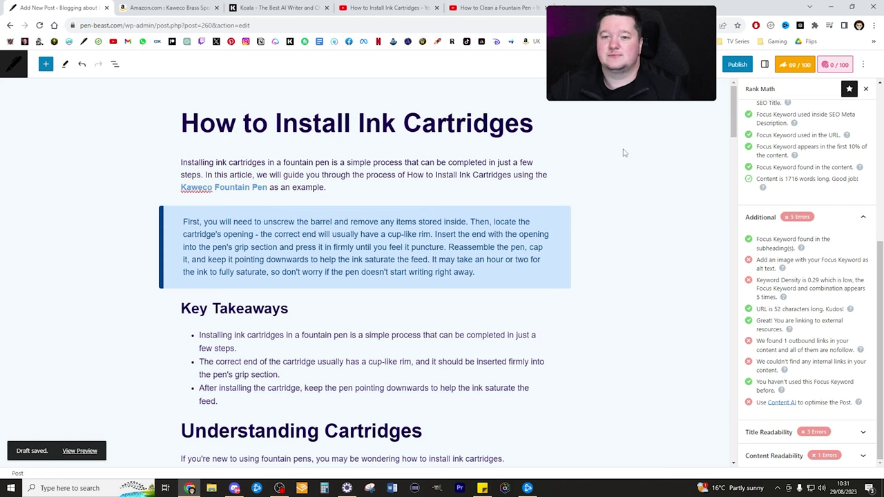
Step: Reload the post editor and go to the Link Whisper suggested links below the article
{"action": "key", "text": "F5"}
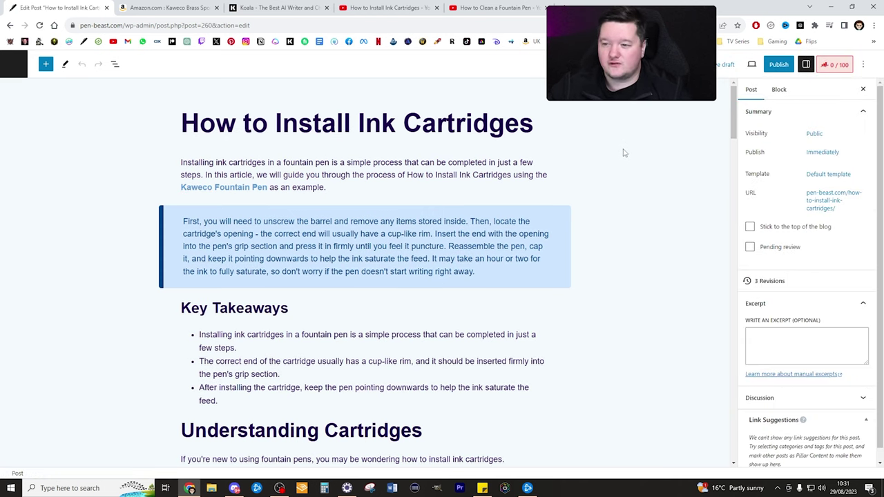
{"action": "scroll", "coordinate": [621, 128], "scroll_direction": "down", "scroll_amount": 15}
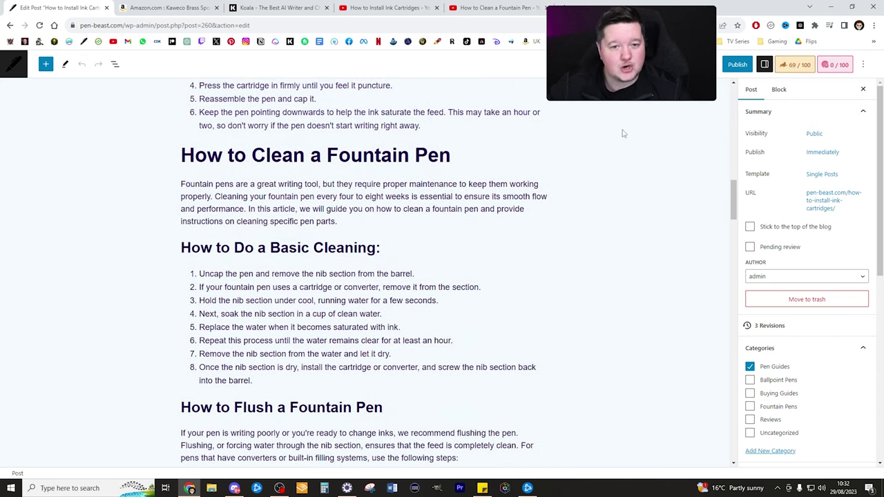
{"action": "scroll", "coordinate": [621, 136], "scroll_direction": "down", "scroll_amount": 15}
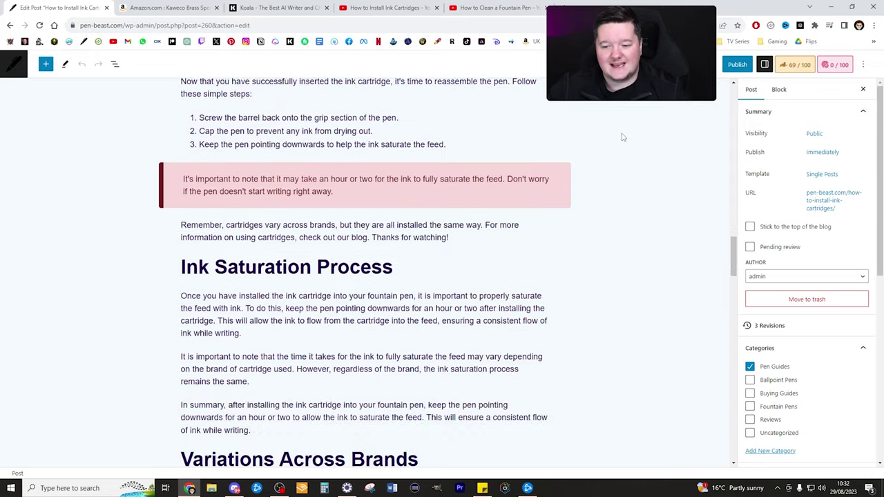
{"action": "scroll", "coordinate": [621, 137], "scroll_direction": "down", "scroll_amount": 12}
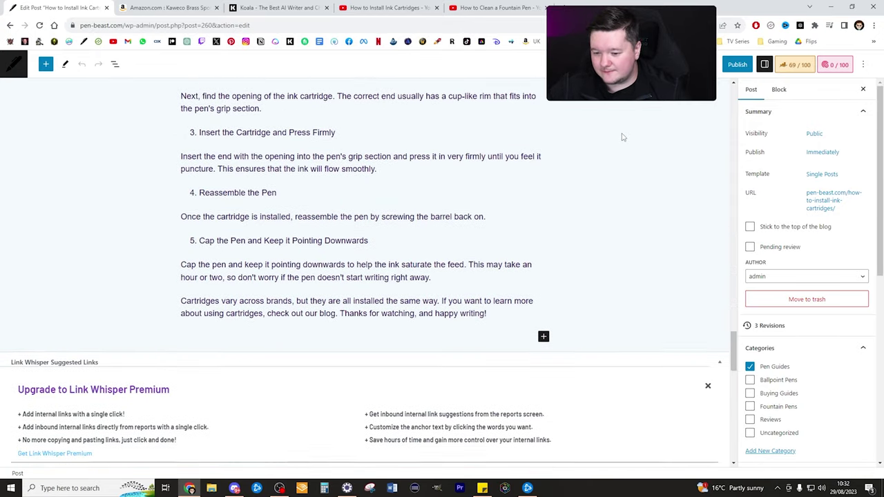
{"action": "scroll", "coordinate": [621, 138], "scroll_direction": "down", "scroll_amount": 1}
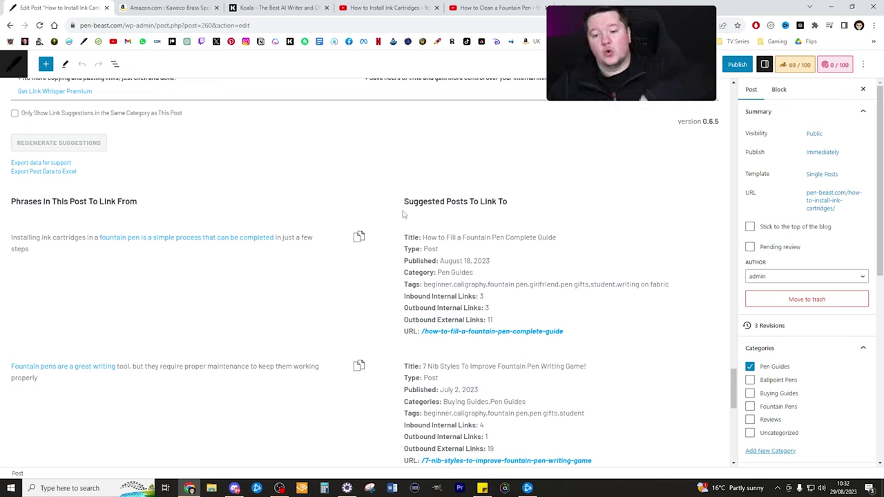
Step: Link "fountain pen is a simple process that can be completed" in the first Key Takeaways bullet to the suggested "How to Fill a Fountain Pen Complete Guide" post
{"action": "left_click", "coordinate": [359, 237]}
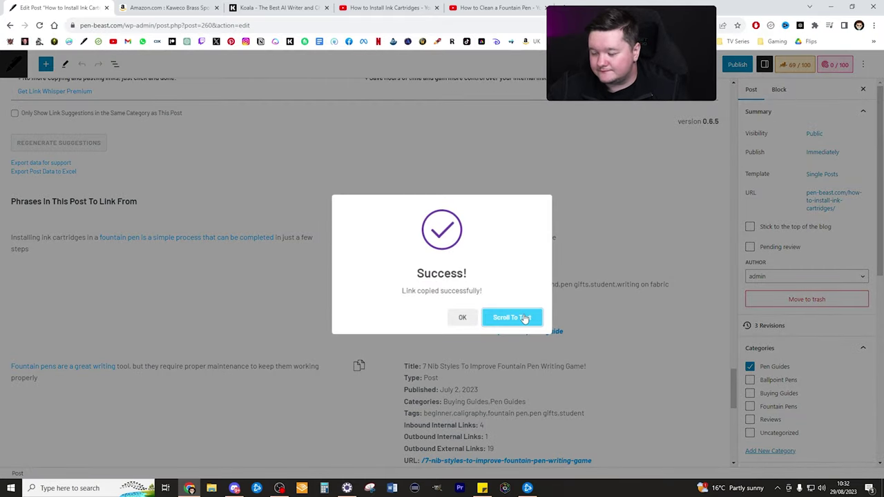
{"action": "left_click", "coordinate": [524, 318]}
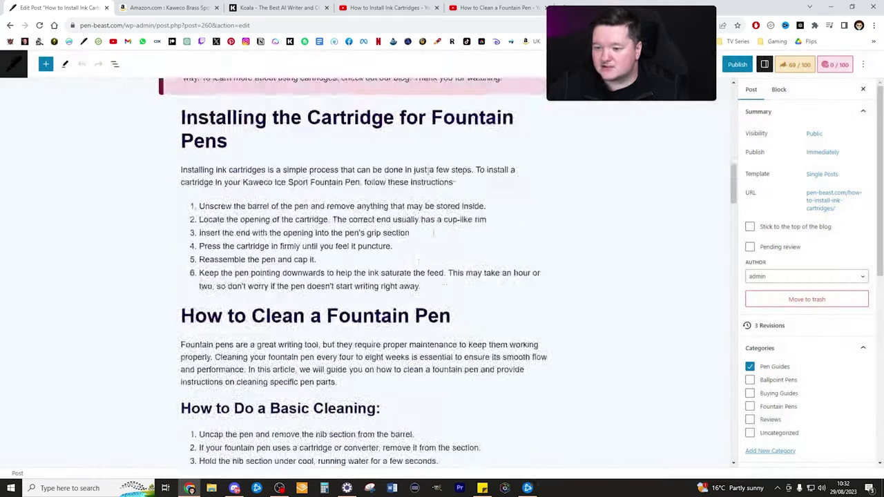
{"action": "left_click_drag", "start_coordinate": [302, 269], "coordinate": [506, 270]}
{"action": "key", "text": "ctrl+v"}
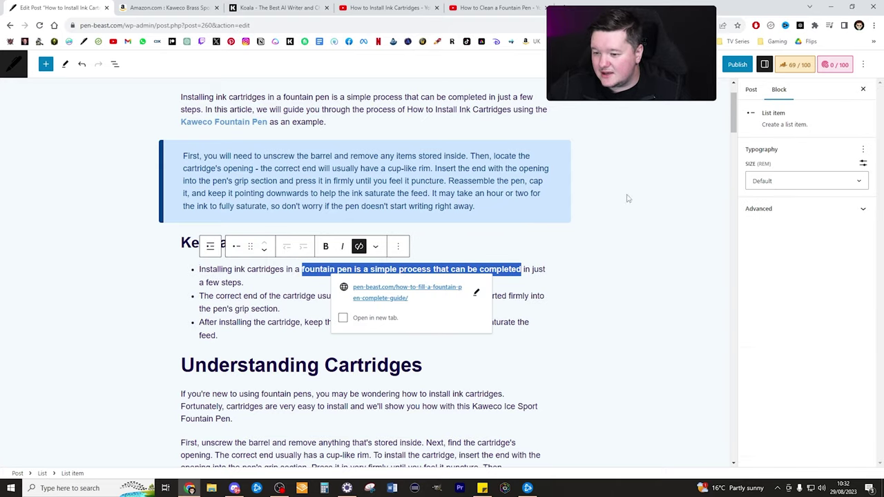
Step: Link "Fountain pens are a great writing" under "How to Clean a Fountain Pen" to the suggested "7 Nib Styles To Improve Fountain Pen Writing Game!" post
{"action": "scroll", "coordinate": [704, 366], "scroll_direction": "down", "scroll_amount": 20}
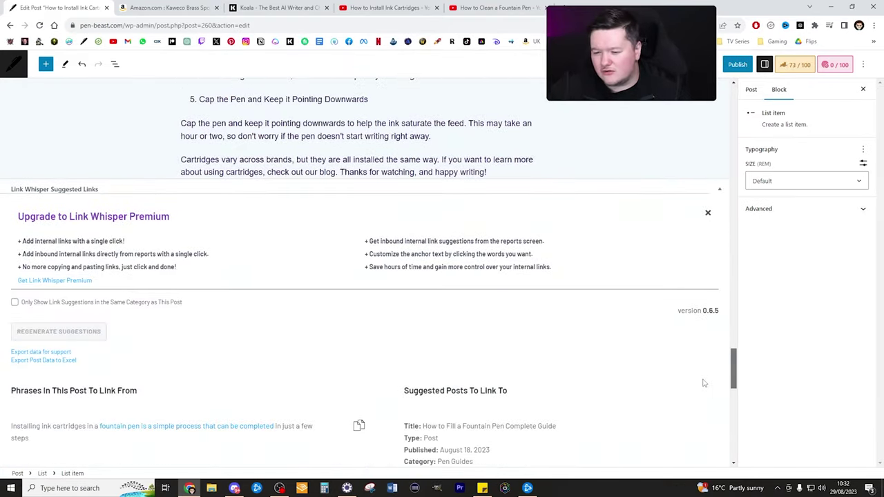
{"action": "scroll", "coordinate": [701, 393], "scroll_direction": "down", "scroll_amount": 3}
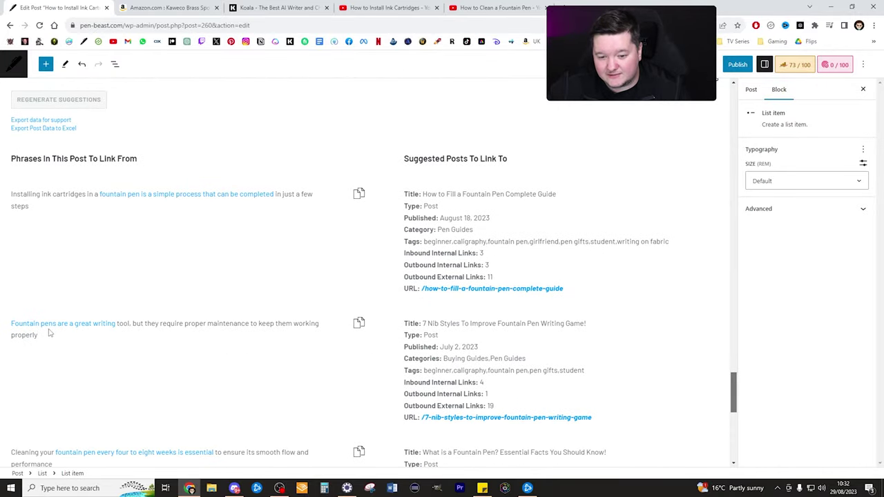
{"action": "left_click", "coordinate": [358, 324]}
{"action": "left_click", "coordinate": [510, 316]}
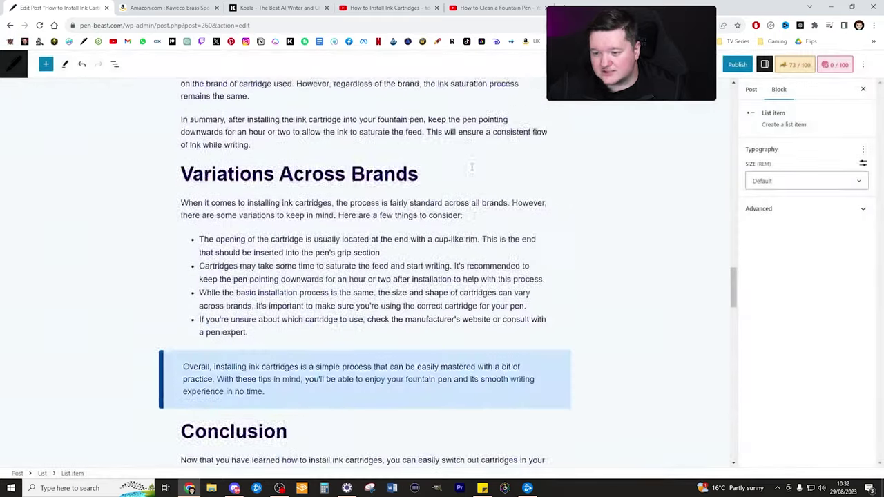
{"action": "left_click_drag", "start_coordinate": [303, 270], "coordinate": [180, 270]}
{"action": "key", "text": "ctrl+v"}
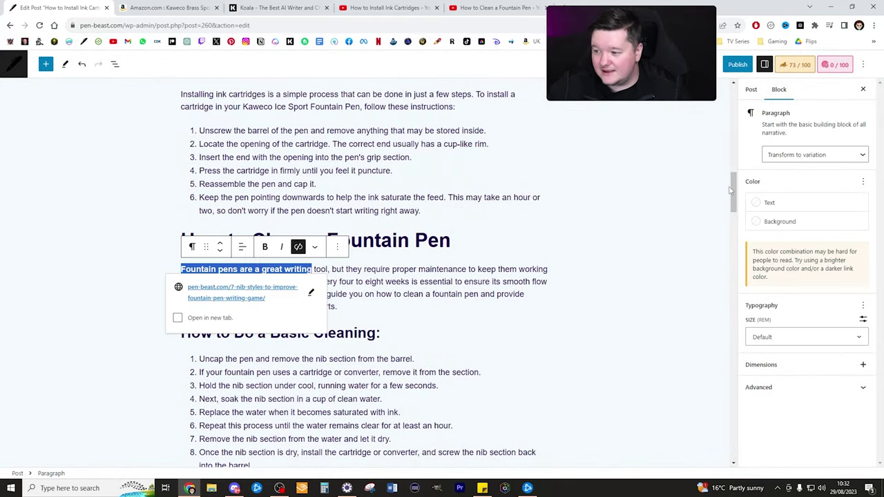
Step: Link "fountain pen every four to eight weeks is essential" to the suggested "What is a Fountain Pen? Essential Facts You Should Know!" post
{"action": "left_click", "coordinate": [319, 209]}
{"action": "scroll", "coordinate": [688, 396], "scroll_direction": "down", "scroll_amount": 15}
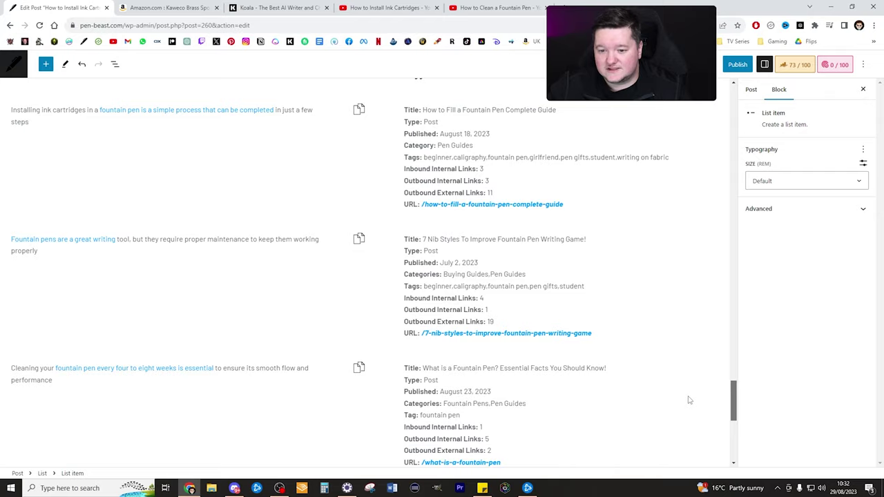
{"action": "left_click", "coordinate": [359, 368]}
{"action": "left_click", "coordinate": [523, 319]}
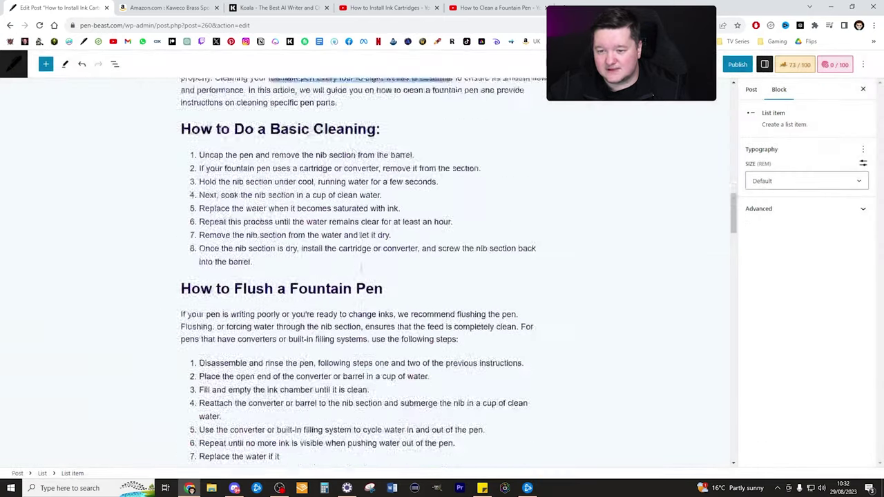
{"action": "mouse_move", "coordinate": [268, 270]}
{"action": "left_mouse_down"}
{"action": "mouse_move", "coordinate": [452, 270]}
{"action": "mouse_move", "coordinate": [270, 270]}
{"action": "left_mouse_up"}
{"action": "left_click", "coordinate": [454, 270]}
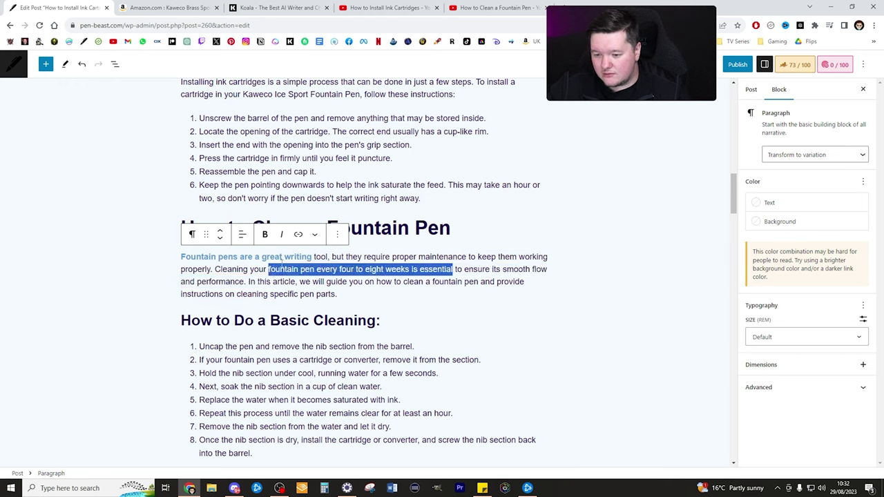
{"action": "key", "text": "ctrl+k"}
Step: Link "pen is writing poorly or you're ready to change inks" to the suggested "Discover The Best Pens For Writing On Fabric: From Ink To Fabric" post
{"action": "left_click_drag", "start_coordinate": [736, 200], "coordinate": [707, 419]}
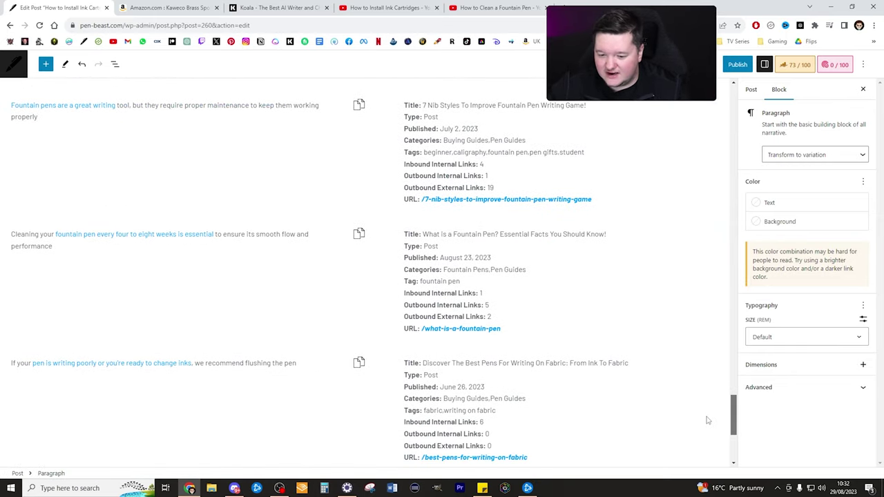
{"action": "left_click", "coordinate": [359, 364]}
{"action": "left_click", "coordinate": [511, 318]}
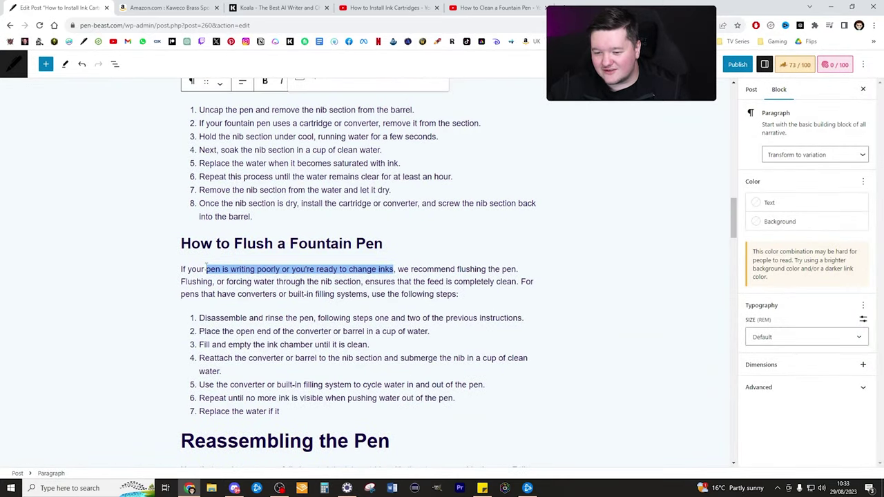
{"action": "left_click_drag", "start_coordinate": [206, 269], "coordinate": [410, 270]}
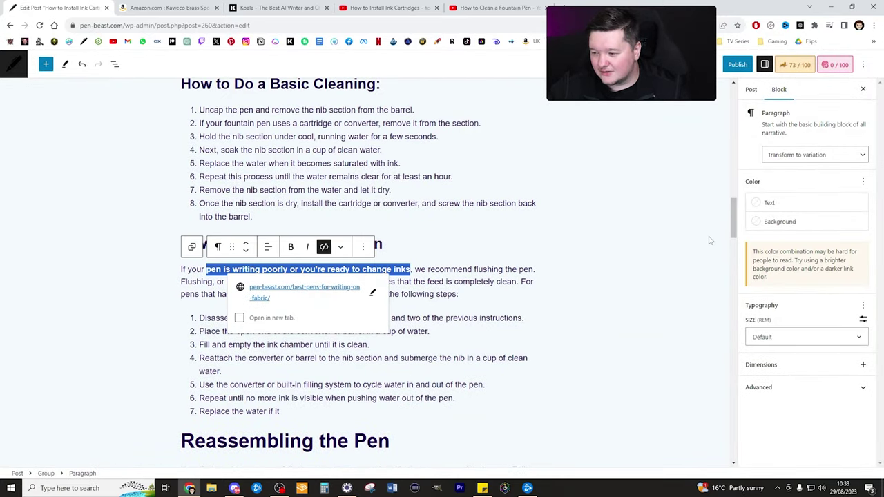
Step: Link "pen and its smooth writing" in the alert above the Conclusion to the suggested "Beginner's Guide to Ballpoint Pens" post and save the draft
{"action": "left_click_drag", "start_coordinate": [733, 219], "coordinate": [733, 422]}
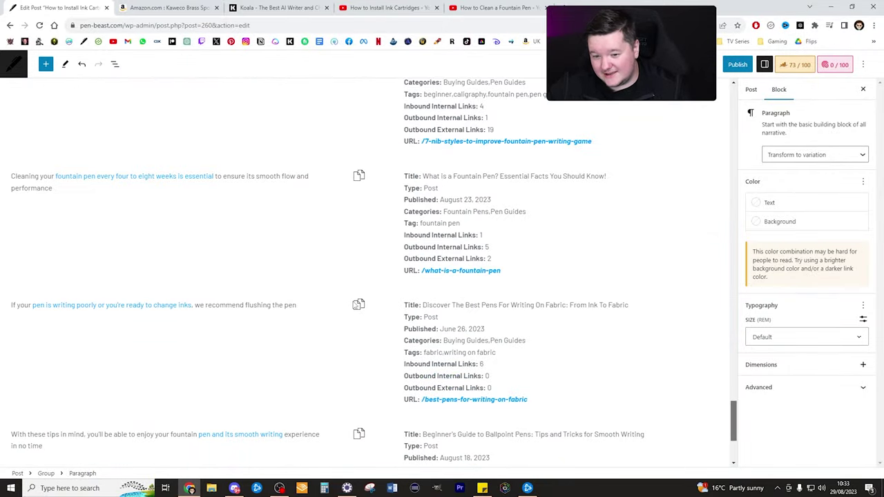
{"action": "left_click", "coordinate": [358, 305]}
{"action": "left_click", "coordinate": [511, 318]}
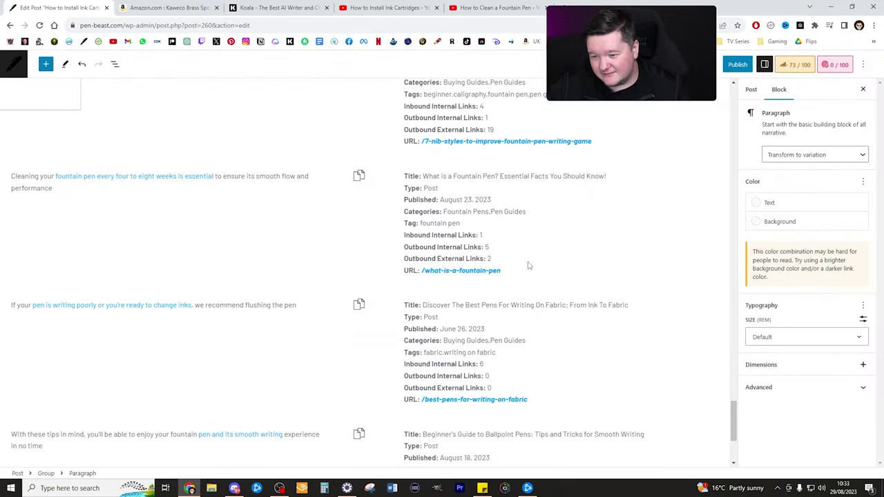
{"action": "left_click", "coordinate": [358, 433]}
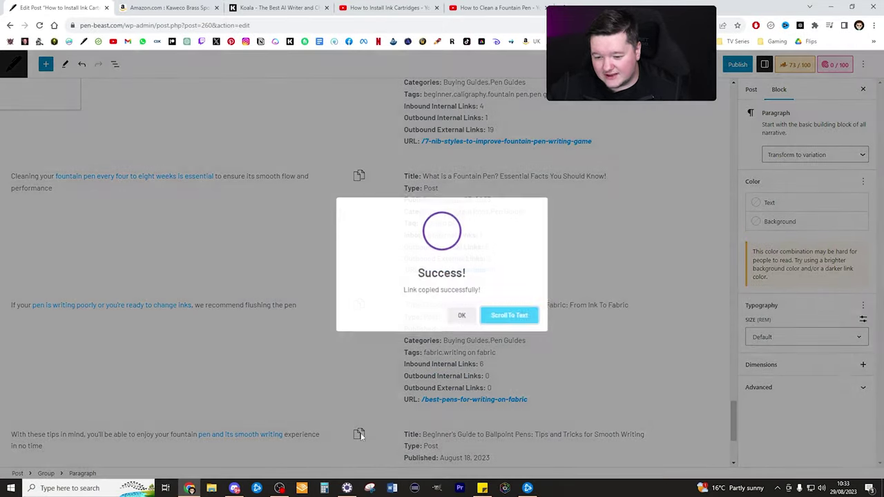
{"action": "left_click", "coordinate": [511, 318]}
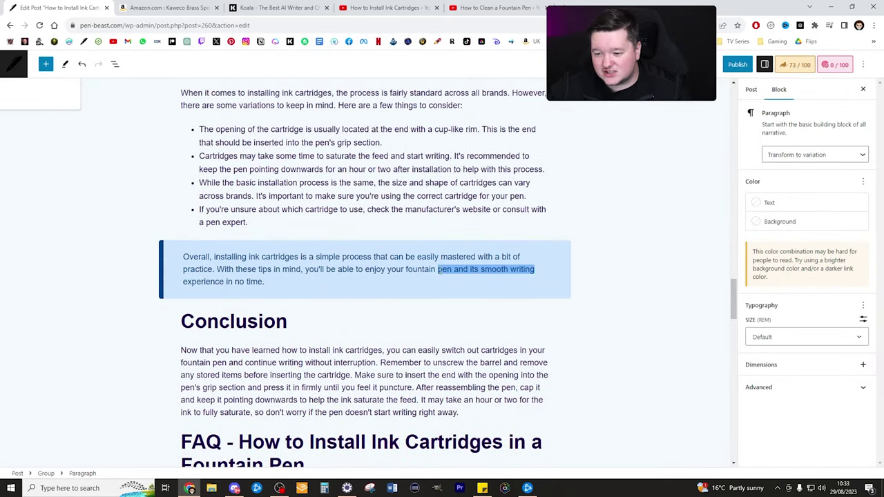
{"action": "left_click", "coordinate": [439, 269]}
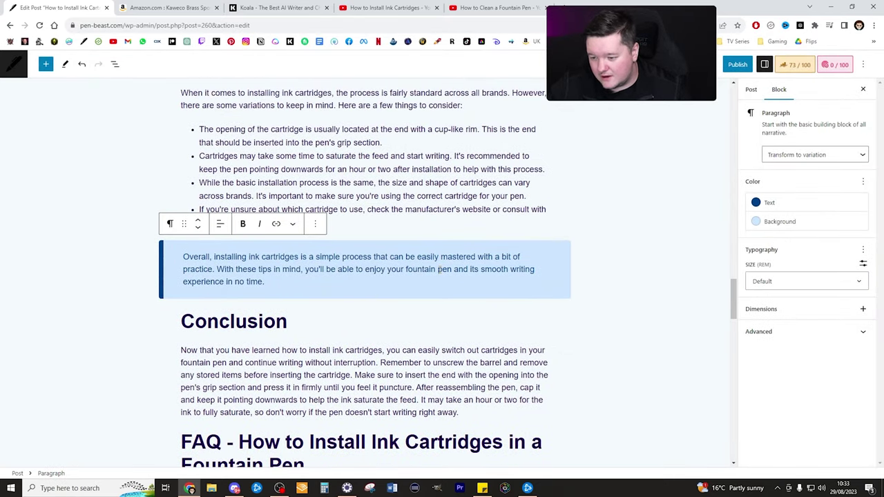
{"action": "left_click_drag", "start_coordinate": [438, 270], "coordinate": [537, 270]}
{"action": "key", "text": "ctrl+v"}
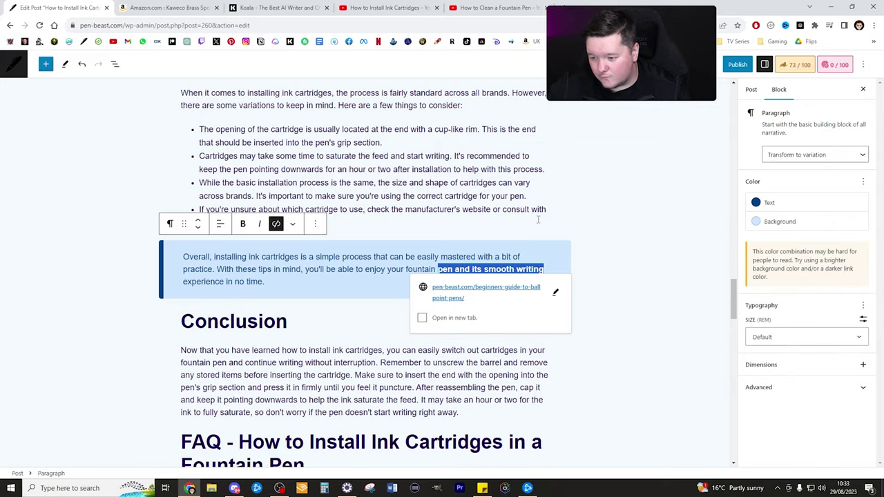
{"action": "left_click_drag", "start_coordinate": [735, 283], "coordinate": [774, 69]}
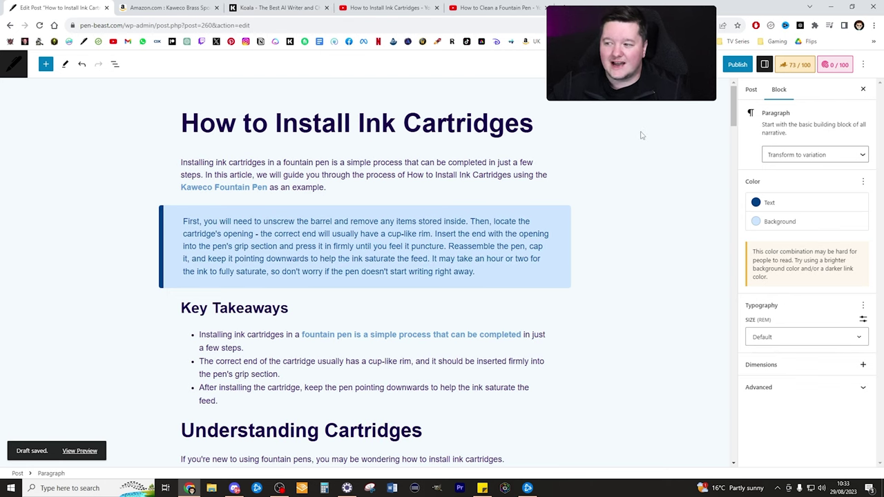
Step: Embed the JetPens "How to Install Ink Cartridges" YouTube video below the numbered list under "Installing the Cartridge for Fountain Pens"
{"action": "scroll", "coordinate": [589, 146], "scroll_direction": "down", "scroll_amount": 5}
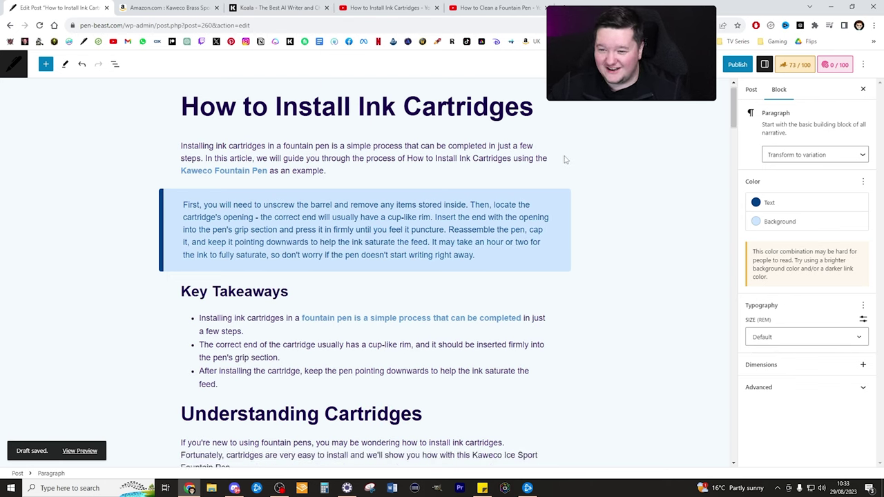
{"action": "left_click", "coordinate": [390, 8]}
{"action": "left_click", "coordinate": [367, 25]}
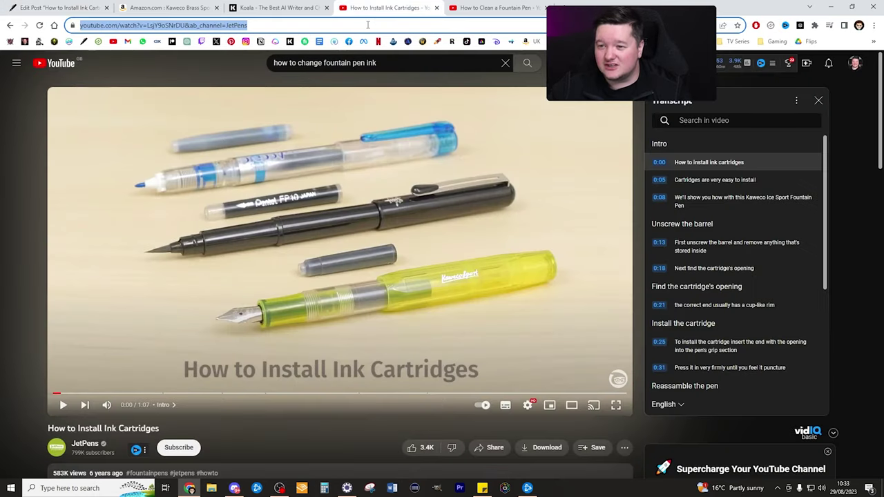
{"action": "left_click", "coordinate": [59, 7]}
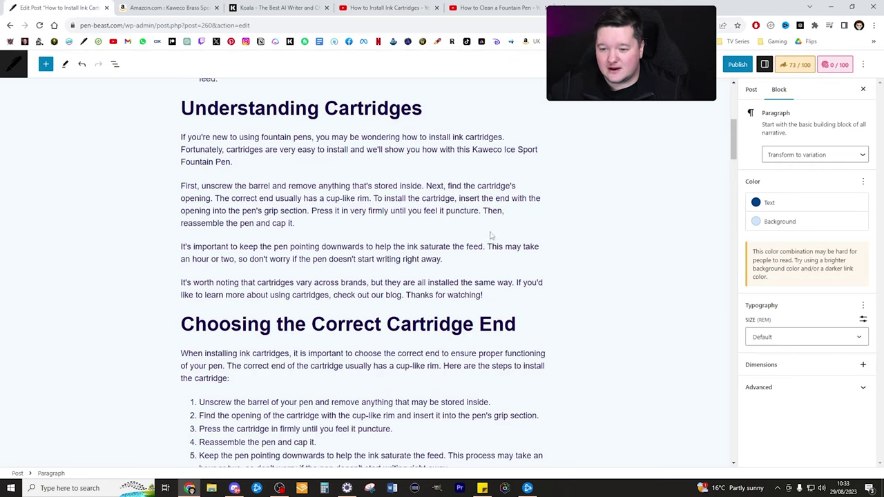
{"action": "scroll", "coordinate": [377, 202], "scroll_direction": "down", "scroll_amount": 1}
{"action": "scroll", "coordinate": [377, 203], "scroll_direction": "up", "scroll_amount": 6}
{"action": "scroll", "coordinate": [316, 191], "scroll_direction": "down", "scroll_amount": 3}
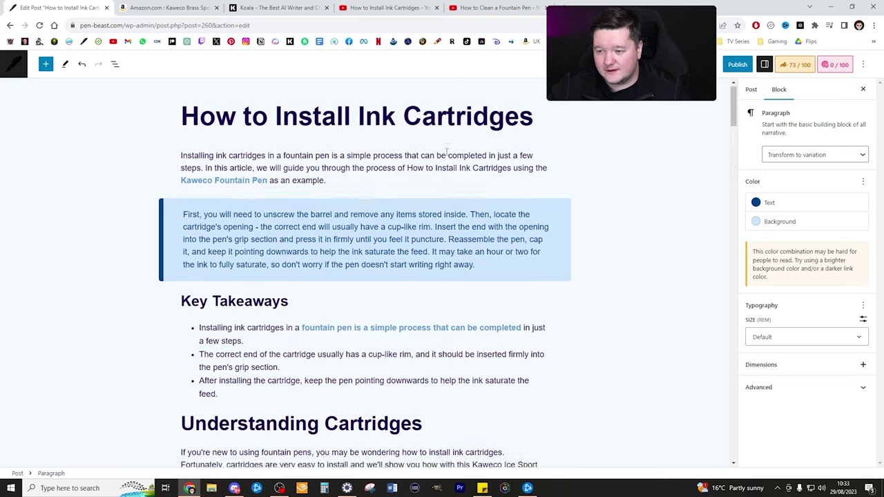
{"action": "scroll", "coordinate": [316, 189], "scroll_direction": "down", "scroll_amount": 6}
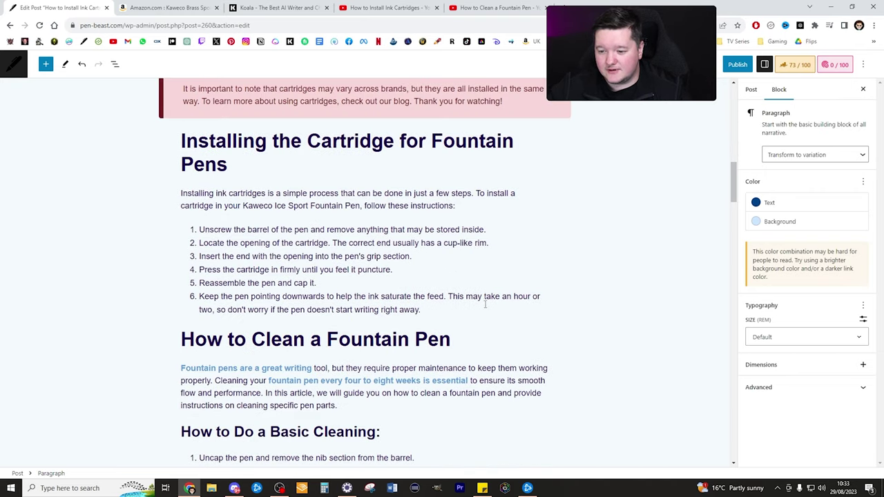
{"action": "left_click", "coordinate": [478, 299]}
{"action": "key", "text": "Return"}
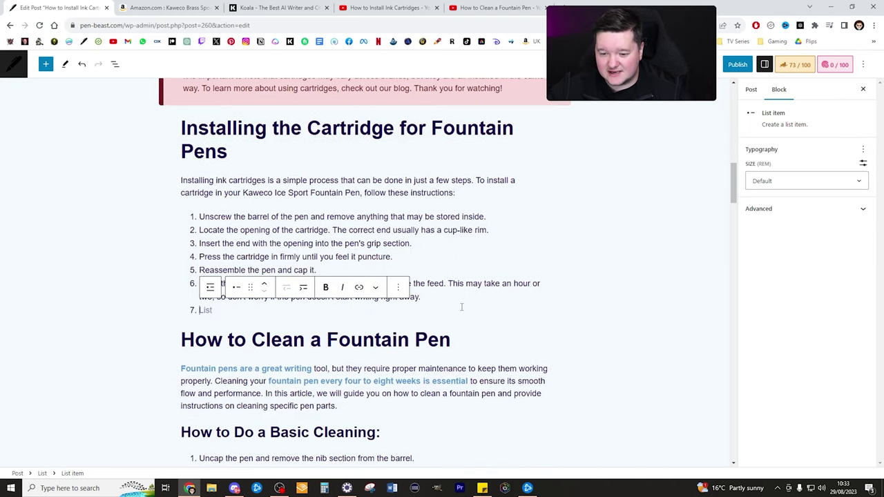
{"action": "key", "text": "ctrl+v"}
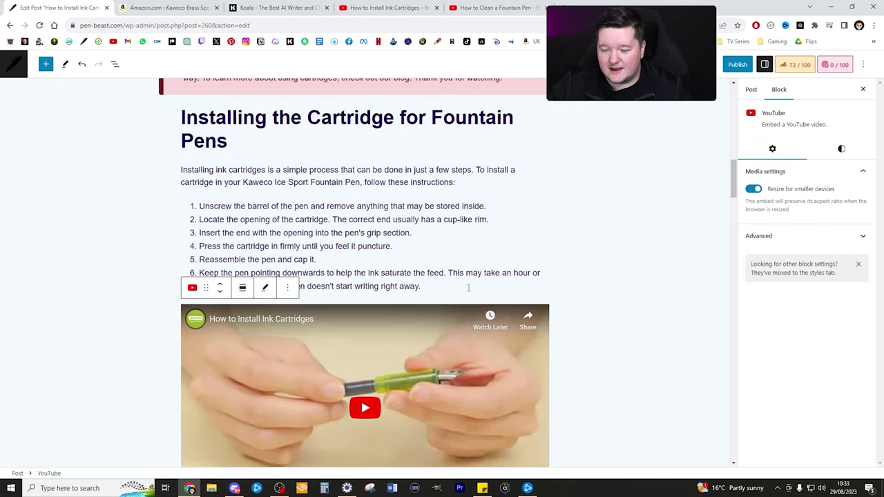
Step: Add the H2 heading "Video Tutorial: How to Install Ink Cartridges" above the embedded video, with an empty paragraph below it
{"action": "scroll", "coordinate": [480, 273], "scroll_direction": "down", "scroll_amount": 1}
{"action": "left_click", "coordinate": [462, 241]}
{"action": "key", "text": "Return"}
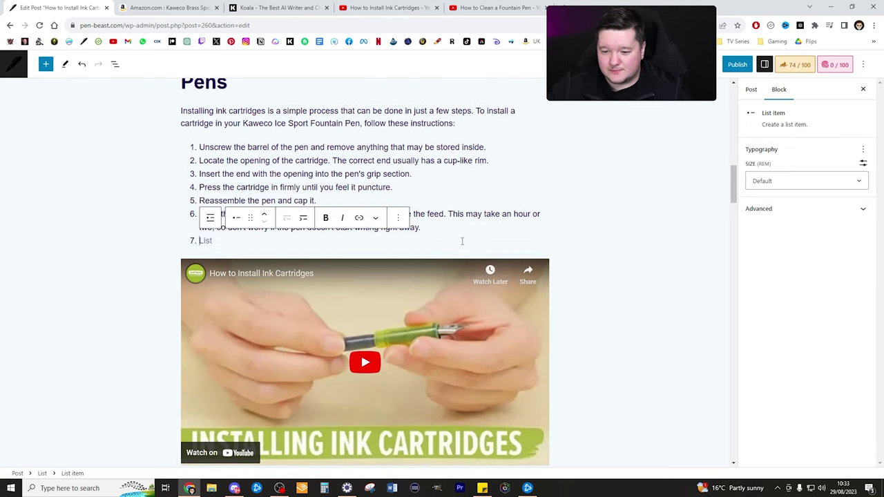
{"action": "key", "text": "Return"}
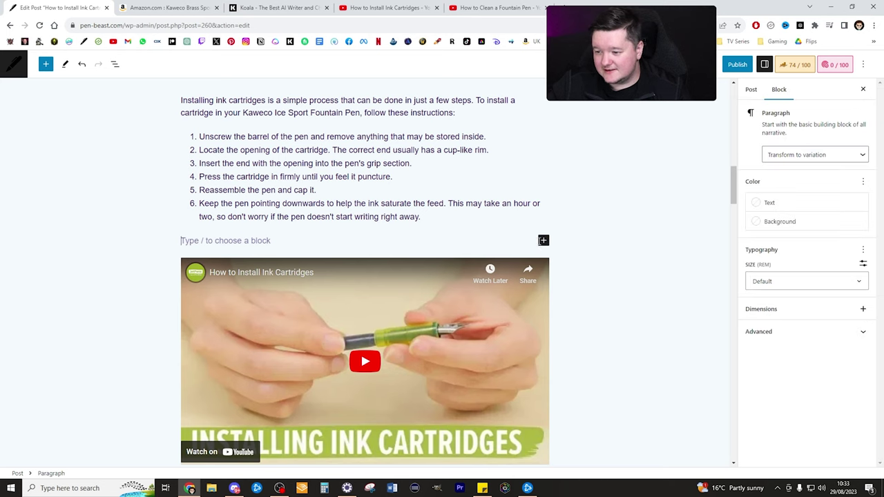
{"action": "left_click", "coordinate": [544, 240]}
{"action": "left_click", "coordinate": [618, 311]}
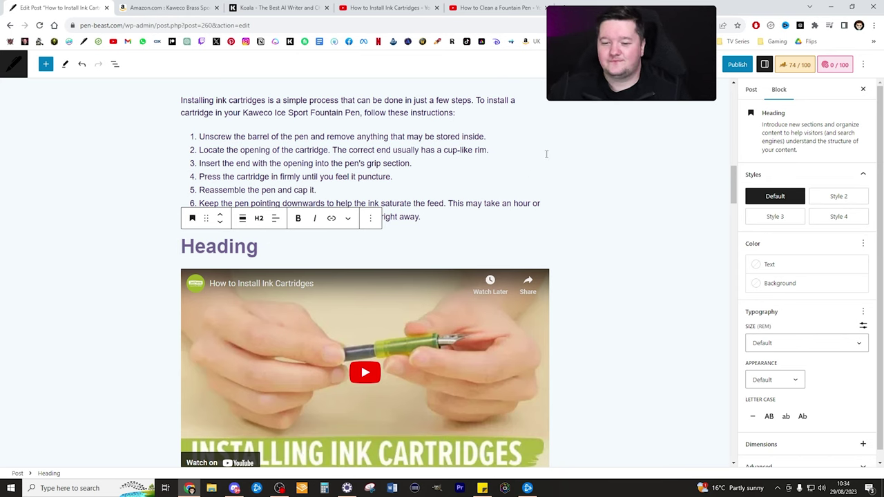
{"action": "type", "text": "Video Tutorial: How to Install Ink Cartridges"}
{"action": "key", "text": "Return"}
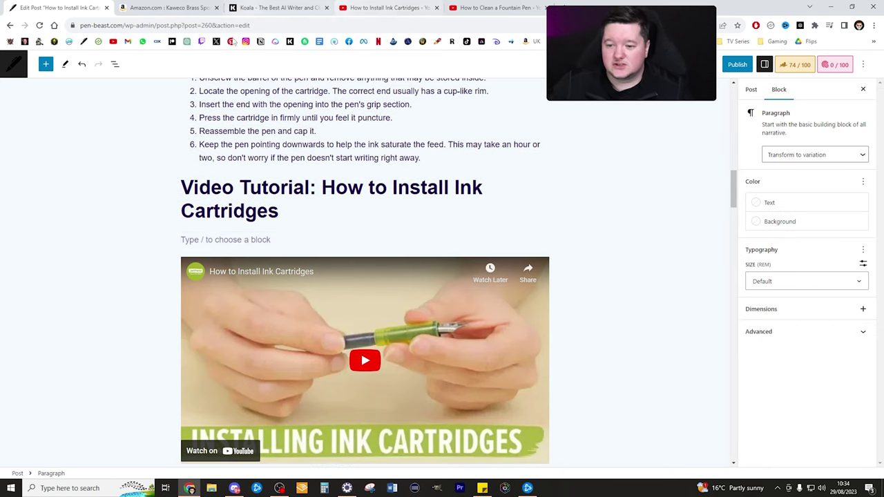
Step: Copy the JetPens channel name from the YouTube video page and insert it as linked text in the empty paragraph above the video
{"action": "left_click", "coordinate": [373, 9]}
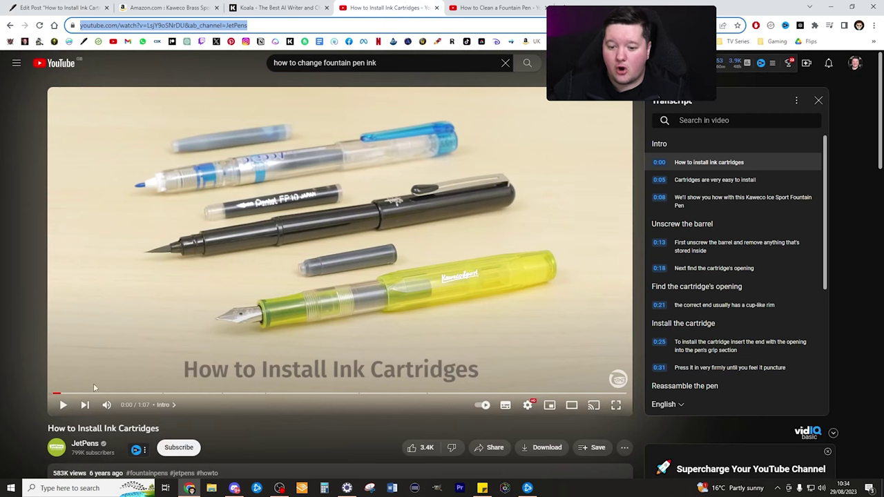
{"action": "left_click", "coordinate": [107, 447]}
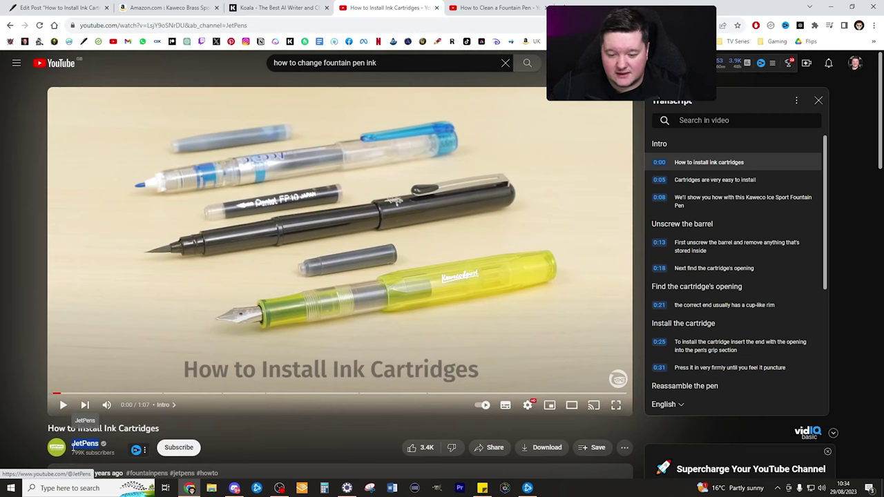
{"action": "left_click", "coordinate": [300, 7]}
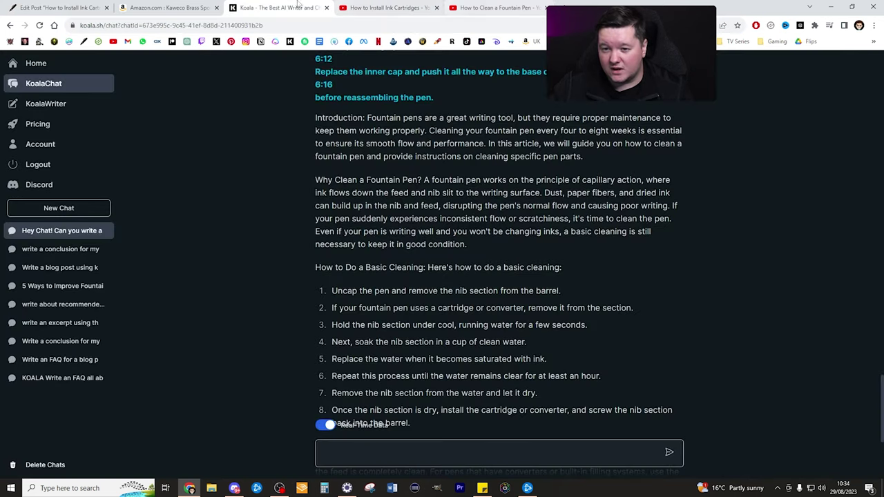
{"action": "left_click", "coordinate": [387, 8]}
{"action": "key", "text": "ctrl+1"}
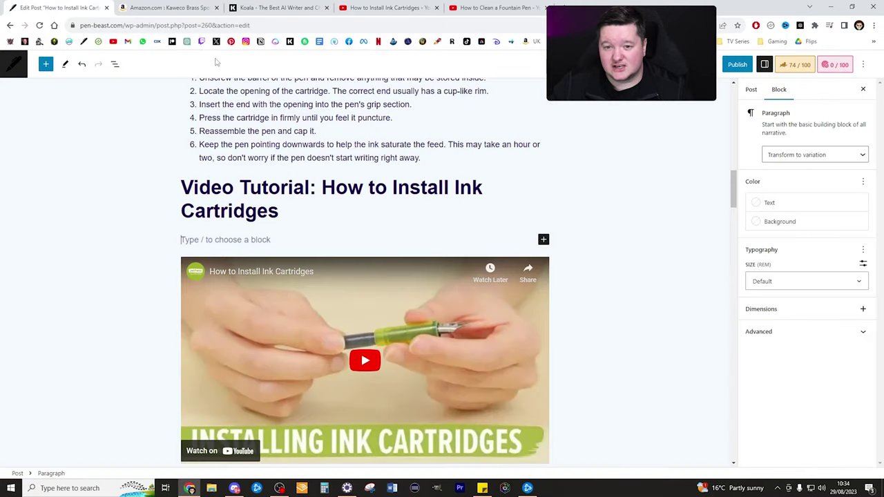
{"action": "type", "text": "JetPens"}
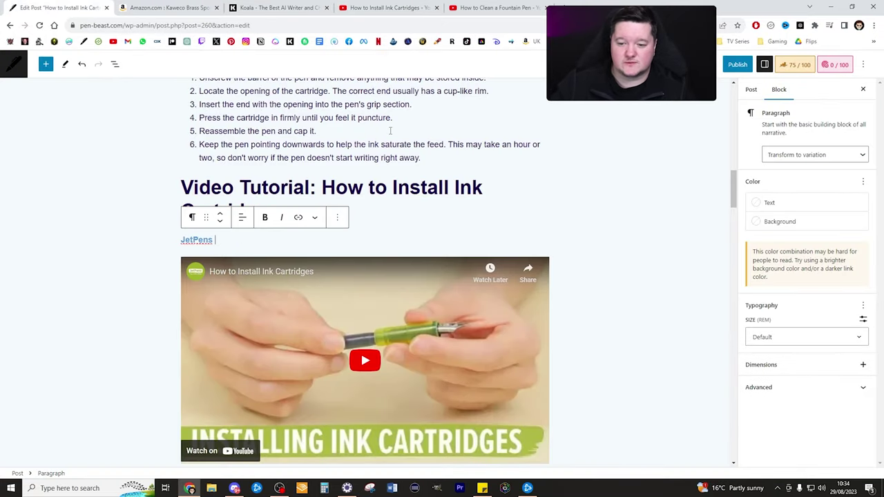
Step: Continue the paragraph after the JetPens link with "is a YouTube creator who mak"
{"action": "type", "text": "is a"}
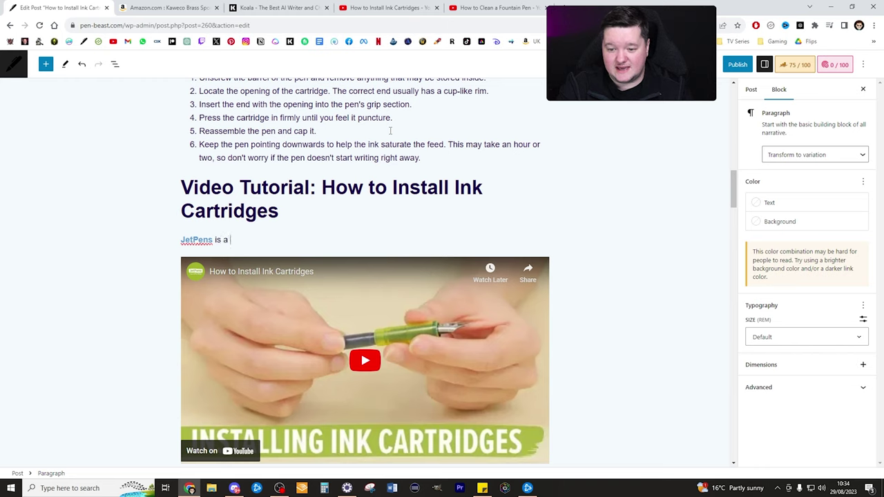
{"action": "type", "text": " YouTube cr"}
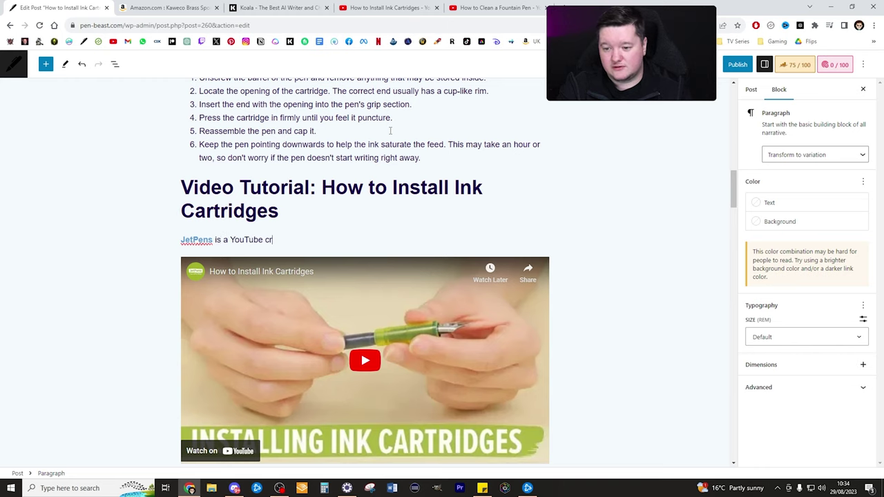
{"action": "type", "text": "eator who mak"}
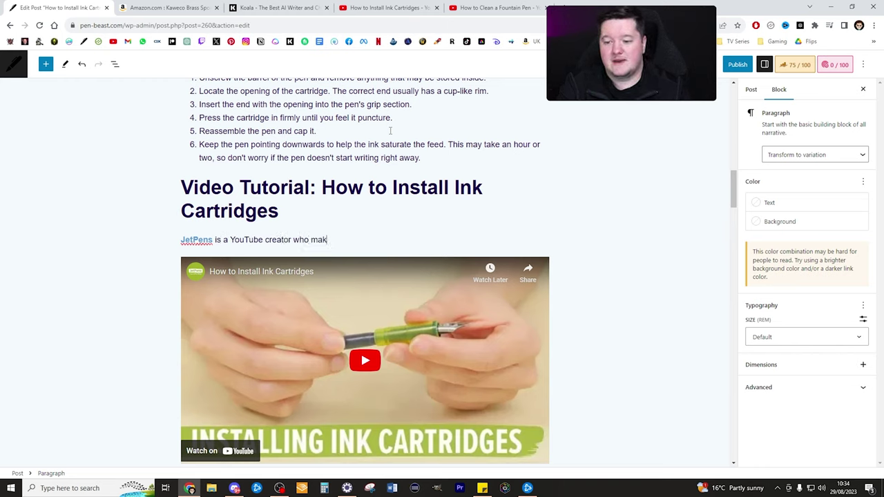
Step: Complete the JetPens sentence above the embedded video: "makes videos all about Pens, we like their video tutorial on how to install ink cartridges."
{"action": "type", "text": "es videos all "}
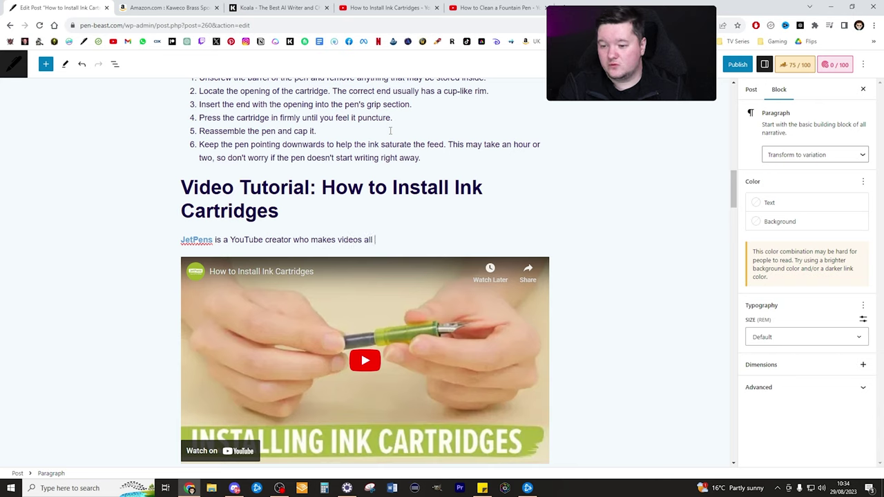
{"action": "type", "text": "about Pens"}
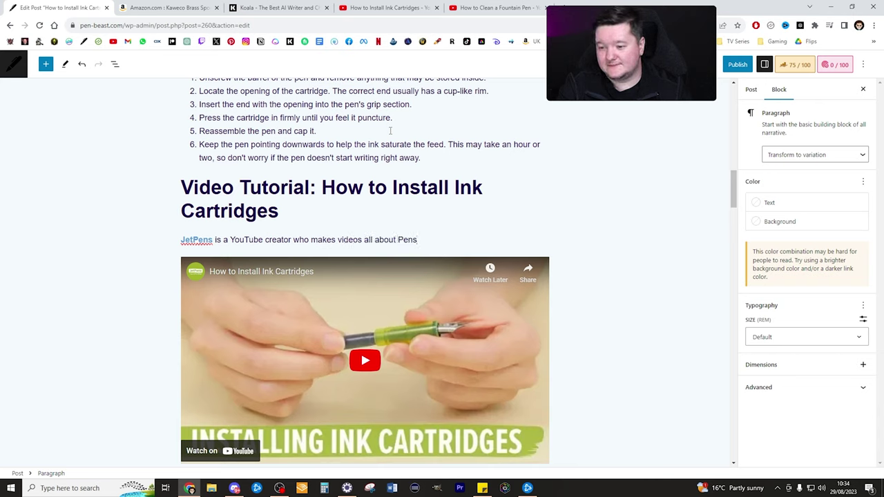
{"action": "type", "text": ", we like "}
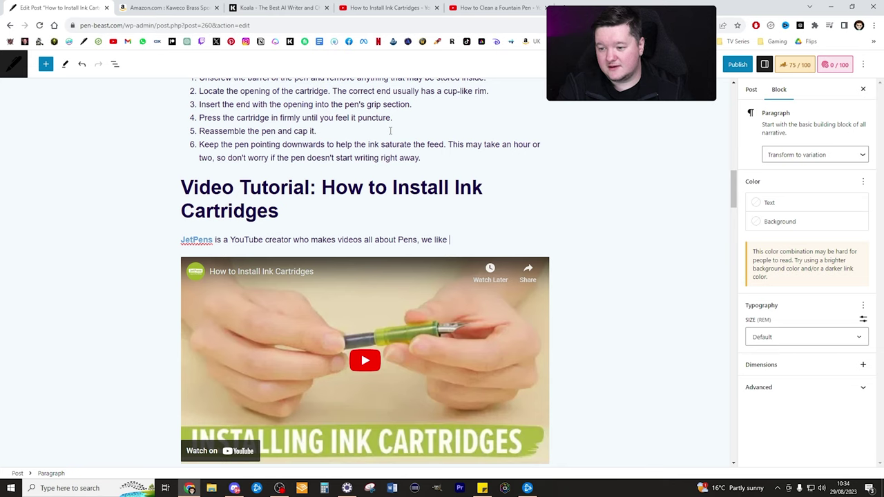
{"action": "type", "text": "their video "}
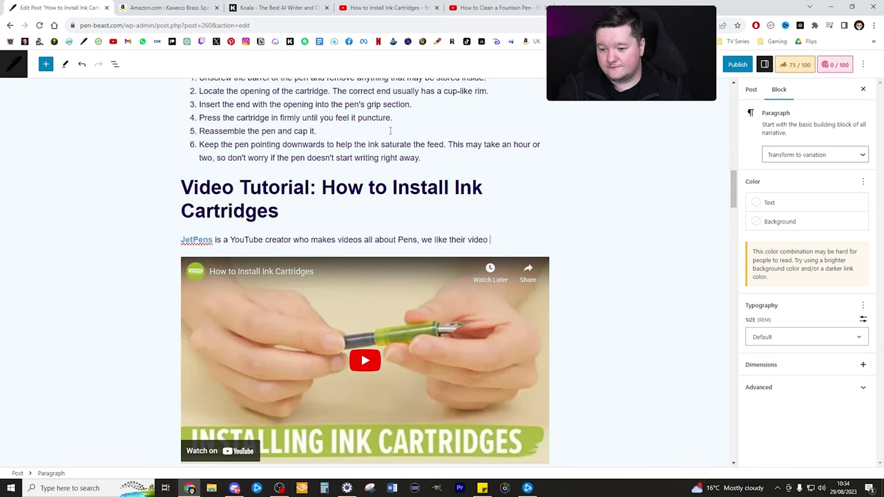
{"action": "type", "text": "tutorial o"}
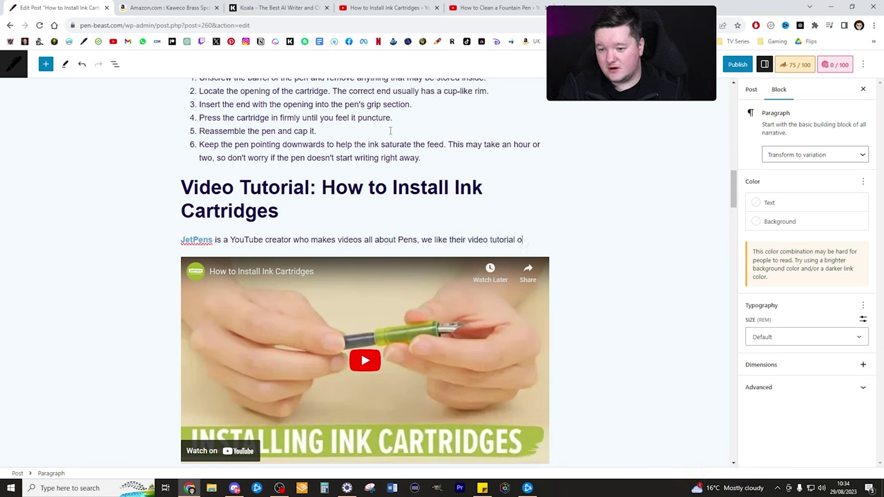
{"action": "type", "text": "n how to install ink c"}
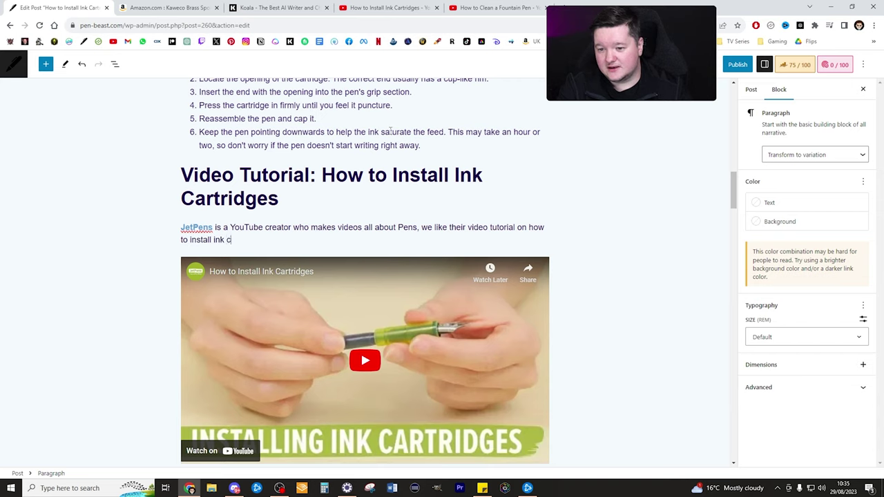
{"action": "type", "text": "artridges."}
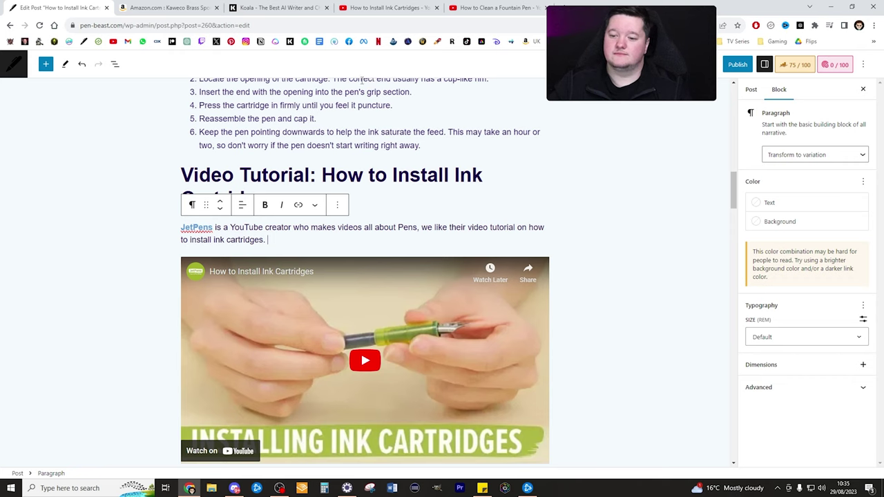
Step: Replace the sentence's closing full stop with ", this will help you install your ink cartridges for your fountain pens."
{"action": "key", "text": "BackSpace"}
{"action": "key", "text": "BackSpace"}
{"action": "type", "text": ", this will help"}
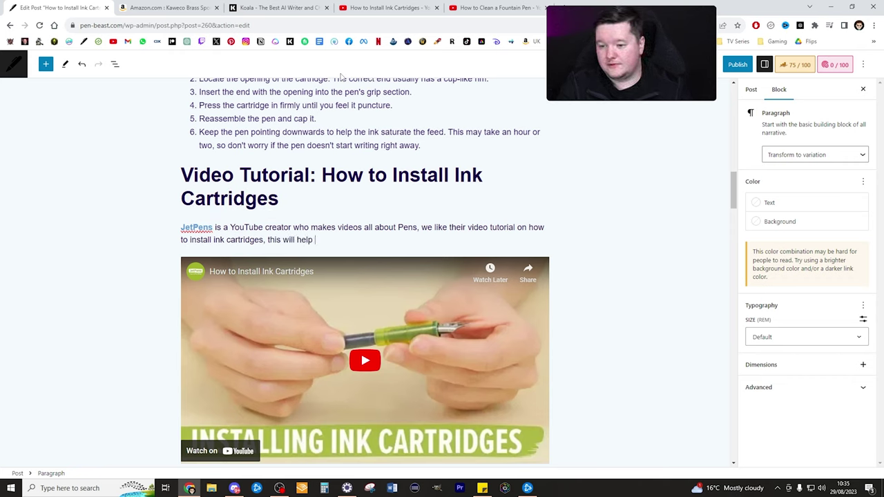
{"action": "type", "text": " you install your "}
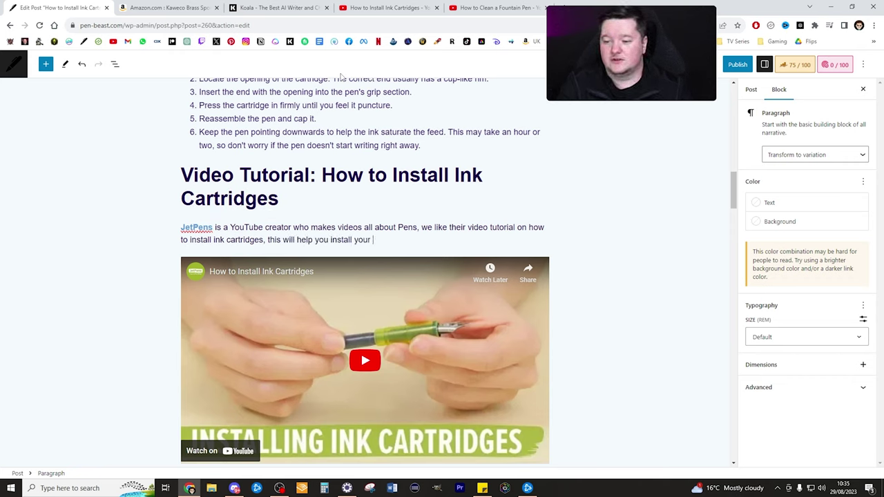
{"action": "type", "text": "ink cart"}
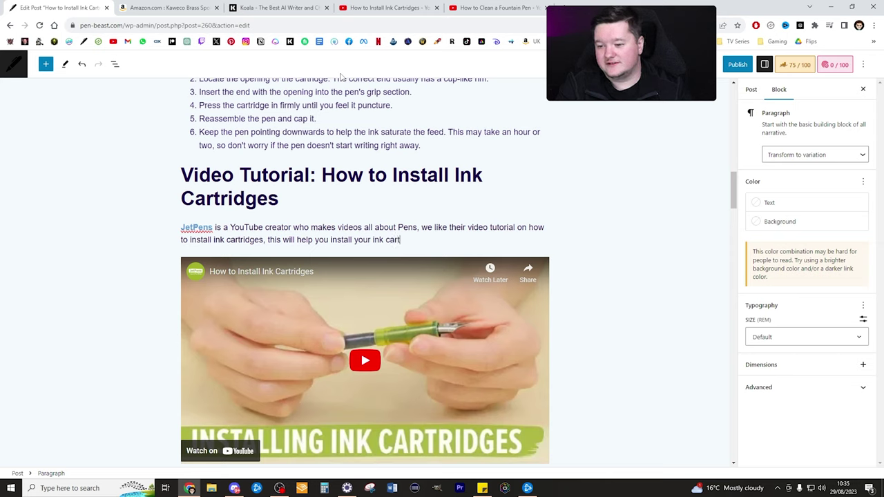
{"action": "type", "text": "ridges for your fo"}
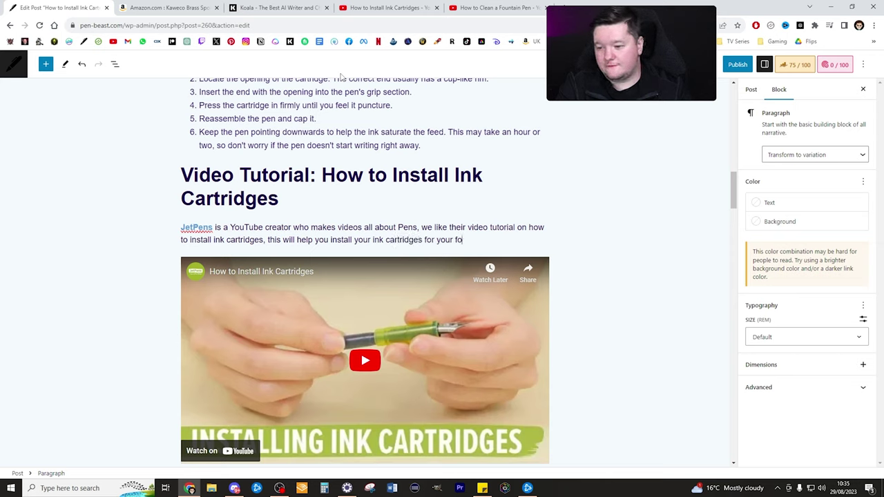
{"action": "type", "text": "untain pens."}
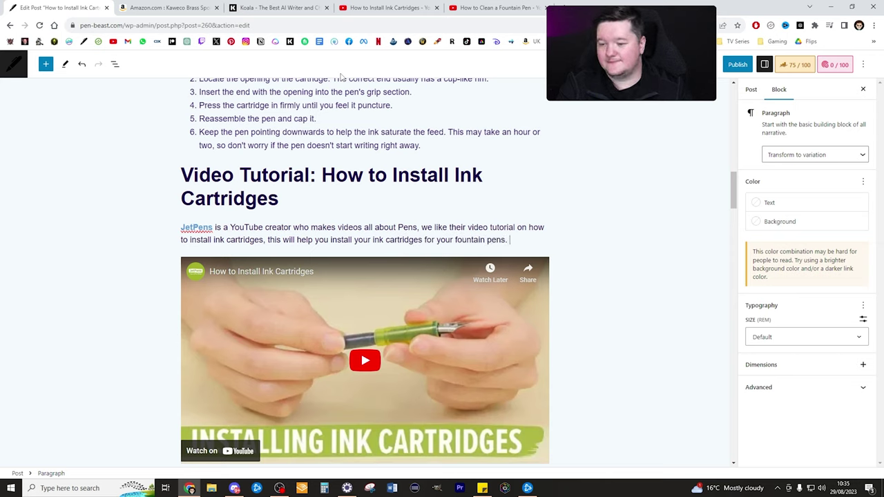
{"action": "left_click", "coordinate": [507, 240]}
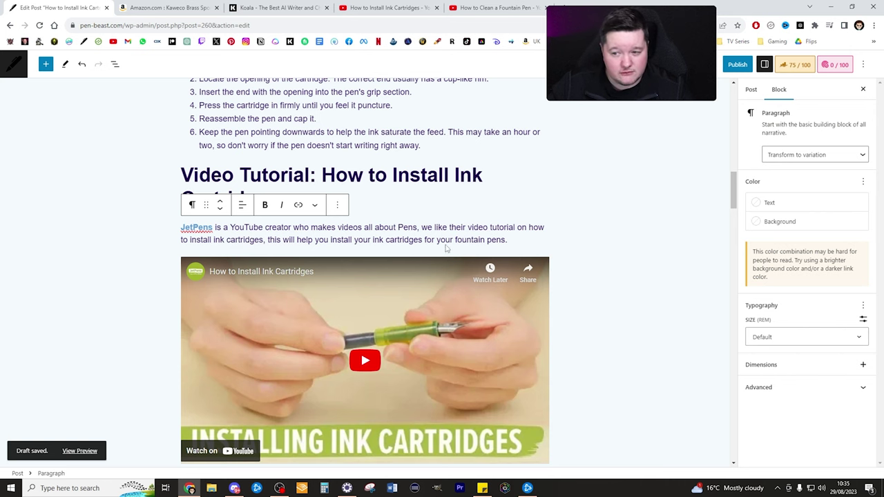
Step: Set the post's template to Single (with sidebar)
{"action": "scroll", "coordinate": [415, 222], "scroll_direction": "down", "scroll_amount": 2}
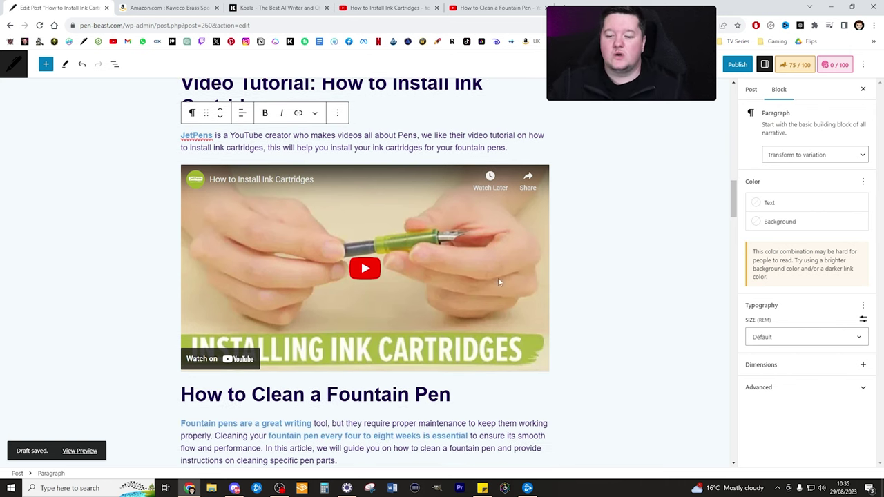
{"action": "scroll", "coordinate": [507, 243], "scroll_direction": "up", "scroll_amount": 1}
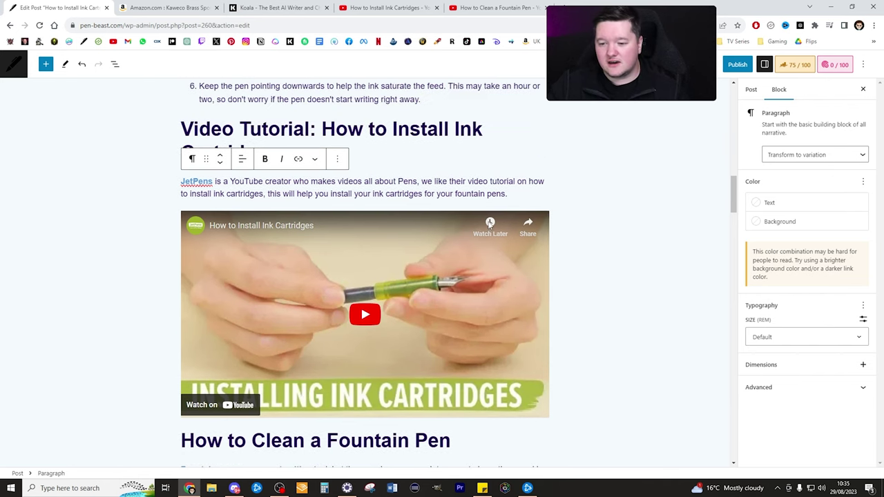
{"action": "scroll", "coordinate": [558, 253], "scroll_direction": "down", "scroll_amount": 3}
{"action": "scroll", "coordinate": [477, 148], "scroll_direction": "up", "scroll_amount": 3}
{"action": "scroll", "coordinate": [477, 149], "scroll_direction": "up", "scroll_amount": 10}
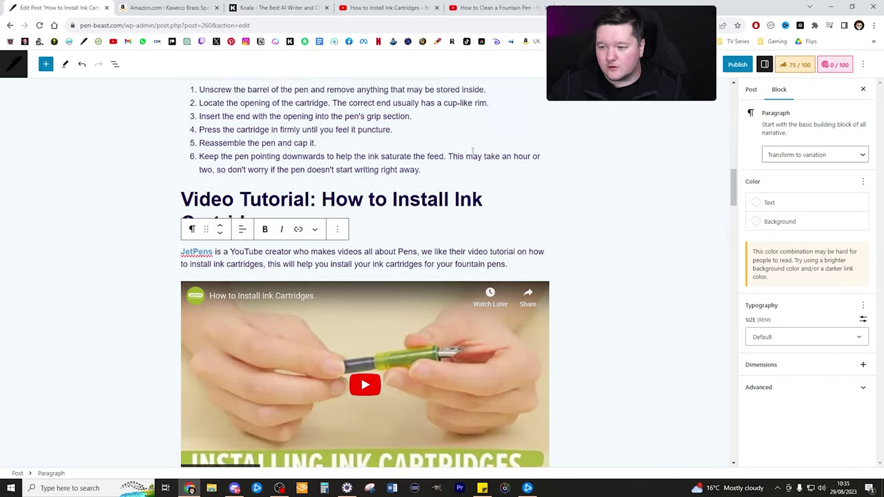
{"action": "scroll", "coordinate": [624, 108], "scroll_direction": "up", "scroll_amount": 8}
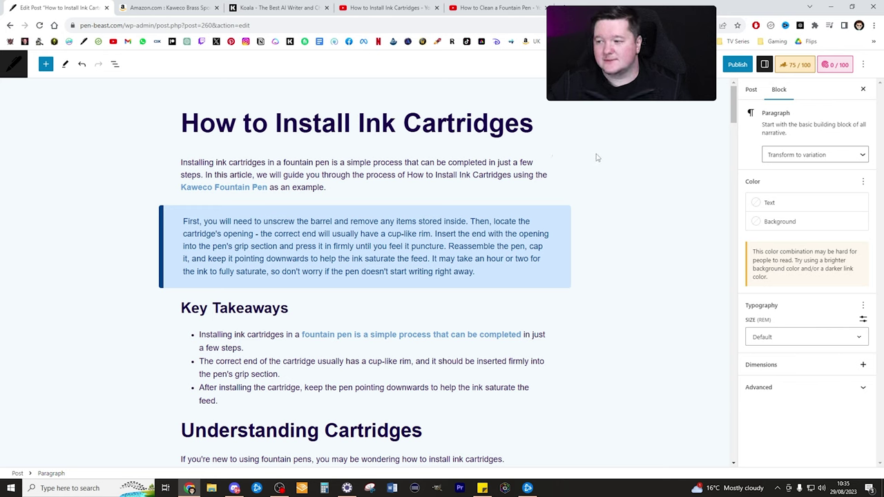
{"action": "left_click", "coordinate": [750, 89]}
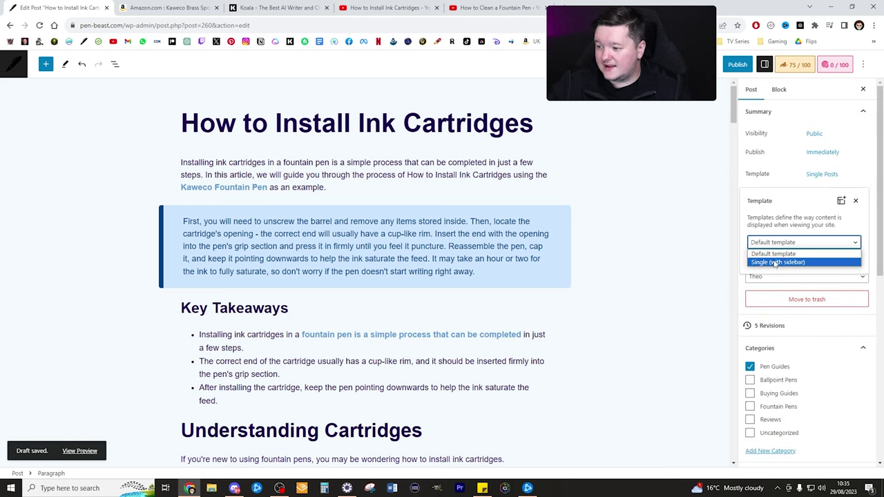
{"action": "left_click", "coordinate": [773, 262]}
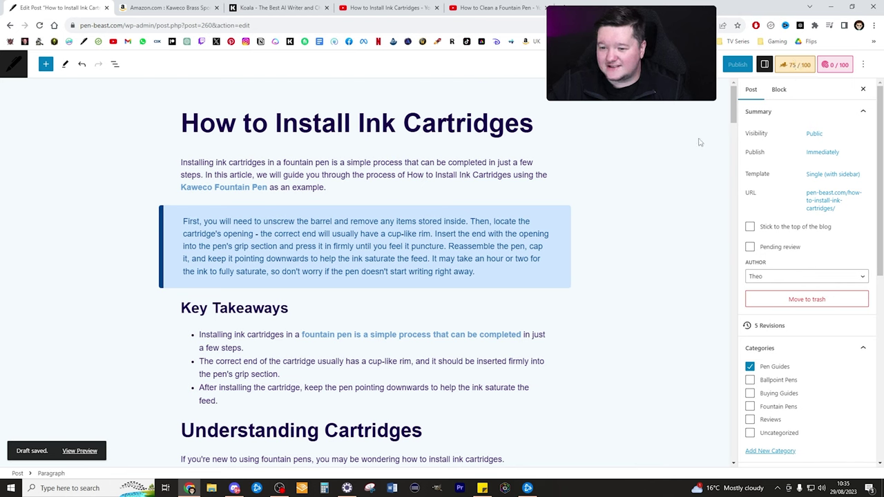
Step: Show the post's Rank Math SEO analysis and expand its Additional checks
{"action": "left_click", "coordinate": [797, 67]}
{"action": "scroll", "coordinate": [784, 201], "scroll_direction": "down", "scroll_amount": 3}
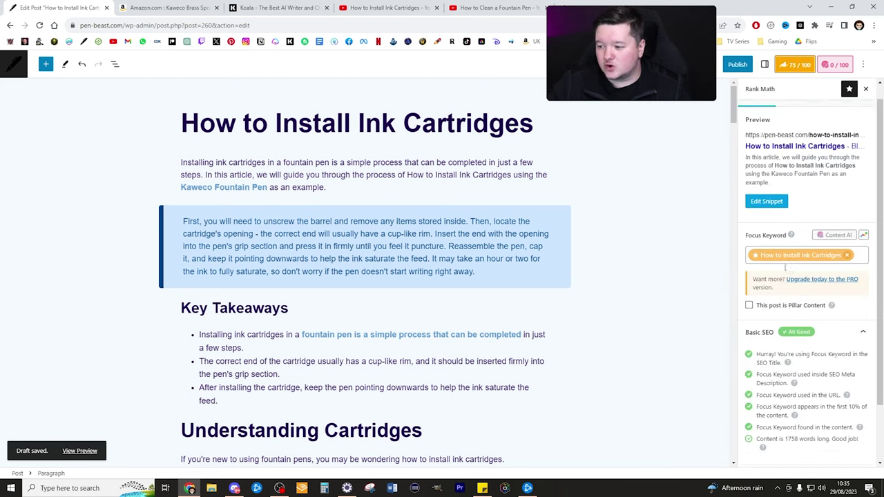
{"action": "left_click", "coordinate": [833, 408]}
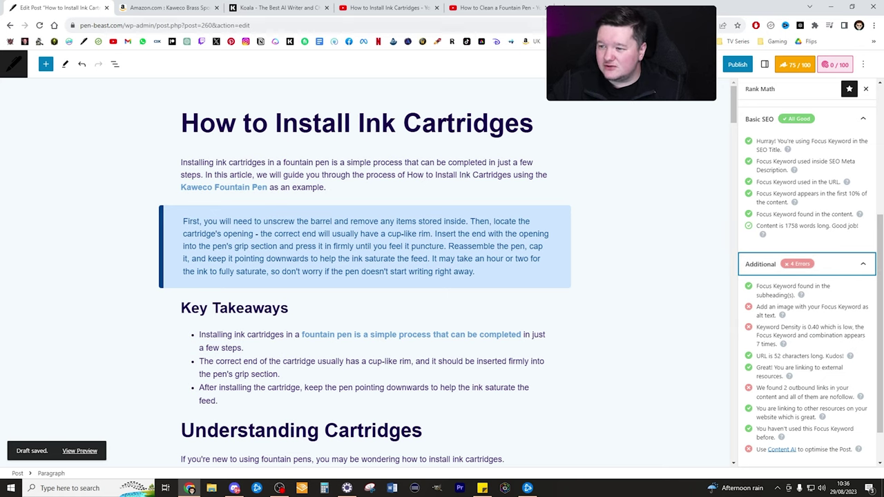
Step: Open Canva from canva.com in a new browser tab
{"action": "left_click", "coordinate": [561, 7]}
{"action": "type", "text": "canva.com"}
{"action": "key", "text": "Return"}
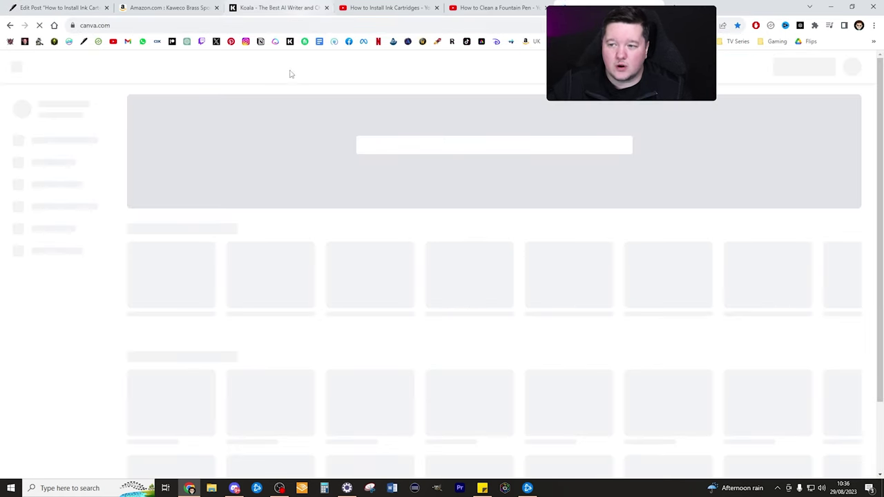
Step: Open the recent "Macros Percentage for Weight Loss" 1280 x 400 px design to examine its banner layout, and close it again
{"action": "scroll", "coordinate": [300, 143], "scroll_direction": "down", "scroll_amount": 2}
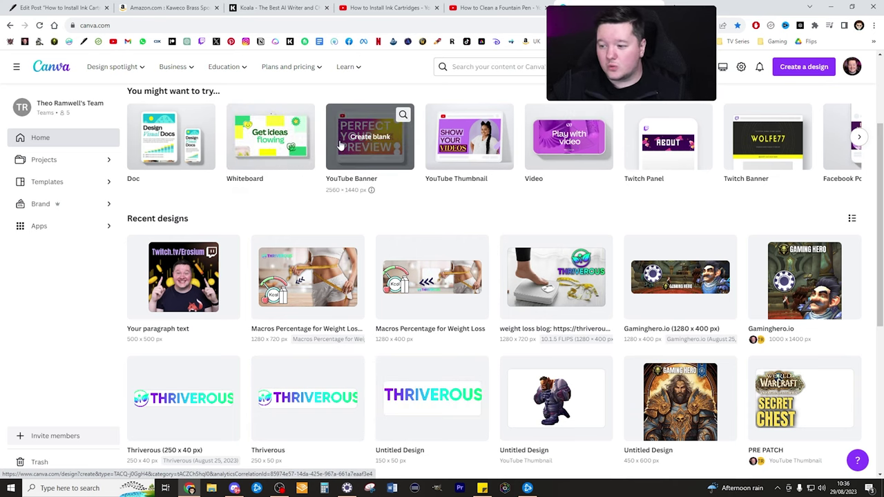
{"action": "scroll", "coordinate": [339, 145], "scroll_direction": "down", "scroll_amount": 2}
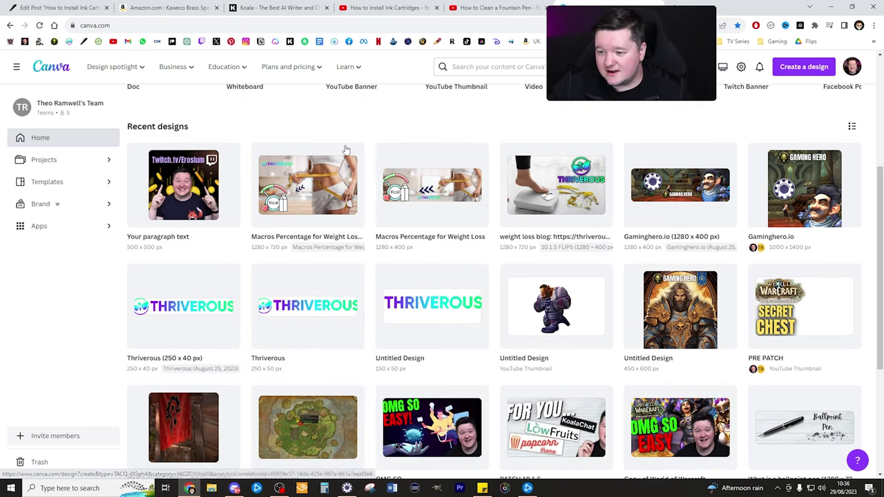
{"action": "left_click", "coordinate": [453, 178]}
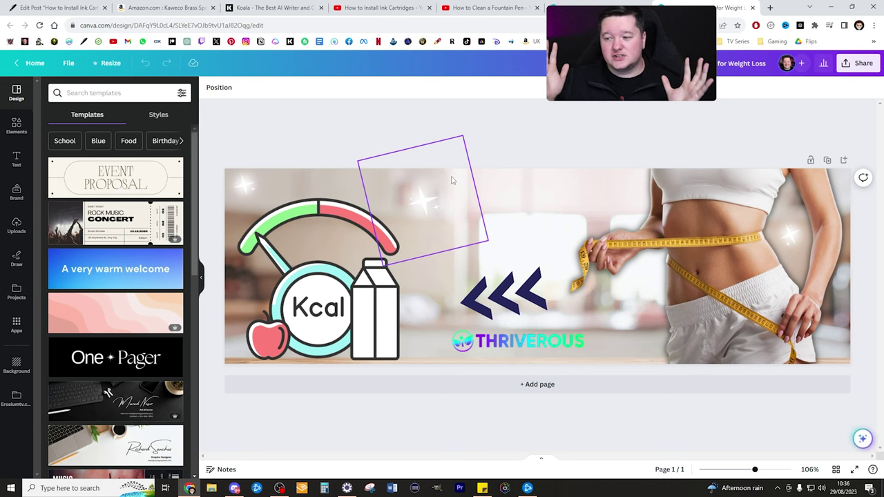
{"action": "left_click", "coordinate": [601, 7]}
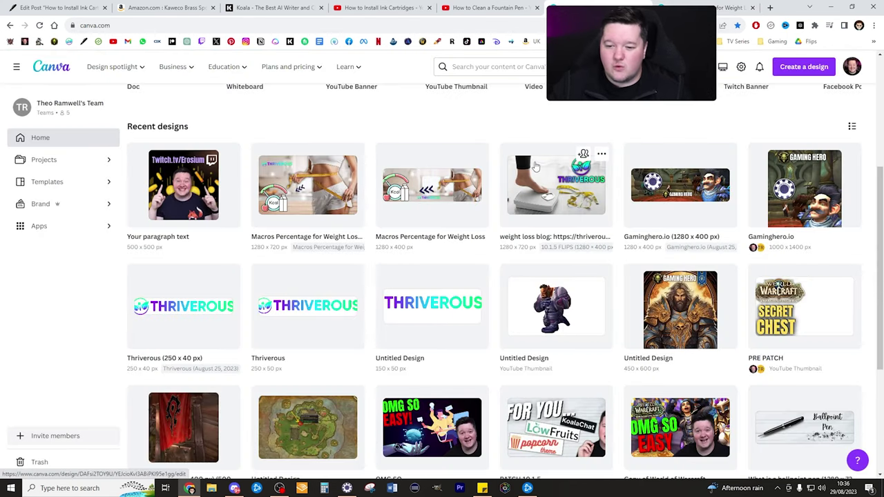
{"action": "left_click", "coordinate": [700, 4]}
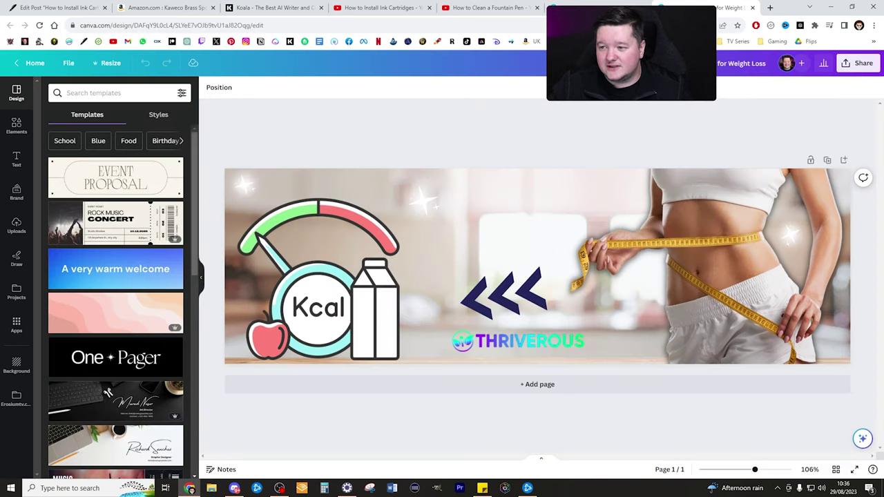
{"action": "left_click", "coordinate": [751, 8]}
Step: Create a new custom-size design 1280 px wide and 400 px high
{"action": "left_click", "coordinate": [801, 66]}
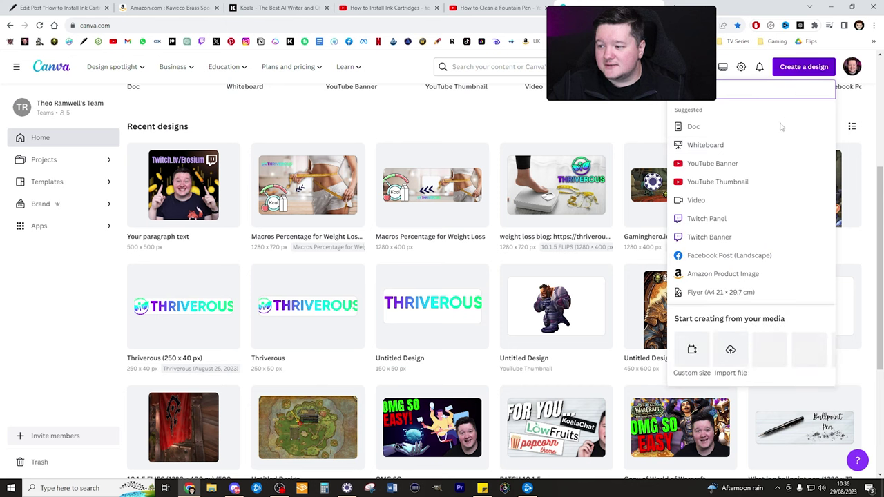
{"action": "left_click", "coordinate": [704, 347]}
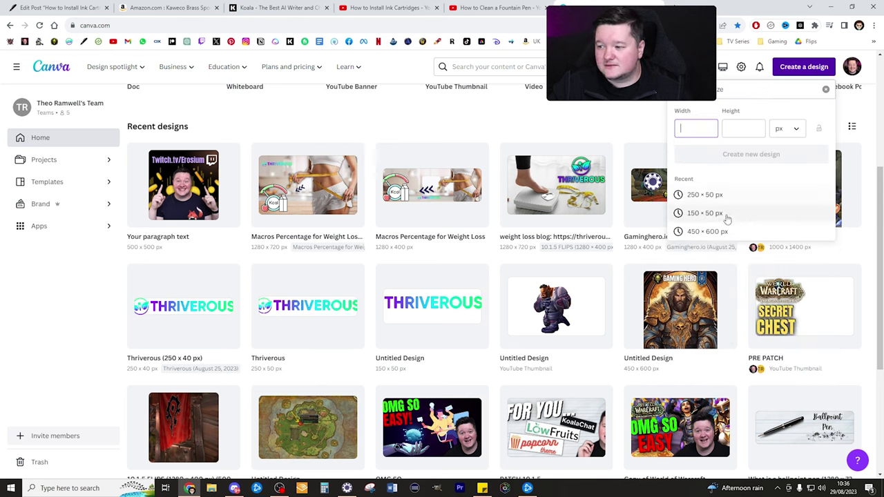
{"action": "key", "text": "Tab"}
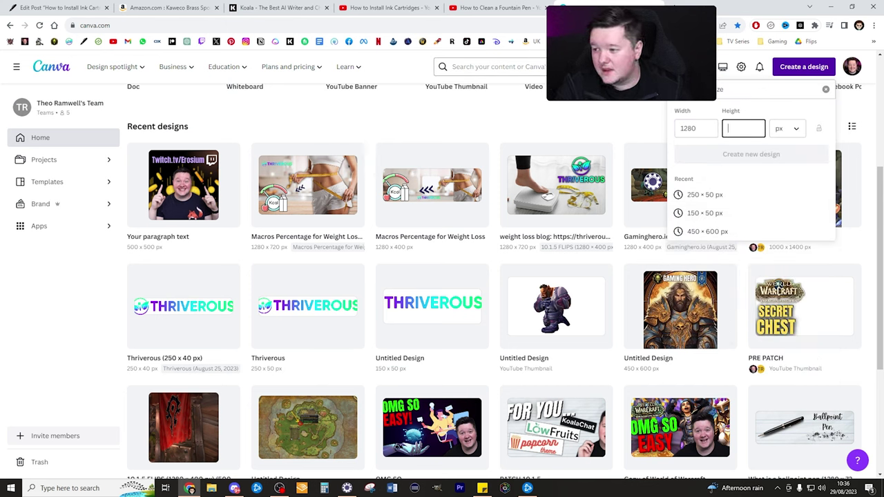
{"action": "type", "text": "400"}
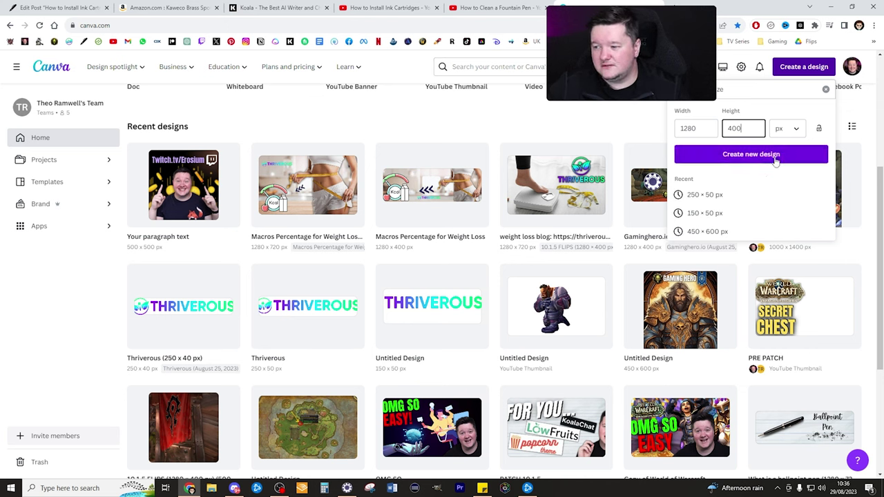
{"action": "left_click", "coordinate": [775, 157]}
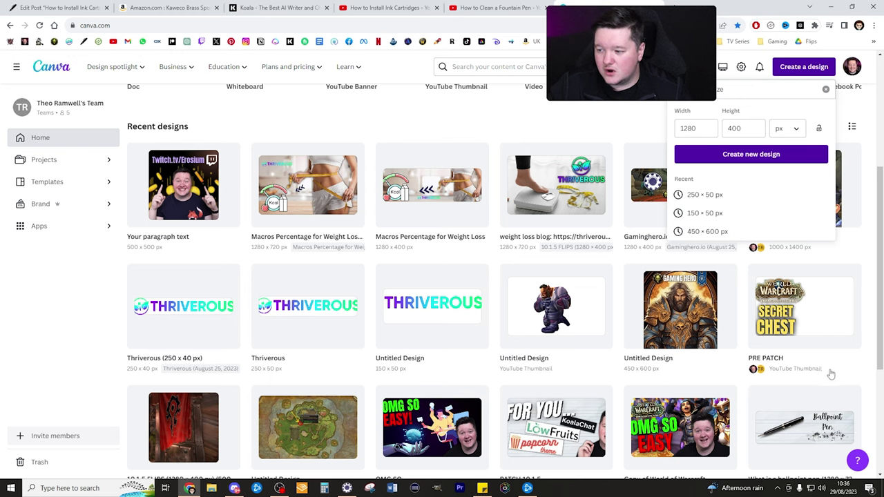
Step: Open the recent 1280 x 400 px "What is a ballpoint pen" banner design and select its pen image
{"action": "scroll", "coordinate": [802, 388], "scroll_direction": "down", "scroll_amount": 2}
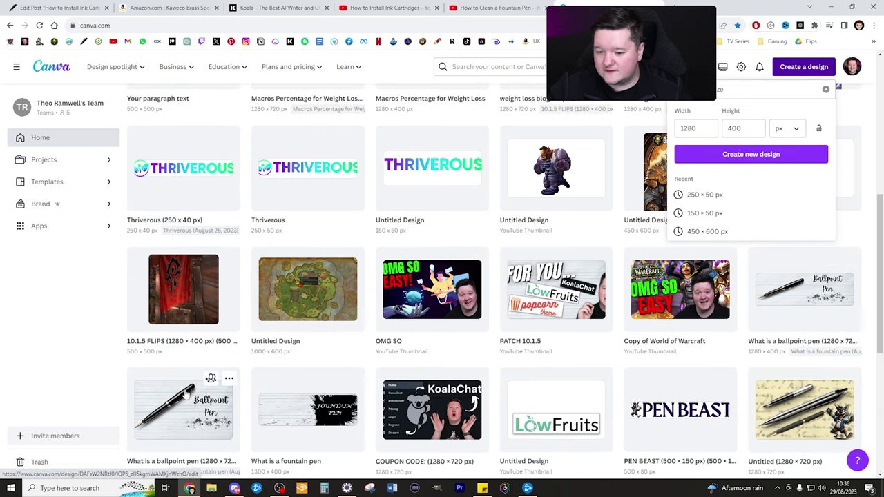
{"action": "left_click", "coordinate": [817, 298]}
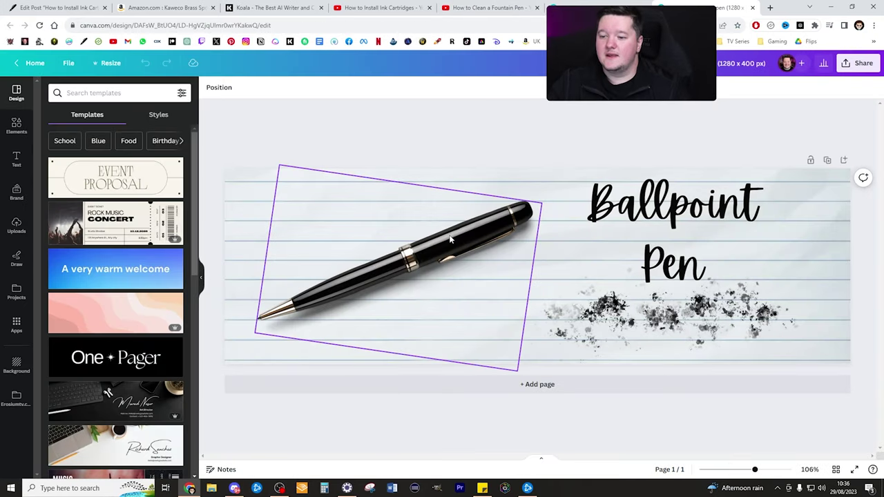
{"action": "left_click", "coordinate": [449, 239]}
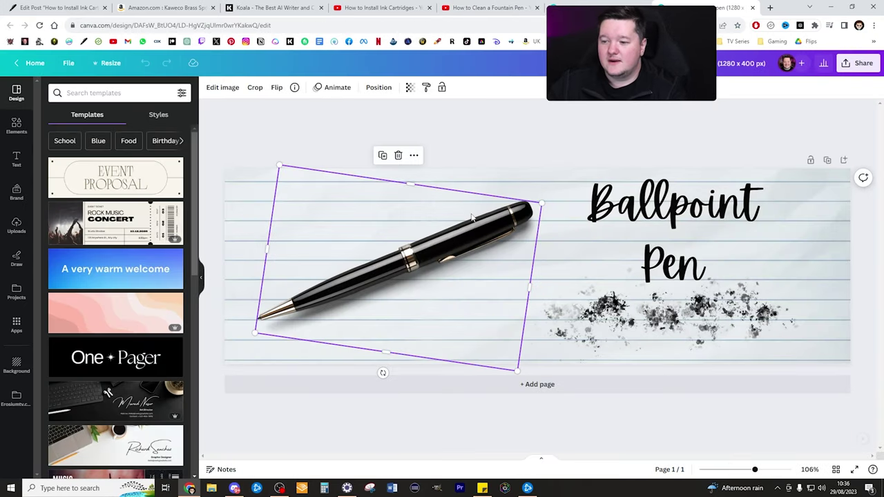
Step: Delete the ballpoint pen image and replace the banner's heading with "INSTALL" and "NEW INK!" on two lines
{"action": "key", "text": "Delete"}
{"action": "left_click", "coordinate": [615, 208]}
{"action": "double_click", "coordinate": [615, 207]}
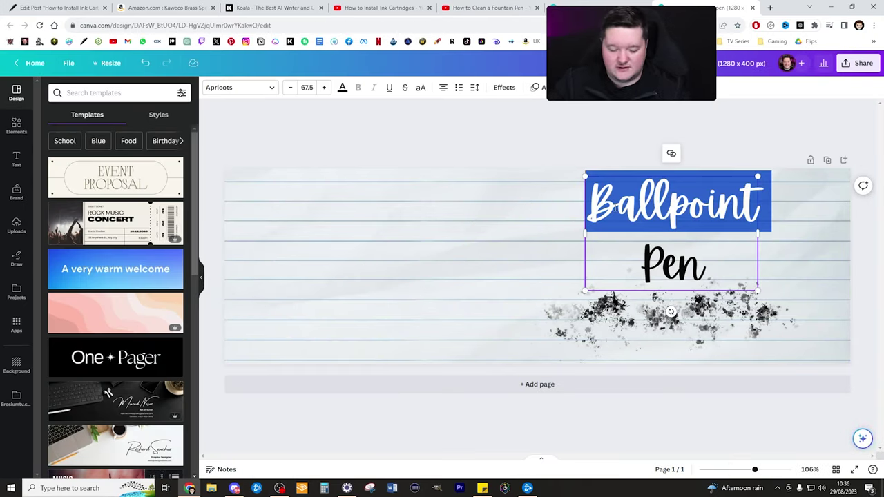
{"action": "key", "text": "ctrl+a"}
{"action": "type", "text": "INSTALL"}
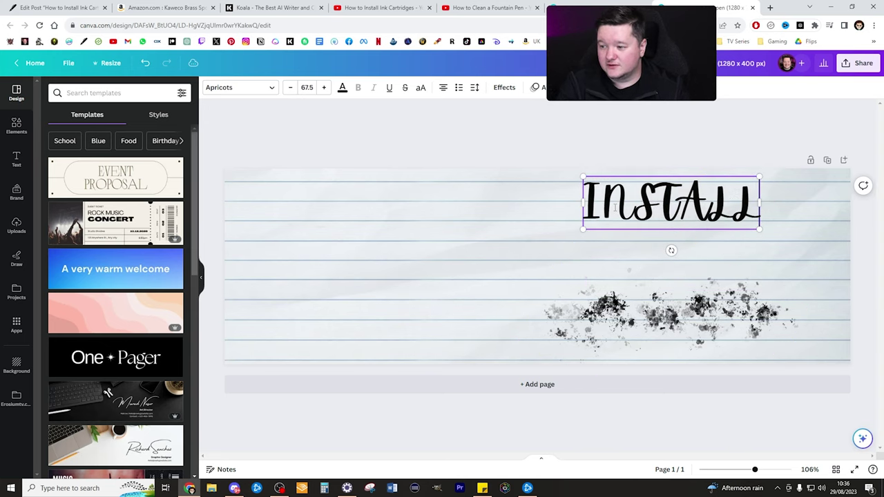
{"action": "key", "text": "Return"}
{"action": "type", "text": "INK"}
{"action": "key", "text": "BackSpace"}
{"action": "key", "text": "BackSpace"}
{"action": "key", "text": "BackSpace"}
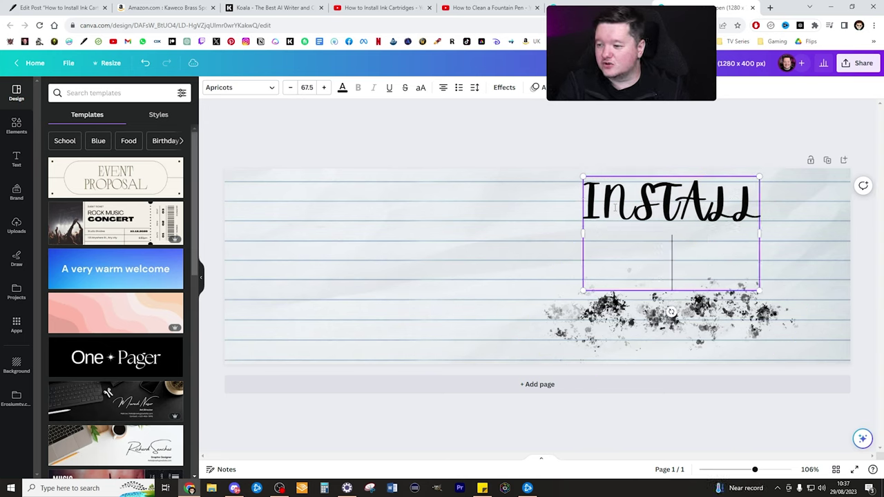
{"action": "type", "text": "NEW INK!"}
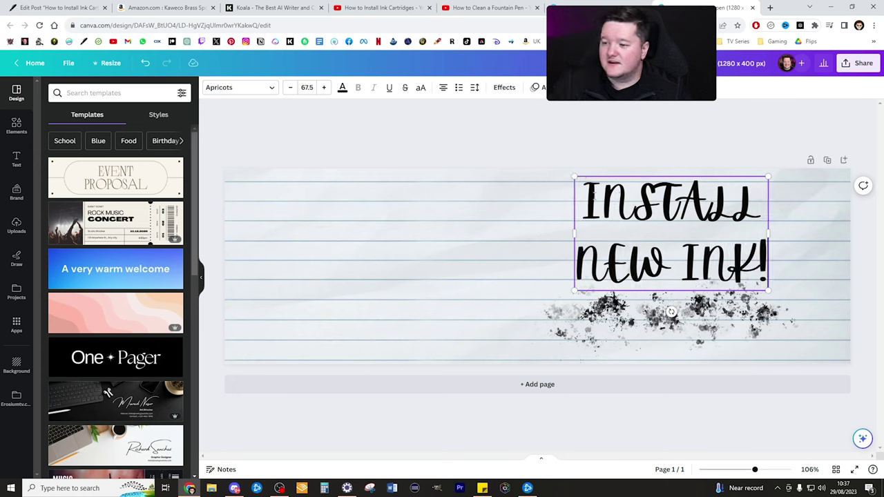
{"action": "left_click", "coordinate": [429, 207]}
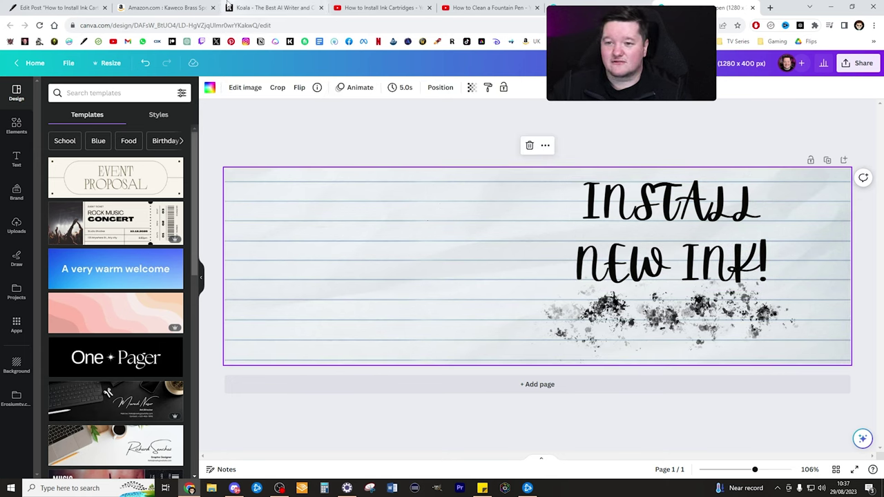
Step: Copy the enlarged Kaweco Brass Sport pen image from its Amazon product page and open the listing's Associates image link
{"action": "left_click", "coordinate": [162, 8]}
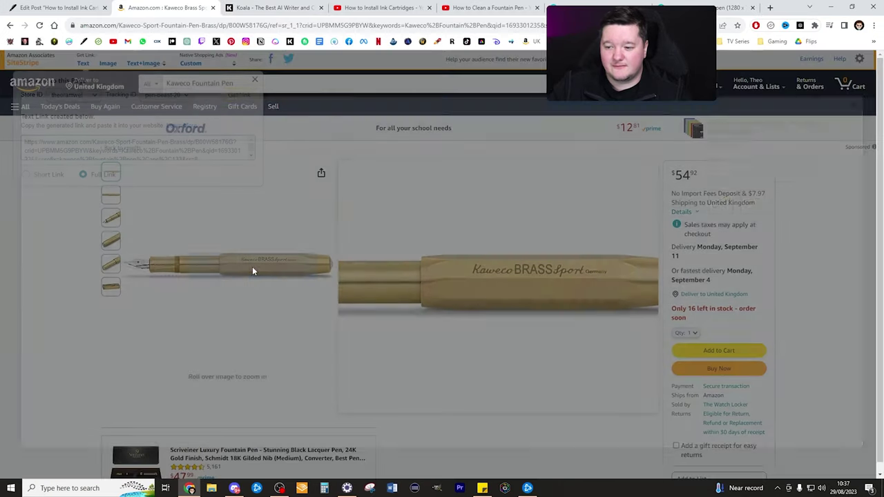
{"action": "left_click", "coordinate": [253, 271]}
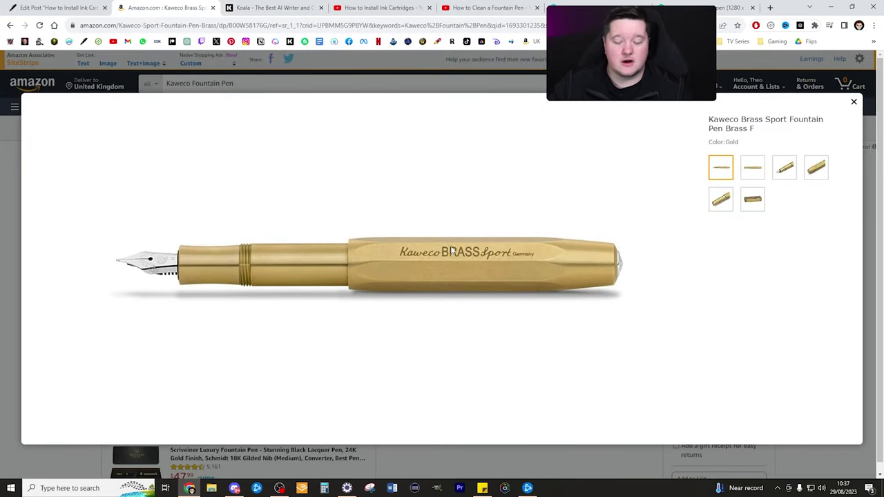
{"action": "right_click", "coordinate": [452, 251]}
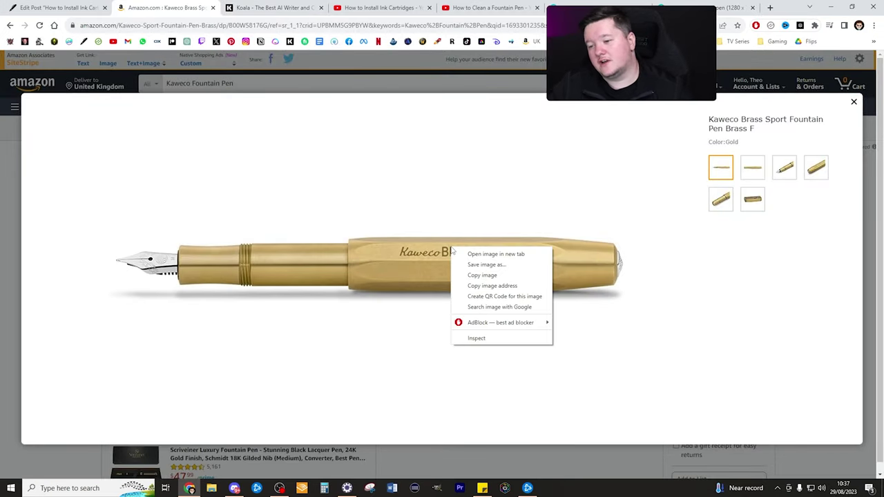
{"action": "left_click", "coordinate": [483, 274]}
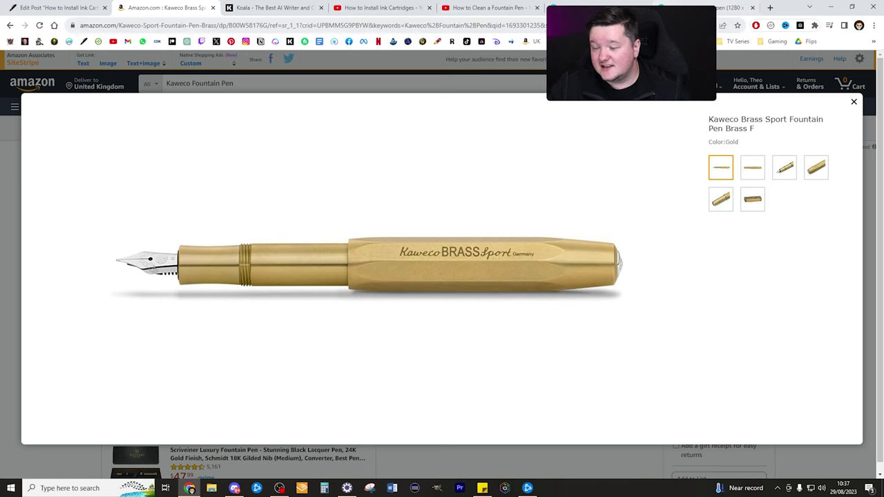
{"action": "left_click", "coordinate": [274, 59]}
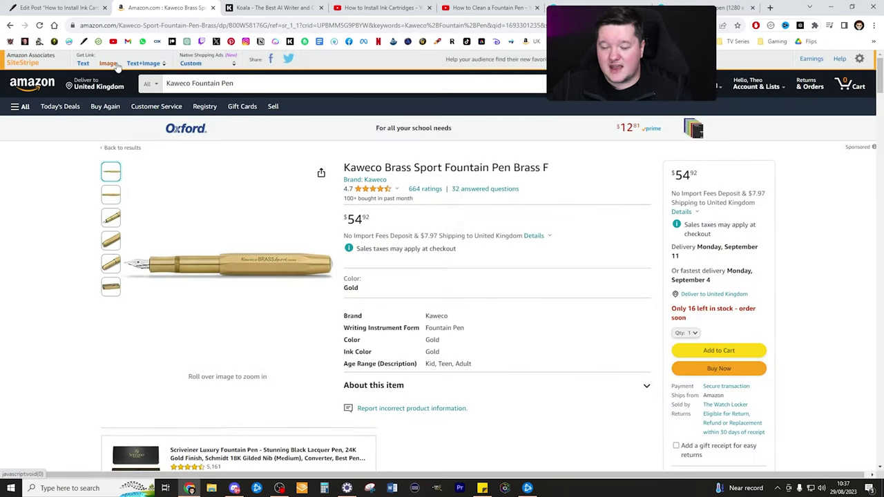
{"action": "left_click", "coordinate": [108, 63]}
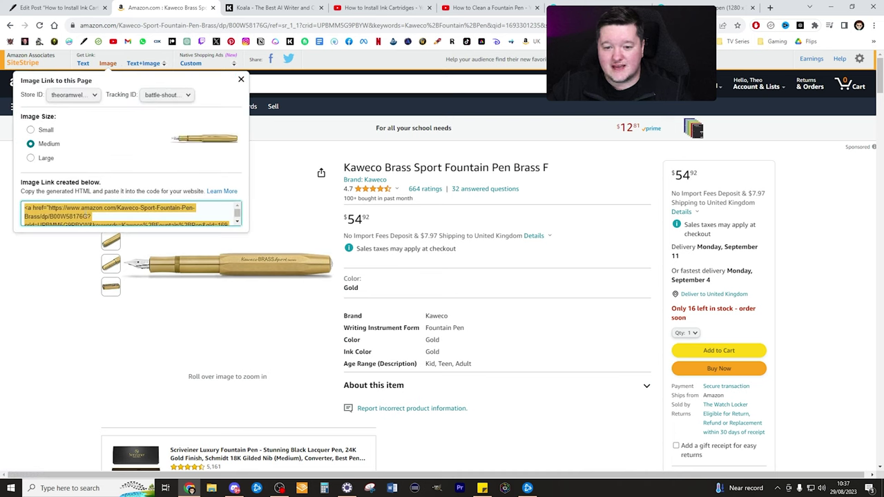
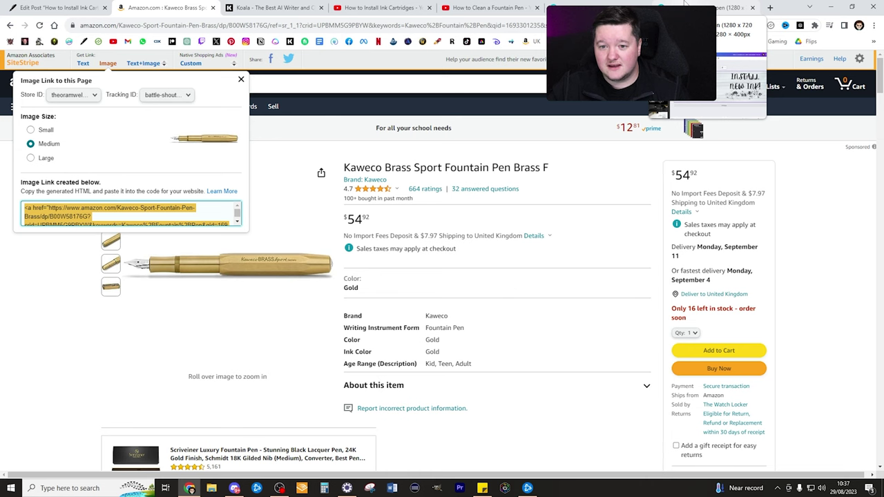
Step: Switch back to the Canva banner, paste the copied brass pen image and remove its background
{"action": "left_click", "coordinate": [684, 7]}
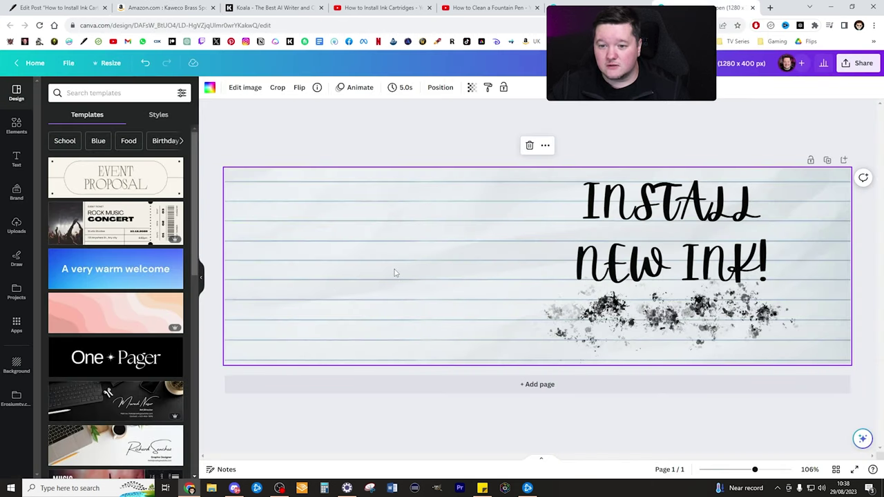
{"action": "key", "text": "ctrl+v"}
{"action": "left_click_drag", "start_coordinate": [402, 256], "coordinate": [329, 250]}
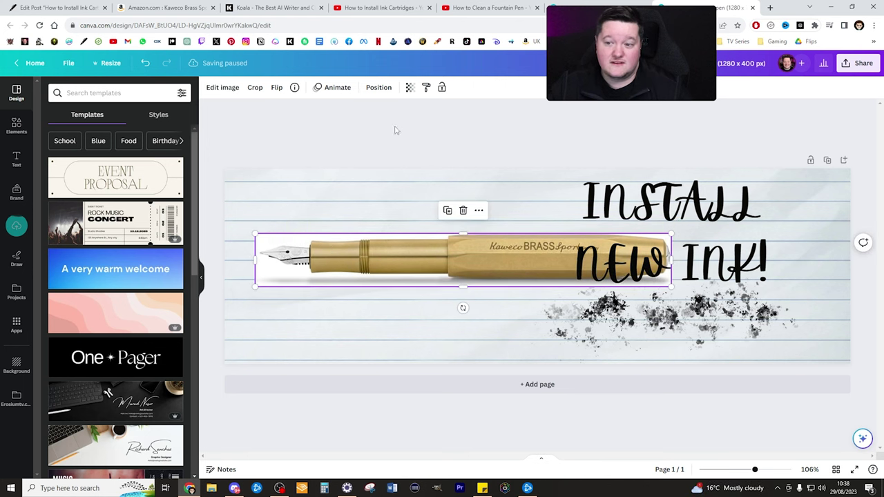
{"action": "left_click", "coordinate": [222, 87]}
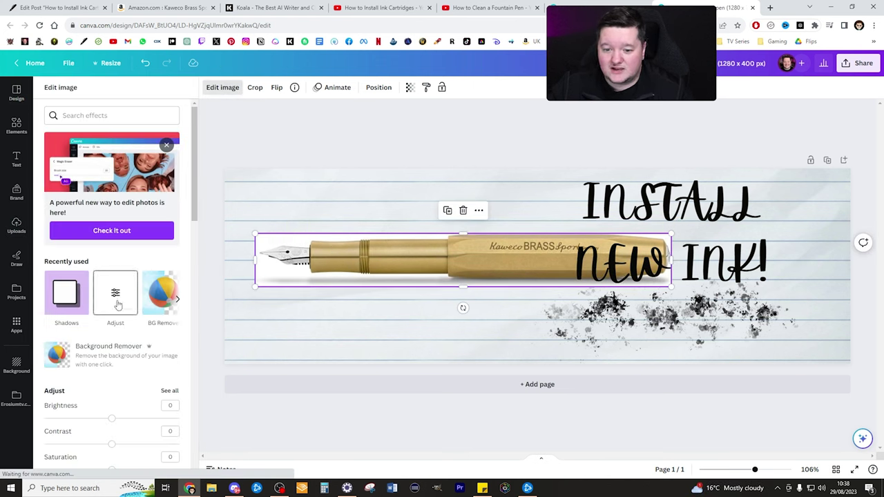
{"action": "left_click", "coordinate": [162, 294]}
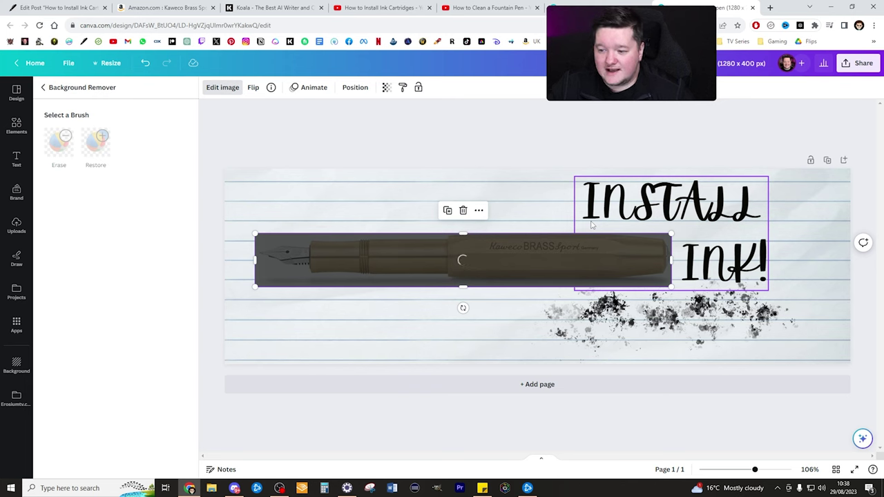
Step: Tilt and shrink the brass pen to fit beside the heading, and reduce the heading to size 56.8 above the ink splatter
{"action": "left_click_drag", "start_coordinate": [464, 308], "coordinate": [479, 310]}
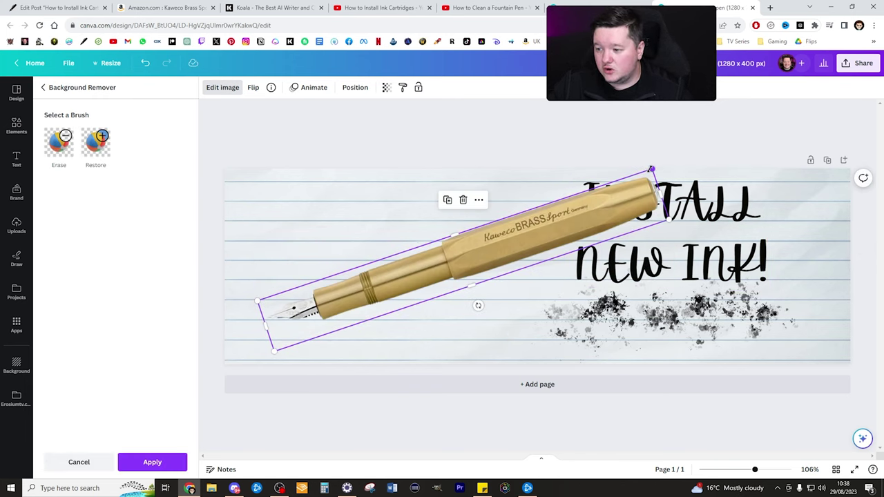
{"action": "left_click_drag", "start_coordinate": [651, 174], "coordinate": [556, 190]}
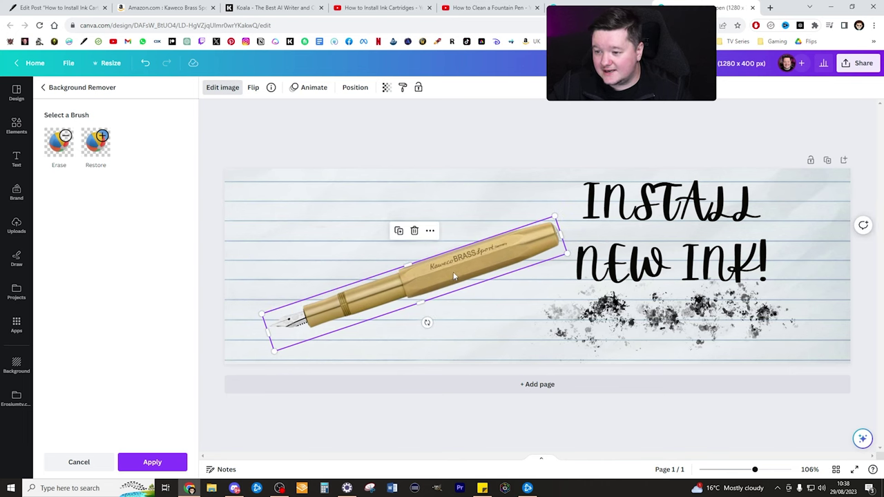
{"action": "left_click", "coordinate": [584, 280]}
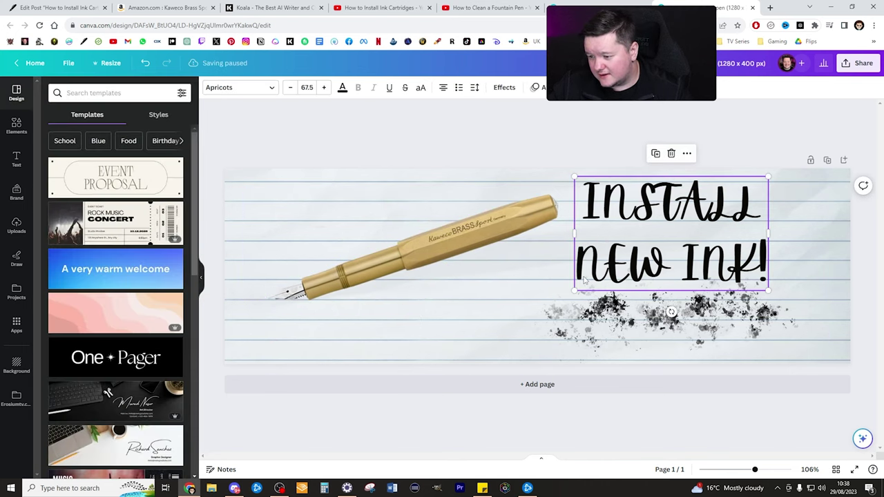
{"action": "left_click_drag", "start_coordinate": [574, 290], "coordinate": [606, 271]}
{"action": "left_click_drag", "start_coordinate": [683, 227], "coordinate": [668, 233]}
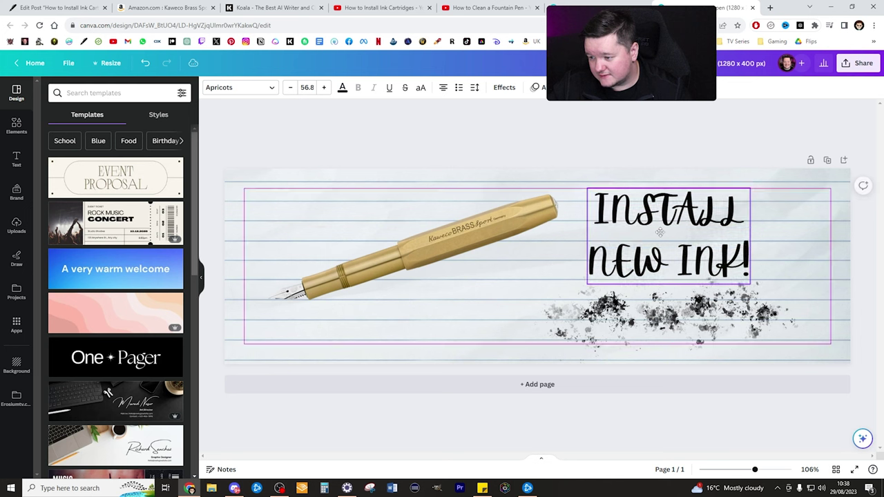
Step: Apply the Glow shadow effect to the brass pen image
{"action": "left_click", "coordinate": [414, 248]}
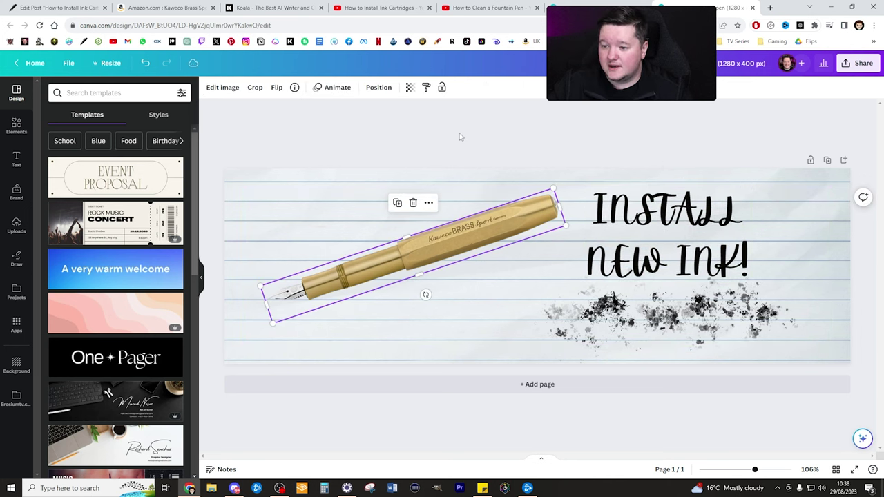
{"action": "left_click", "coordinate": [222, 87]}
{"action": "left_click", "coordinate": [131, 286]}
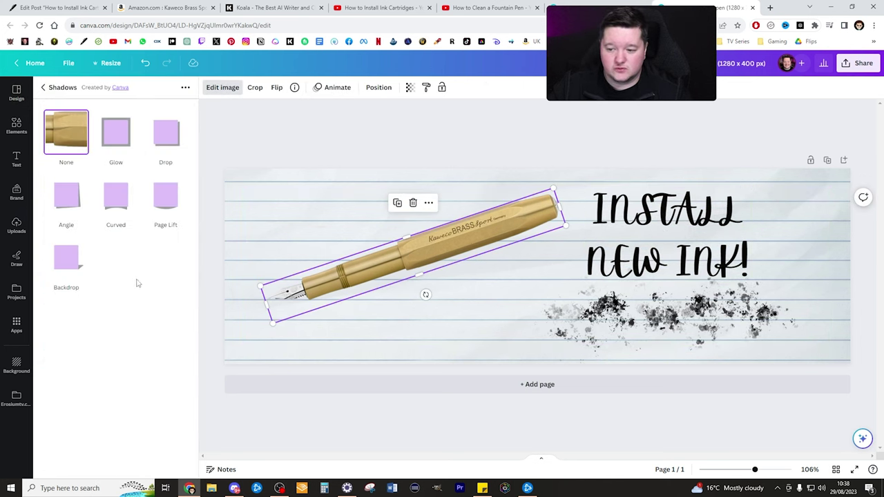
{"action": "left_click", "coordinate": [115, 131]}
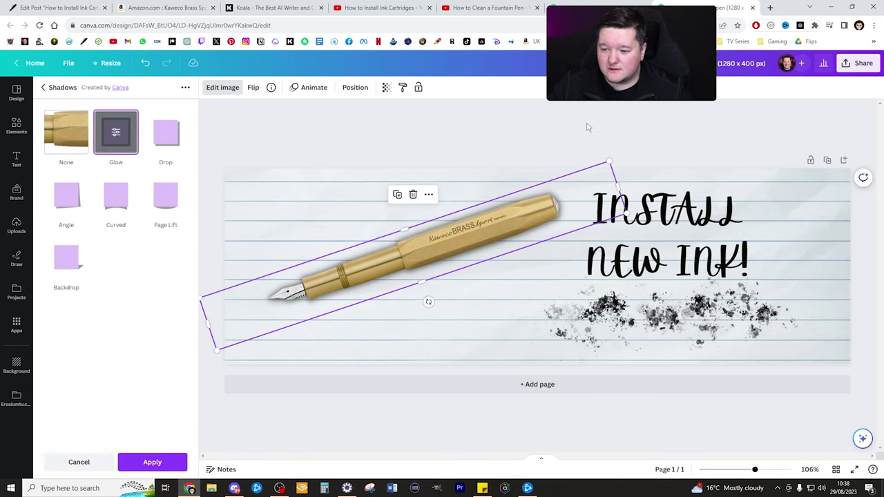
{"action": "left_click", "coordinate": [587, 127]}
{"action": "left_click", "coordinate": [414, 364]}
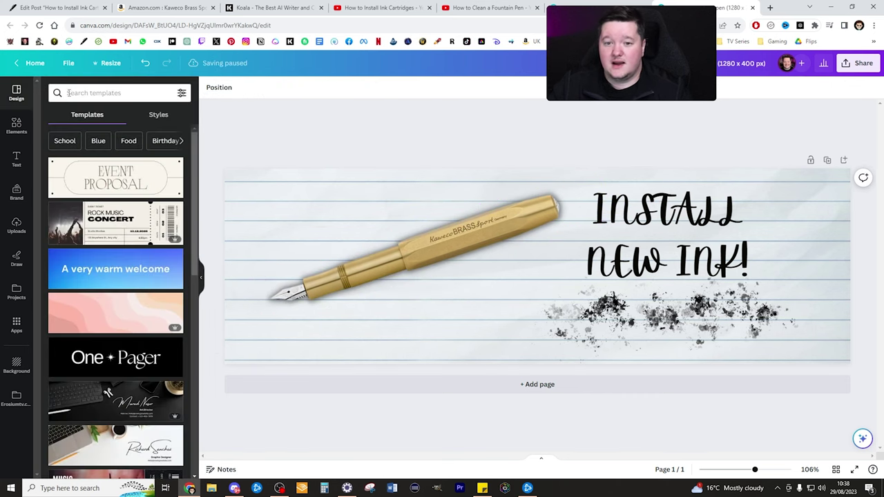
Step: Search the elements for "ink cartridges fountain pen" and add the photo of one upright and one lying cartridge to the banner
{"action": "left_click", "coordinate": [17, 125]}
{"action": "left_click", "coordinate": [93, 92]}
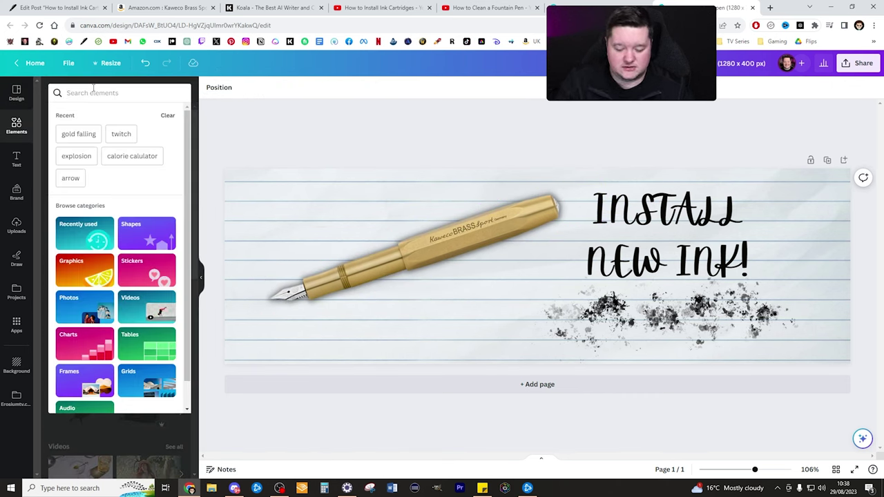
{"action": "type", "text": "ink cartridges fountai"}
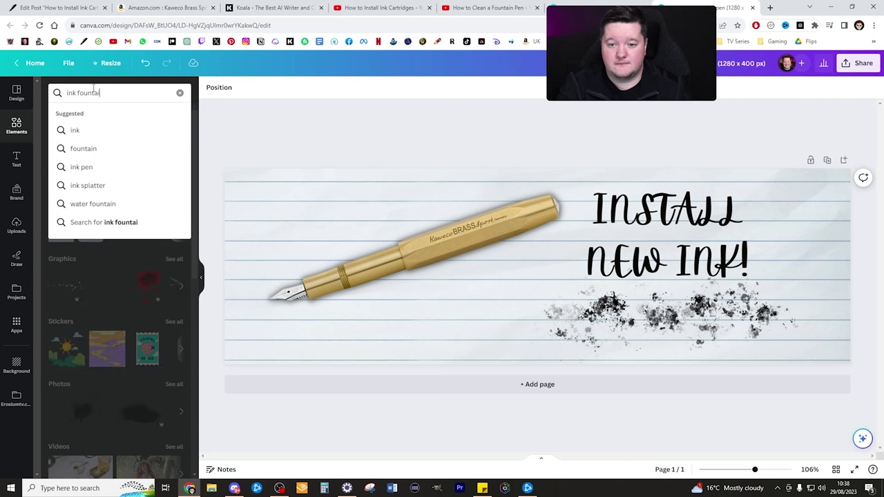
{"action": "type", "text": "n pen"}
{"action": "key", "text": "Return"}
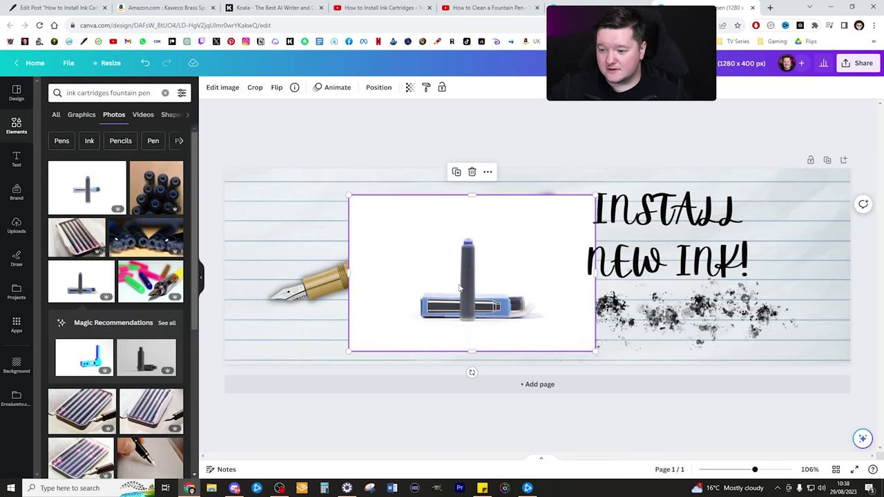
Step: Remove the background from the ink cartridge photo and add a shadow around the cartridges
{"action": "right_click", "coordinate": [465, 285]}
{"action": "left_click", "coordinate": [222, 87]}
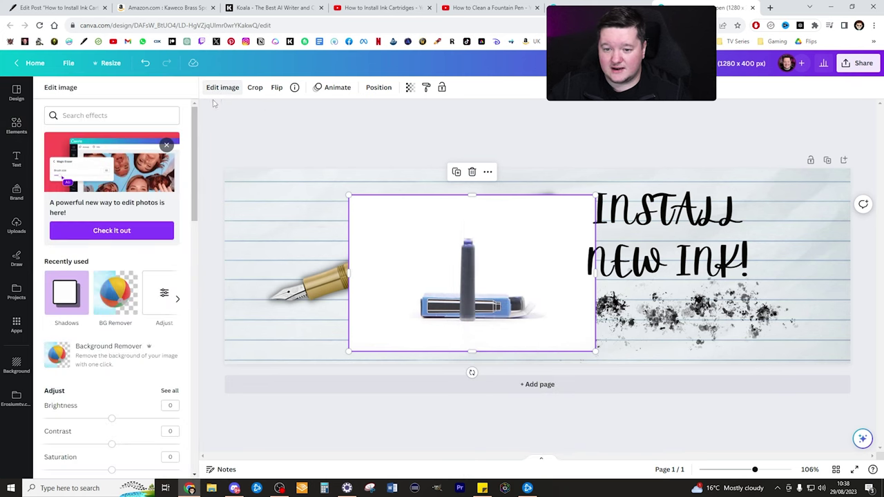
{"action": "left_click", "coordinate": [105, 298]}
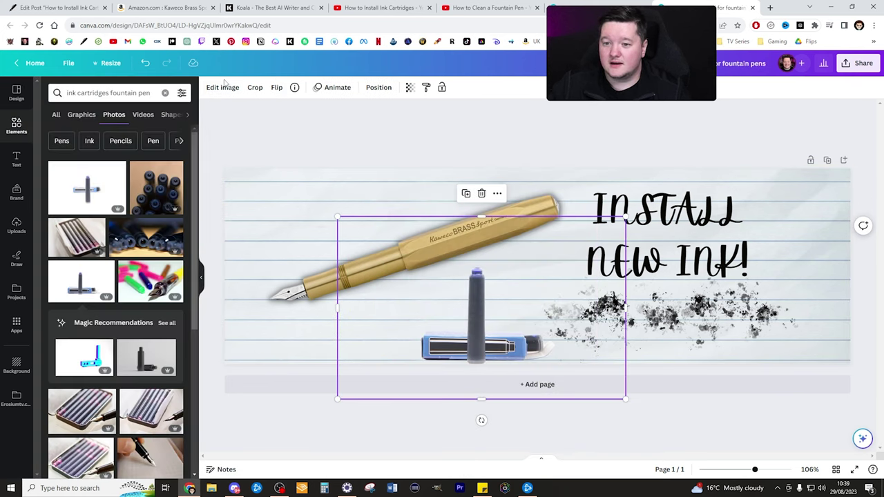
{"action": "left_click", "coordinate": [222, 87]}
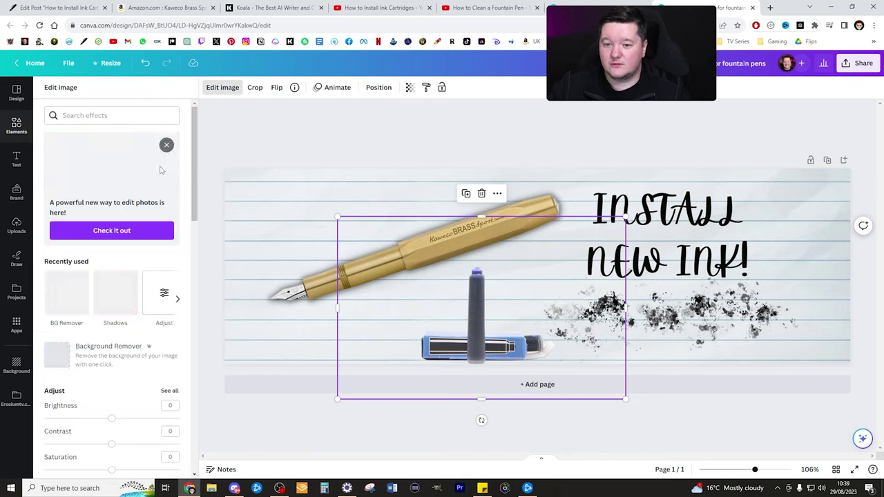
{"action": "left_click", "coordinate": [111, 294]}
{"action": "left_click", "coordinate": [720, 144]}
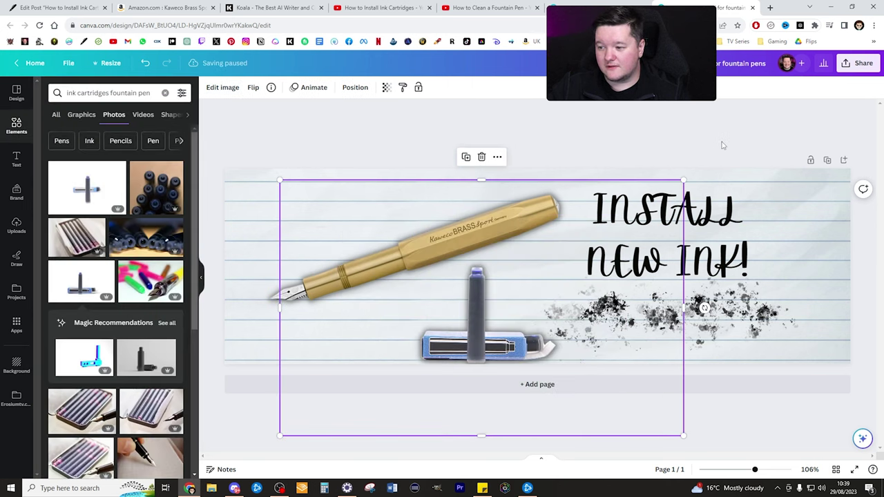
Step: Nudge the cartridge image slightly left and move the brass pen closer to the banner's left edge
{"action": "left_click_drag", "start_coordinate": [483, 314], "coordinate": [475, 314]}
{"action": "left_click", "coordinate": [467, 225]}
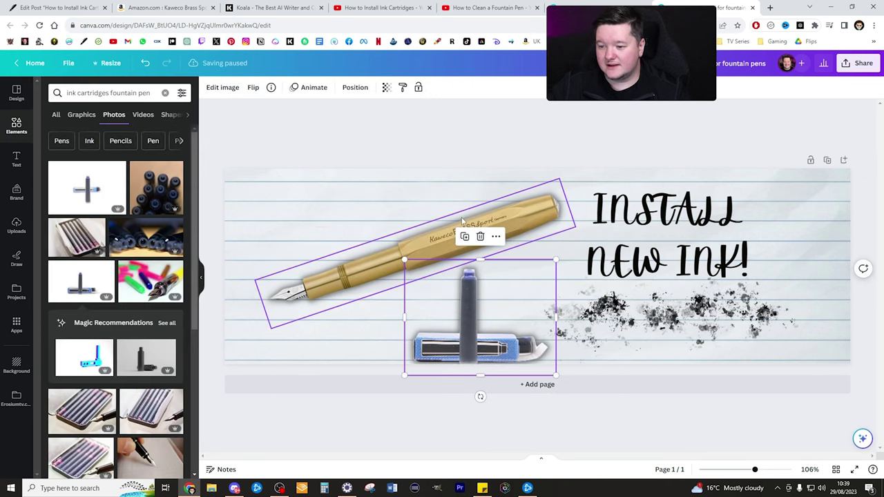
{"action": "left_click_drag", "start_coordinate": [466, 226], "coordinate": [420, 228]}
Step: Delete the black ink splatter graphic and move the cartridge image into its place below the heading
{"action": "scroll", "coordinate": [657, 218], "scroll_direction": "down", "scroll_amount": 5}
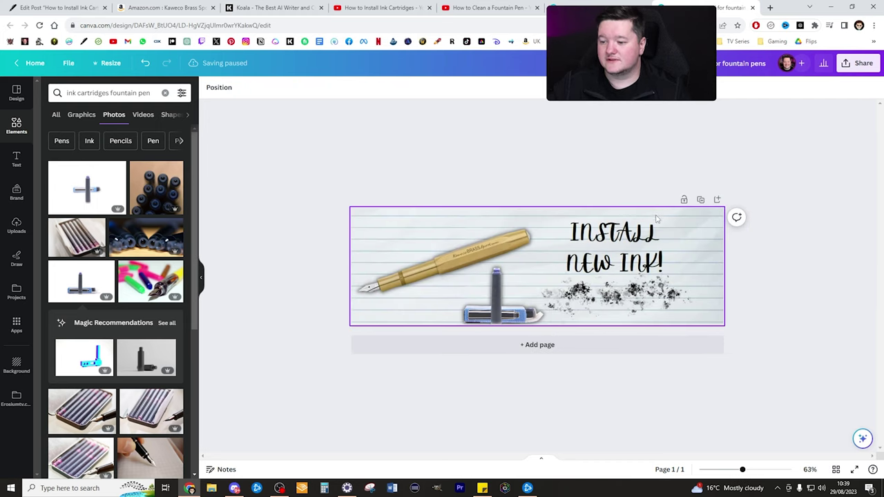
{"action": "mouse_move", "coordinate": [699, 268]}
{"action": "left_mouse_down"}
{"action": "mouse_move", "coordinate": [723, 214]}
{"action": "mouse_move", "coordinate": [494, 195]}
{"action": "left_mouse_up"}
{"action": "left_click_drag", "start_coordinate": [448, 232], "coordinate": [413, 228]}
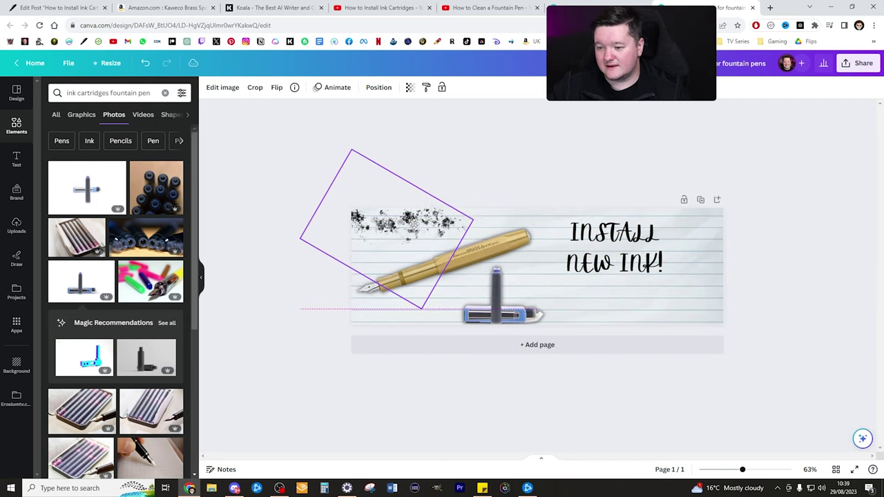
{"action": "key", "text": "Delete"}
{"action": "mouse_move", "coordinate": [492, 312]}
{"action": "left_mouse_down"}
{"action": "mouse_move", "coordinate": [663, 312]}
{"action": "mouse_move", "coordinate": [646, 313]}
{"action": "left_mouse_up"}
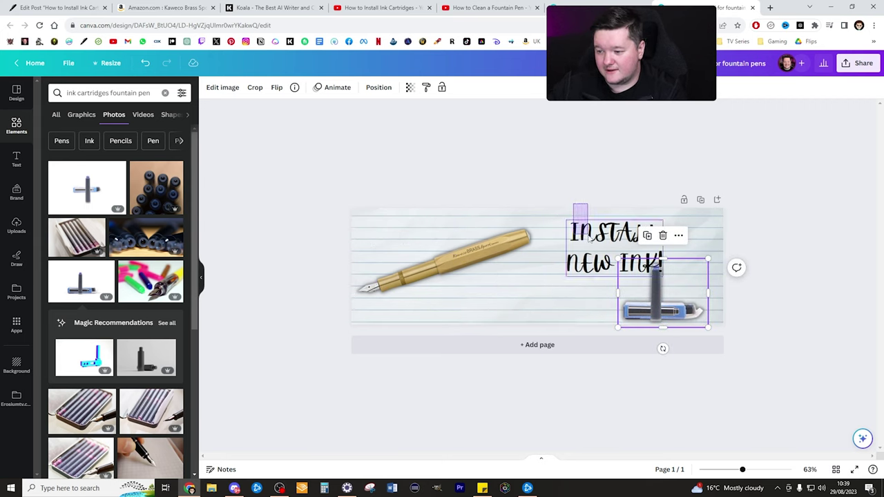
Step: Rearrange the banner so the heading sits between the brass pen, shifted slightly up and right, and the ink cartridges in the lower-right corner
{"action": "mouse_move", "coordinate": [589, 234]}
{"action": "left_mouse_down"}
{"action": "mouse_move", "coordinate": [546, 255]}
{"action": "mouse_move", "coordinate": [544, 268]}
{"action": "left_mouse_up"}
{"action": "left_click_drag", "start_coordinate": [660, 294], "coordinate": [665, 294]}
{"action": "left_click", "coordinate": [804, 244]}
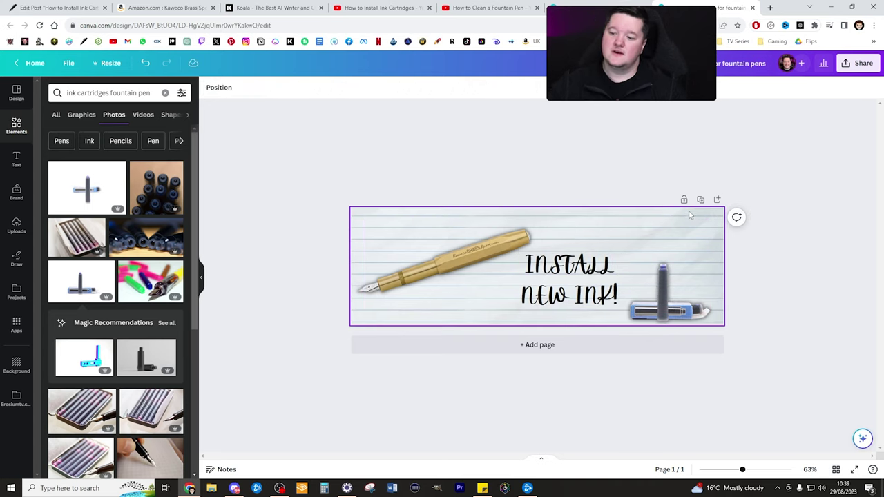
{"action": "left_click_drag", "start_coordinate": [504, 234], "coordinate": [516, 222]}
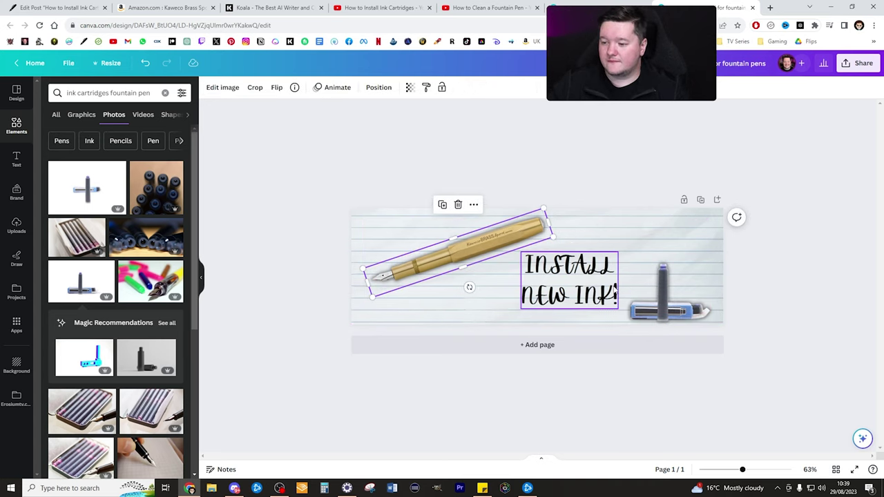
{"action": "left_click", "coordinate": [563, 280]}
{"action": "left_click", "coordinate": [663, 294]}
{"action": "left_click_drag", "start_coordinate": [663, 294], "coordinate": [671, 293]}
Step: Download the finished banner design as a PNG
{"action": "left_click", "coordinate": [858, 63]}
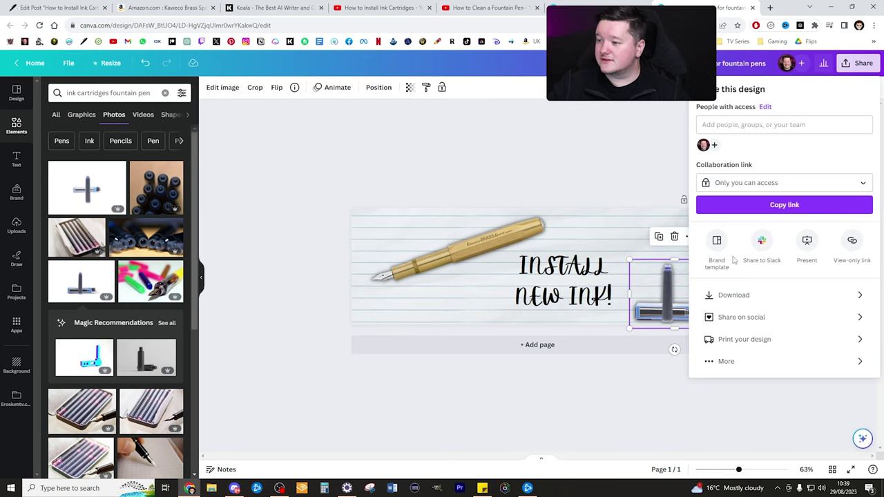
{"action": "left_click", "coordinate": [736, 296]}
{"action": "left_click", "coordinate": [784, 236]}
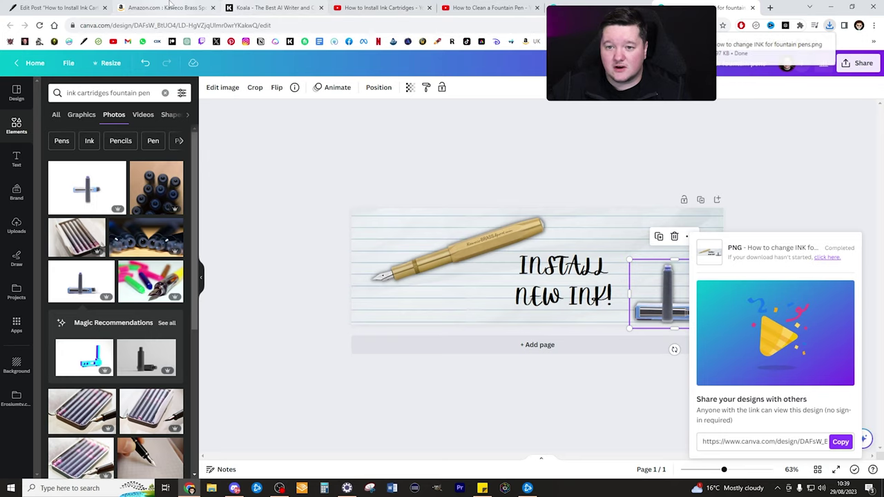
Step: Switch to the WordPress post and insert the downloaded banner image between the blue summary box and Key Takeaways
{"action": "left_click", "coordinate": [59, 7]}
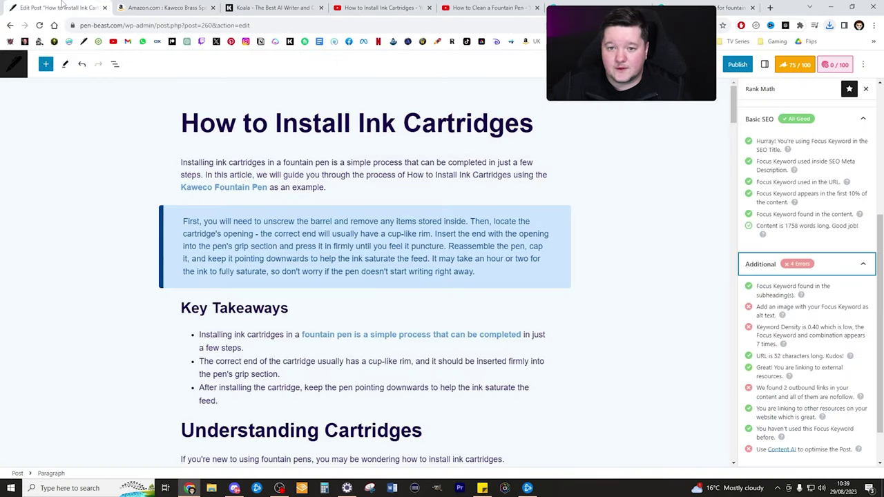
{"action": "left_click", "coordinate": [830, 26]}
{"action": "mouse_move", "coordinate": [763, 63]}
{"action": "left_mouse_down"}
{"action": "mouse_move", "coordinate": [334, 156]}
{"action": "mouse_move", "coordinate": [313, 282]}
{"action": "left_mouse_up"}
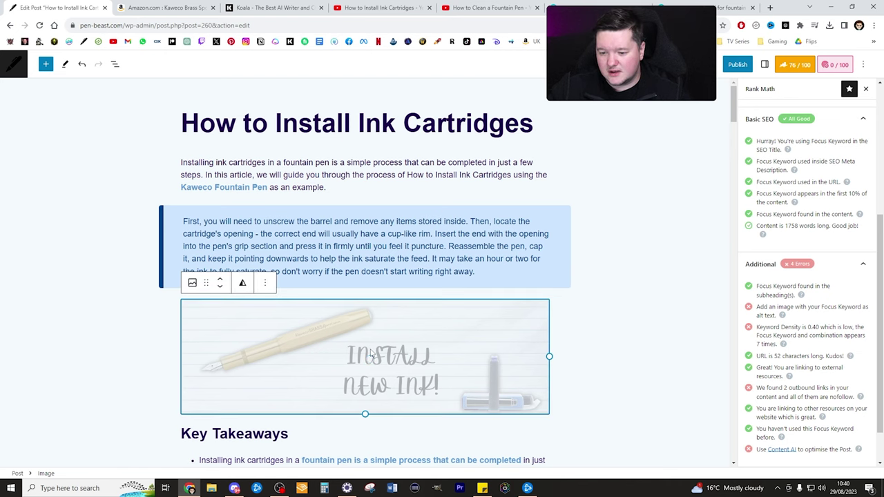
Step: Move the banner image up above the summary box and introduction so it sits directly below the post title
{"action": "scroll", "coordinate": [579, 280], "scroll_direction": "down", "scroll_amount": 1}
{"action": "scroll", "coordinate": [579, 281], "scroll_direction": "down", "scroll_amount": 3}
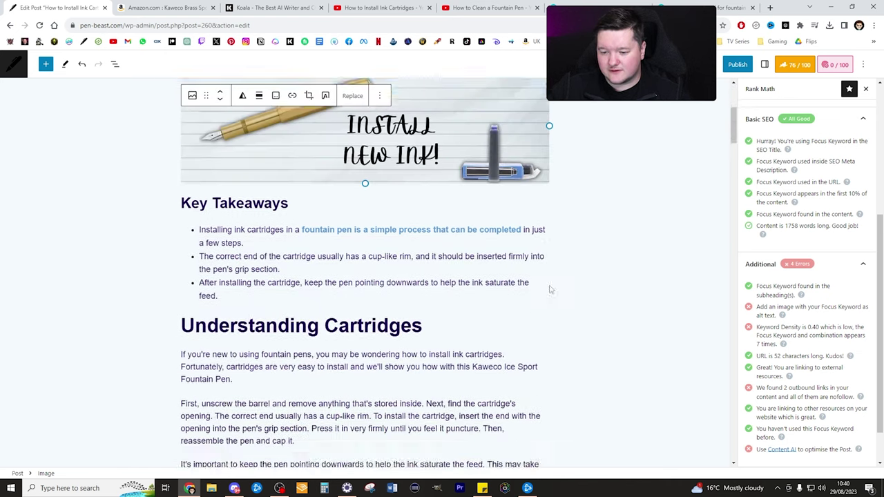
{"action": "scroll", "coordinate": [541, 298], "scroll_direction": "up", "scroll_amount": 3}
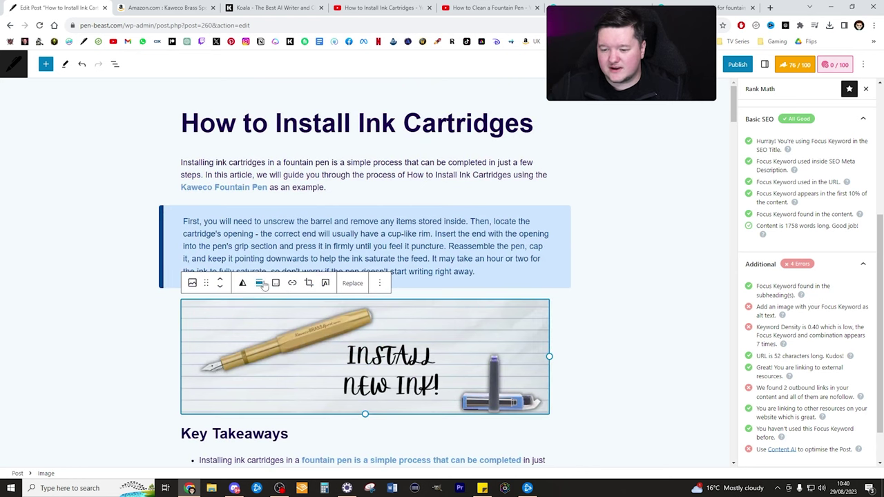
{"action": "left_click", "coordinate": [220, 280]}
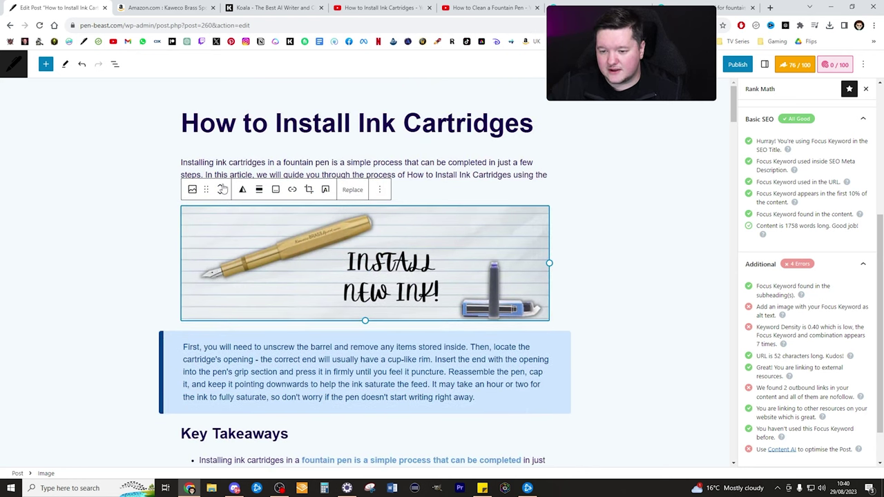
{"action": "left_click", "coordinate": [219, 185]}
{"action": "left_click", "coordinate": [624, 183]}
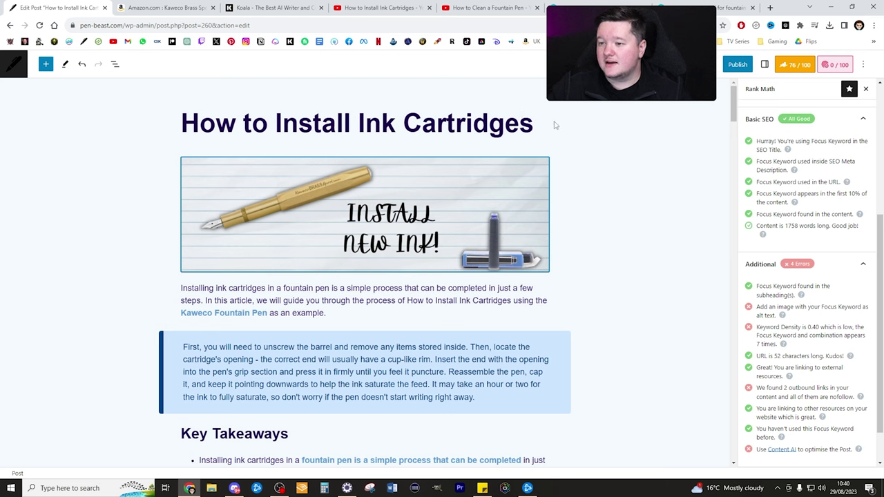
Step: Copy the post title "How to Install Ink Cartridges" into the banner's alternative text and recheck the Rank Math SEO checklist
{"action": "triple_click", "coordinate": [527, 122]}
{"action": "key", "text": "ctrl+c"}
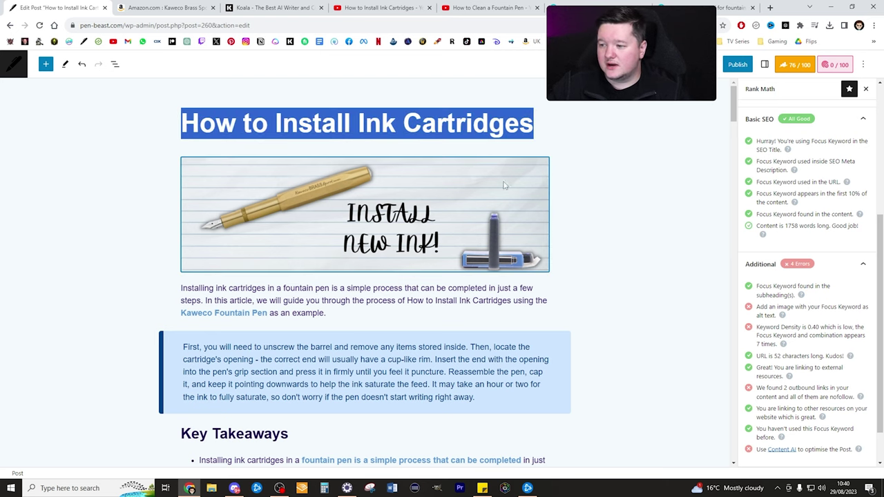
{"action": "left_click", "coordinate": [764, 65]}
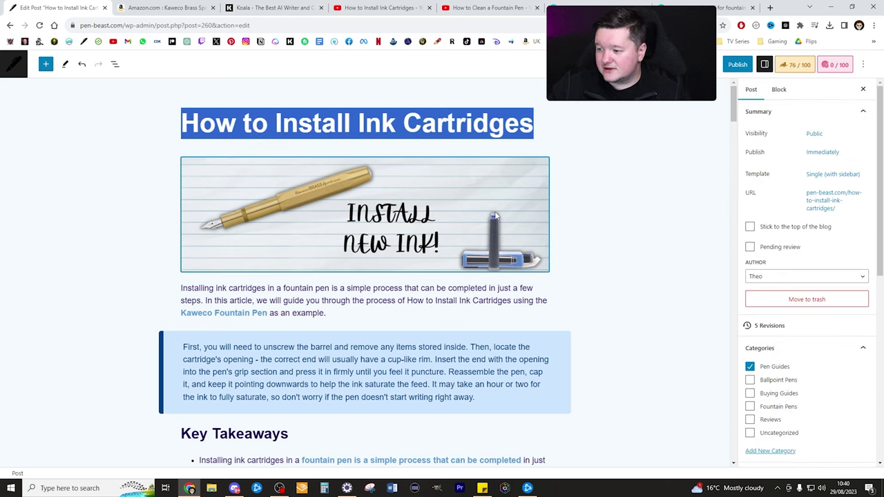
{"action": "left_click", "coordinate": [592, 208]}
{"action": "left_click", "coordinate": [489, 200]}
{"action": "left_click", "coordinate": [808, 206]}
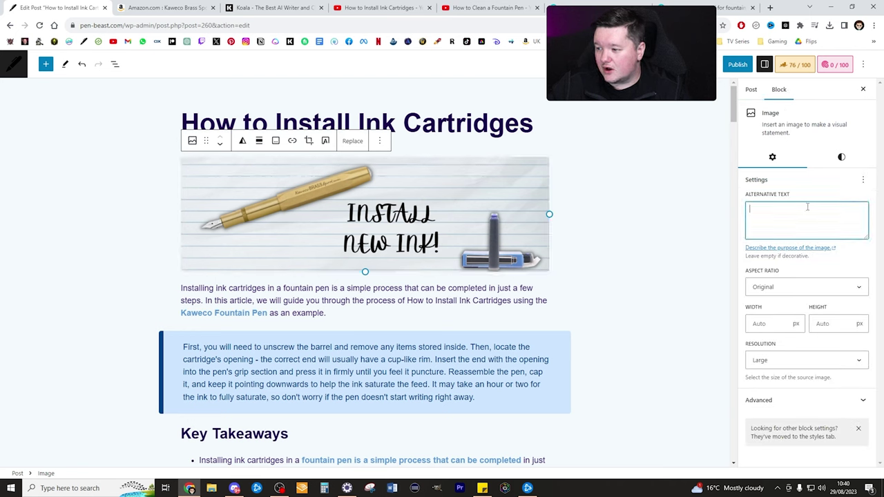
{"action": "key", "text": "ctrl+v"}
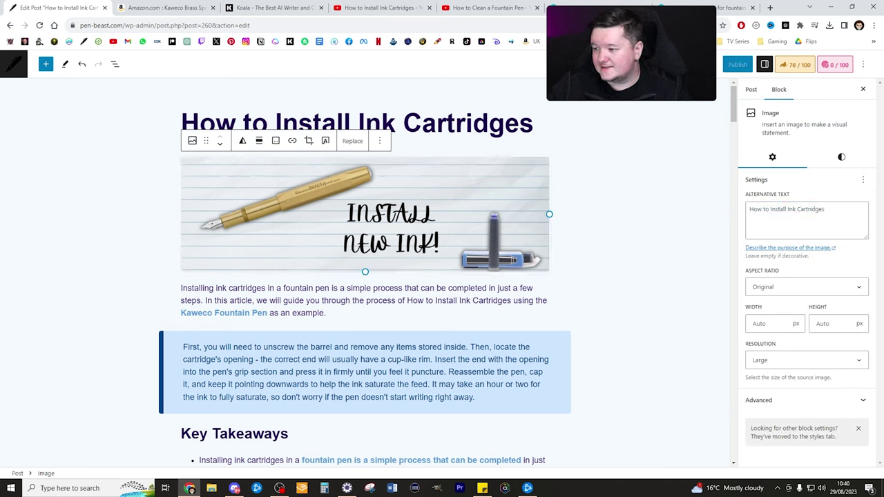
{"action": "left_click", "coordinate": [787, 65]}
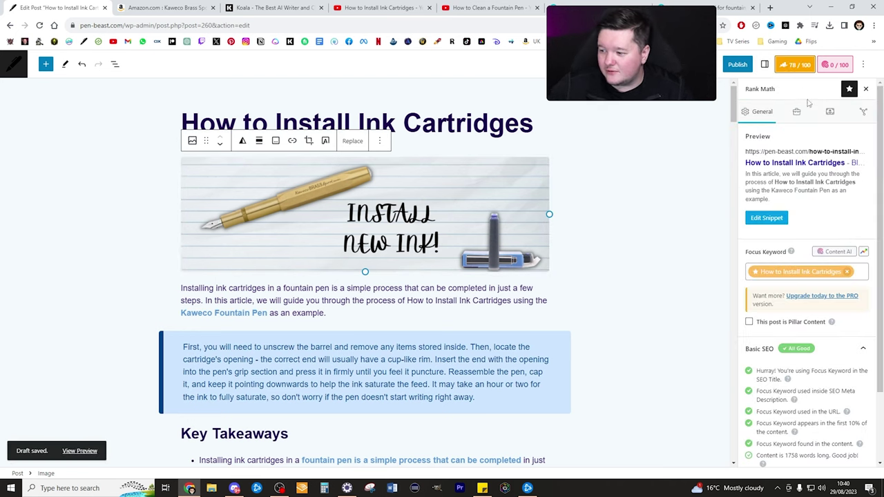
{"action": "scroll", "coordinate": [785, 230], "scroll_direction": "down", "scroll_amount": 2}
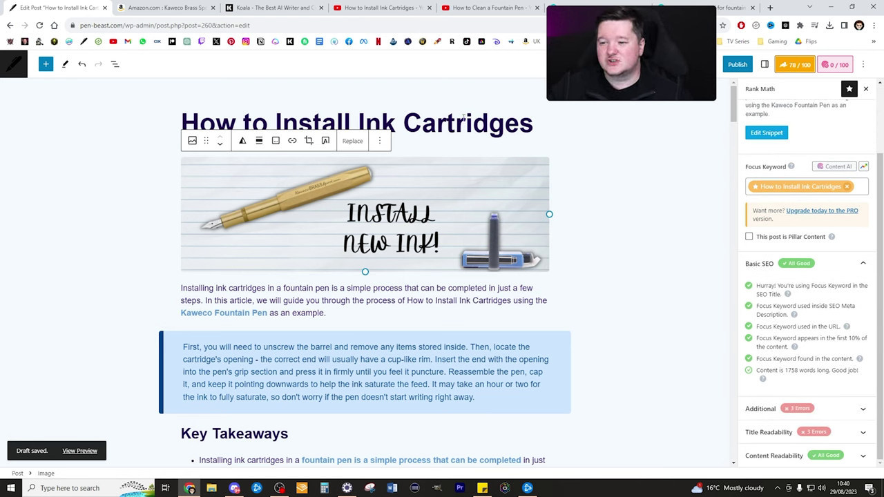
Step: Ask KoalaChat to retitle the article "How to Install Ink Cartridges" using the keyword "How to Install Ink Cartridges"
{"action": "left_click", "coordinate": [277, 8]}
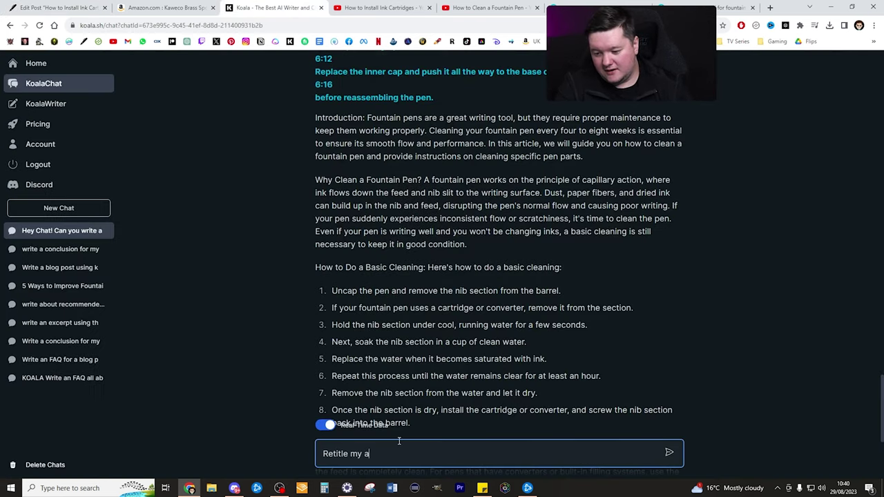
{"action": "type", "text": "le:"}
{"action": "type", "text": "\"How to Install Ink Cartridges\""}
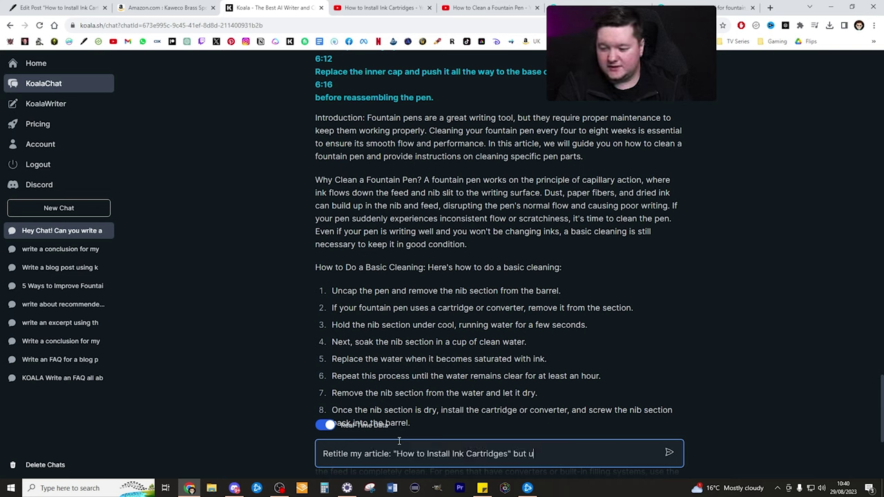
{"action": "type", "text": "but use the keyword \""}
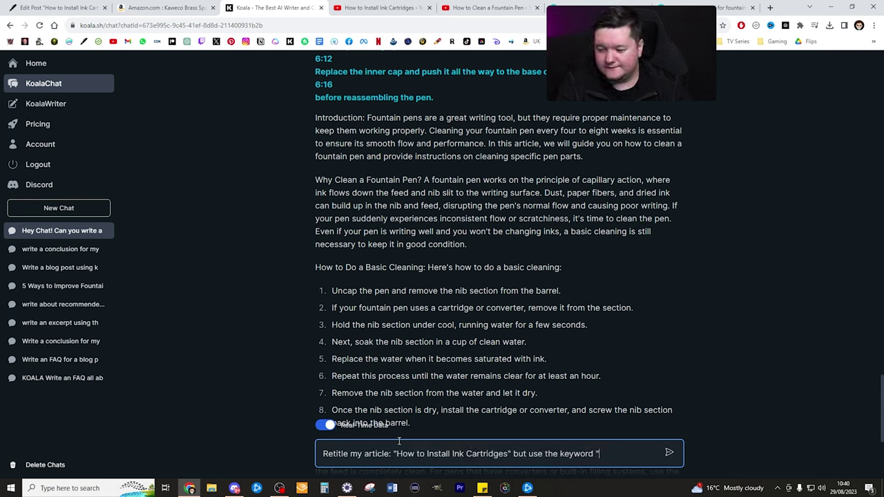
{"action": "key", "text": "ctrl+v"}
{"action": "key", "text": "Return"}
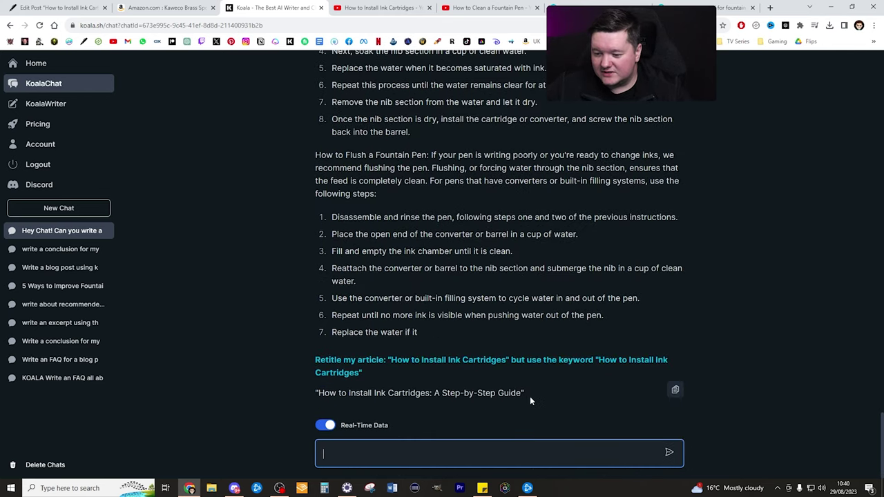
Step: Copy the suggested title into the WordPress post so it reads "How to Install Ink Cartridges: A Step-by-Step Guide", without quotation marks
{"action": "left_click", "coordinate": [676, 390]}
{"action": "left_click", "coordinate": [59, 8]}
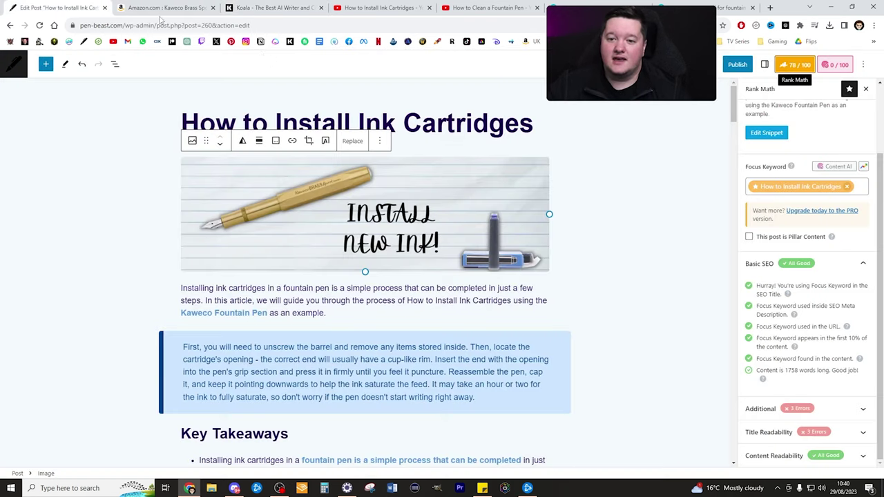
{"action": "double_click", "coordinate": [439, 135]}
{"action": "key", "text": "ctrl+v"}
{"action": "key", "text": "ctrl+Home"}
{"action": "key", "text": "Delete"}
{"action": "key", "text": "Delete"}
{"action": "key", "text": "Delete"}
{"action": "key", "text": "Delete"}
{"action": "key", "text": "Delete"}
{"action": "key", "text": "Delete"}
{"action": "key", "text": "Delete"}
{"action": "key", "text": "Delete"}
{"action": "key", "text": "Delete"}
{"action": "key", "text": "Delete"}
{"action": "key", "text": "Delete"}
{"action": "key", "text": "Delete"}
{"action": "key", "text": "Delete"}
{"action": "key", "text": "Delete"}
{"action": "key", "text": "Delete"}
{"action": "key", "text": "Delete"}
{"action": "key", "text": "Delete"}
{"action": "key", "text": "Delete"}
{"action": "key", "text": "Delete"}
{"action": "key", "text": "Delete"}
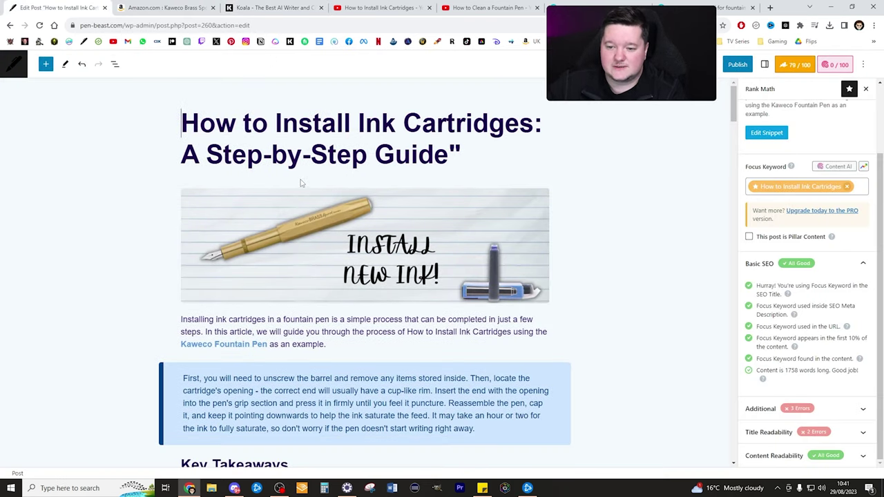
{"action": "key", "text": "End"}
{"action": "key", "text": "BackSpace"}
Step: Insert the "Product block 1" pattern from Popcorn products into the empty block above the Conclusion heading
{"action": "scroll", "coordinate": [640, 142], "scroll_direction": "down", "scroll_amount": 1}
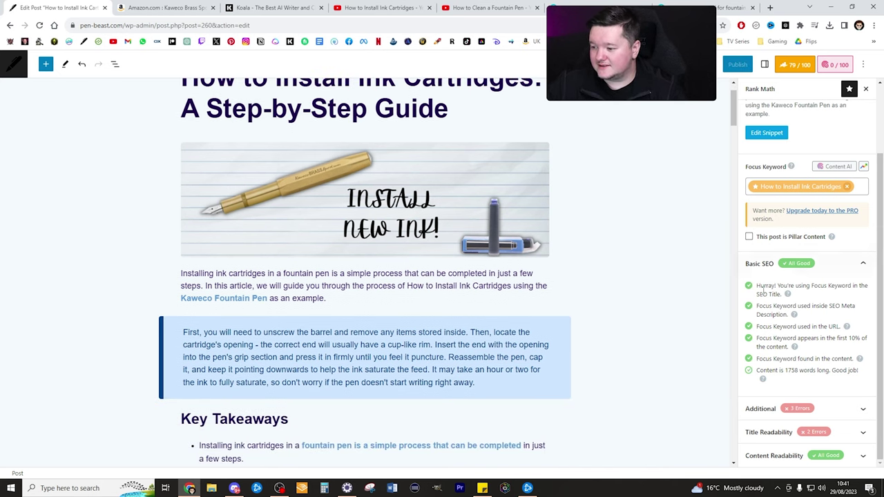
{"action": "scroll", "coordinate": [543, 220], "scroll_direction": "down", "scroll_amount": 10}
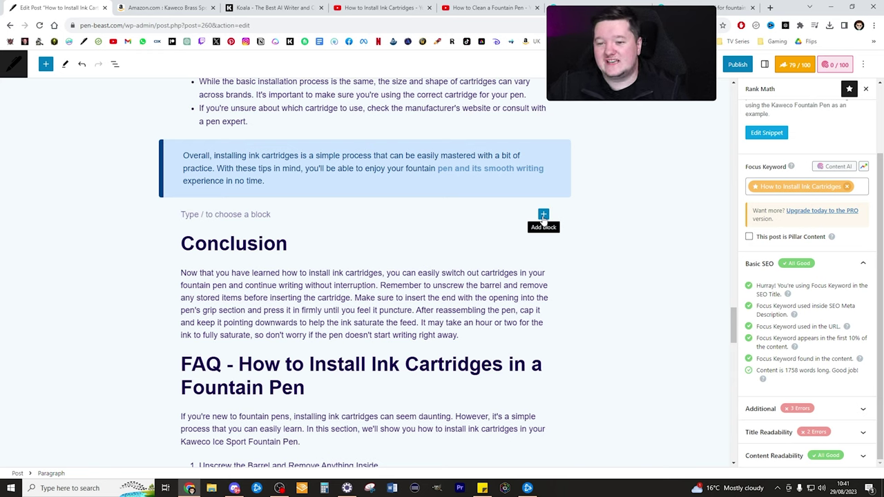
{"action": "left_click", "coordinate": [543, 215]}
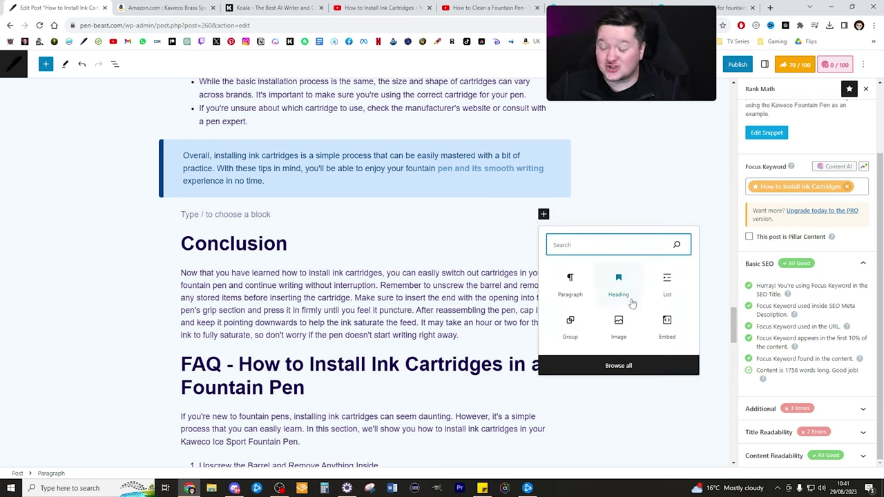
{"action": "left_click", "coordinate": [621, 366]}
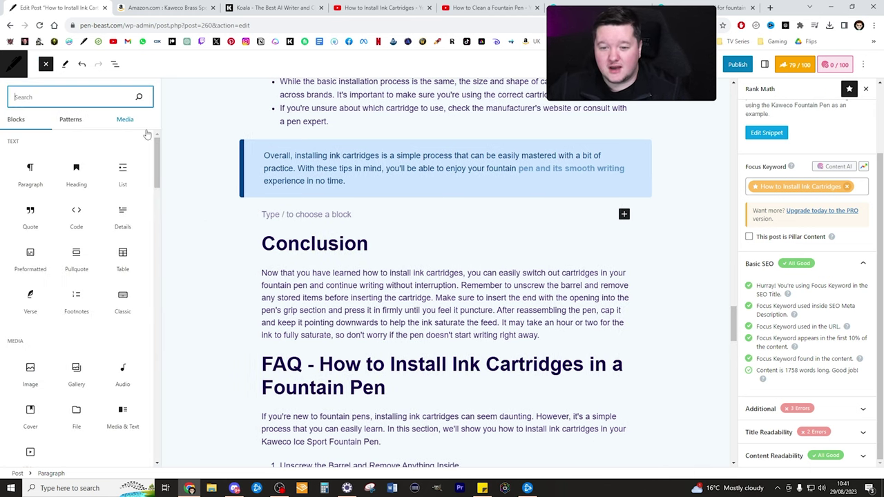
{"action": "left_click", "coordinate": [80, 119]}
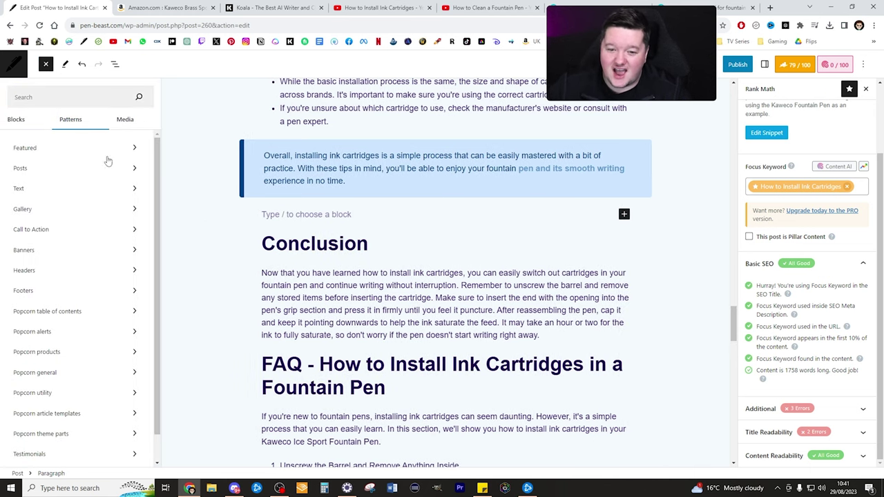
{"action": "scroll", "coordinate": [116, 295], "scroll_direction": "down", "scroll_amount": 1}
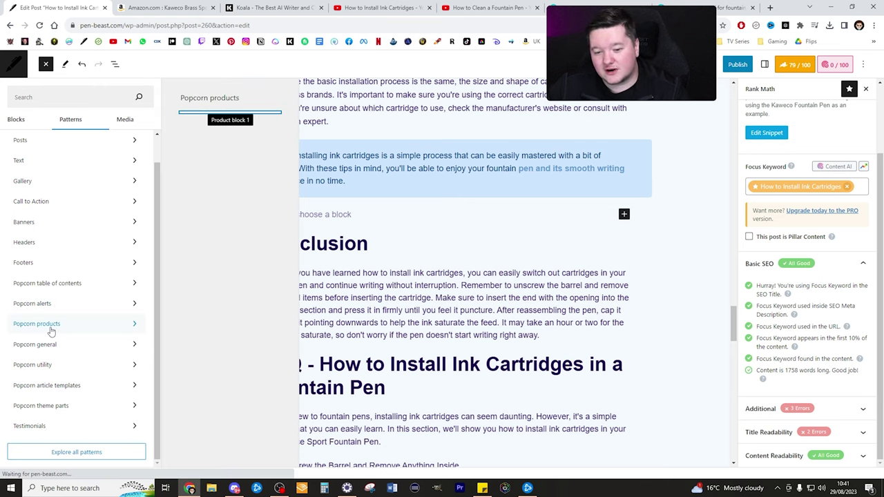
{"action": "left_click", "coordinate": [53, 326]}
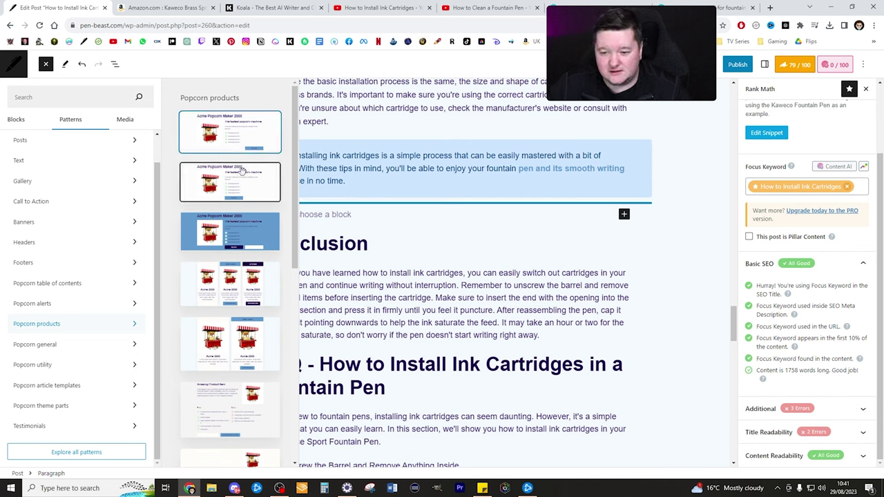
{"action": "left_click", "coordinate": [230, 131]}
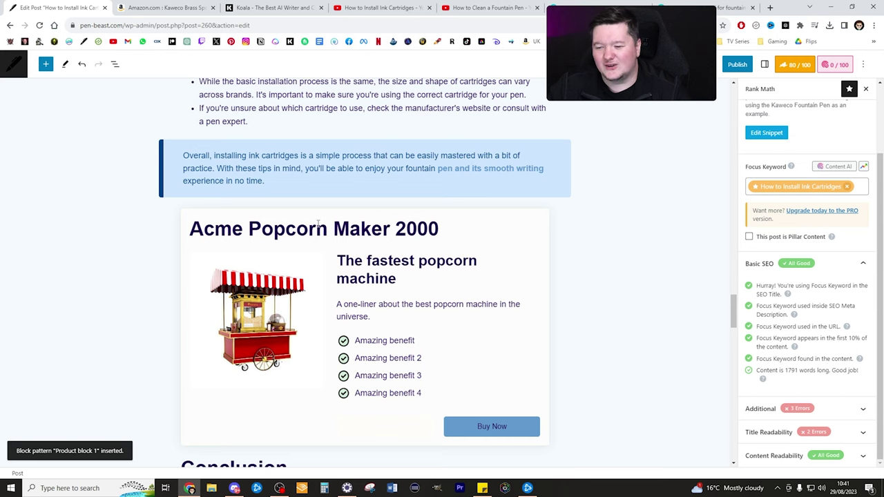
Step: Delete the empty button beside Buy Now in the product box
{"action": "left_click", "coordinate": [387, 419]}
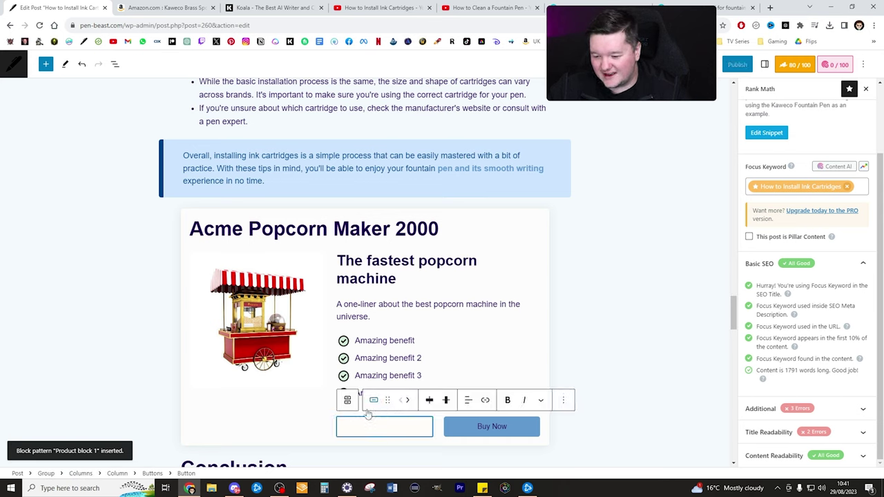
{"action": "left_click", "coordinate": [347, 400]}
{"action": "left_click", "coordinate": [463, 400]}
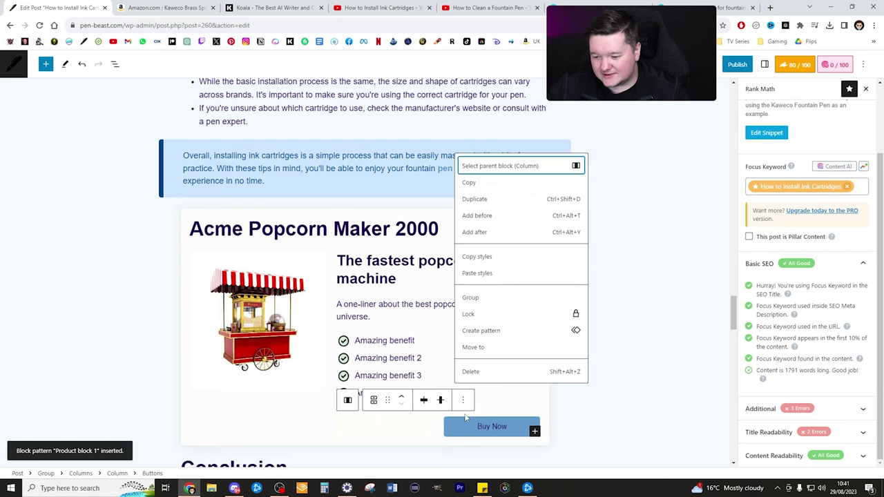
{"action": "left_click", "coordinate": [411, 420]}
{"action": "left_click", "coordinate": [563, 400]}
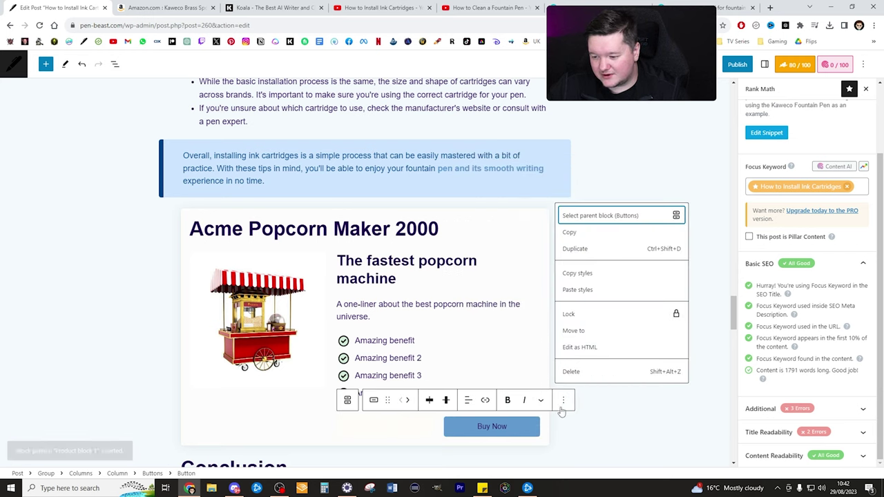
{"action": "left_click", "coordinate": [582, 370]}
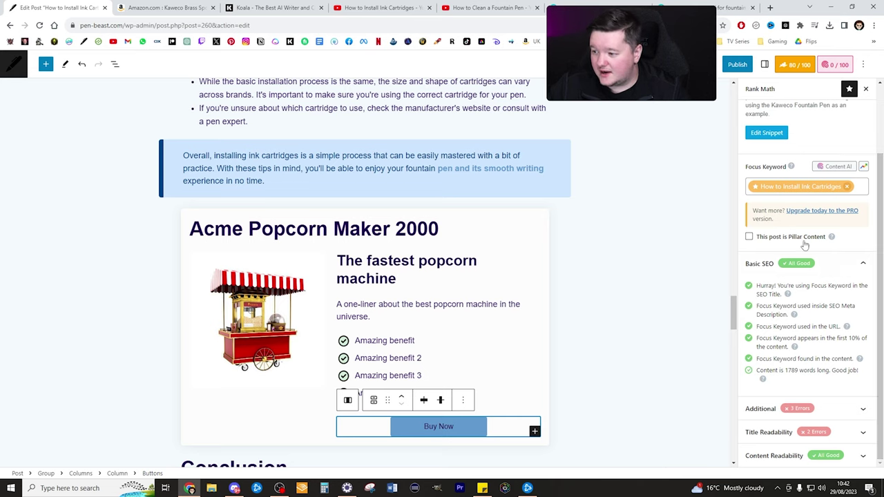
Step: Set the width of the Buy Now button in the product box to 100%
{"action": "left_click", "coordinate": [765, 64]}
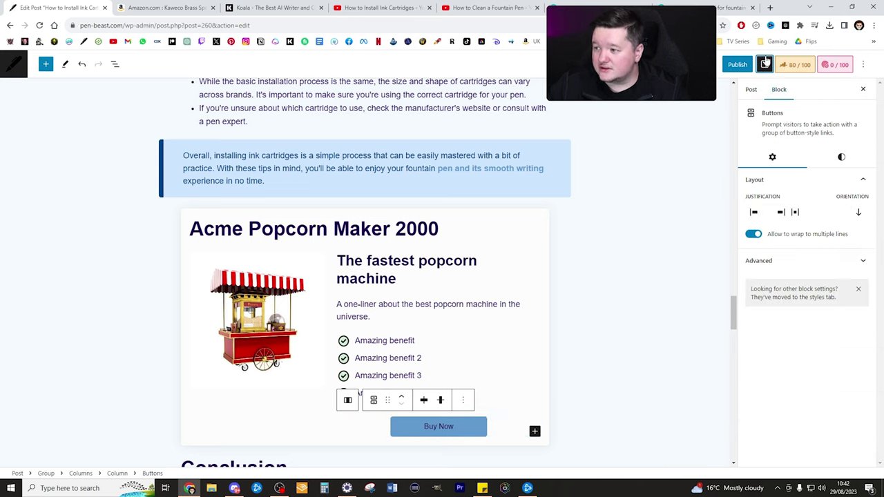
{"action": "left_click", "coordinate": [482, 429]}
{"action": "left_click", "coordinate": [506, 428]}
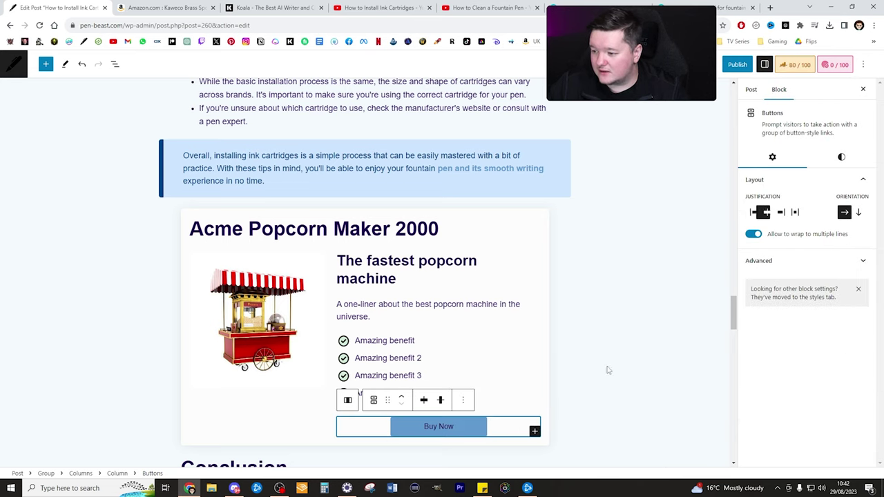
{"action": "left_click", "coordinate": [551, 384]}
{"action": "left_click", "coordinate": [525, 425]}
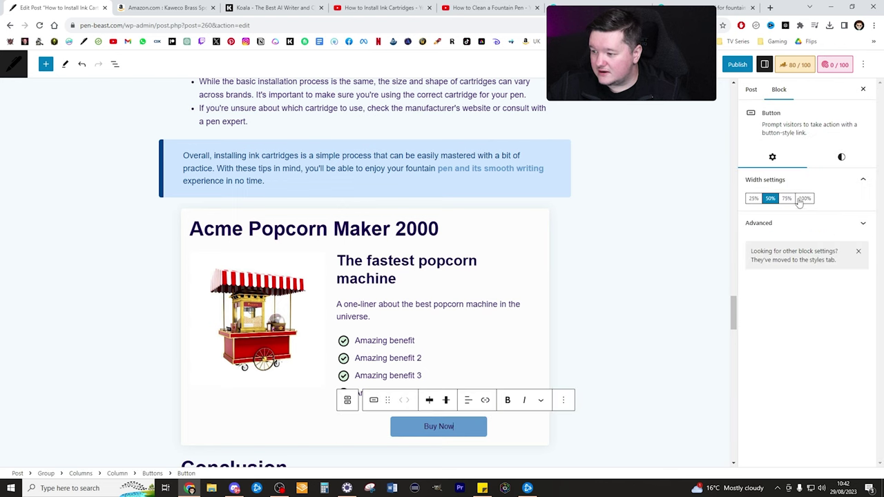
{"action": "left_click", "coordinate": [804, 198]}
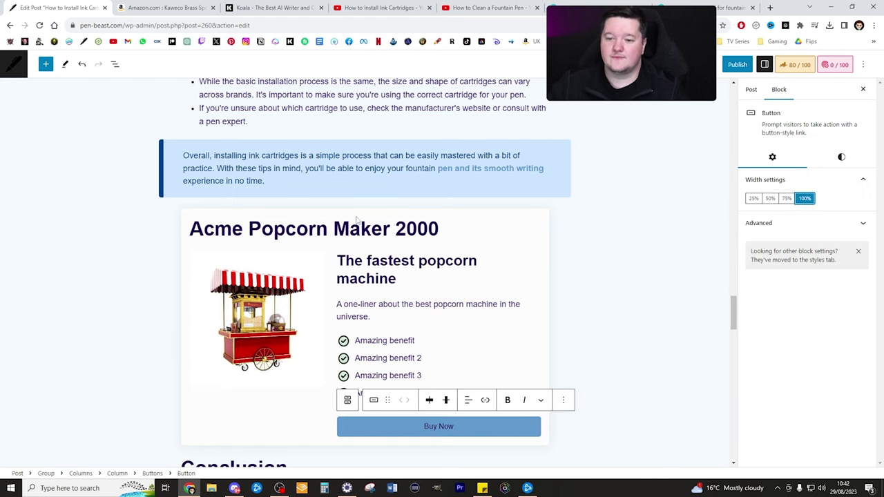
Step: Relabel the product box button "Check Prices Now of this Fountain Pen!" and make the text bold
{"action": "scroll", "coordinate": [446, 327], "scroll_direction": "down", "scroll_amount": 2}
{"action": "triple_click", "coordinate": [442, 334]}
{"action": "type", "text": "Che"}
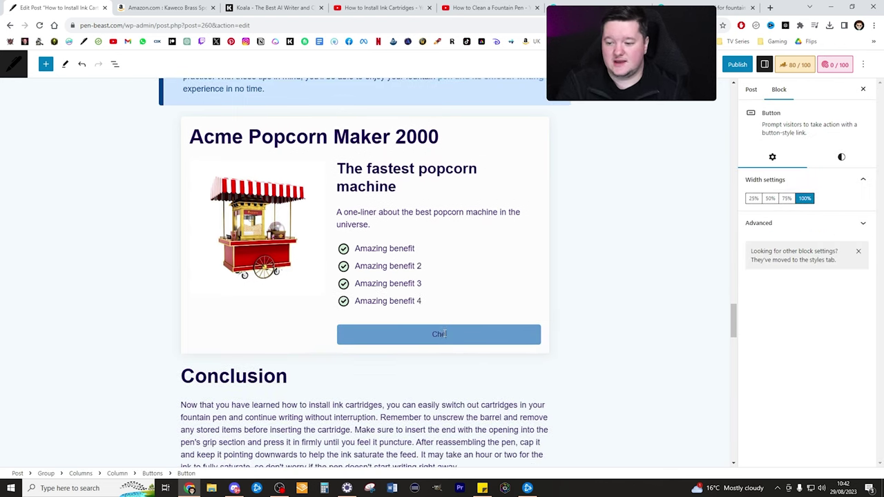
{"action": "type", "text": "ck Prices Now of this Fountain Pen!"}
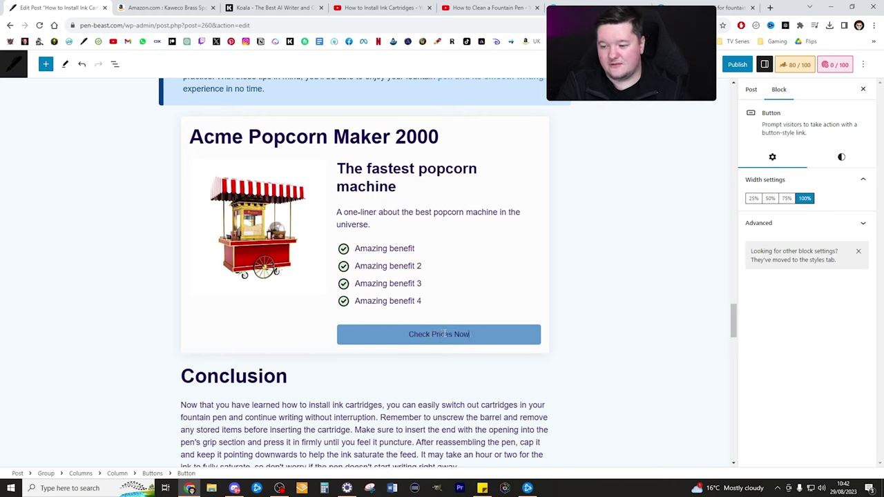
{"action": "triple_click", "coordinate": [458, 335]}
{"action": "left_click", "coordinate": [482, 240]}
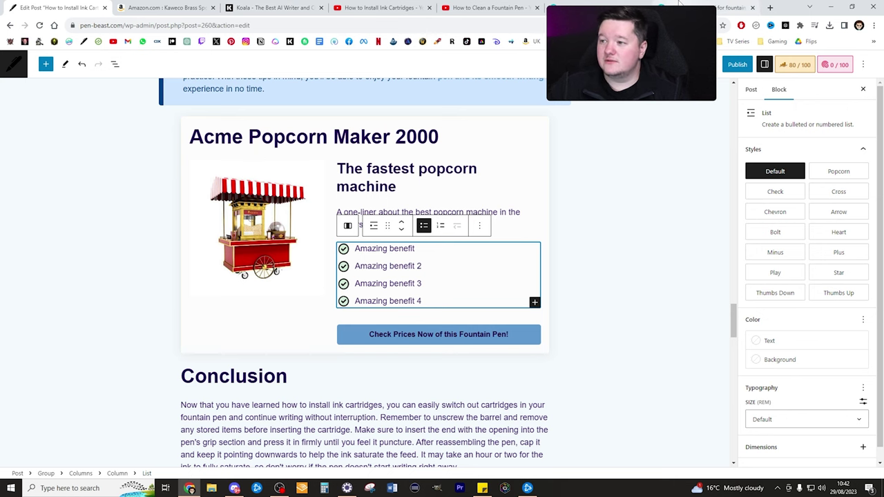
Step: Replace the product box heading with the product name from the Amazon listing, trimmed to "Kaweco Brass Sport Fountain Pen"
{"action": "left_click", "coordinate": [166, 7]}
{"action": "left_click", "coordinate": [493, 153]}
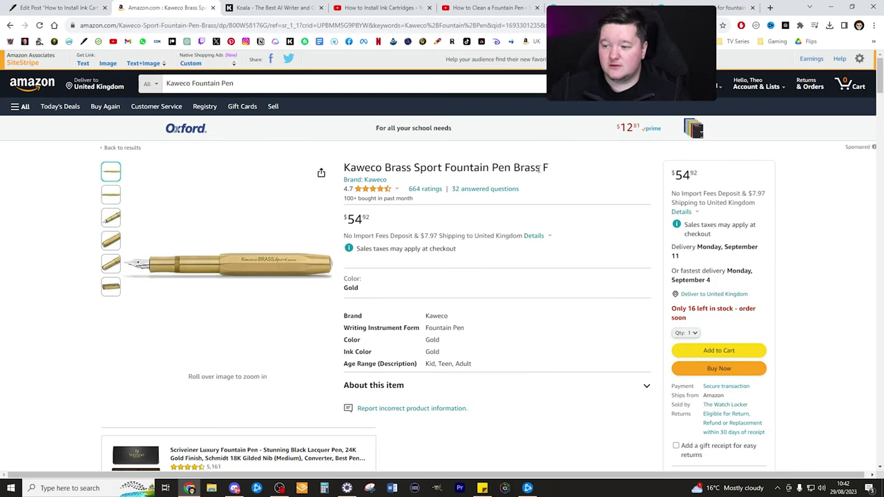
{"action": "left_click_drag", "start_coordinate": [546, 167], "coordinate": [345, 168]}
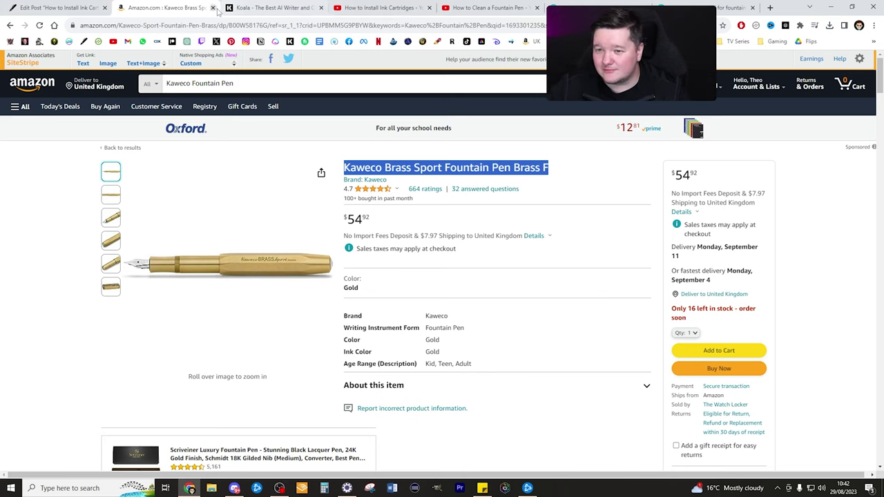
{"action": "left_click", "coordinate": [59, 8]}
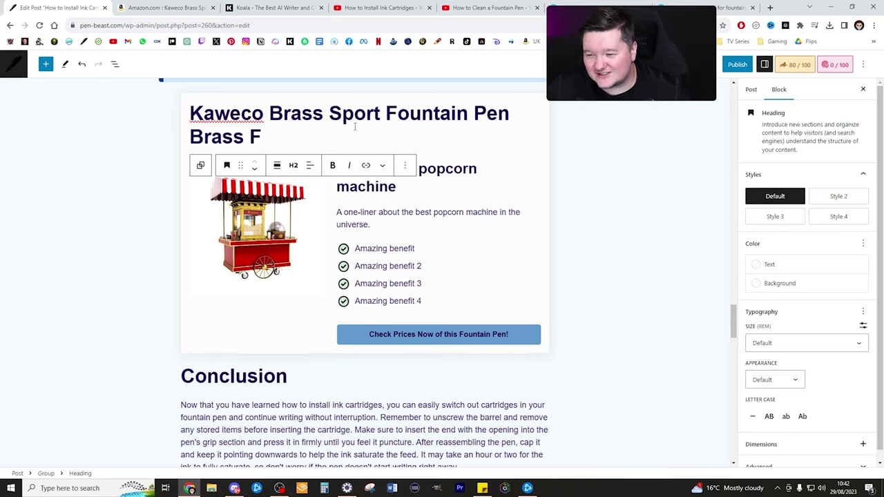
{"action": "key", "text": "shift+Left"}
{"action": "key", "text": "shift+Left"}
{"action": "key", "text": "shift+Left"}
{"action": "key", "text": "shift+Left"}
{"action": "key", "text": "shift+Left"}
{"action": "key", "text": "shift+Left"}
{"action": "key", "text": "shift+Left"}
{"action": "key", "text": "BackSpace"}
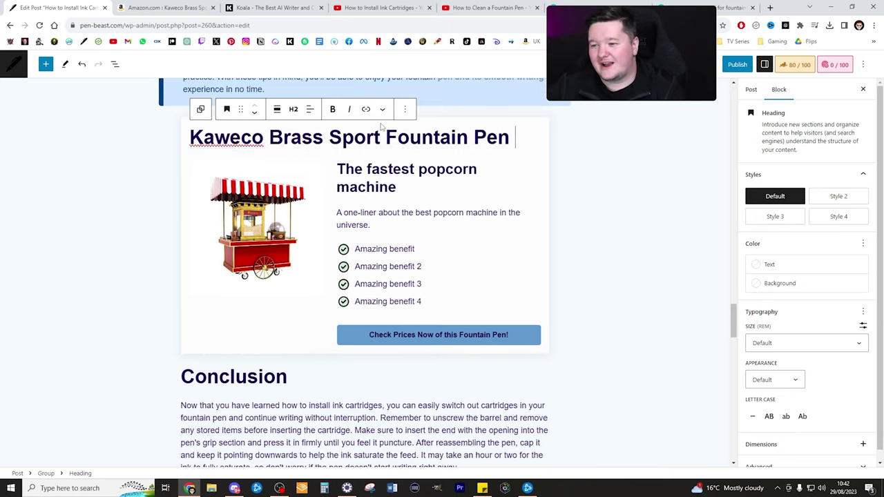
Step: Change the product box subheading to "GLIDES across the paper!"
{"action": "triple_click", "coordinate": [402, 176]}
{"action": "type", "text": "GLI"}
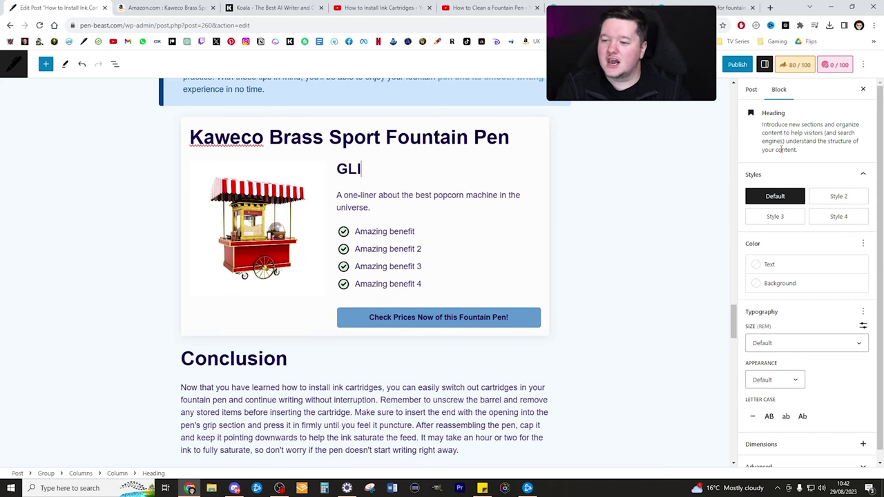
{"action": "type", "text": "DES across"}
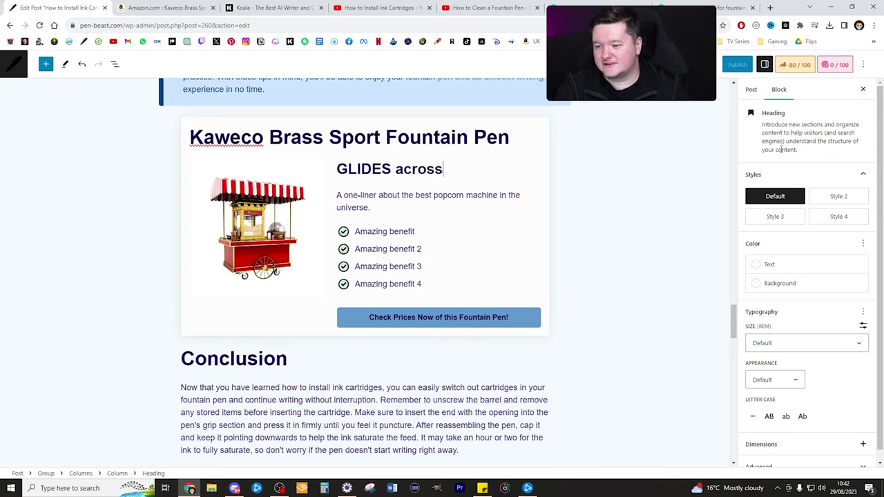
{"action": "type", "text": " the paper!"}
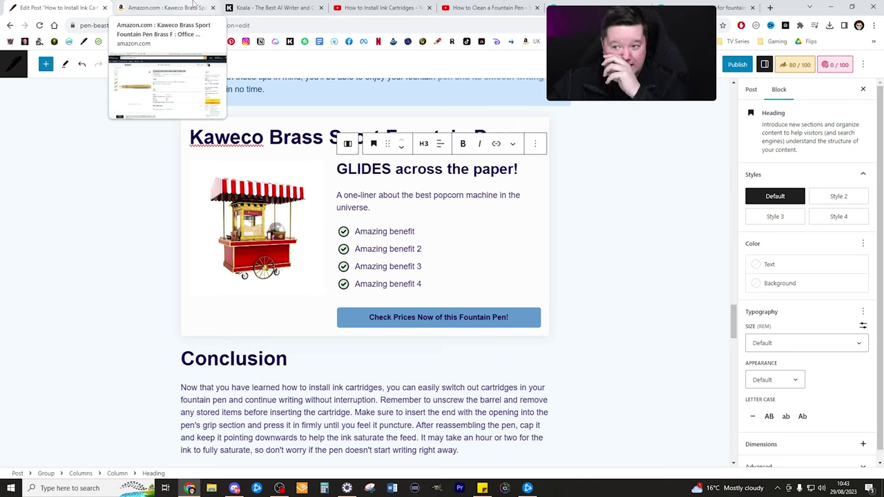
Step: Delete the placeholder one-liner paragraph below the product box subheading
{"action": "triple_click", "coordinate": [407, 196]}
{"action": "key", "text": "BackSpace"}
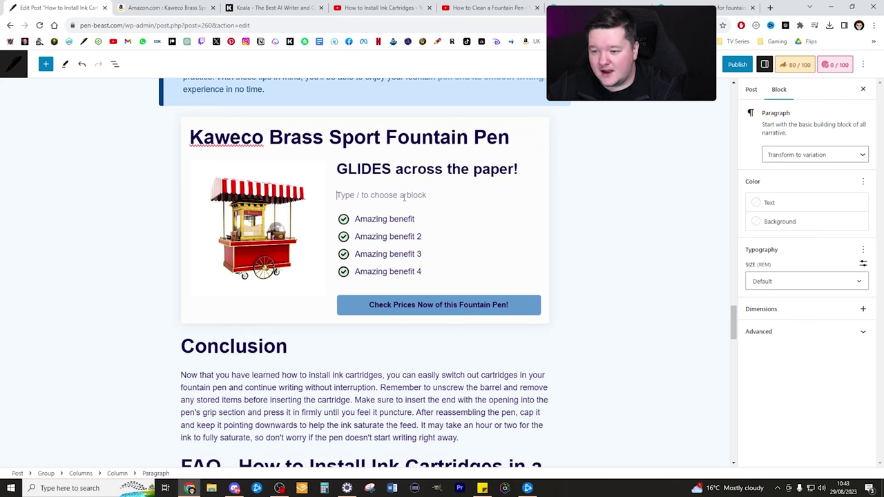
{"action": "key", "text": "BackSpace"}
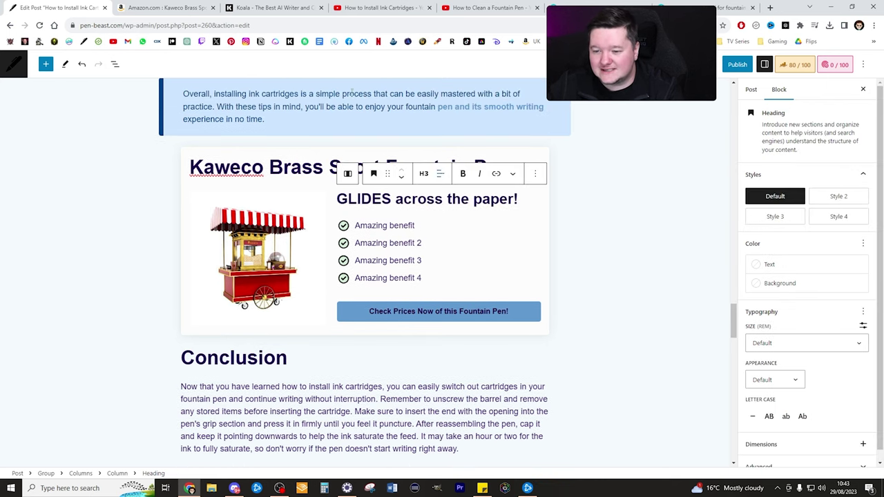
Step: Select the pen's brand-to-age-range details on the Amazon page, and clear the four placeholder benefits from the product box list
{"action": "key", "text": "ctrl+Tab"}
{"action": "scroll", "coordinate": [423, 225], "scroll_direction": "down", "scroll_amount": 3}
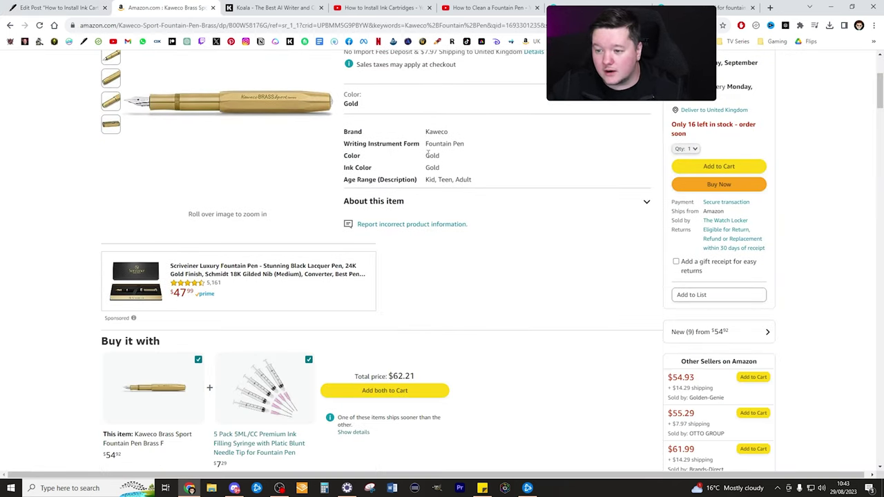
{"action": "scroll", "coordinate": [426, 153], "scroll_direction": "up", "scroll_amount": 1}
{"action": "left_click_drag", "start_coordinate": [486, 226], "coordinate": [343, 183]}
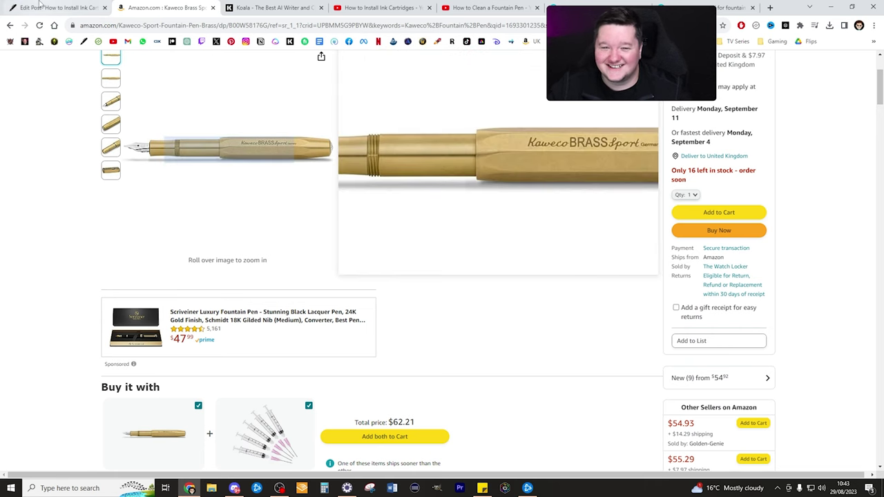
{"action": "key", "text": "ctrl+shift+Tab"}
{"action": "left_click_drag", "start_coordinate": [421, 277], "coordinate": [348, 220]}
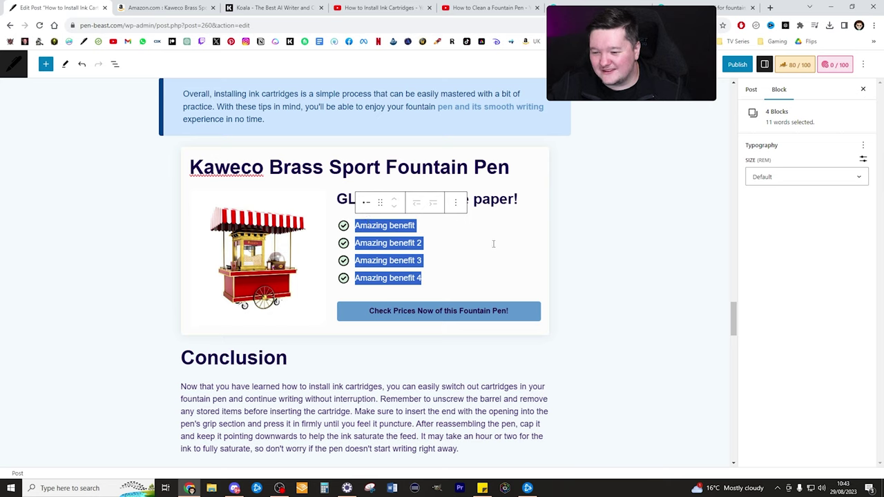
{"action": "key", "text": "BackSpace"}
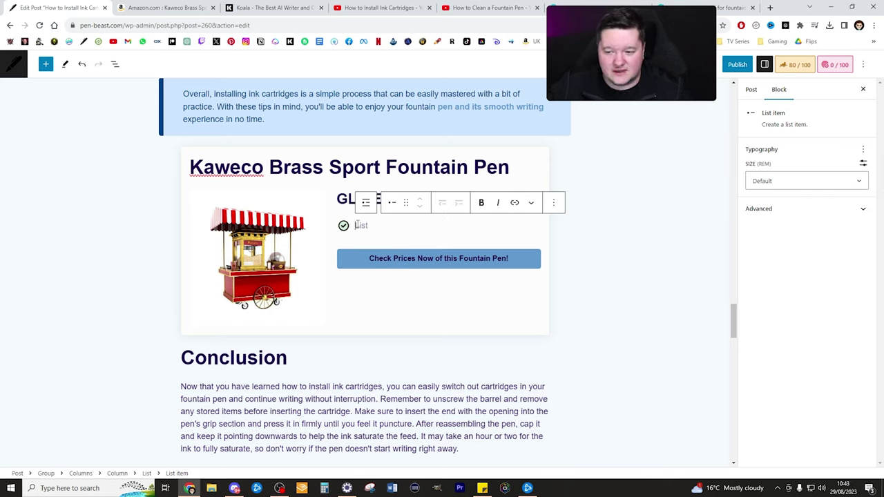
Step: Try removing the empty benefits list and copying the Amazon details table for the product box, and restore the list
{"action": "left_click", "coordinate": [395, 231]}
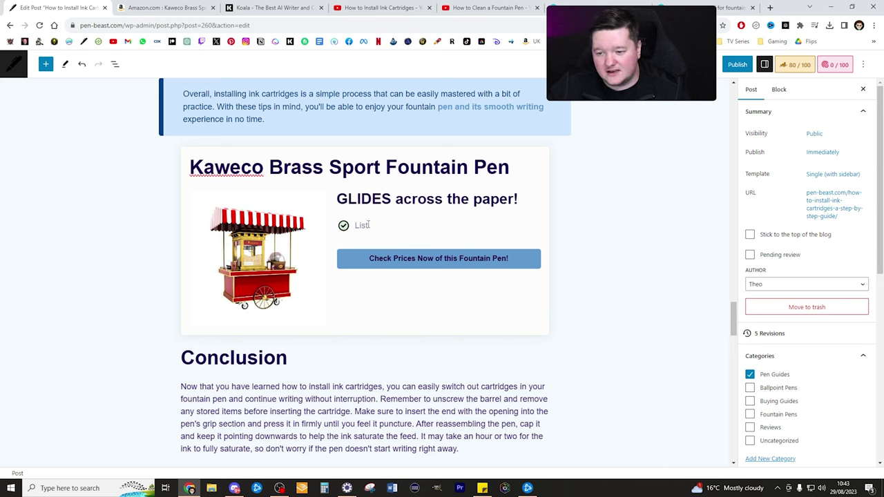
{"action": "left_click", "coordinate": [368, 225]}
{"action": "key", "text": "BackSpace"}
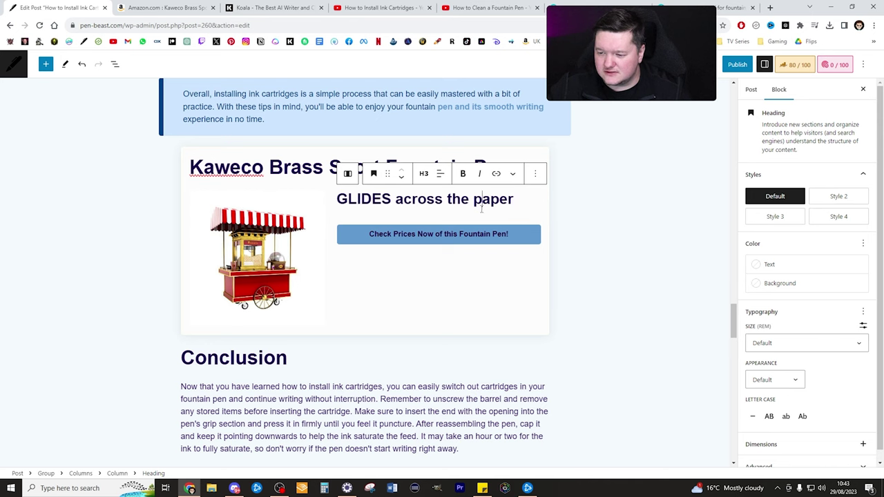
{"action": "key", "text": "ctrl+z"}
{"action": "left_click", "coordinate": [125, 6]}
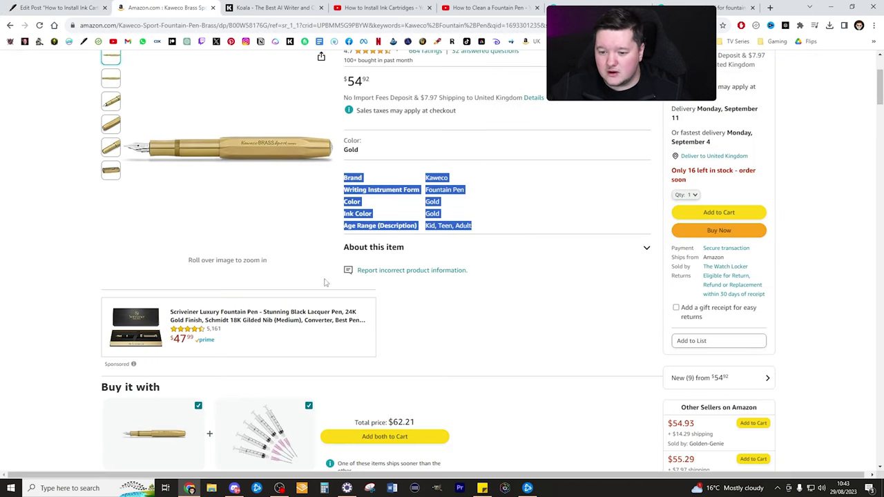
{"action": "left_click", "coordinate": [466, 216]}
{"action": "left_click_drag", "start_coordinate": [343, 183], "coordinate": [469, 228]}
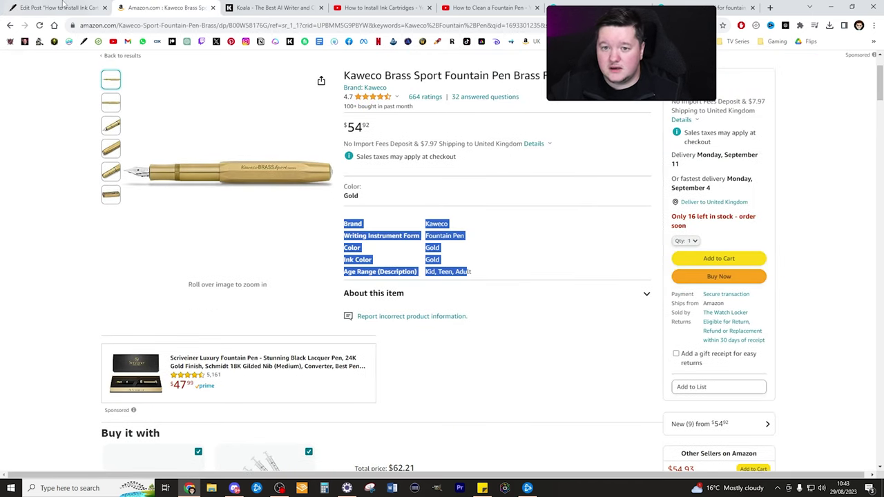
{"action": "key", "text": "ctrl+c"}
{"action": "key", "text": "ctrl+1"}
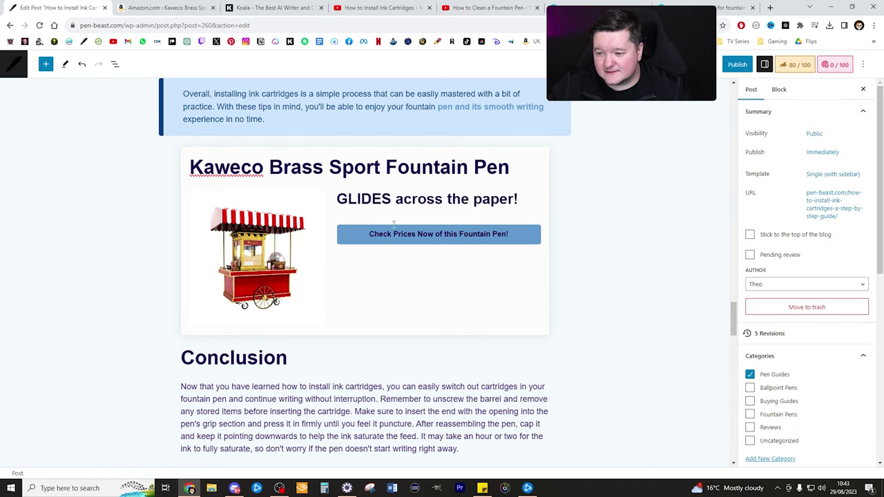
{"action": "left_click", "coordinate": [486, 225]}
{"action": "left_click", "coordinate": [423, 245]}
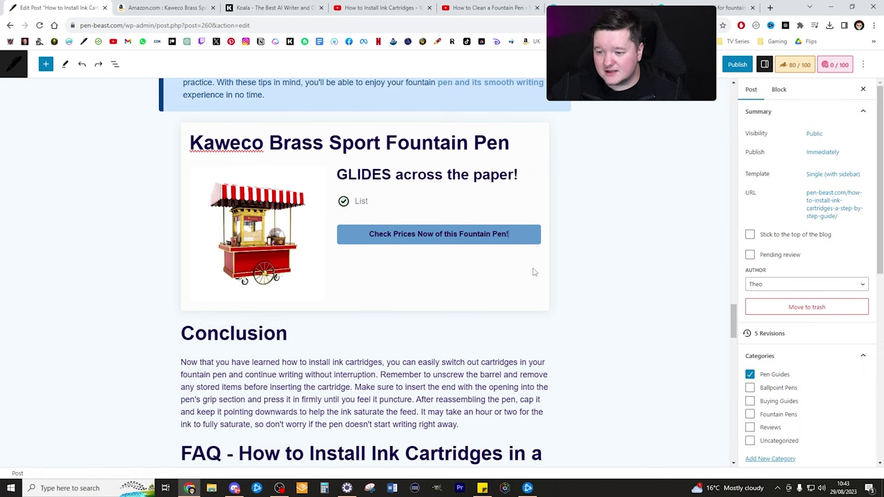
Step: Copy the product dimensions "5 x 1 x 1 inches" from Amazon's technical details into the first list item of the product box
{"action": "left_click", "coordinate": [162, 8]}
{"action": "scroll", "coordinate": [350, 294], "scroll_direction": "down", "scroll_amount": 3}
{"action": "scroll", "coordinate": [350, 295], "scroll_direction": "down", "scroll_amount": 3}
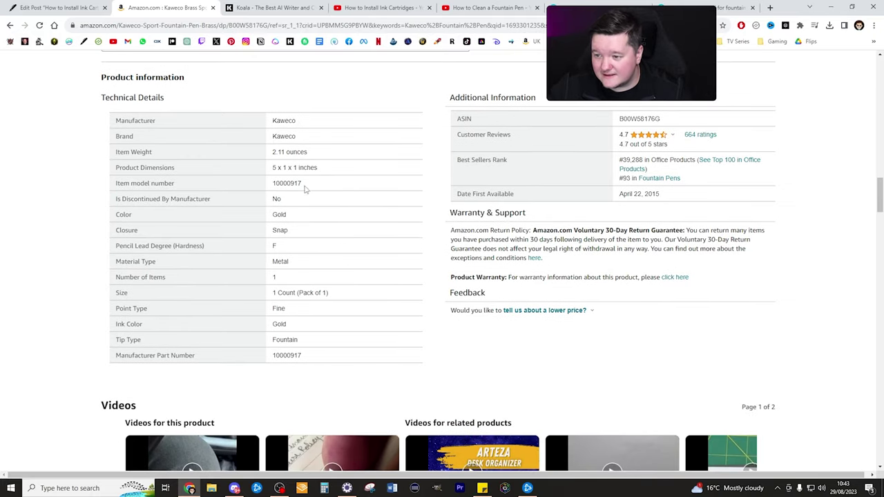
{"action": "key", "text": "ctrl+shift+Tab"}
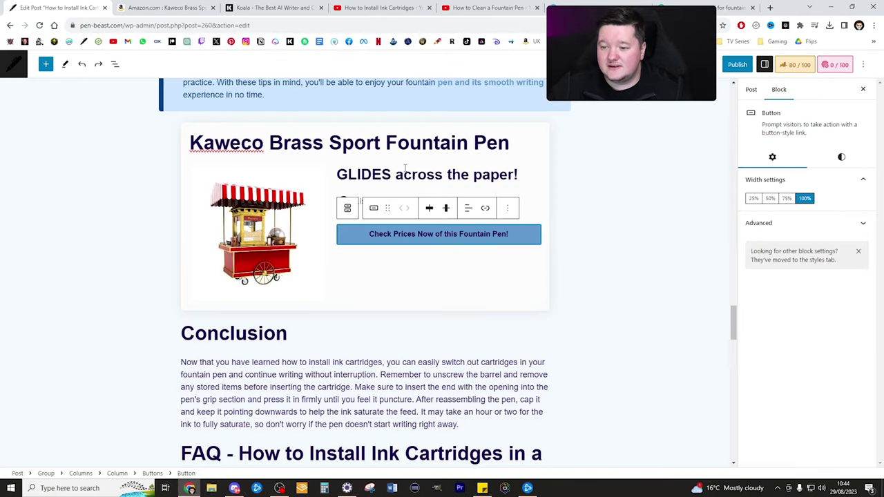
{"action": "left_click", "coordinate": [402, 195]}
{"action": "left_click", "coordinate": [379, 201]}
{"action": "key", "text": "ctrl+v"}
{"action": "key", "text": "Return"}
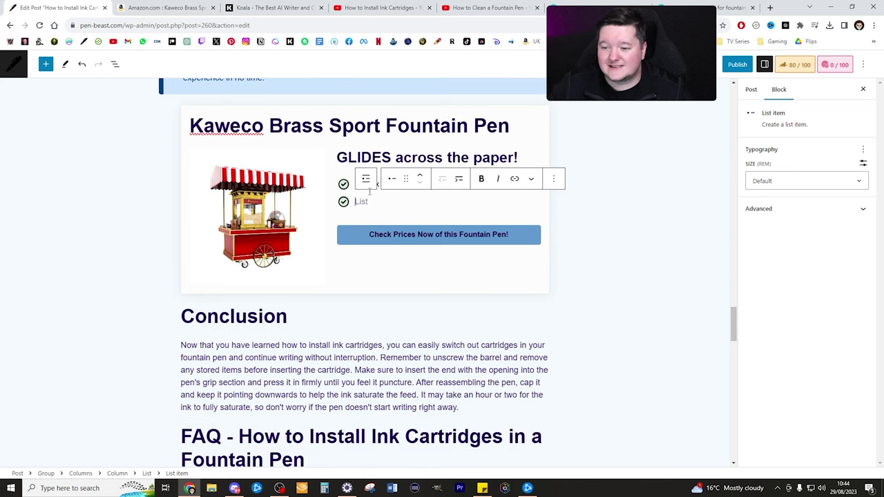
Step: Enter the item weight from Amazon, "2.11 ounces", as the second list item and start a third one
{"action": "key", "text": "ctrl+Tab"}
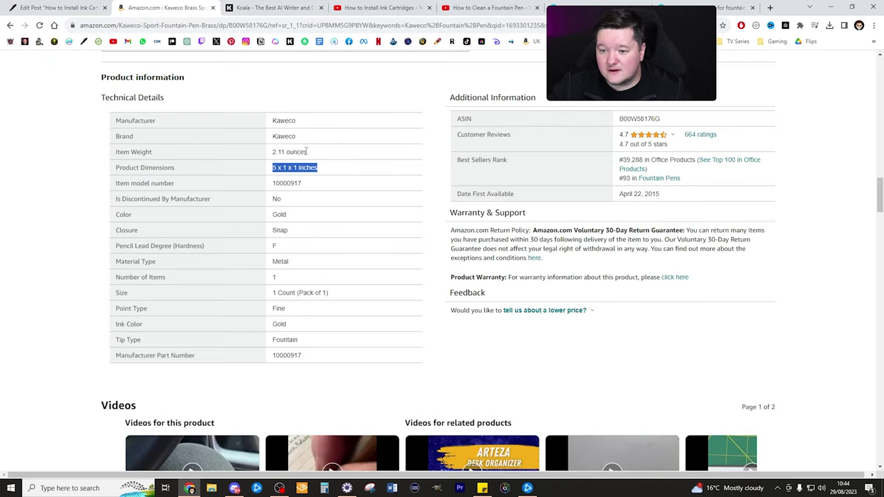
{"action": "triple_click", "coordinate": [301, 151]}
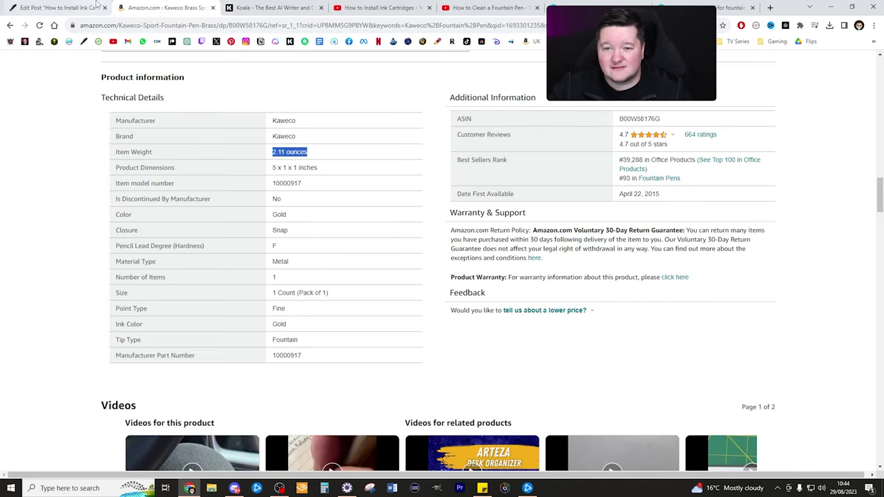
{"action": "key", "text": "ctrl+shift+Tab"}
{"action": "left_click", "coordinate": [434, 199]}
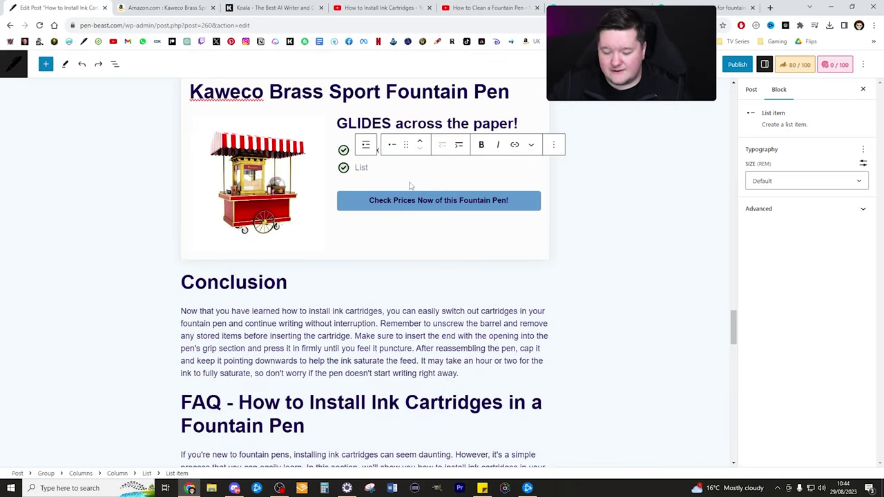
{"action": "type", "text": "2"}
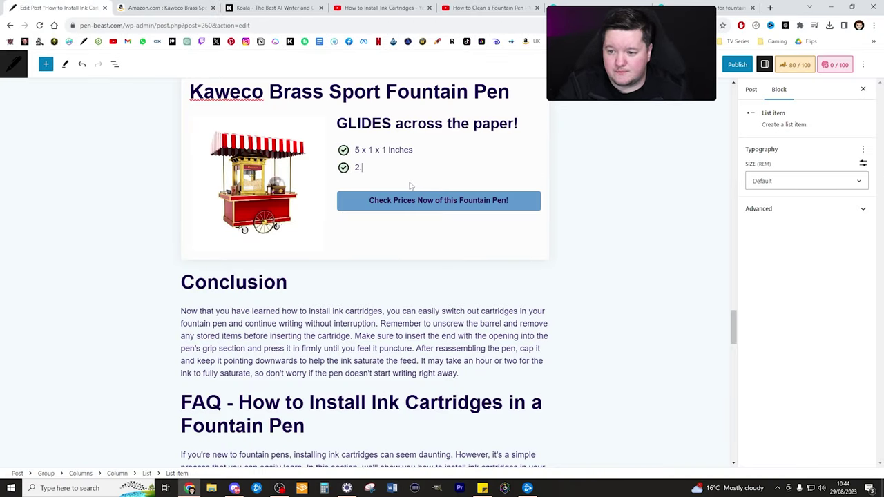
{"action": "type", "text": ".11 ounces"}
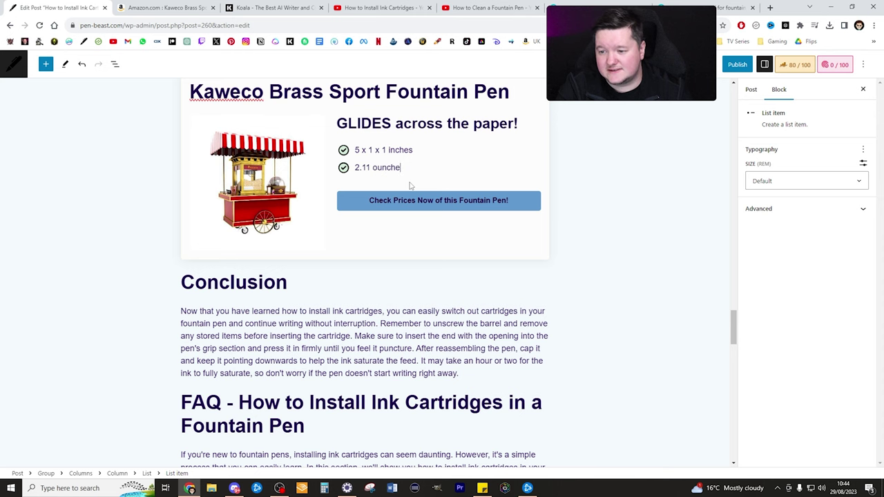
{"action": "key", "text": "Return"}
{"action": "left_click", "coordinate": [165, 7]}
{"action": "left_click", "coordinate": [55, 6]}
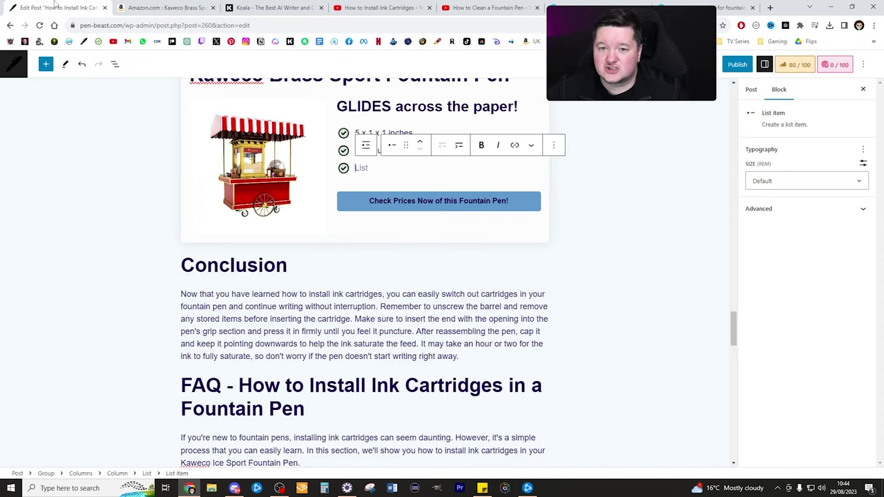
Step: Enter "Gold color" and "Point type: Fine", per Amazon's technical details, as the third and fourth items of the product box list
{"action": "type", "text": "Gold color"}
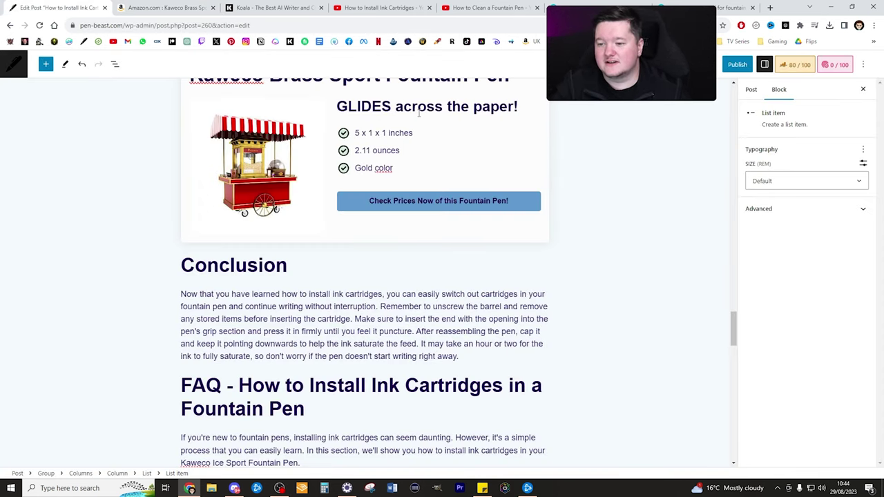
{"action": "key", "text": "Return"}
{"action": "left_click", "coordinate": [166, 7]}
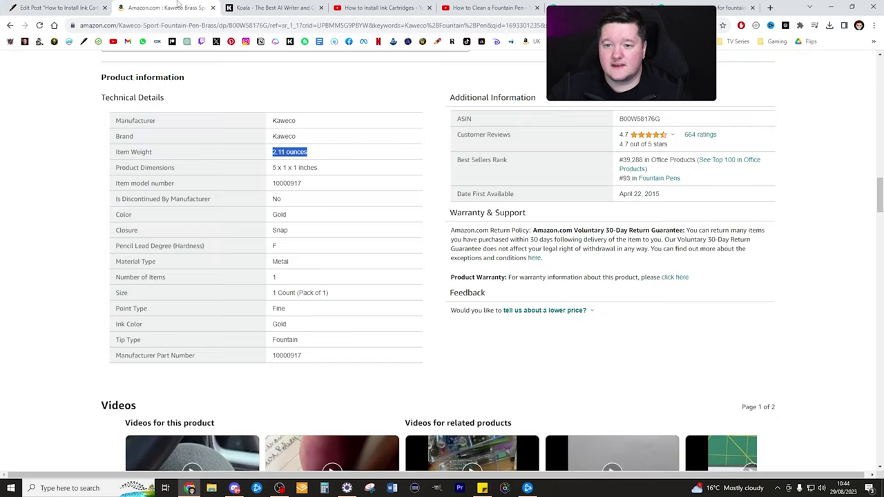
{"action": "scroll", "coordinate": [334, 223], "scroll_direction": "up", "scroll_amount": 1}
{"action": "scroll", "coordinate": [334, 223], "scroll_direction": "down", "scroll_amount": 1}
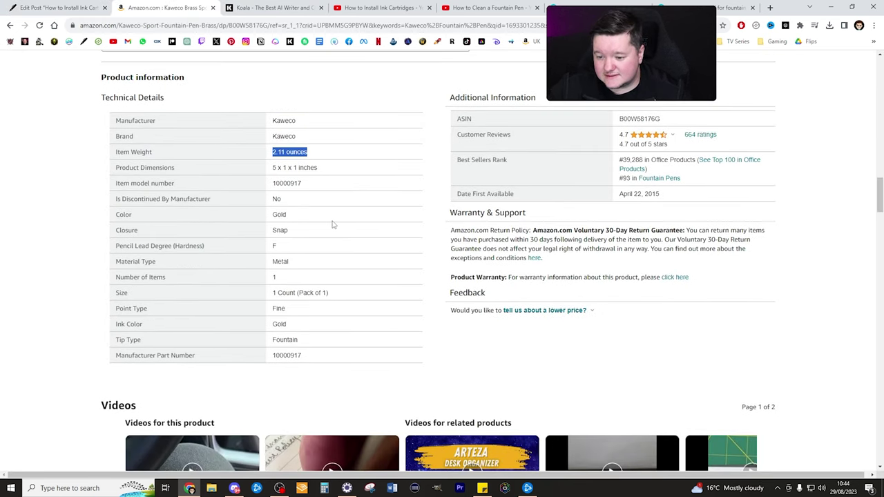
{"action": "left_click", "coordinate": [59, 7]}
{"action": "type", "text": "Po"}
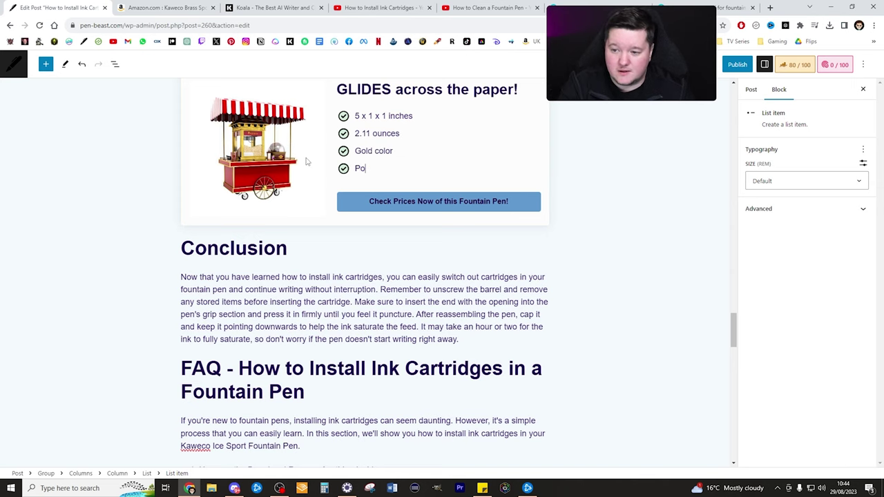
{"action": "type", "text": "int type: Fine"}
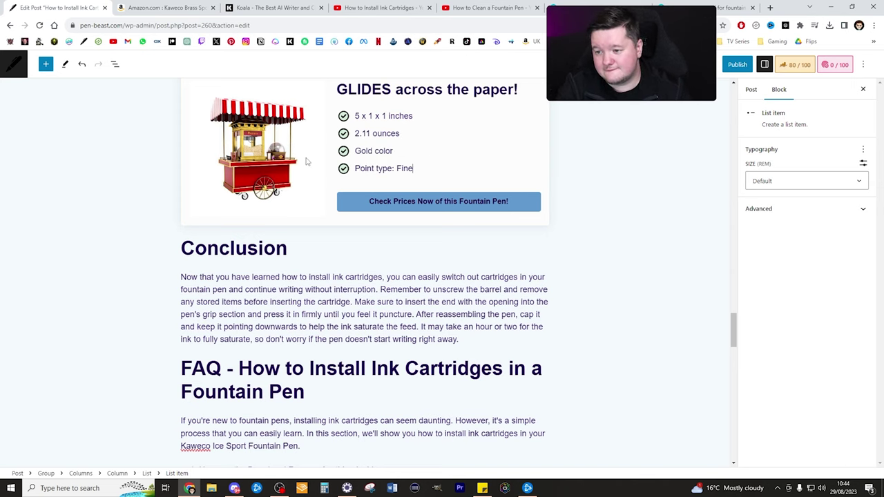
{"action": "scroll", "coordinate": [548, 247], "scroll_direction": "down", "scroll_amount": 2}
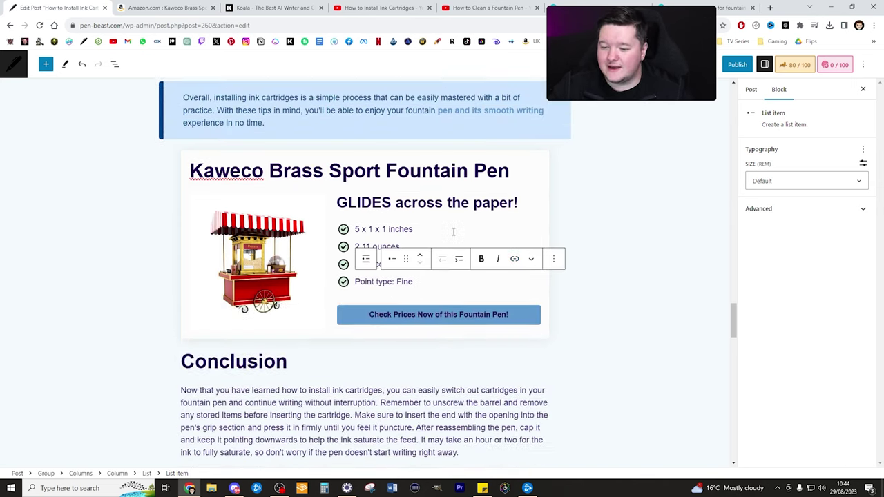
Step: Switch to Canva and create a new custom-size design of 250 × 250 px for the product box image
{"action": "left_click", "coordinate": [253, 248]}
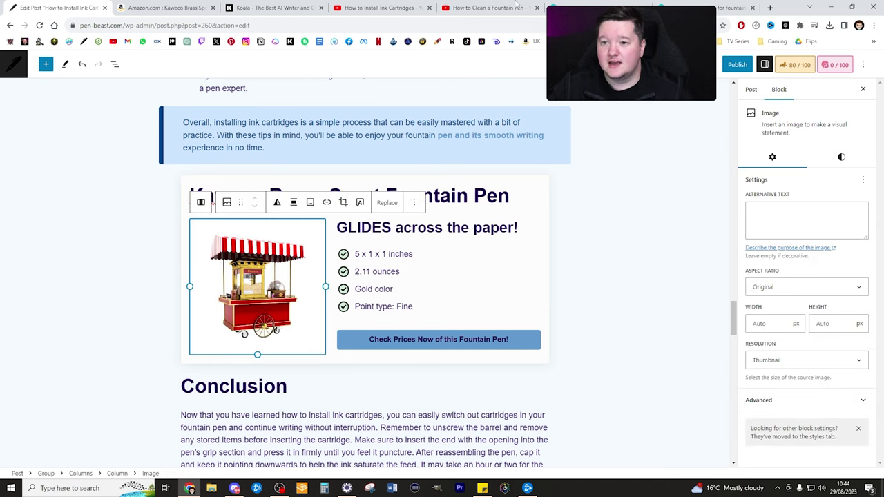
{"action": "left_click", "coordinate": [624, 5]}
{"action": "left_click", "coordinate": [690, 6]}
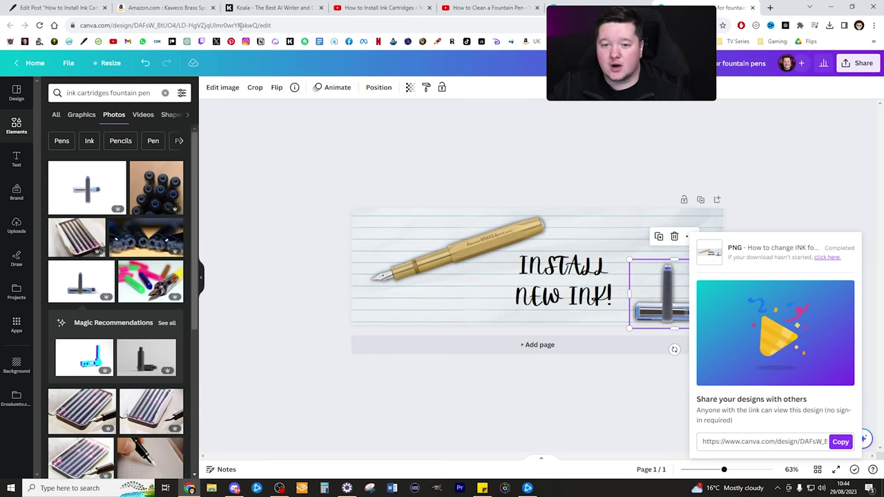
{"action": "left_click", "coordinate": [18, 65]}
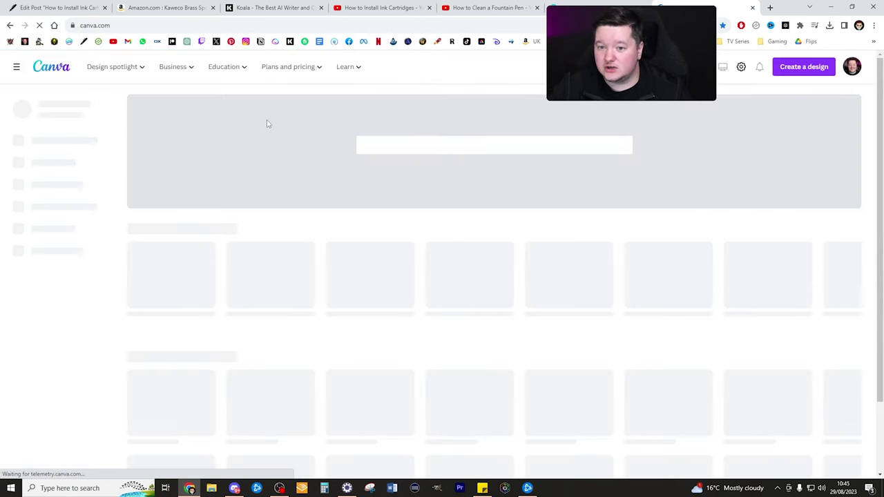
{"action": "left_click", "coordinate": [803, 67]}
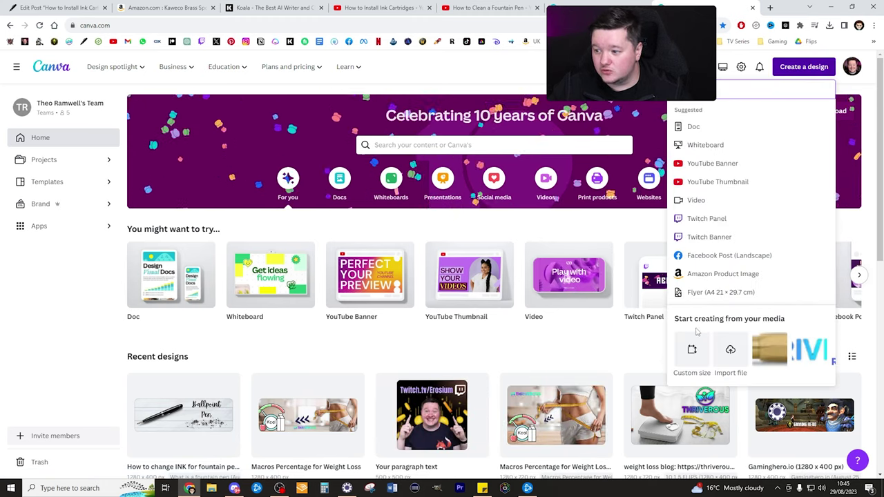
{"action": "left_click", "coordinate": [691, 348]}
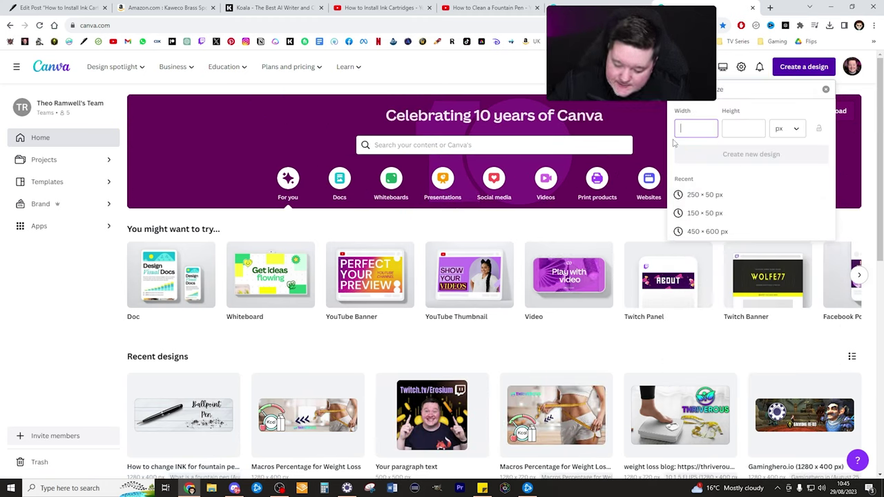
{"action": "type", "text": "250"}
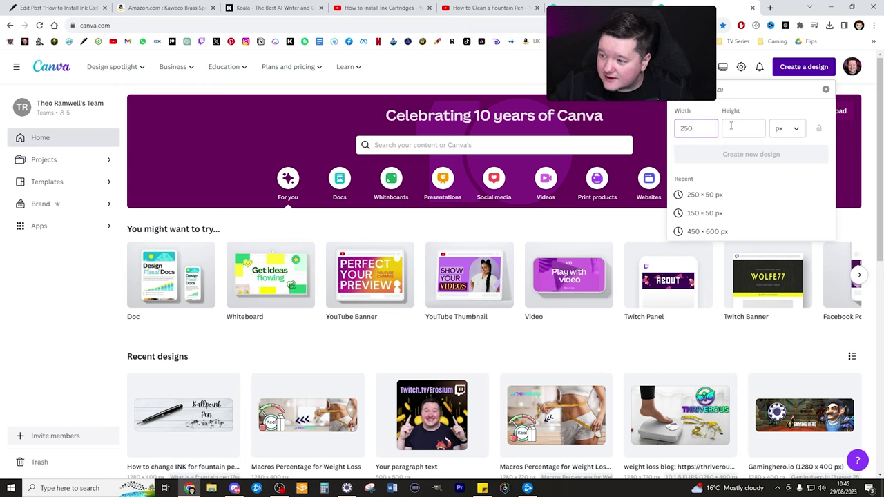
{"action": "left_click", "coordinate": [731, 126]}
{"action": "type", "text": "250"}
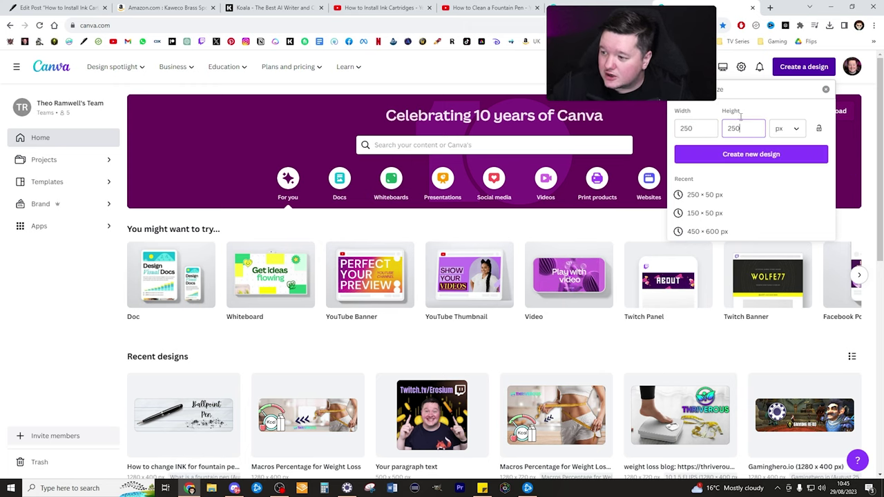
{"action": "left_click", "coordinate": [750, 154]}
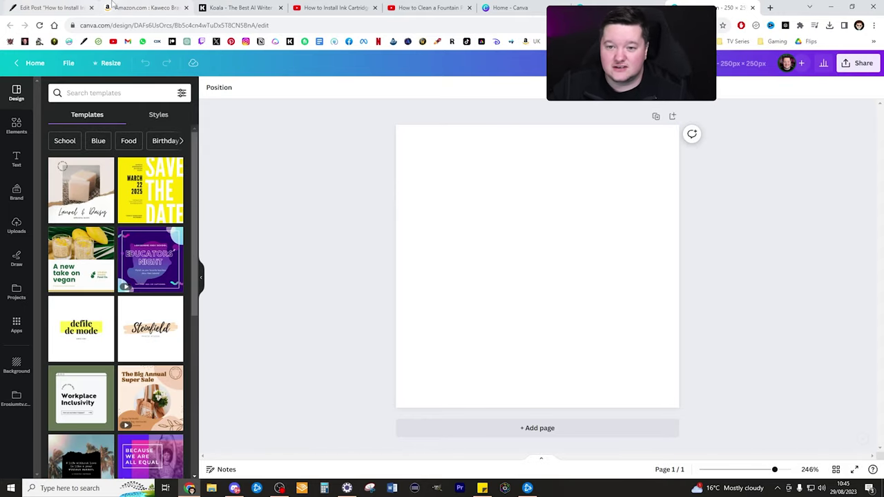
Step: Switch to the Amazon page of the Kaweco Brass Sport Fountain Pen and return to its product photos
{"action": "left_click", "coordinate": [147, 7]}
{"action": "scroll", "coordinate": [214, 113], "scroll_direction": "up", "scroll_amount": 15}
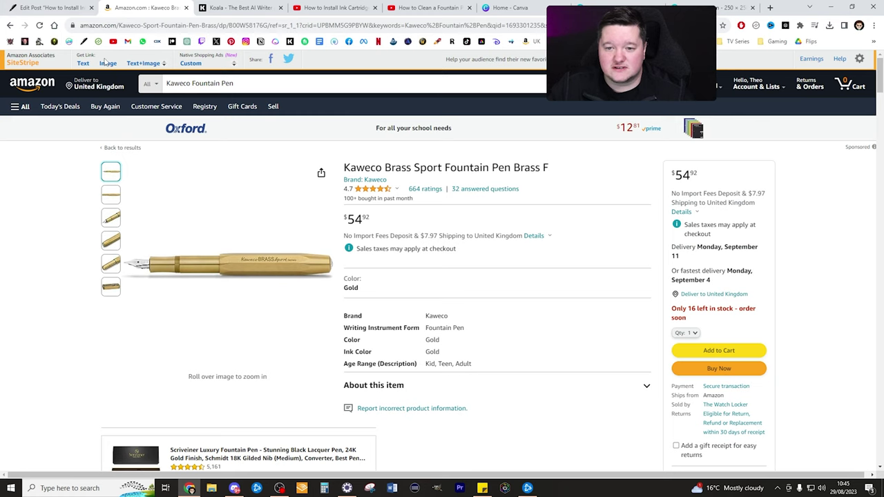
{"action": "left_click", "coordinate": [107, 62]}
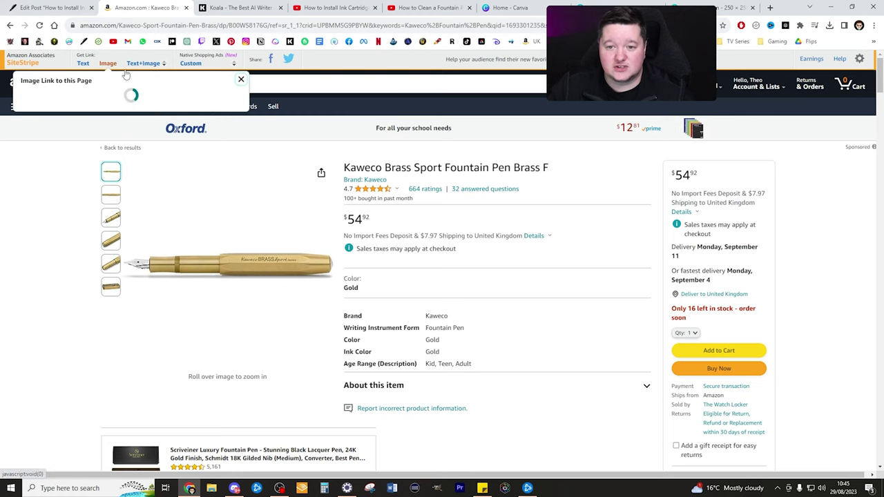
{"action": "left_click", "coordinate": [266, 289]}
{"action": "left_click", "coordinate": [128, 90]}
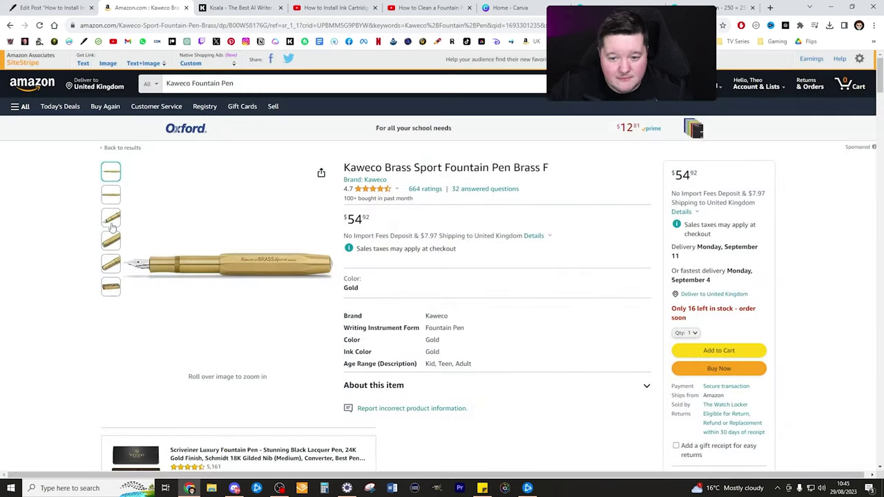
Step: Open the expanded view of the pen's nib close-up photo and copy that image
{"action": "mouse_move", "coordinate": [223, 259]}
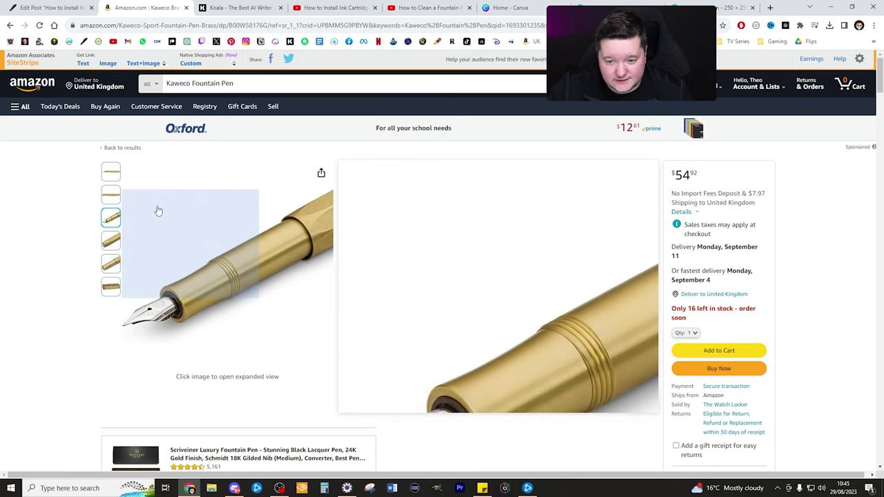
{"action": "left_click", "coordinate": [158, 210]}
{"action": "right_click", "coordinate": [430, 233]}
{"action": "left_click", "coordinate": [449, 273]}
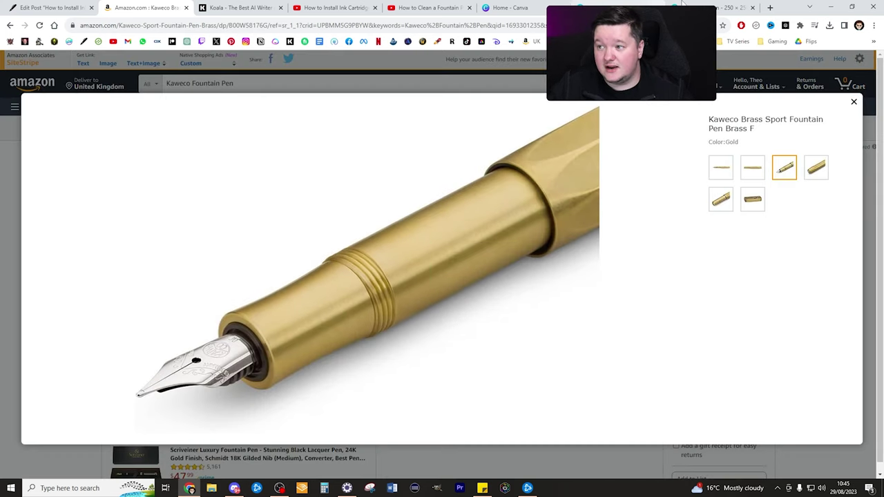
Step: Try pasting the copied pen photo over the product box's placeholder image in the WordPress post, and undo the paste
{"action": "left_click", "coordinate": [52, 8]}
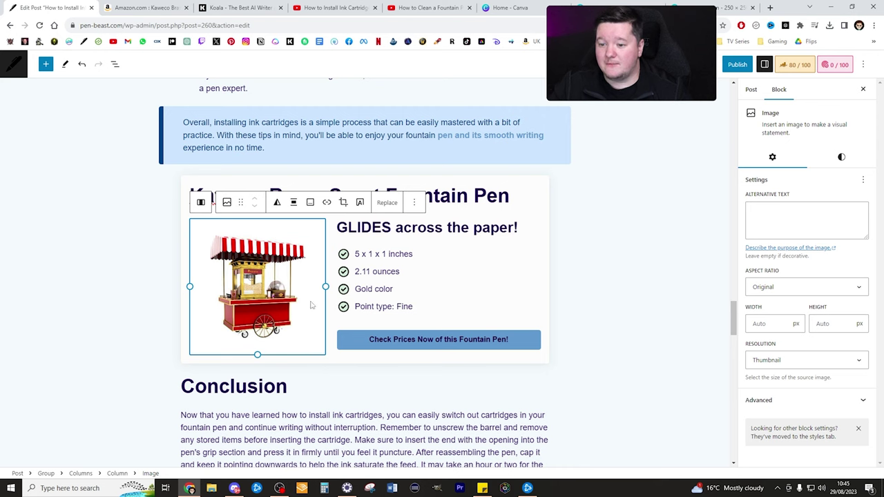
{"action": "key", "text": "ctrl+v"}
{"action": "key", "text": "ctrl+z"}
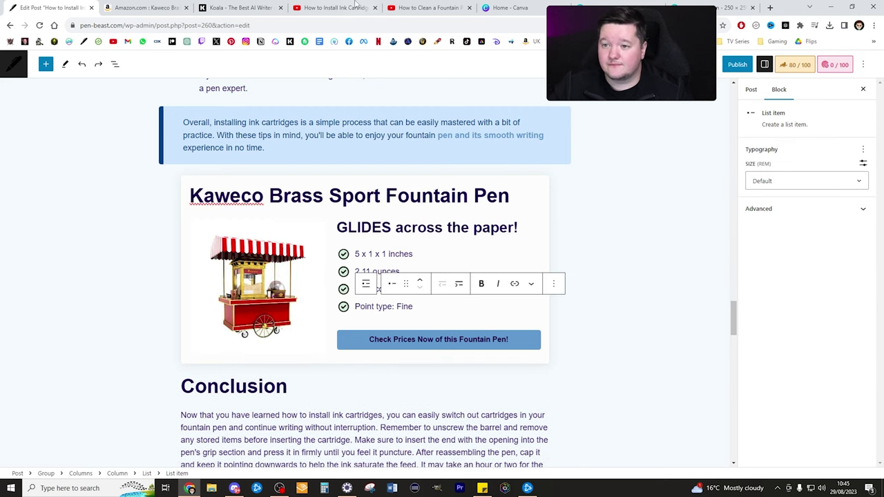
Step: Paste the copied pen photo into the blank 250 × 250 px Canva design and remove its background
{"action": "key", "text": "ctrl+9"}
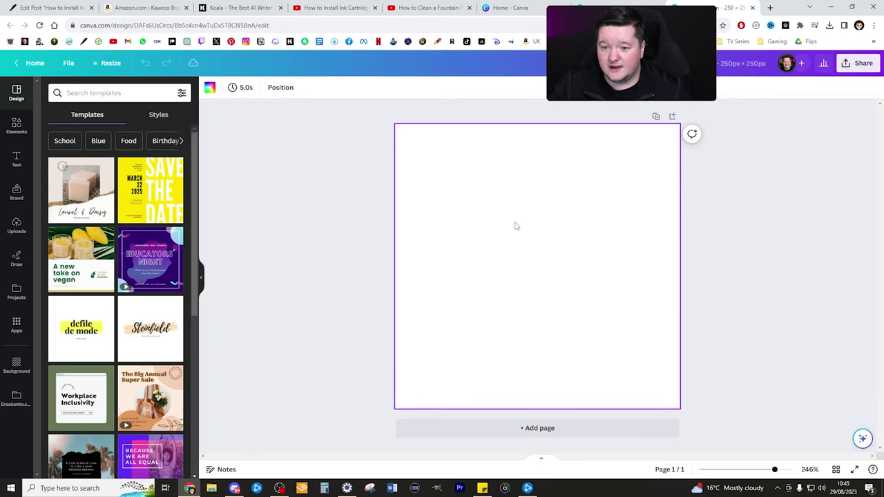
{"action": "key", "text": "ctrl+v"}
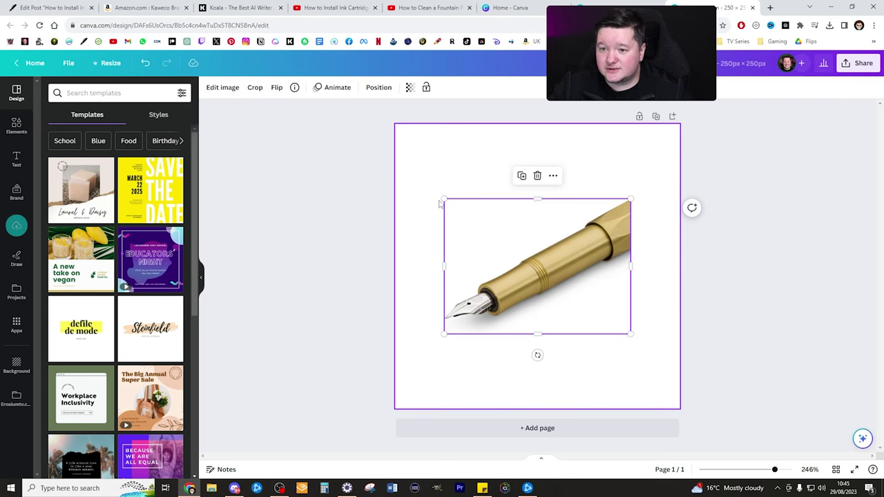
{"action": "left_click", "coordinate": [223, 87]}
{"action": "left_click", "coordinate": [115, 290]}
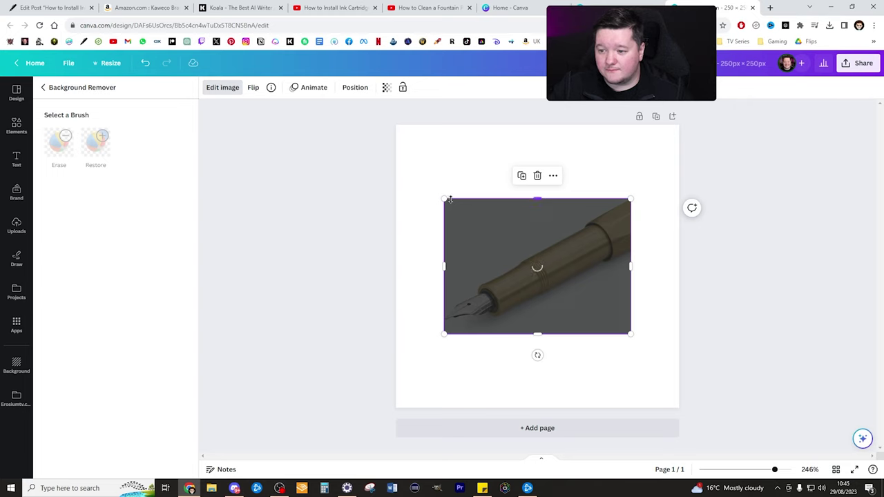
Step: Enlarge the pen photo to the full page width, rotate it slightly counterclockwise and reposition it so the nib stays within the page
{"action": "left_click_drag", "start_coordinate": [450, 199], "coordinate": [394, 165]}
{"action": "left_click_drag", "start_coordinate": [631, 332], "coordinate": [680, 370]}
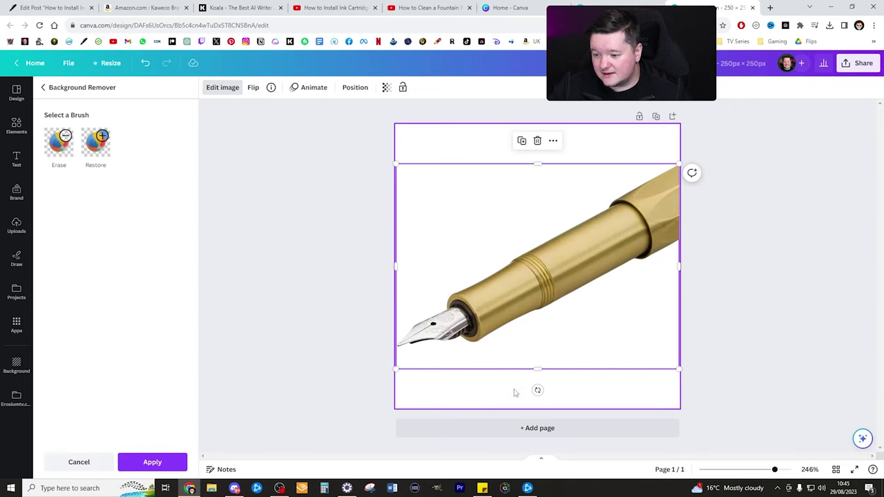
{"action": "mouse_move", "coordinate": [537, 391]}
{"action": "left_mouse_down"}
{"action": "mouse_move", "coordinate": [566, 414]}
{"action": "mouse_move", "coordinate": [555, 389]}
{"action": "left_mouse_up"}
{"action": "left_click_drag", "start_coordinate": [514, 298], "coordinate": [513, 314]}
{"action": "mouse_move", "coordinate": [663, 163]}
{"action": "left_mouse_down"}
{"action": "mouse_move", "coordinate": [690, 138]}
{"action": "mouse_move", "coordinate": [690, 124]}
{"action": "mouse_move", "coordinate": [647, 162]}
{"action": "left_mouse_up"}
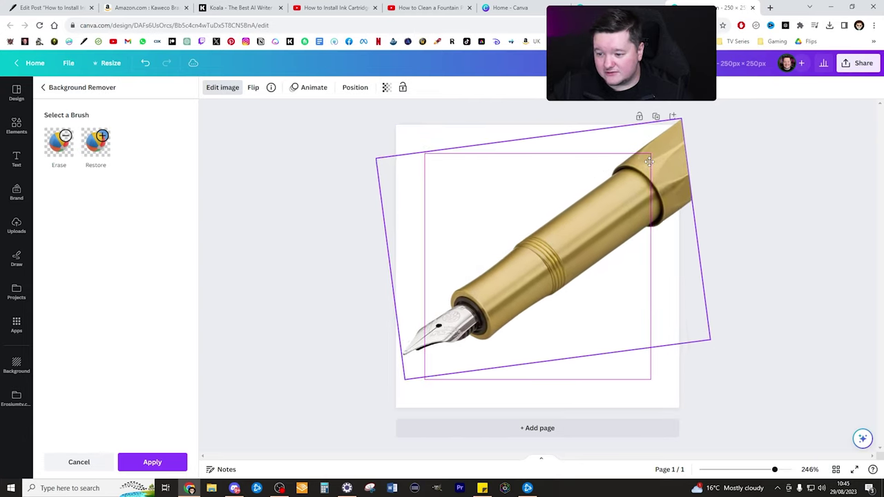
{"action": "left_click", "coordinate": [815, 174]}
{"action": "left_click", "coordinate": [805, 192]}
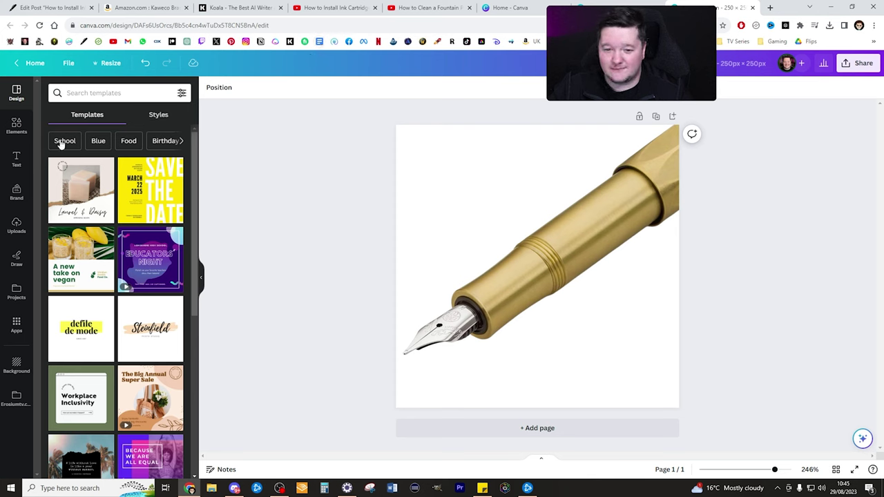
Step: Download the finished pen design from Canva as a PNG at 250 × 250 px
{"action": "left_click", "coordinate": [16, 124]}
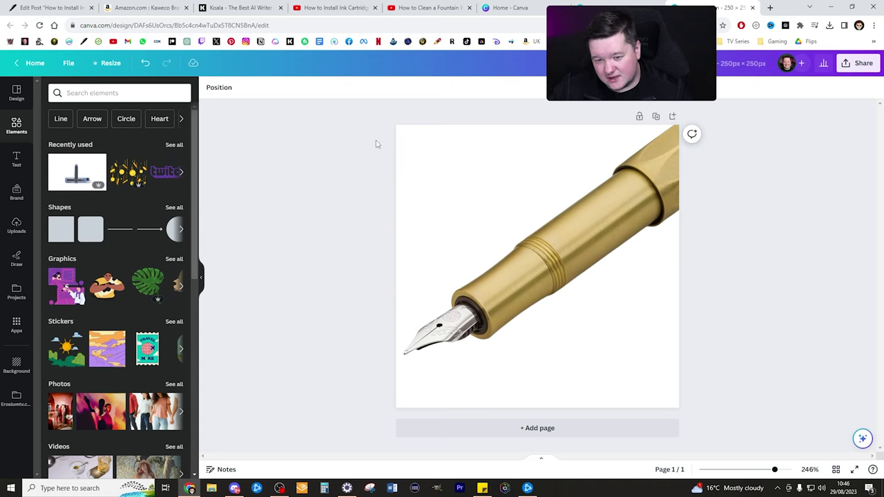
{"action": "left_click", "coordinate": [859, 63]}
{"action": "left_click", "coordinate": [763, 293]}
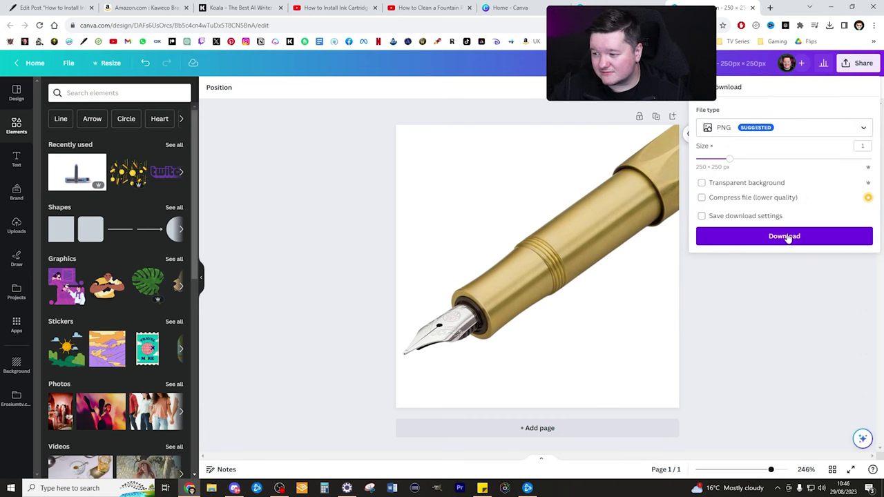
{"action": "left_click", "coordinate": [785, 236]}
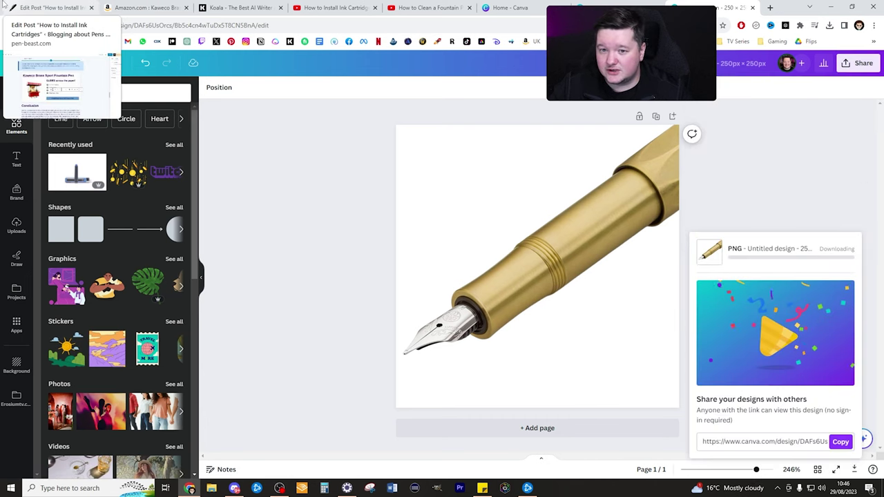
Step: Replace the popcorn cart placeholder in the WordPress post's product box with the newly downloaded pen PNG
{"action": "left_click", "coordinate": [25, 6]}
{"action": "left_click", "coordinate": [829, 26]}
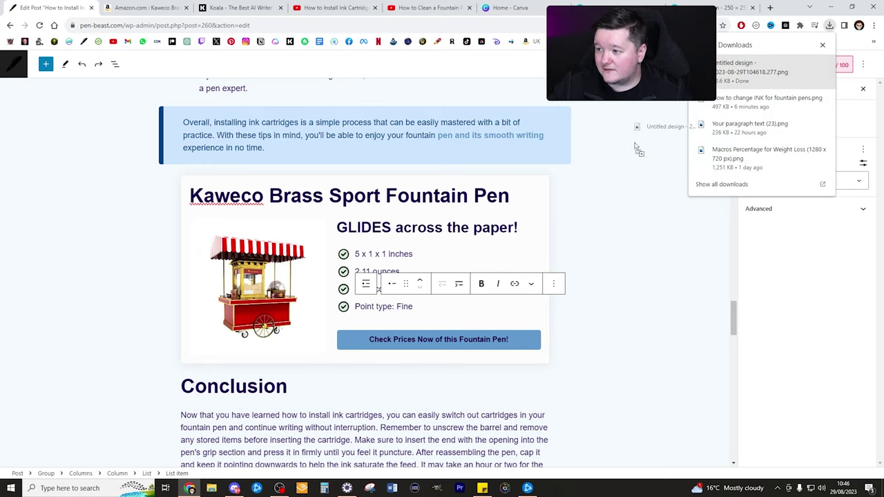
{"action": "left_click_drag", "start_coordinate": [732, 68], "coordinate": [263, 277]}
Step: Copy "How to Install Ink Cartridges" from the post's title and paste it as the alternative text of the product box's pen image
{"action": "left_click_drag", "start_coordinate": [733, 318], "coordinate": [737, 89]}
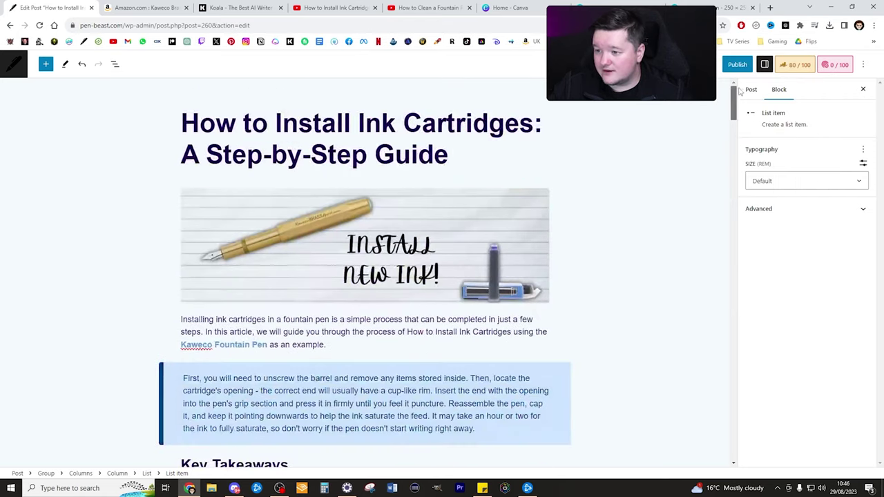
{"action": "left_click_drag", "start_coordinate": [532, 119], "coordinate": [181, 124]}
{"action": "key", "text": "ctrl+c"}
{"action": "scroll", "coordinate": [487, 232], "scroll_direction": "down", "scroll_amount": 15}
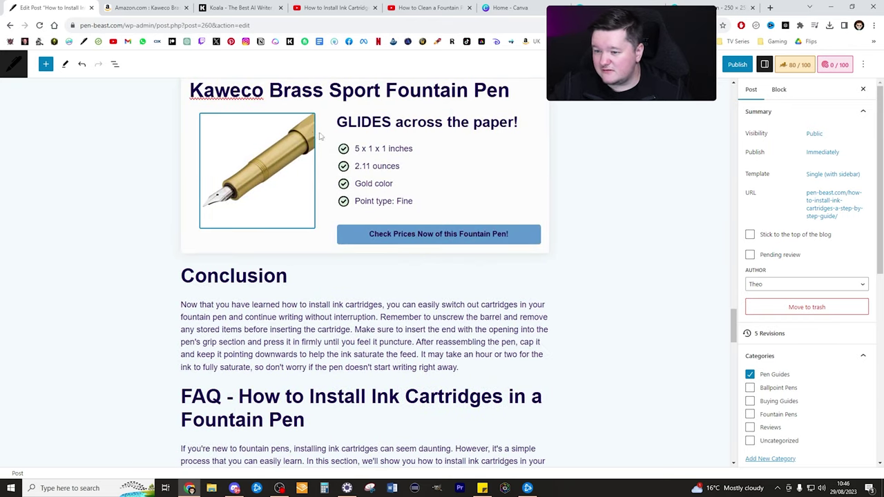
{"action": "left_click", "coordinate": [286, 148]}
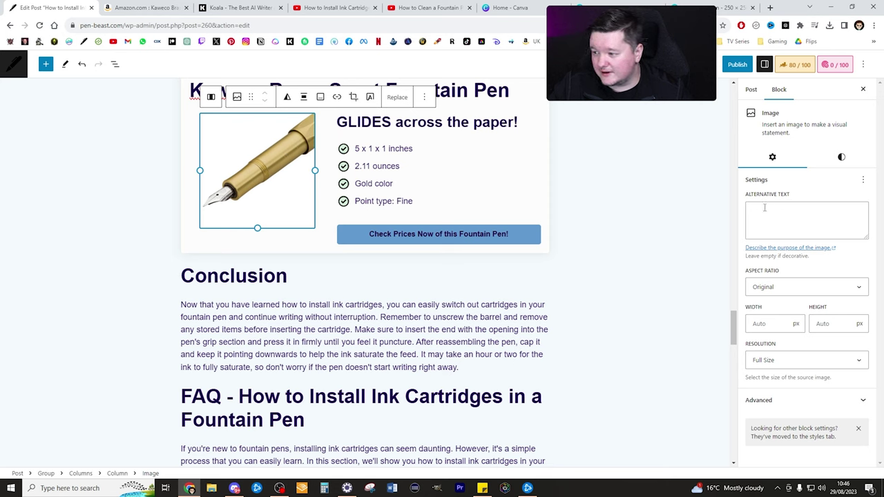
{"action": "key", "text": "ctrl+v"}
{"action": "left_click", "coordinate": [697, 186]}
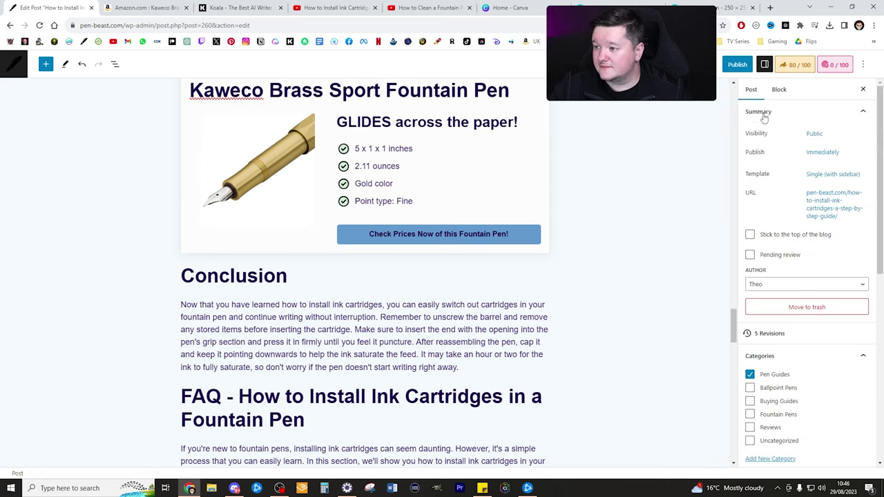
Step: Generate the pen's full affiliate link on its Amazon page and use it as the link of the product box's pen image in WordPress
{"action": "left_click", "coordinate": [259, 136]}
{"action": "left_click", "coordinate": [336, 98]}
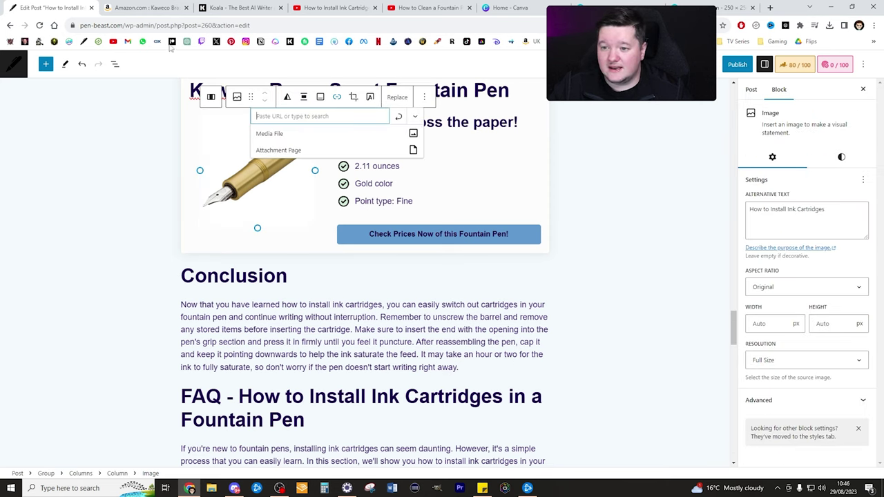
{"action": "left_click", "coordinate": [143, 8]}
{"action": "left_click", "coordinate": [83, 63]}
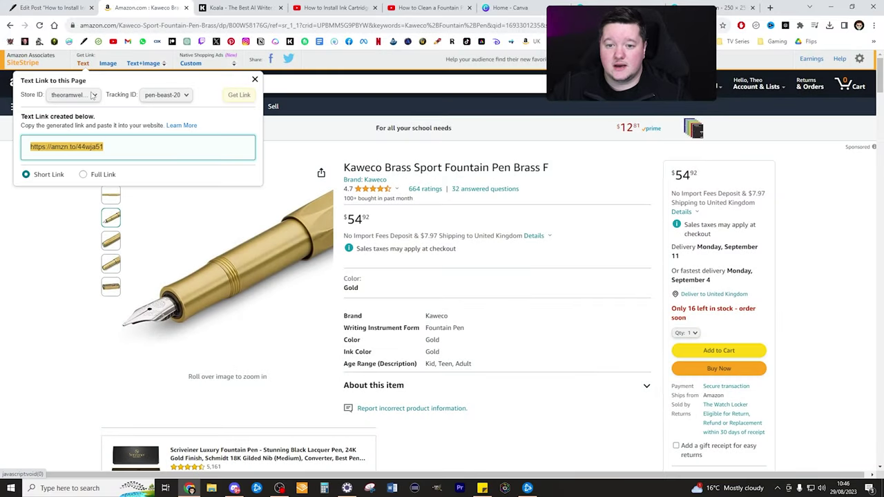
{"action": "left_click", "coordinate": [82, 174]}
{"action": "left_click", "coordinate": [52, 8]}
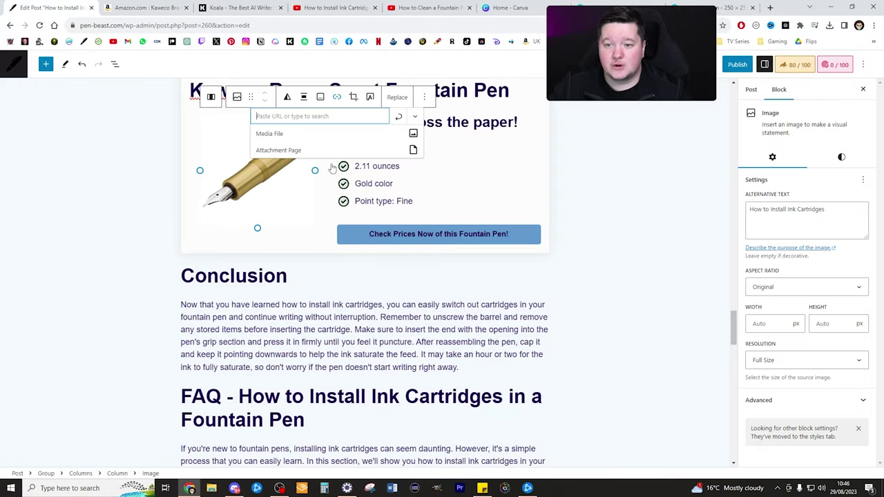
{"action": "key", "text": "ctrl+v"}
{"action": "key", "text": "Return"}
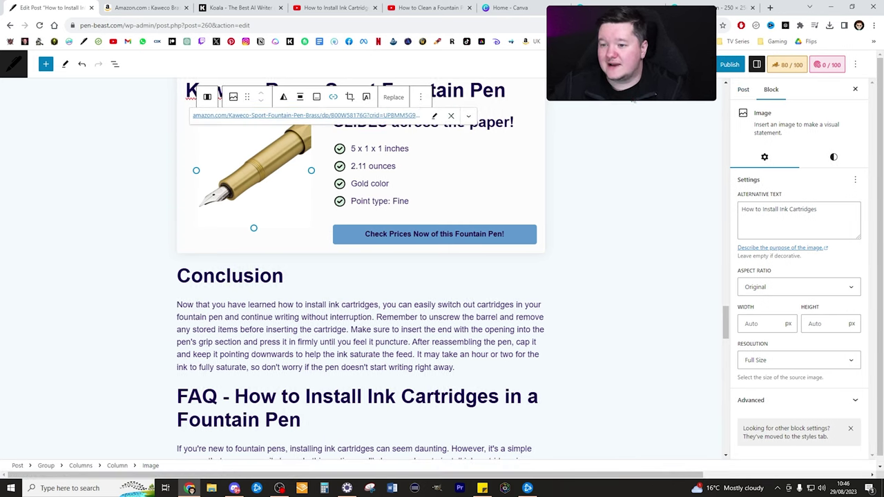
{"action": "left_click", "coordinate": [608, 184]}
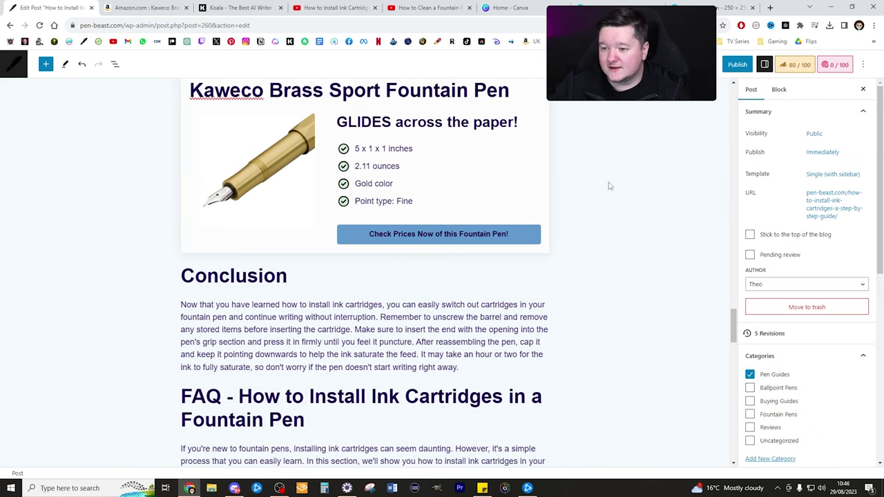
Step: Link the product box's "Check Prices Now of this Fountain Pen!" button to the same Amazon affiliate URL
{"action": "scroll", "coordinate": [452, 213], "scroll_direction": "up", "scroll_amount": 3}
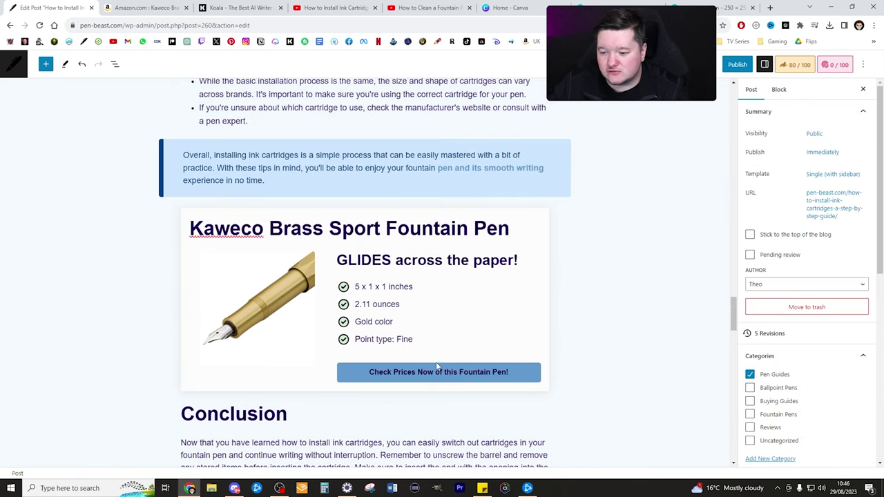
{"action": "left_click", "coordinate": [436, 369]}
{"action": "left_click", "coordinate": [482, 345]}
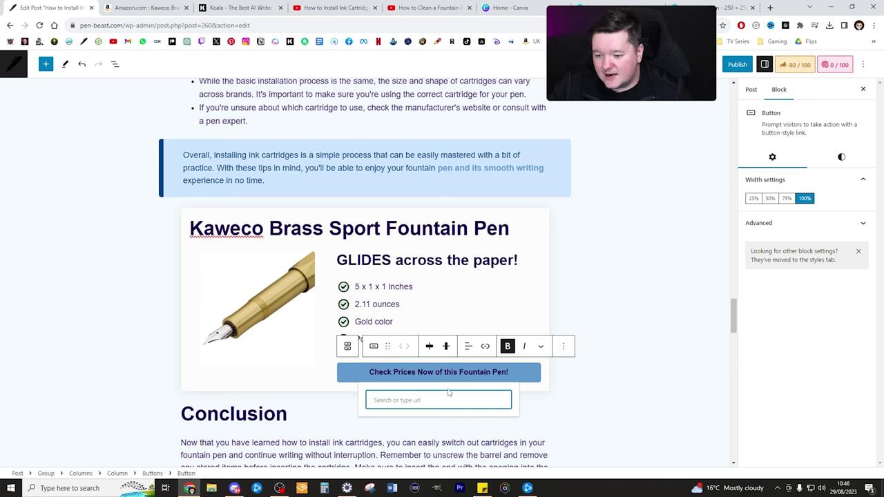
{"action": "key", "text": "ctrl+v"}
{"action": "left_click", "coordinate": [467, 433]}
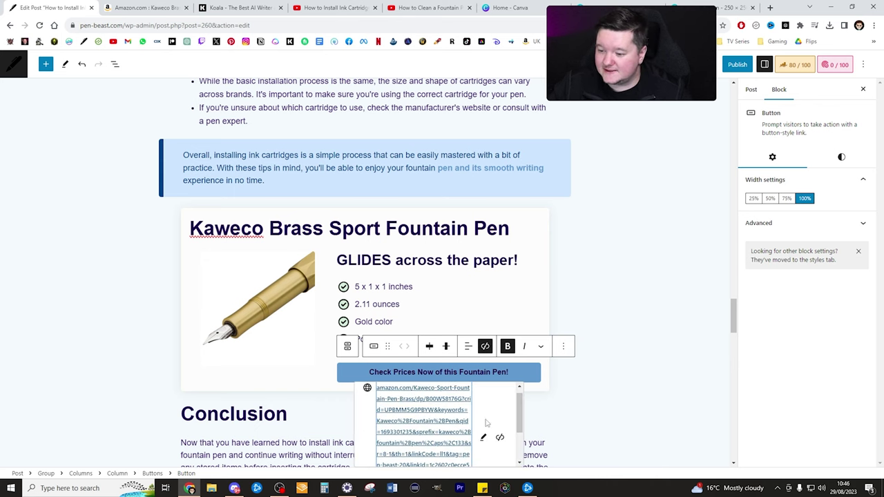
{"action": "left_click", "coordinate": [643, 266]}
Step: Link the product box's "GLIDES across the paper!" heading to the same Amazon affiliate URL and check the finished box
{"action": "scroll", "coordinate": [448, 252], "scroll_direction": "down", "scroll_amount": 2}
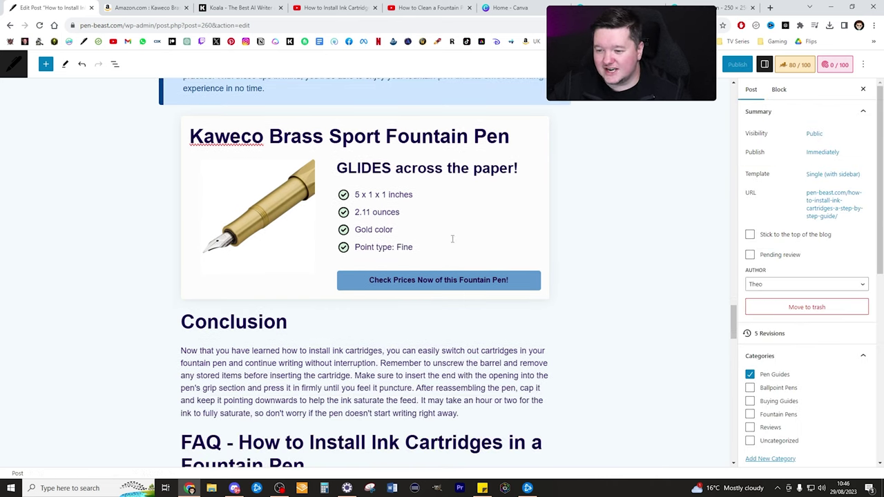
{"action": "triple_click", "coordinate": [449, 174]}
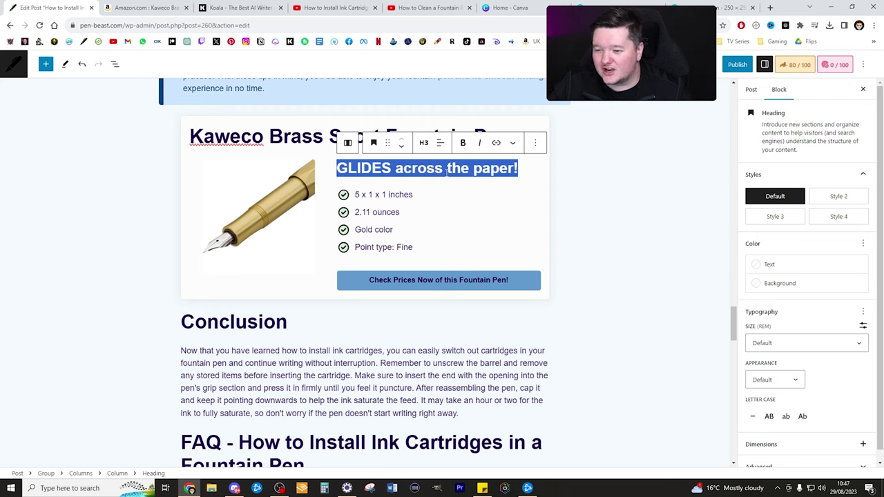
{"action": "left_click", "coordinate": [496, 144]}
{"action": "key", "text": "ctrl+v"}
{"action": "left_click", "coordinate": [442, 218]}
{"action": "left_click", "coordinate": [604, 188]}
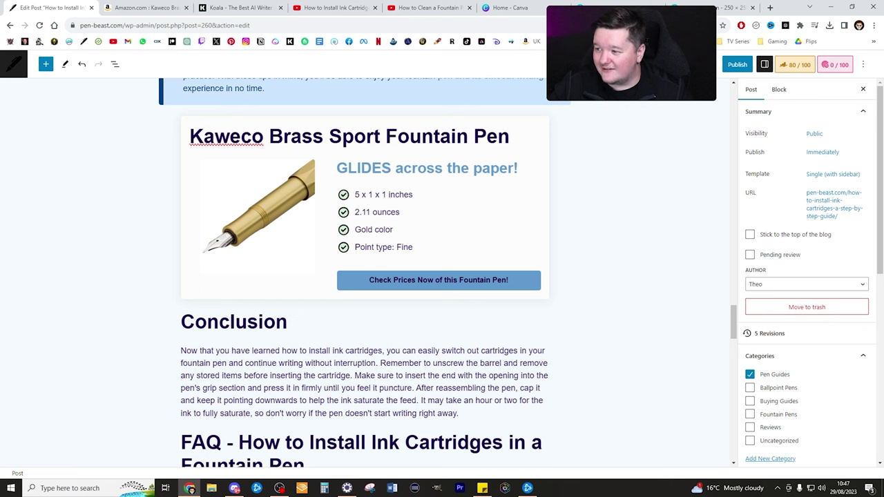
{"action": "scroll", "coordinate": [509, 248], "scroll_direction": "down", "scroll_amount": 1}
{"action": "scroll", "coordinate": [509, 245], "scroll_direction": "up", "scroll_amount": 2}
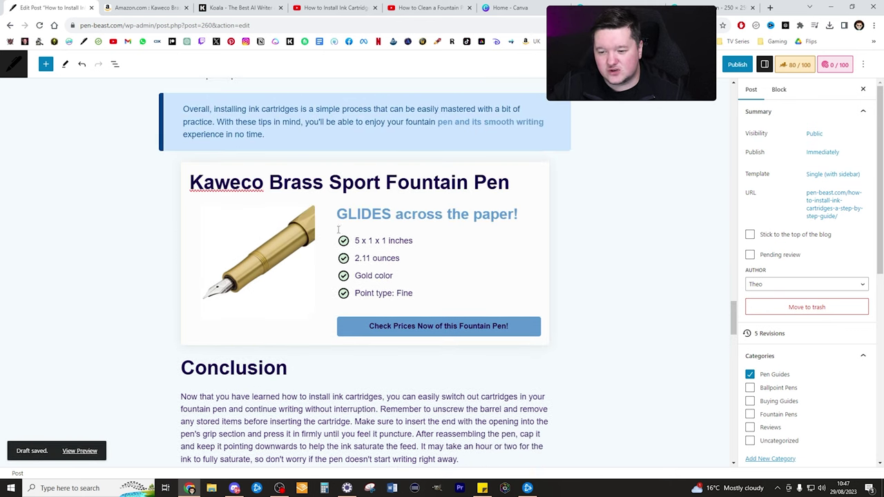
{"action": "left_click", "coordinate": [455, 334]}
{"action": "left_click", "coordinate": [657, 222]}
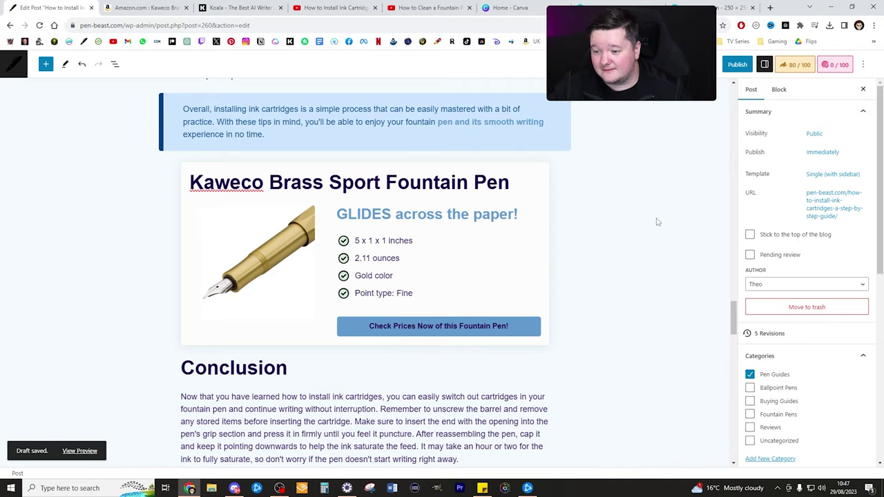
Step: Assign the post to the Fountain Pens category and add the tags fountain pen, kaweco and caligraphy
{"action": "scroll", "coordinate": [561, 235], "scroll_direction": "up", "scroll_amount": 20}
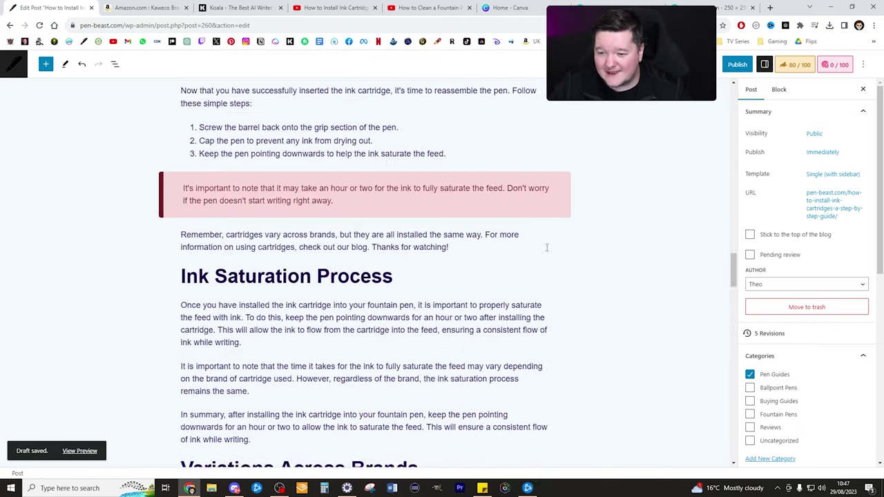
{"action": "scroll", "coordinate": [553, 263], "scroll_direction": "up", "scroll_amount": 8}
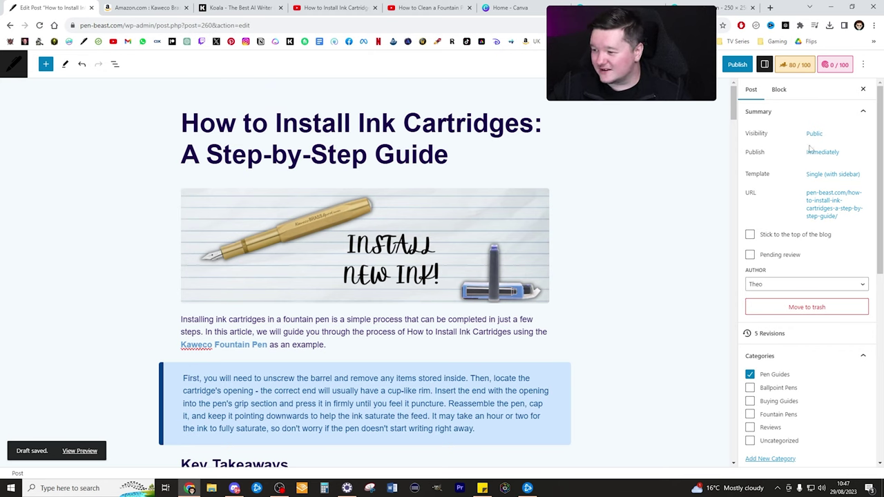
{"action": "scroll", "coordinate": [815, 186], "scroll_direction": "down", "scroll_amount": 5}
{"action": "scroll", "coordinate": [801, 199], "scroll_direction": "up", "scroll_amount": 2}
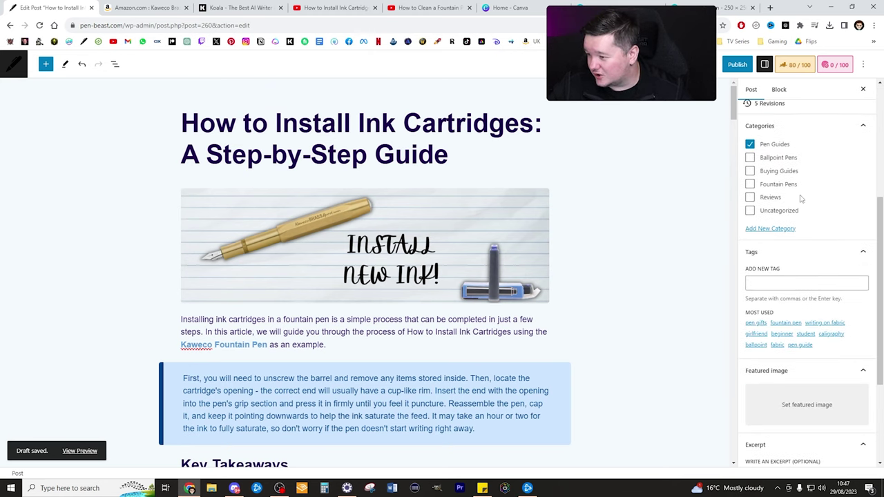
{"action": "left_click", "coordinate": [750, 184]}
{"action": "scroll", "coordinate": [656, 203], "scroll_direction": "down", "scroll_amount": 1}
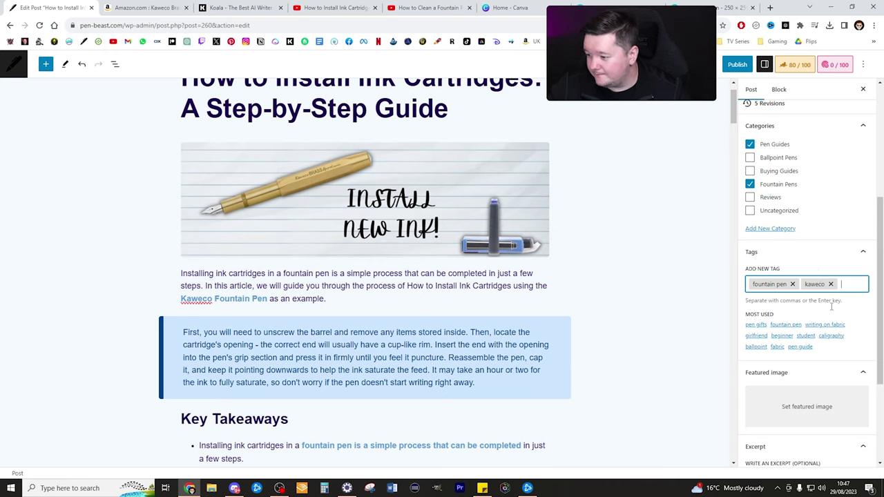
{"action": "left_click", "coordinate": [831, 335]}
Step: Switch to the "INSTALL NEW INK!" banner design in Canva, create a resized copy at 1280 × 720 px and open that copy
{"action": "scroll", "coordinate": [831, 336], "scroll_direction": "down", "scroll_amount": 2}
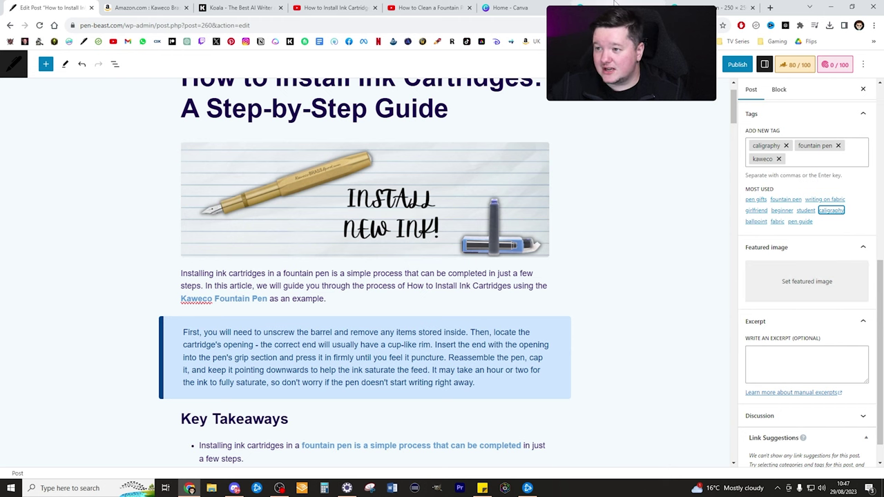
{"action": "left_click", "coordinate": [723, 8]}
{"action": "left_click", "coordinate": [511, 7]}
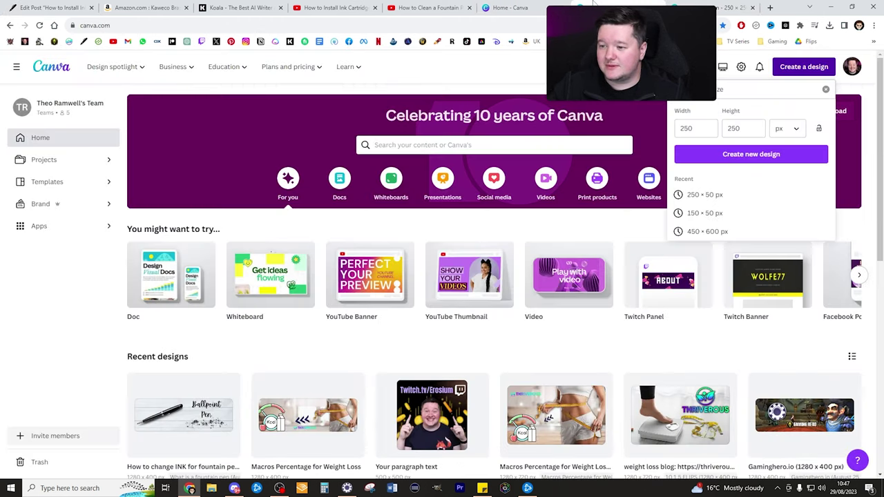
{"action": "left_click", "coordinate": [808, 154]}
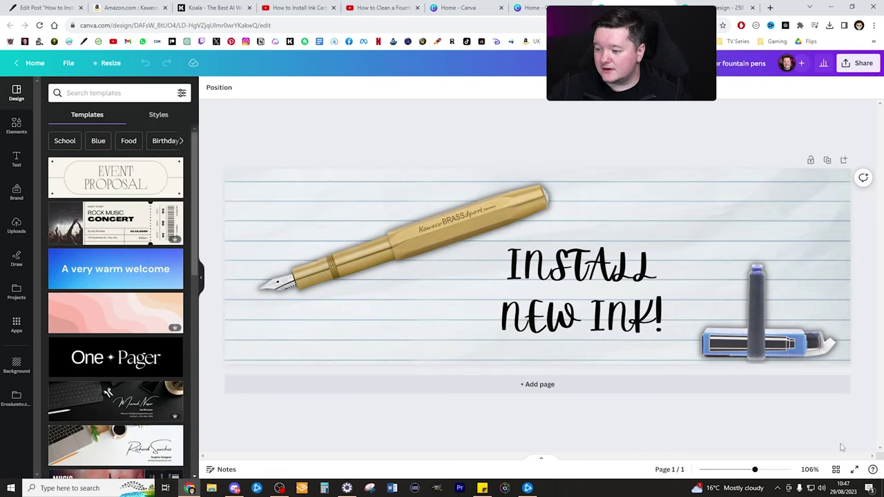
{"action": "left_click", "coordinate": [863, 439]}
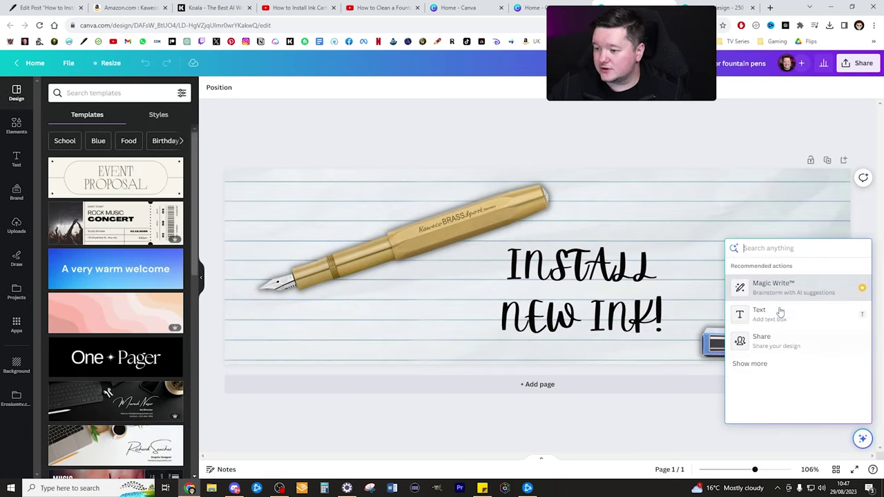
{"action": "type", "text": "re"}
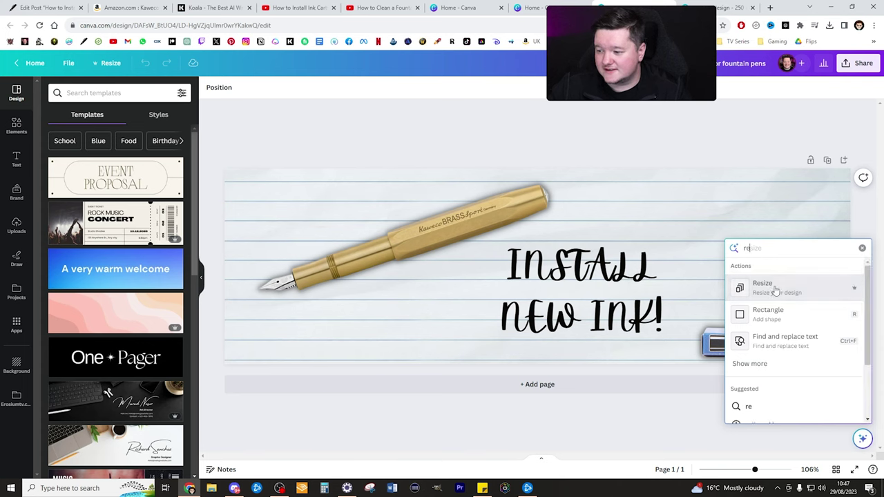
{"action": "left_click", "coordinate": [774, 287]}
{"action": "left_click", "coordinate": [160, 143]}
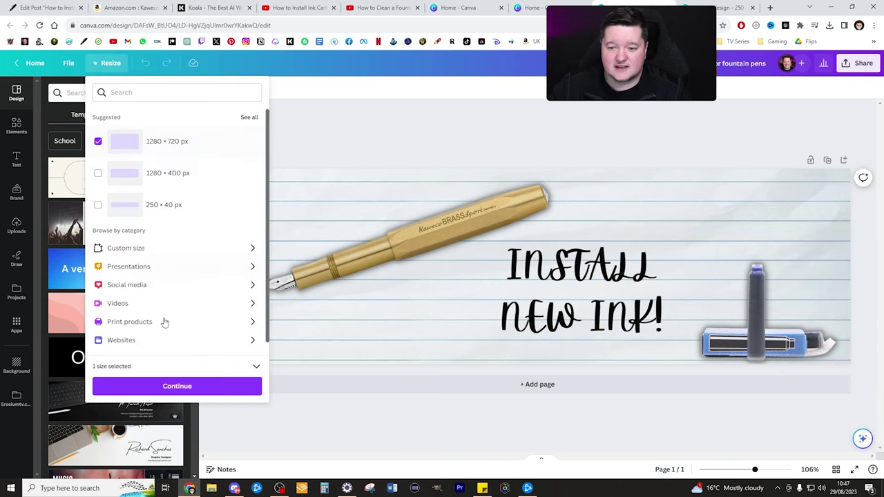
{"action": "left_click", "coordinate": [185, 385]}
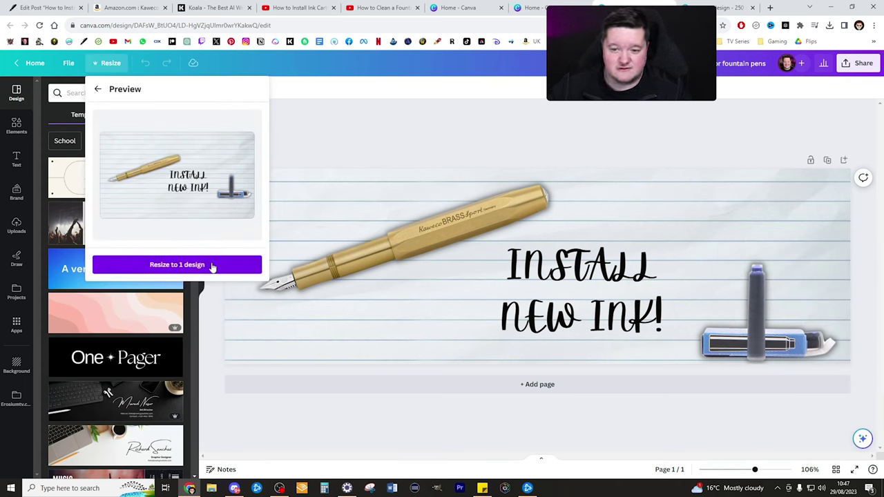
{"action": "left_click", "coordinate": [211, 265]}
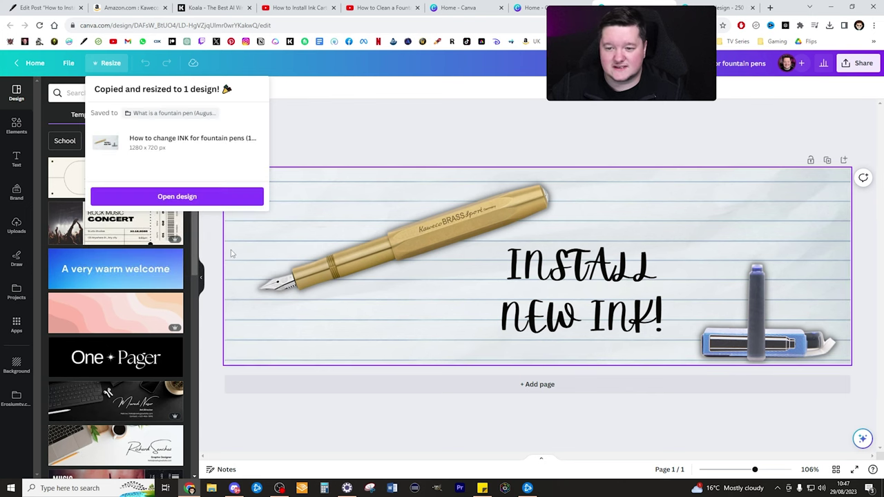
{"action": "left_click", "coordinate": [199, 198]}
Step: Enlarge the "INSTALL NEW INK!" text to size 112 and place the pen above it, tilted closer to horizontal and slightly bigger
{"action": "left_click_drag", "start_coordinate": [430, 242], "coordinate": [509, 194]}
{"action": "left_click", "coordinate": [544, 309]}
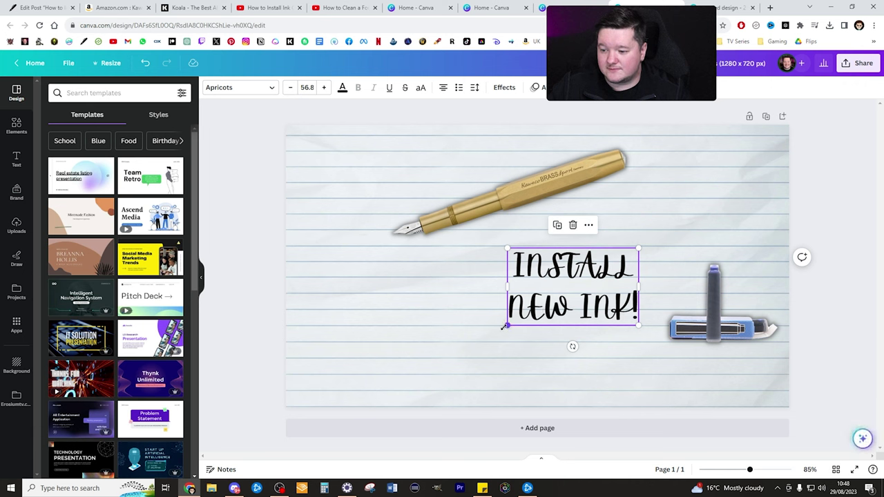
{"action": "mouse_move", "coordinate": [503, 327]}
{"action": "left_mouse_down"}
{"action": "mouse_move", "coordinate": [381, 395]}
{"action": "mouse_move", "coordinate": [369, 382]}
{"action": "left_mouse_up"}
{"action": "left_click_drag", "start_coordinate": [548, 307], "coordinate": [568, 294]}
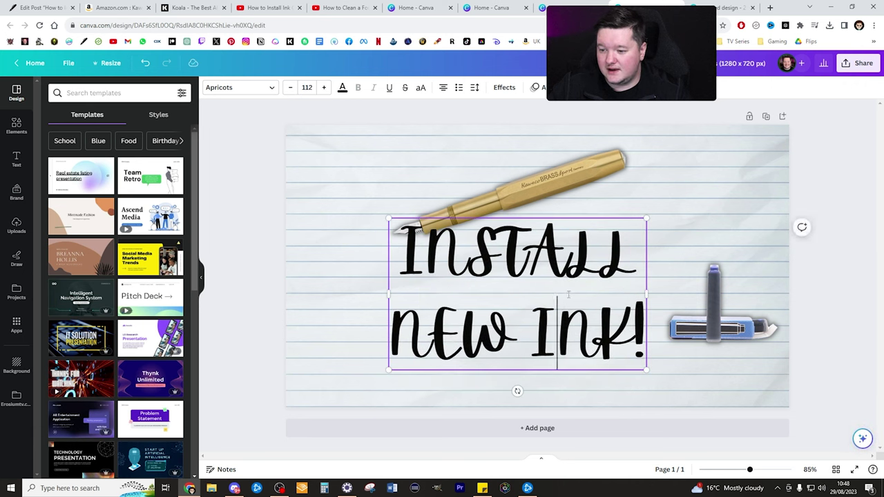
{"action": "mouse_move", "coordinate": [520, 214]}
{"action": "left_mouse_down"}
{"action": "mouse_move", "coordinate": [521, 204]}
{"action": "mouse_move", "coordinate": [508, 227]}
{"action": "left_mouse_up"}
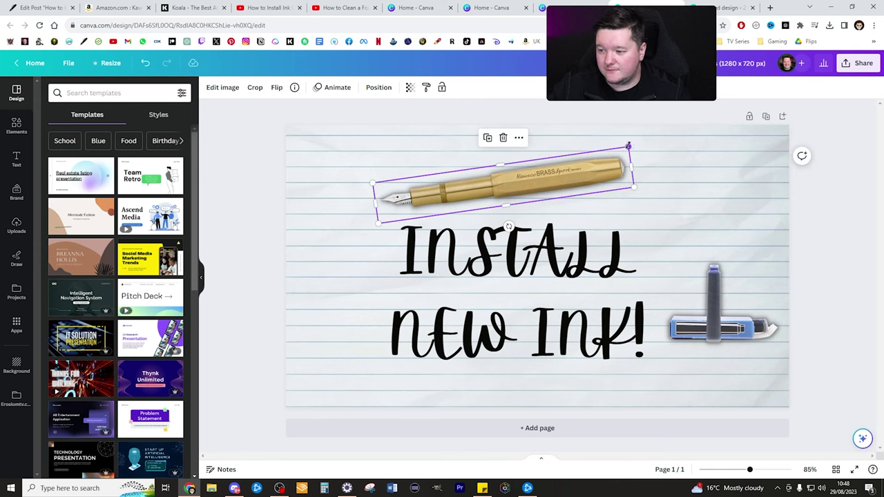
{"action": "left_click_drag", "start_coordinate": [628, 146], "coordinate": [659, 164]}
{"action": "left_click", "coordinate": [222, 87]}
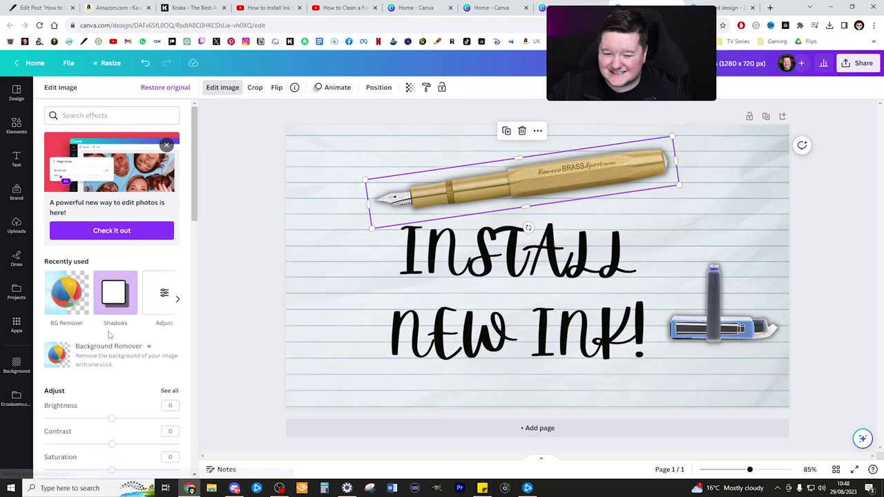
{"action": "left_click", "coordinate": [163, 293]}
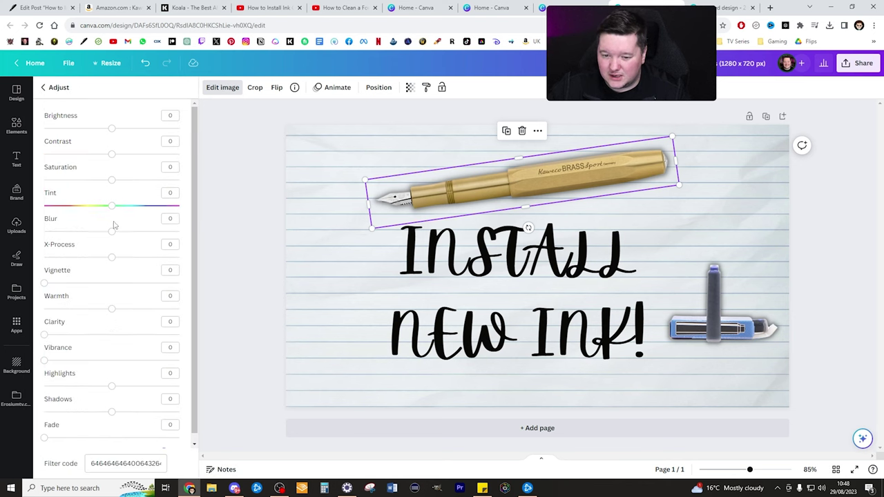
{"action": "key", "text": "Escape"}
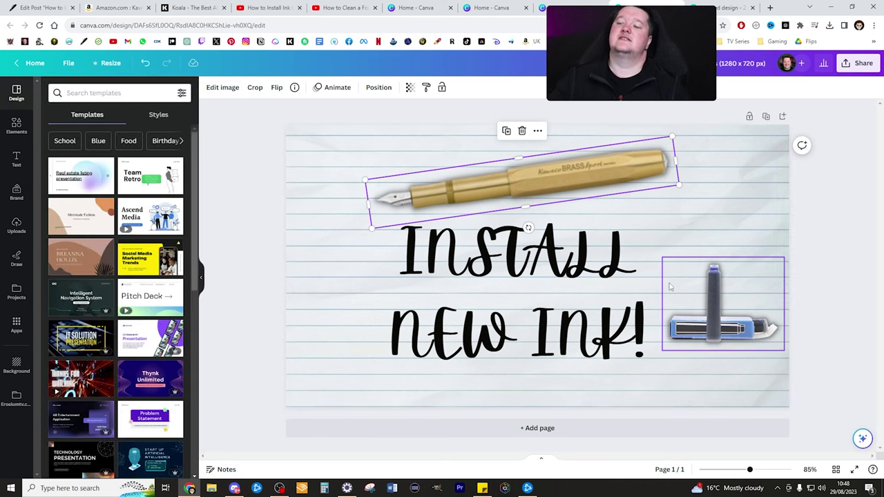
Step: Enlarge the ink cartridge image and place it near the page's lower edge, right of centre and fully within the page
{"action": "mouse_move", "coordinate": [704, 293]}
{"action": "left_mouse_down"}
{"action": "mouse_move", "coordinate": [699, 284]}
{"action": "mouse_move", "coordinate": [683, 339]}
{"action": "left_mouse_up"}
{"action": "left_click_drag", "start_coordinate": [765, 305], "coordinate": [840, 248]}
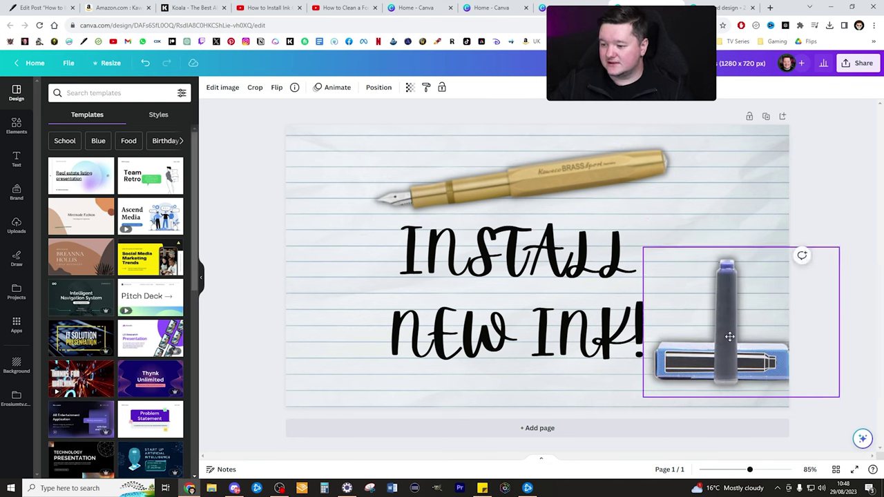
{"action": "left_click_drag", "start_coordinate": [729, 340], "coordinate": [623, 356]}
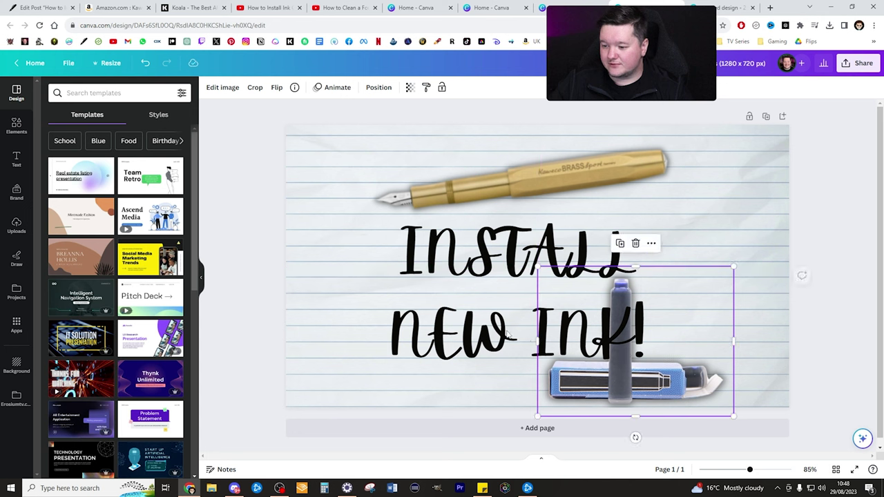
Step: Shift the "INSTALL NEW INK!" text left and shrink it slightly so it clears the ink cartridge
{"action": "left_click_drag", "start_coordinate": [471, 312], "coordinate": [438, 312]}
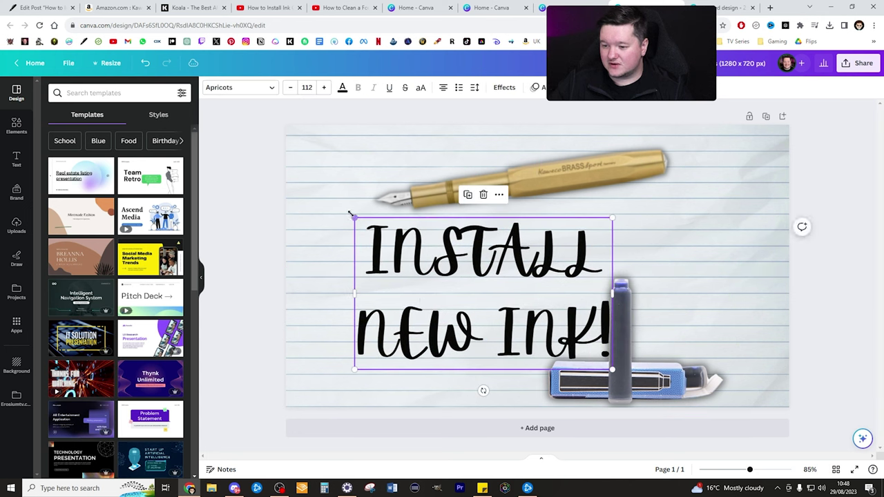
{"action": "left_click_drag", "start_coordinate": [351, 214], "coordinate": [364, 215]}
{"action": "left_click", "coordinate": [662, 180]}
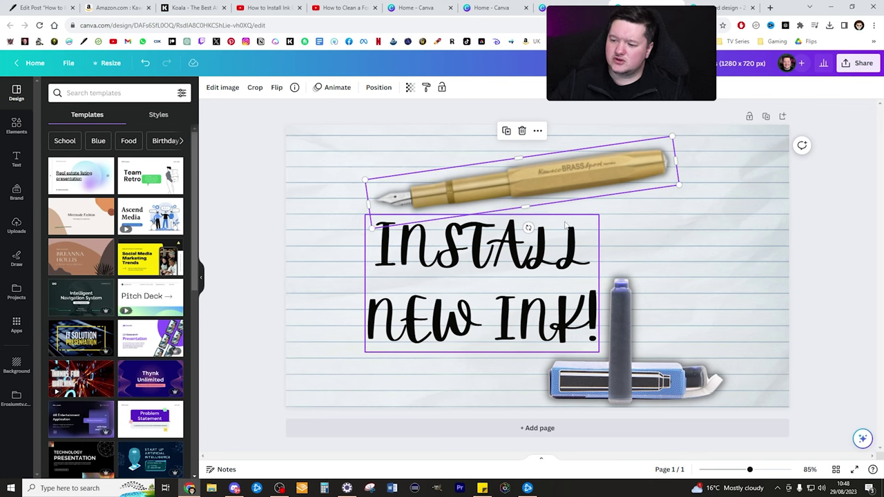
Step: Rotate the pen above the "INSTALL NEW INK!" text so it slopes down to the right, nib at the upper end, and shift it slightly right
{"action": "left_click_drag", "start_coordinate": [528, 228], "coordinate": [510, 229]}
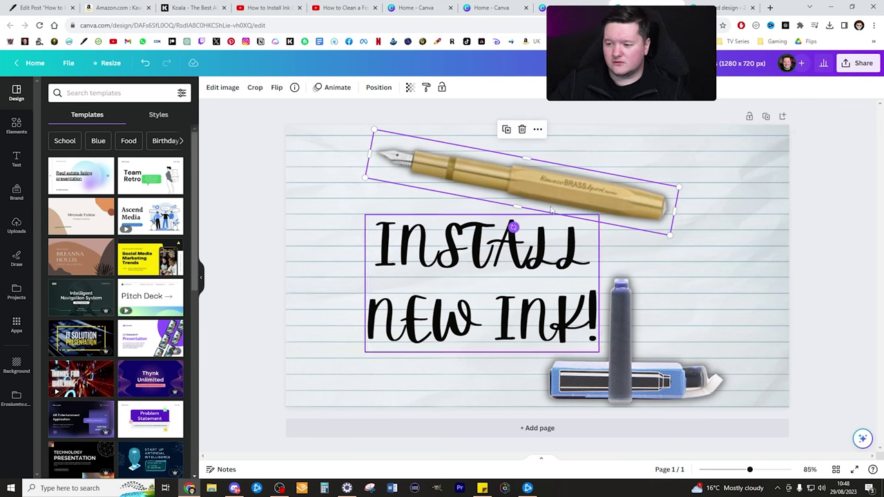
{"action": "left_click", "coordinate": [869, 112]}
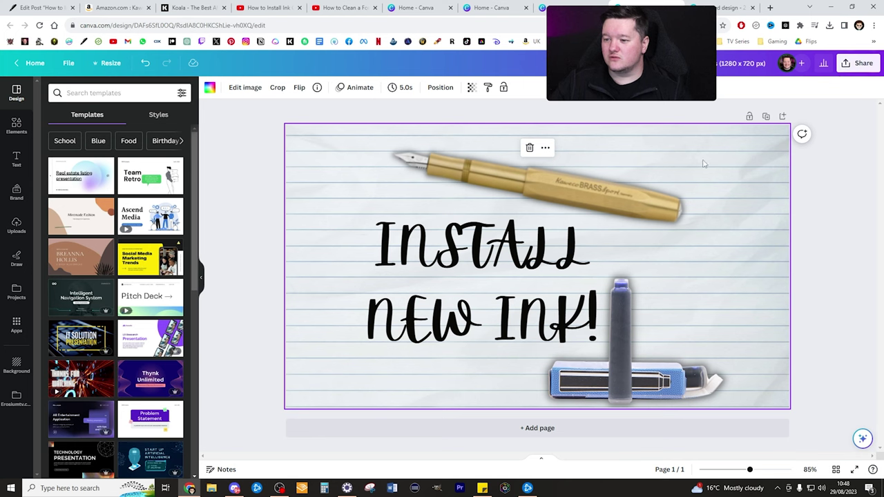
{"action": "left_click", "coordinate": [685, 185]}
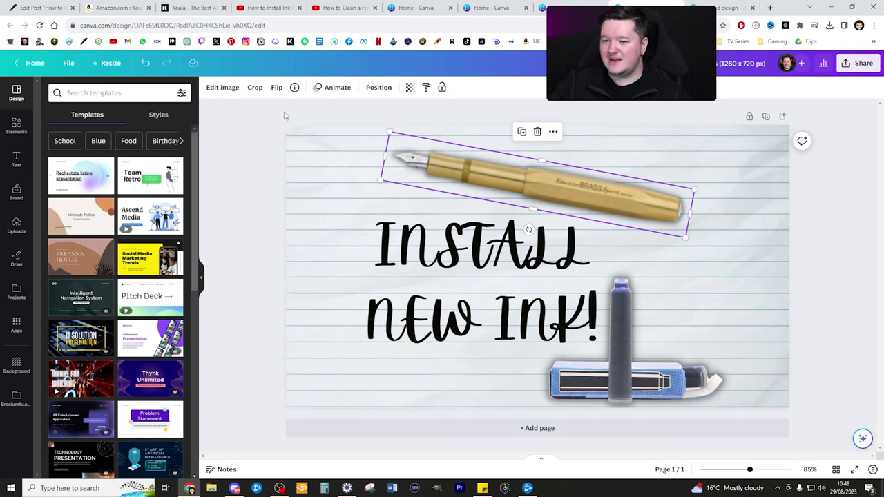
{"action": "left_click", "coordinate": [276, 88]}
{"action": "left_click", "coordinate": [308, 138]}
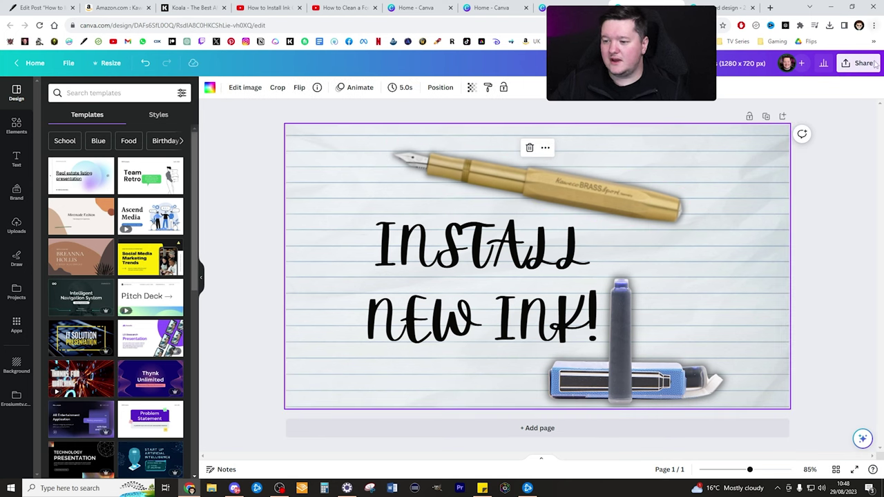
Step: Download the finished Canva design as a PNG and set the downloaded file as the featured image of the WordPress post
{"action": "scroll", "coordinate": [823, 157], "scroll_direction": "down", "scroll_amount": 5, "text": "ctrl"}
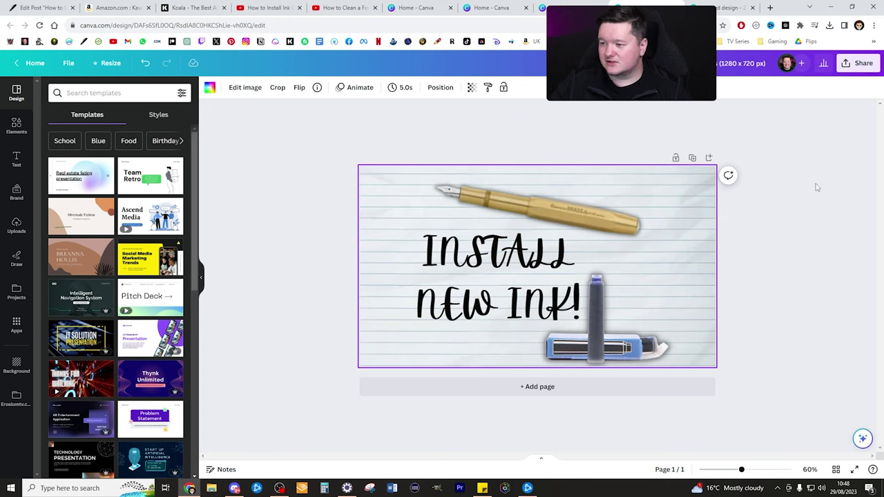
{"action": "left_click", "coordinate": [860, 62]}
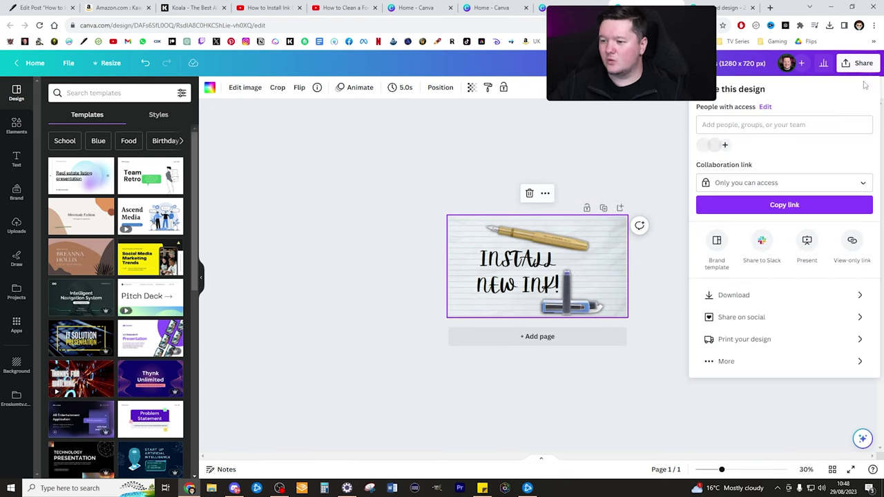
{"action": "left_click", "coordinate": [787, 295]}
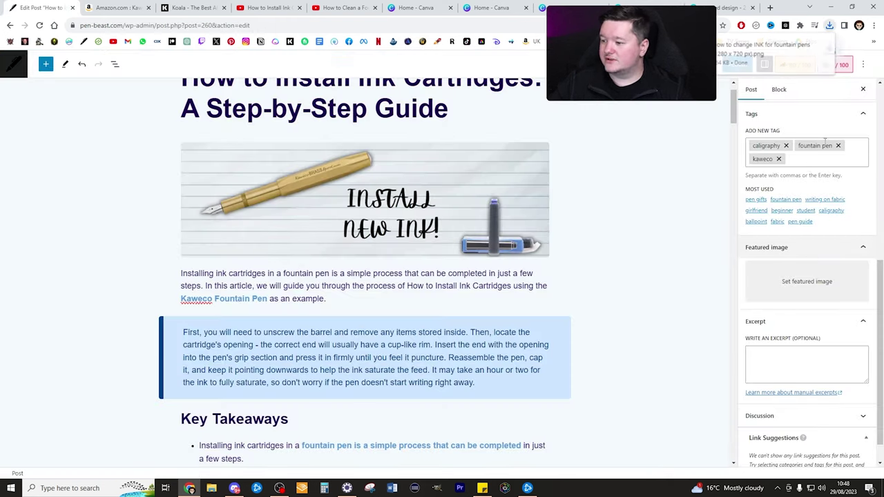
{"action": "left_click_drag", "start_coordinate": [791, 55], "coordinate": [791, 276]}
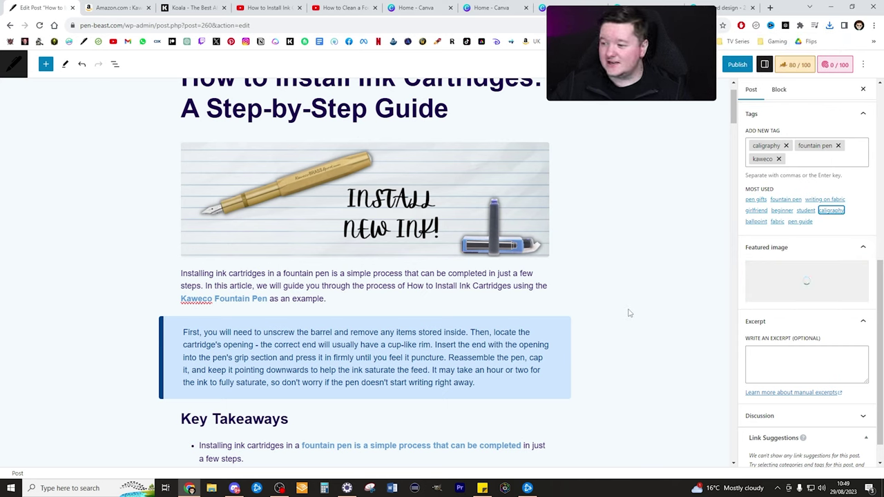
Step: Add a paragraph below the post's introduction reading "the the the the the potato pen writer"
{"action": "left_click", "coordinate": [393, 299]}
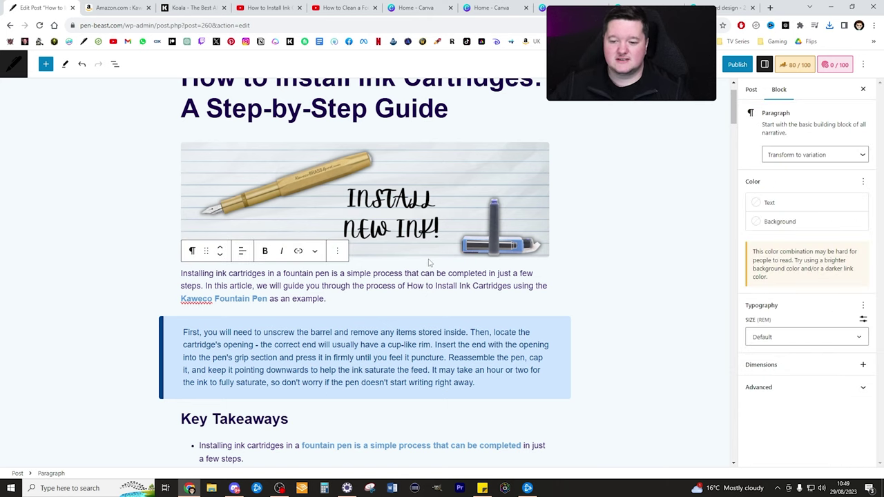
{"action": "key", "text": "Return"}
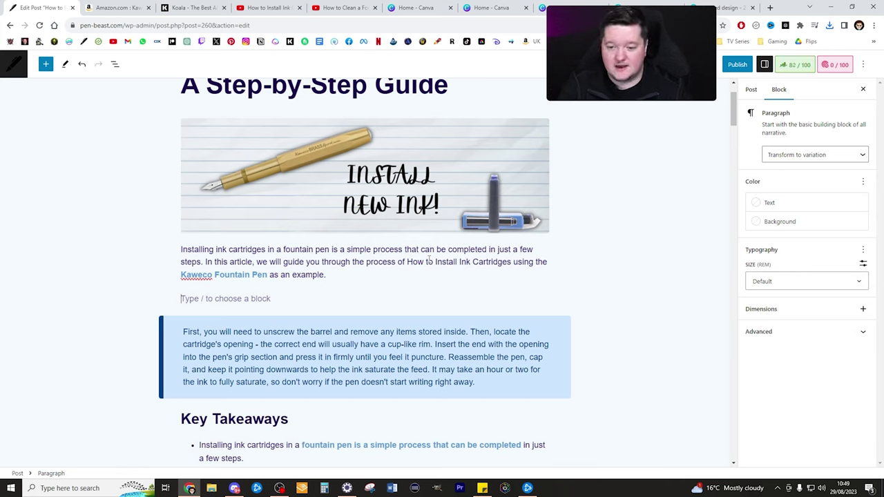
{"action": "type", "text": "the "}
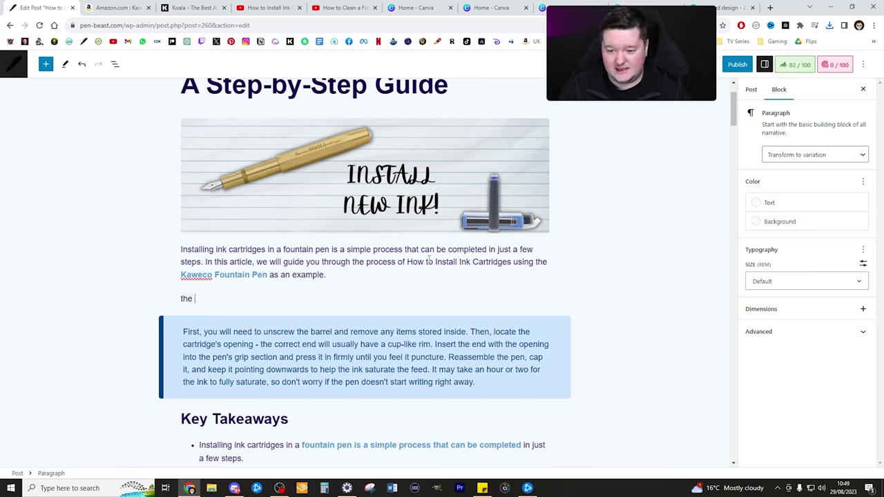
{"action": "type", "text": "the the "}
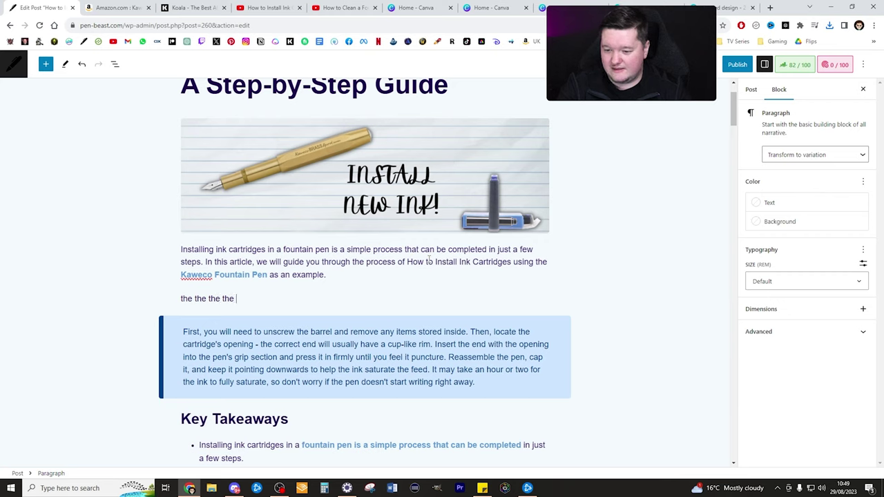
{"action": "type", "text": "the p"}
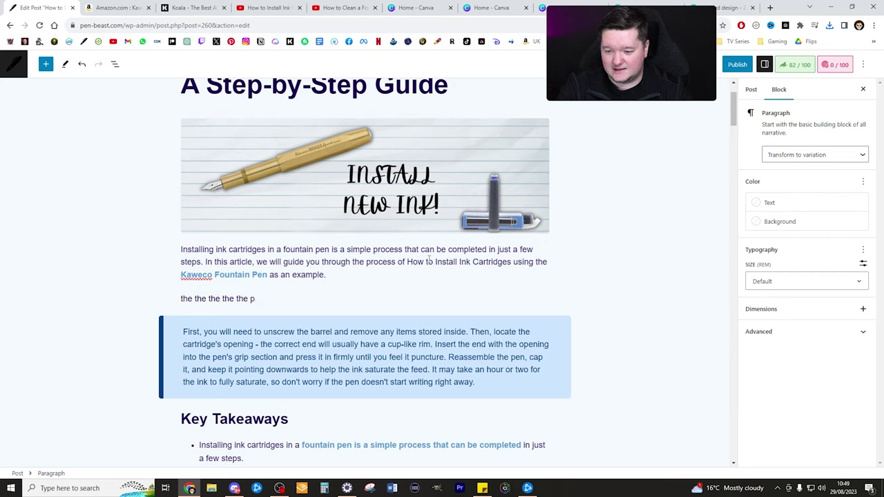
{"action": "key", "text": "BackSpace"}
{"action": "type", "text": "the potato pen writer"}
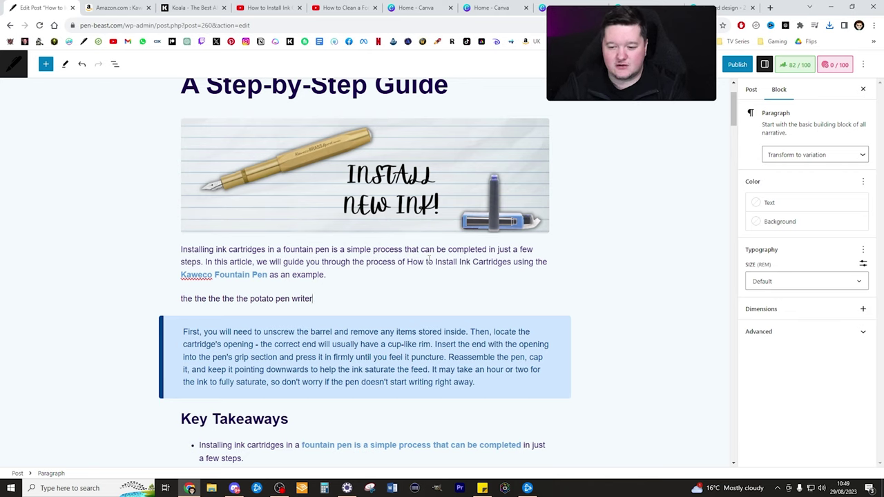
Step: Delete words from the end of the test paragraph and restore them, first letter by letter, then the whole word "writer"
{"action": "key", "text": "BackSpace"}
{"action": "key", "text": "BackSpace"}
{"action": "key", "text": "BackSpace"}
{"action": "key", "text": "BackSpace"}
{"action": "key", "text": "BackSpace"}
{"action": "key", "text": "BackSpace"}
{"action": "key", "text": "BackSpace"}
{"action": "key", "text": "BackSpace"}
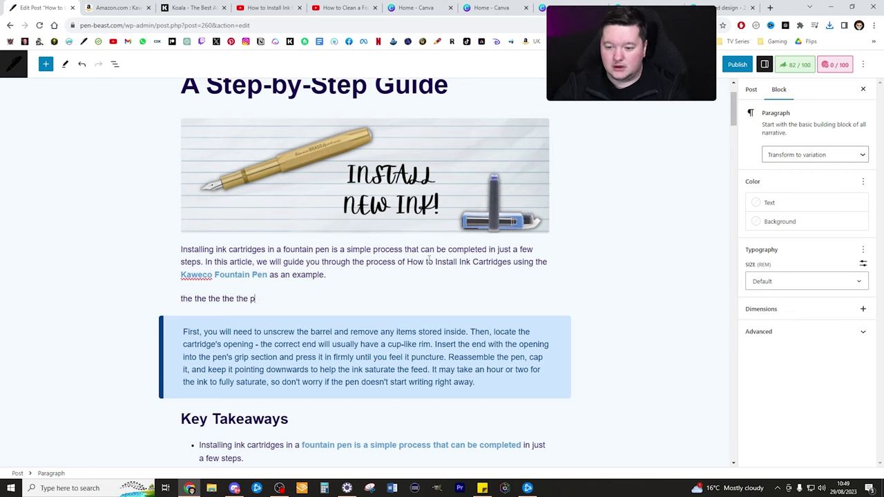
{"action": "key", "text": "ctrl+z"}
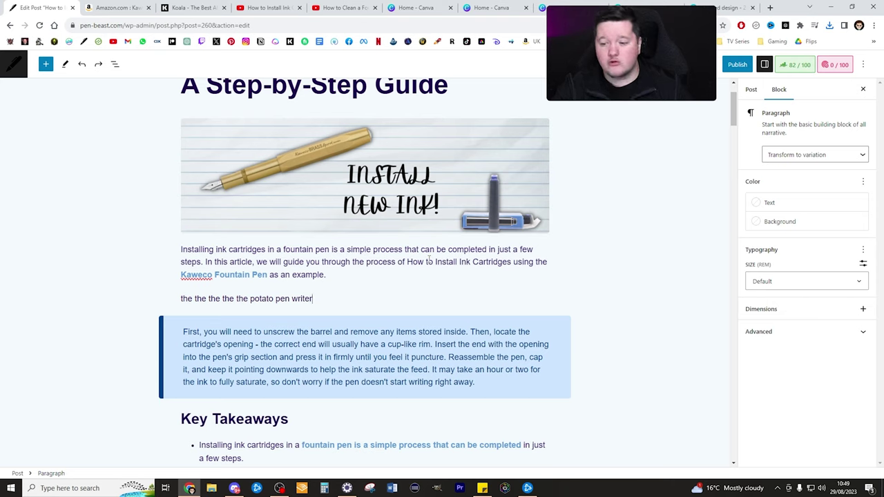
{"action": "key", "text": "ctrl+BackSpace"}
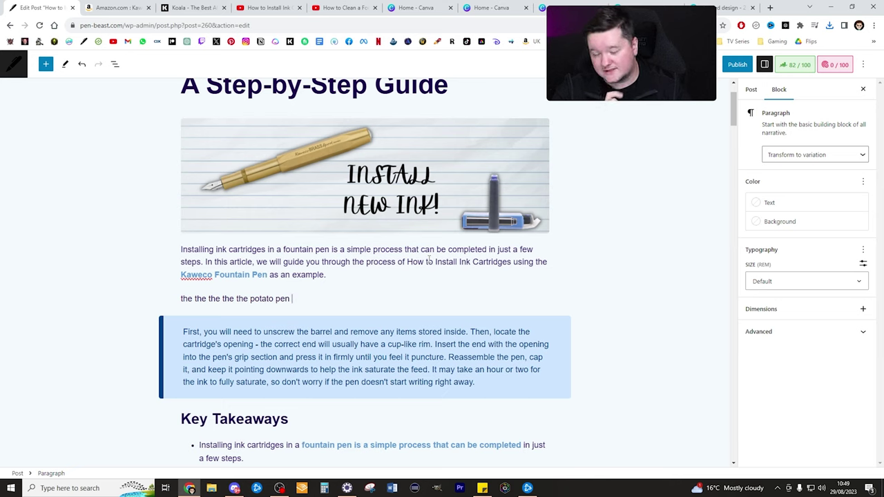
{"action": "type", "text": "writer"}
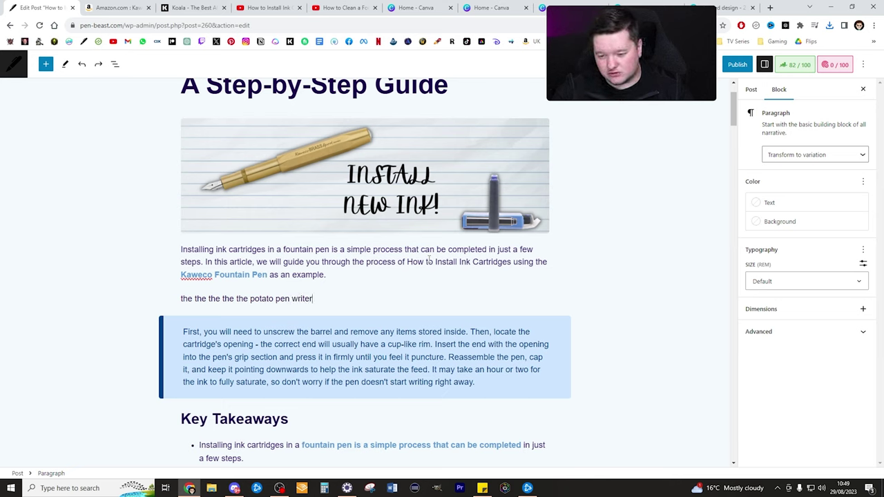
{"action": "key", "text": "ctrl+BackSpace"}
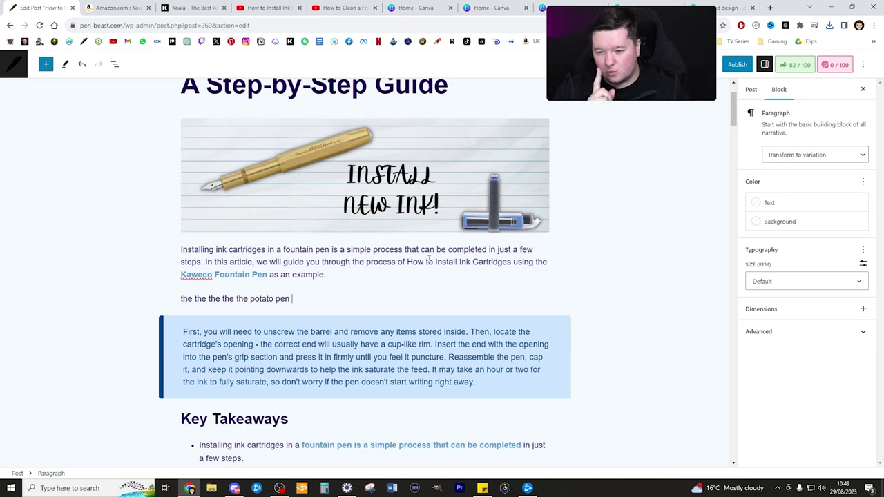
{"action": "key", "text": "ctrl+z"}
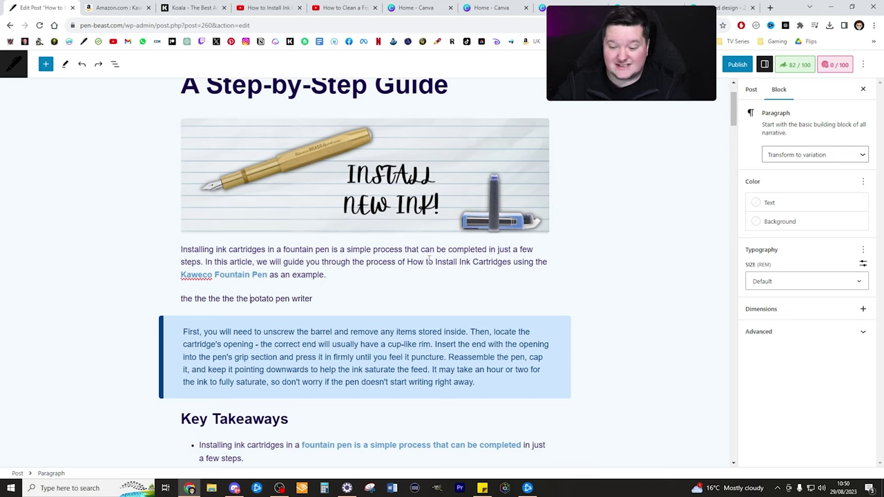
Step: Delete letters from the start of "potato" in the test paragraph and undo the deletion
{"action": "key", "text": "Delete"}
{"action": "key", "text": "Delete"}
{"action": "key", "text": "Delete"}
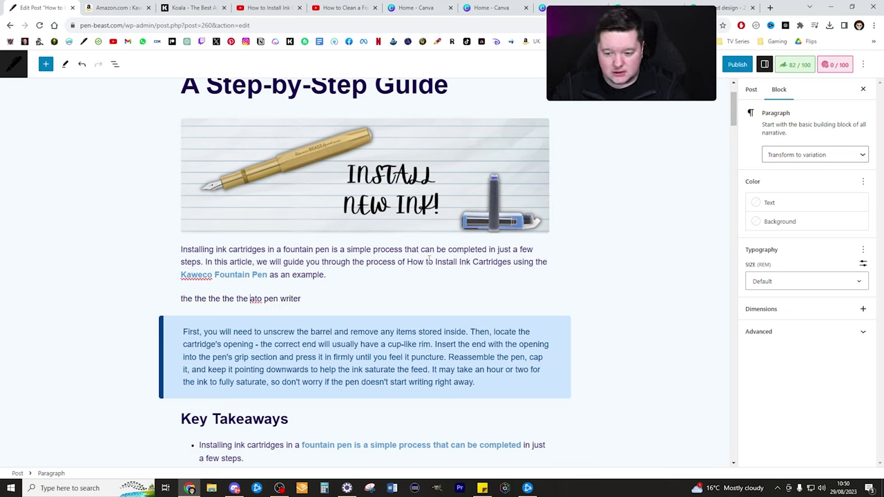
{"action": "key", "text": "Delete"}
{"action": "key", "text": "ctrl+z"}
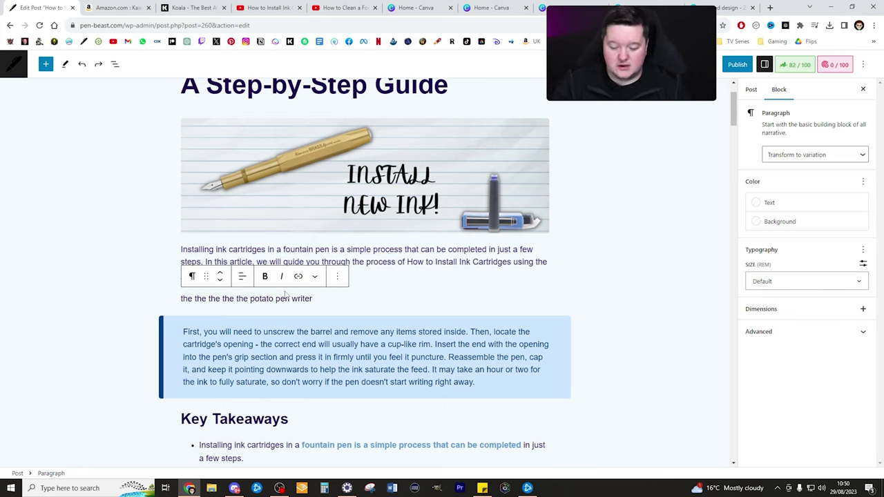
Step: Remove the test paragraph below the introduction word by word, including its empty block
{"action": "key", "text": "ctrl+Delete"}
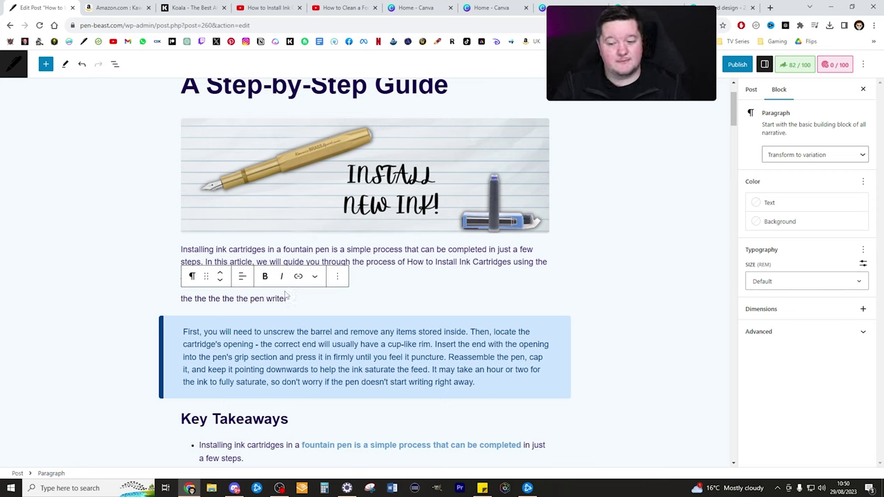
{"action": "key", "text": "ctrl+Delete"}
{"action": "key", "text": "ctrl+Delete"}
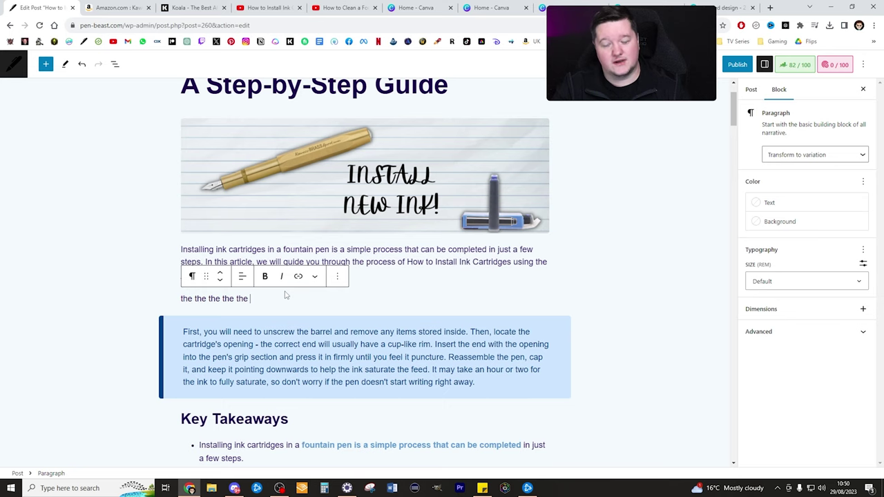
{"action": "key", "text": "ctrl+BackSpace"}
{"action": "key", "text": "ctrl+BackSpace"}
{"action": "key", "text": "ctrl+BackSpace"}
{"action": "key", "text": "ctrl+BackSpace"}
{"action": "key", "text": "ctrl+BackSpace"}
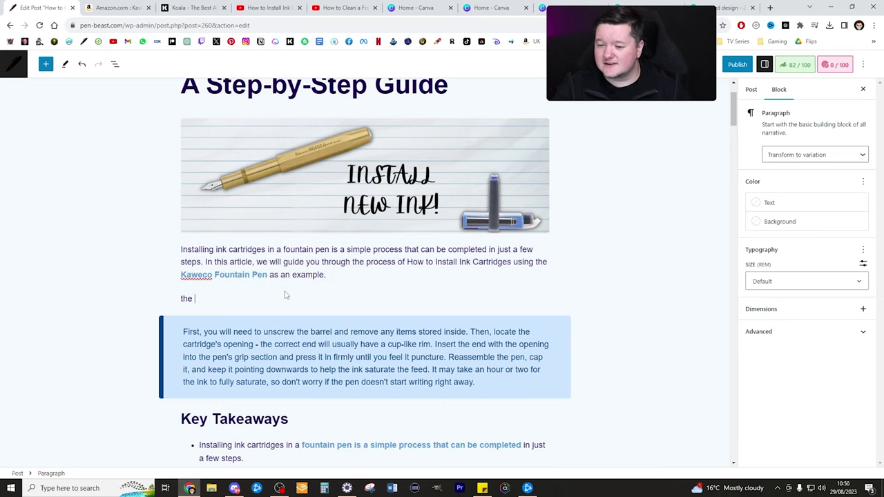
{"action": "key", "text": "BackSpace"}
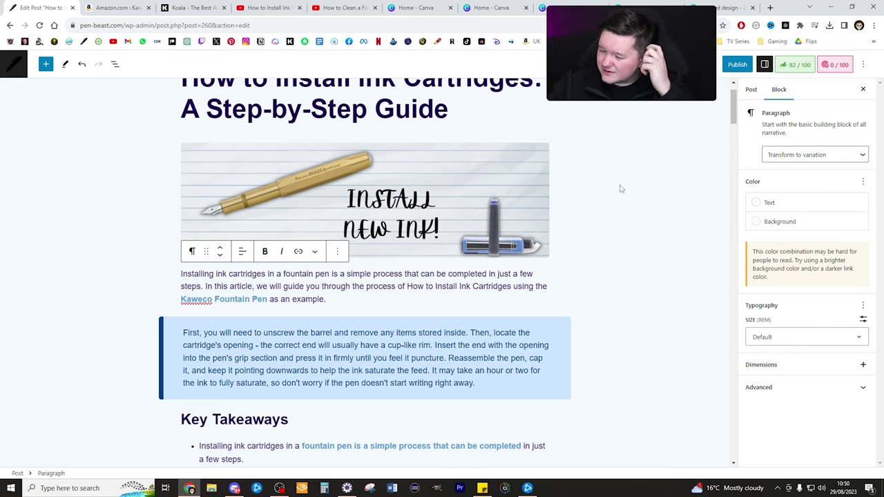
Step: Shorten the post's permalink slug to how-to-install-ink-cartridges
{"action": "left_click", "coordinate": [751, 91]}
{"action": "scroll", "coordinate": [825, 223], "scroll_direction": "down", "scroll_amount": 2}
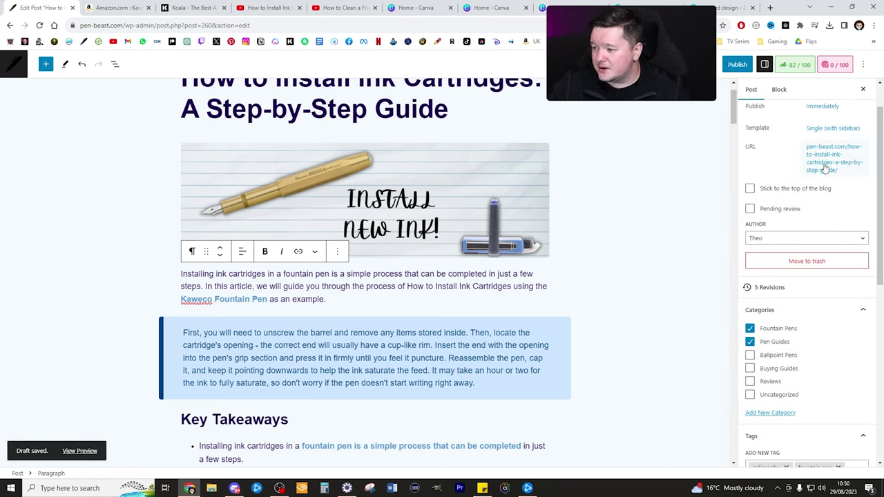
{"action": "left_click", "coordinate": [859, 160]}
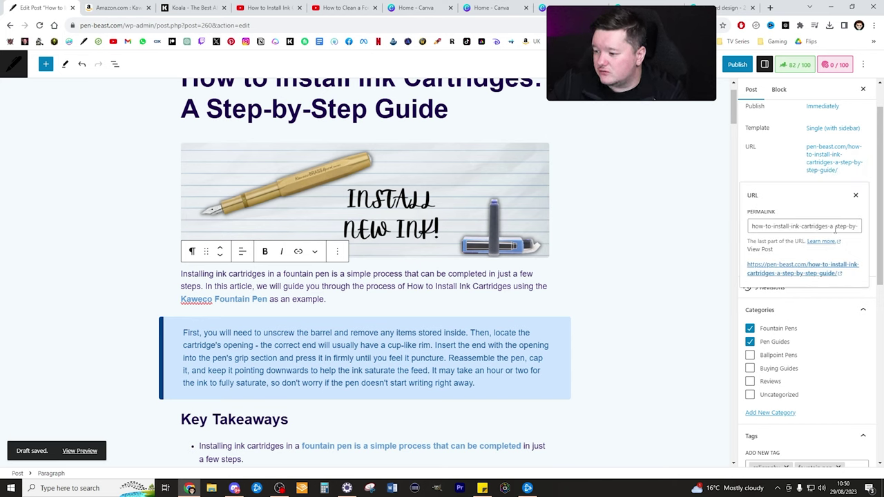
{"action": "left_click_drag", "start_coordinate": [827, 226], "coordinate": [859, 226]}
{"action": "key", "text": "BackSpace"}
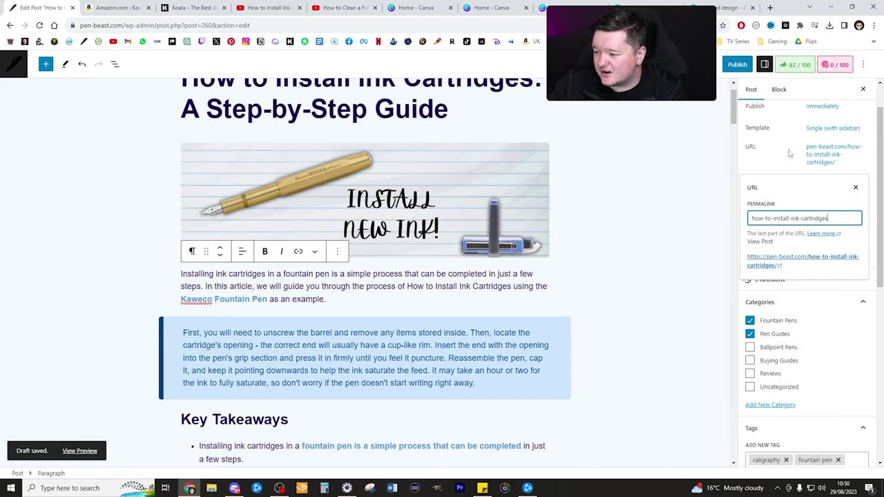
{"action": "key", "text": "Escape"}
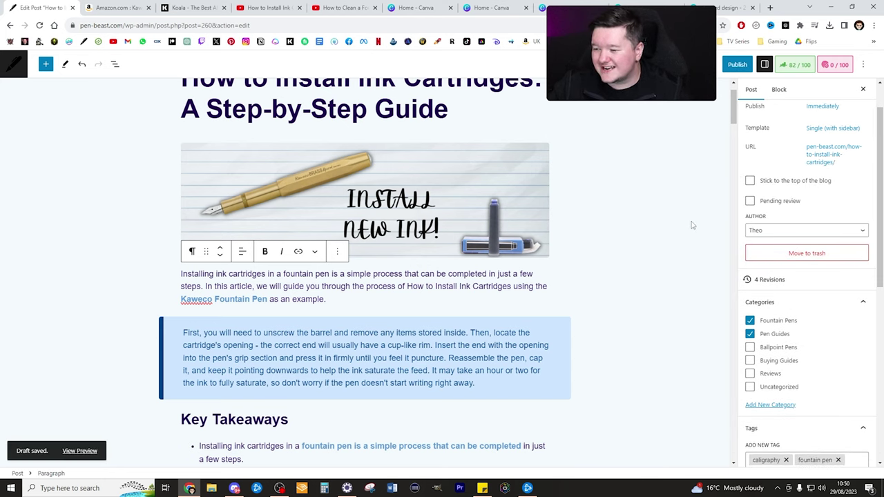
Step: Copy the full meta description from the Rank Math snippet editor, close the editor and reopen the settings sidebar
{"action": "scroll", "coordinate": [801, 276], "scroll_direction": "down", "scroll_amount": 10}
{"action": "scroll", "coordinate": [716, 241], "scroll_direction": "down", "scroll_amount": 2}
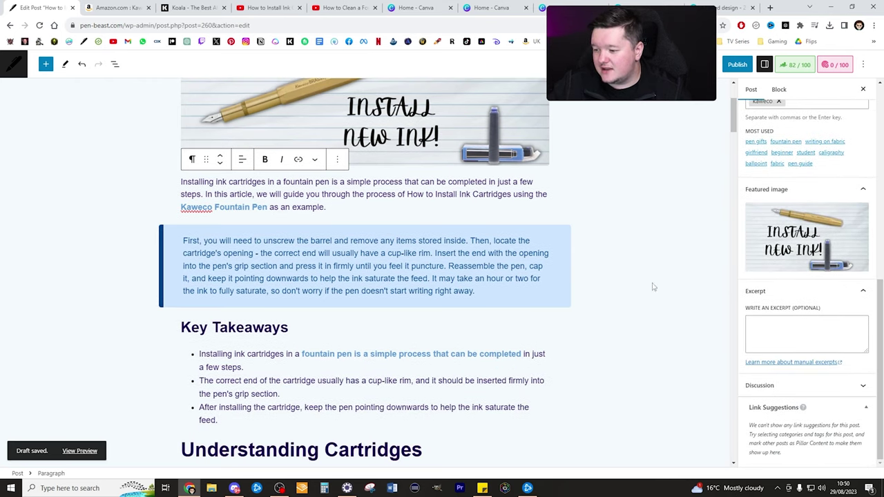
{"action": "scroll", "coordinate": [652, 286], "scroll_direction": "up", "scroll_amount": 3}
{"action": "left_click", "coordinate": [795, 65]}
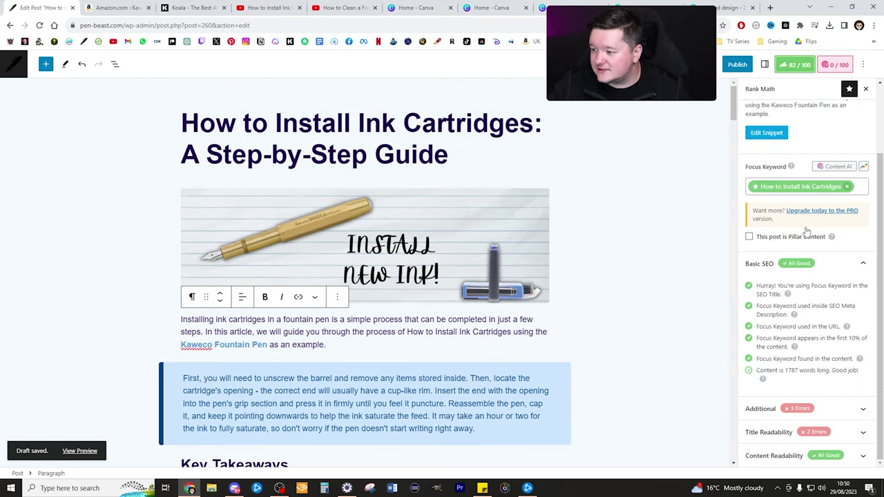
{"action": "left_click", "coordinate": [773, 135]}
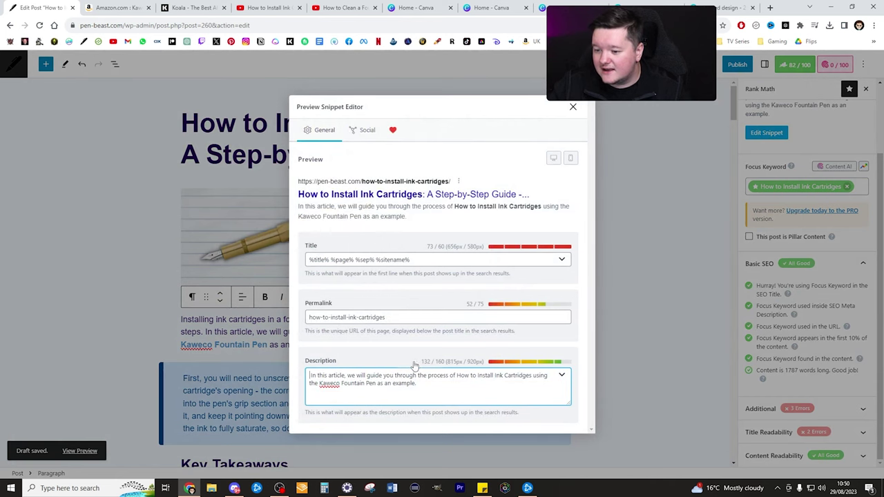
{"action": "key", "text": "ctrl+a"}
{"action": "key", "text": "ctrl+c"}
{"action": "left_click", "coordinate": [573, 108]}
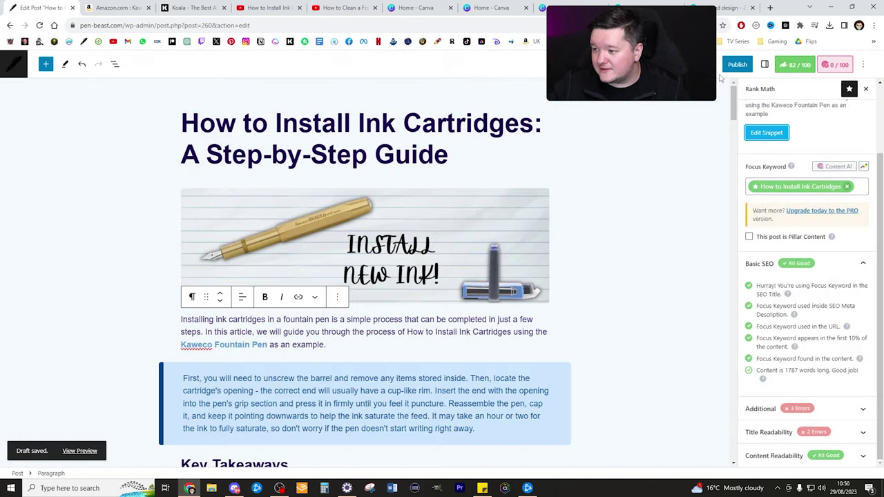
{"action": "left_click", "coordinate": [764, 64]}
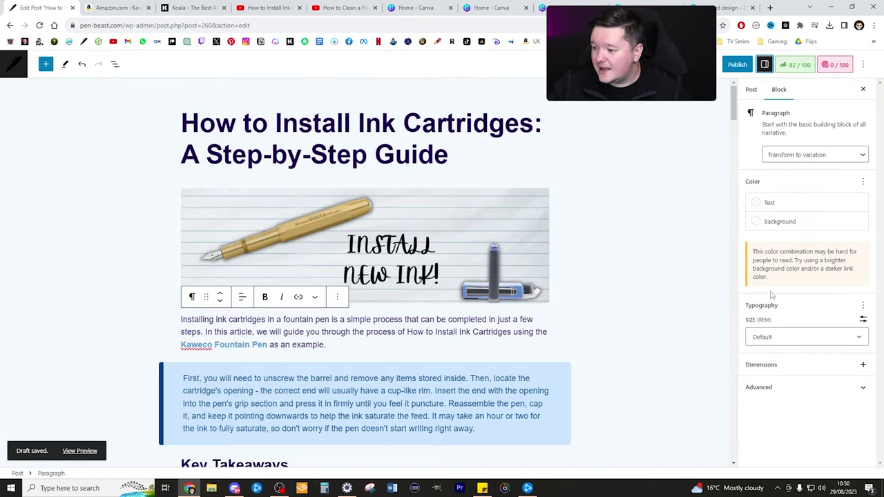
Step: Paste the copied meta description into the post's excerpt
{"action": "left_click", "coordinate": [751, 89]}
{"action": "scroll", "coordinate": [798, 345], "scroll_direction": "down", "scroll_amount": 6}
{"action": "left_click", "coordinate": [799, 383]}
{"action": "key", "text": "ctrl+v"}
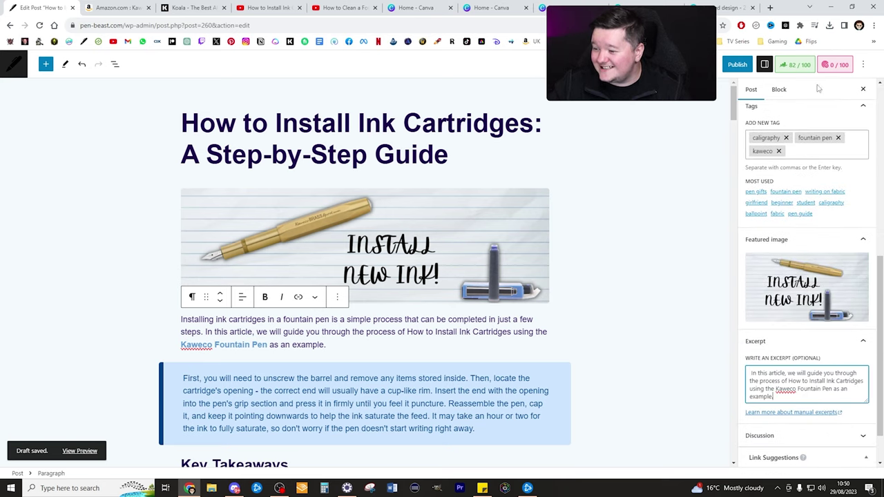
Step: Review the post's excerpt, featured image, categories and tags, and publish the post immediately with public visibility
{"action": "scroll", "coordinate": [633, 251], "scroll_direction": "down", "scroll_amount": 4}
{"action": "scroll", "coordinate": [801, 324], "scroll_direction": "down", "scroll_amount": 1}
{"action": "scroll", "coordinate": [801, 323], "scroll_direction": "down", "scroll_amount": 1}
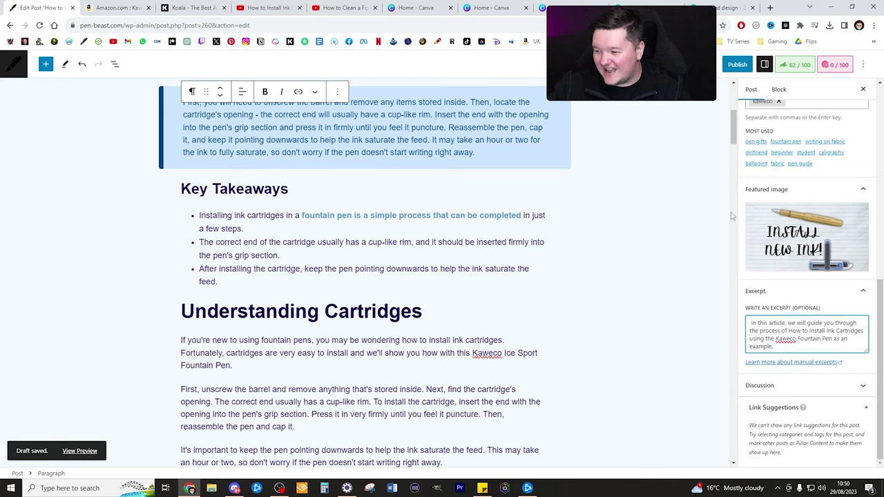
{"action": "scroll", "coordinate": [820, 395], "scroll_direction": "up", "scroll_amount": 5}
{"action": "scroll", "coordinate": [421, 214], "scroll_direction": "up", "scroll_amount": 4}
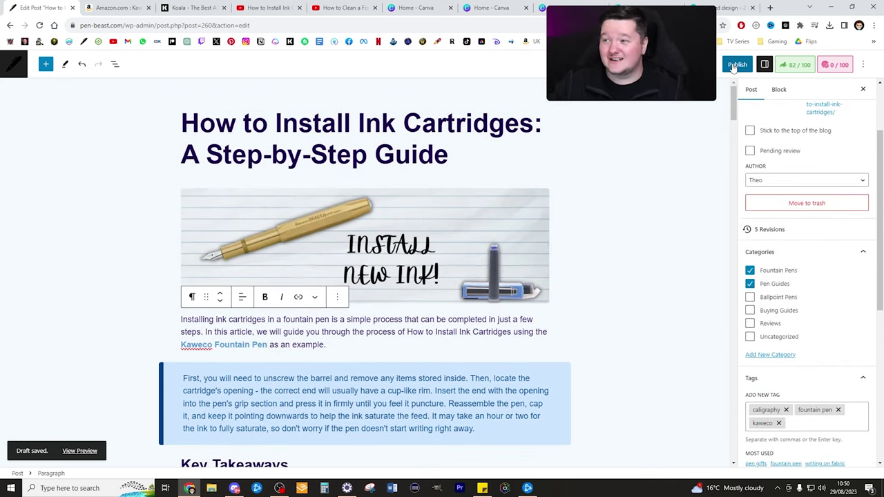
{"action": "left_click", "coordinate": [736, 65]}
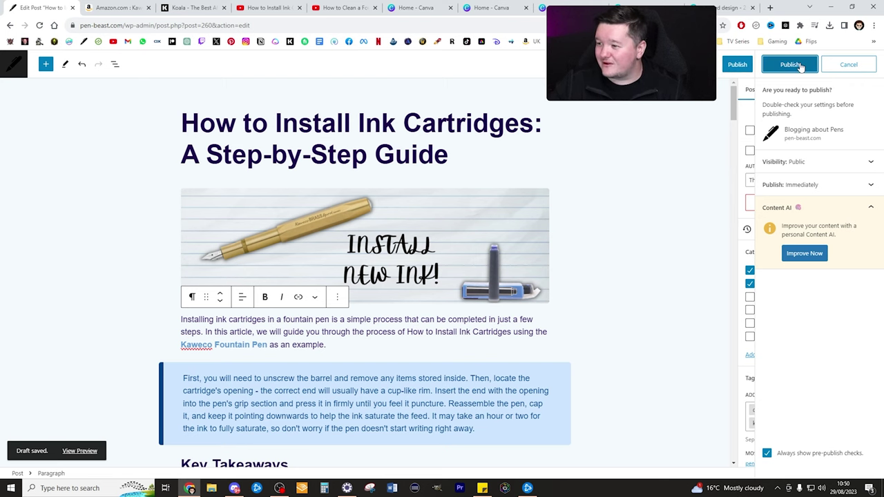
{"action": "left_click", "coordinate": [799, 66]}
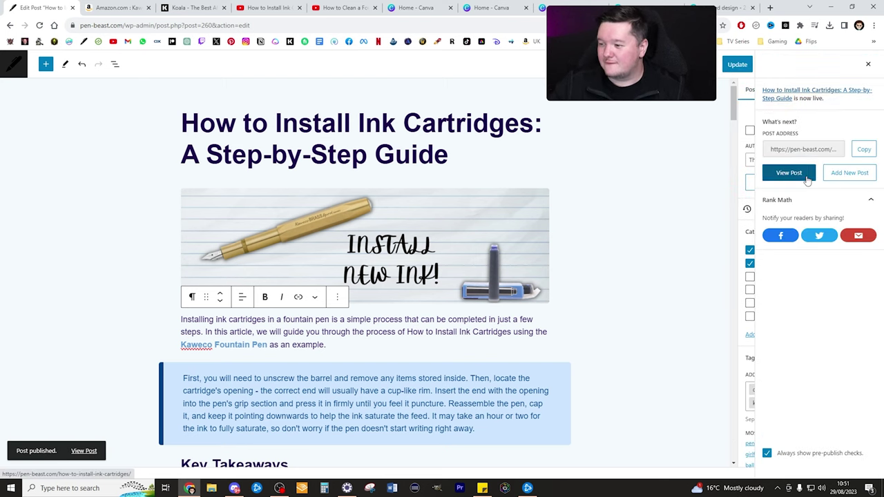
Step: View the published post and check its title, affiliate disclaimer, featured image and introduction
{"action": "left_click", "coordinate": [805, 177]}
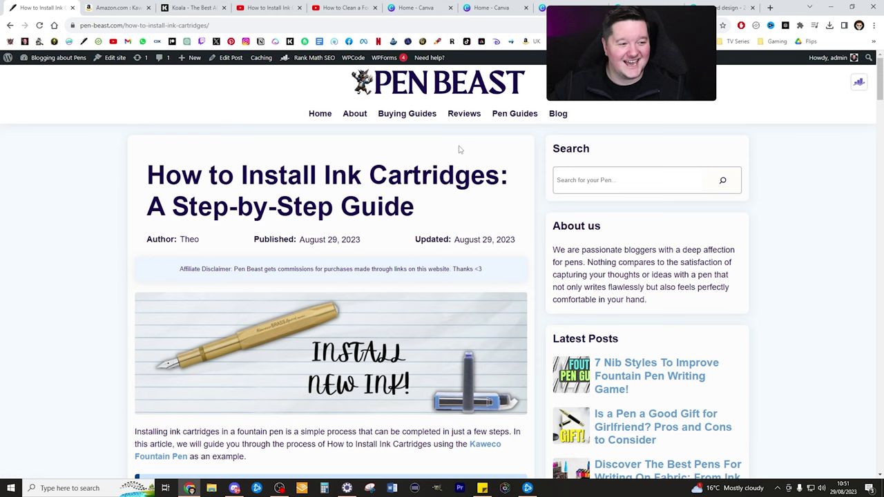
{"action": "scroll", "coordinate": [459, 149], "scroll_direction": "down", "scroll_amount": 1}
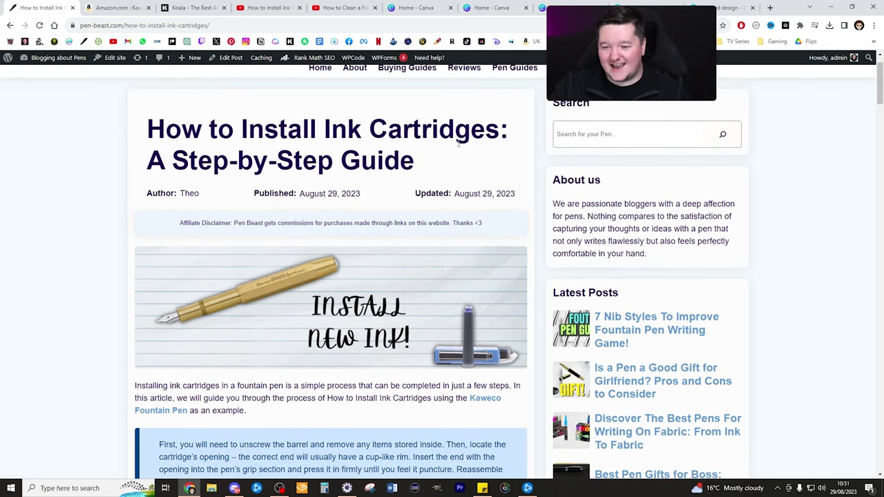
{"action": "scroll", "coordinate": [457, 143], "scroll_direction": "down", "scroll_amount": 1}
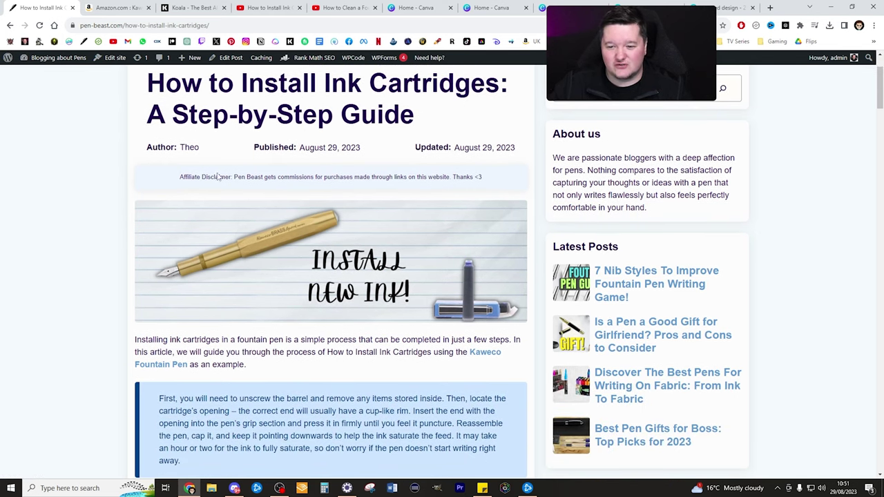
{"action": "left_click_drag", "start_coordinate": [184, 178], "coordinate": [253, 177]}
{"action": "left_click", "coordinate": [276, 176]}
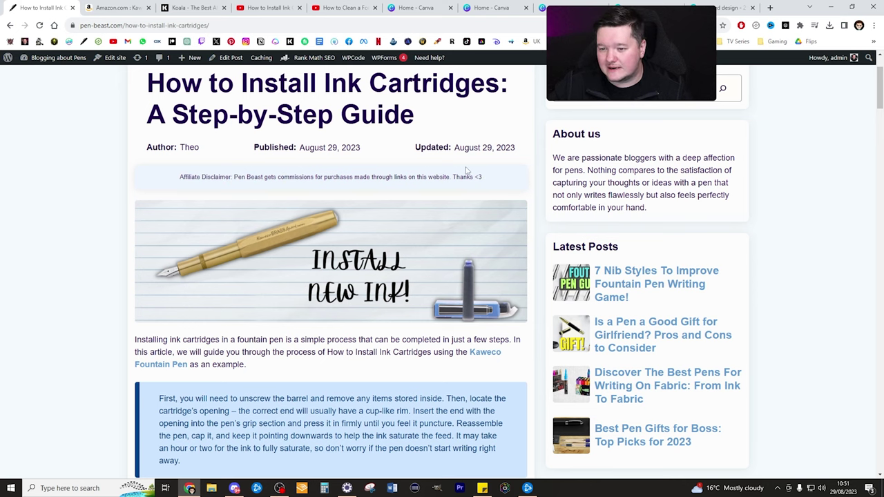
{"action": "scroll", "coordinate": [399, 138], "scroll_direction": "down", "scroll_amount": 3}
{"action": "scroll", "coordinate": [370, 135], "scroll_direction": "down", "scroll_amount": 2}
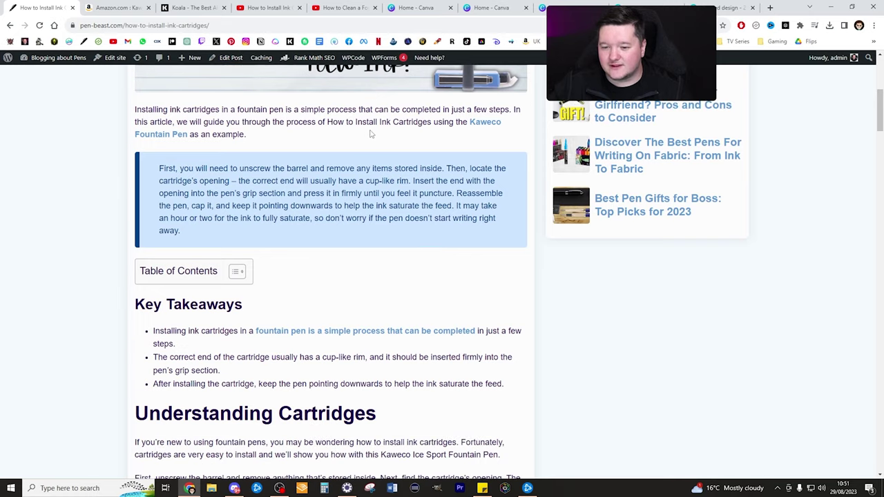
Step: Expand the live post's table of contents to check its section links, and collapse it again
{"action": "left_click", "coordinate": [237, 273]}
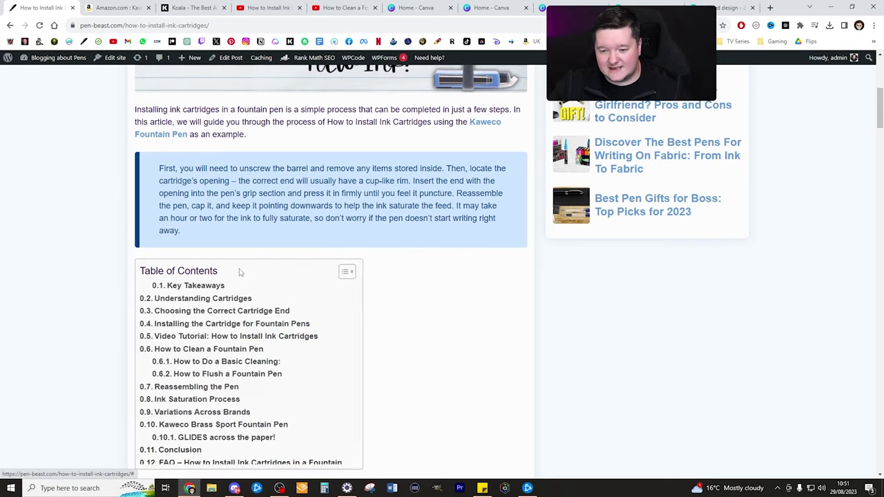
{"action": "scroll", "coordinate": [302, 283], "scroll_direction": "down", "scroll_amount": 5}
{"action": "scroll", "coordinate": [183, 215], "scroll_direction": "up", "scroll_amount": 4}
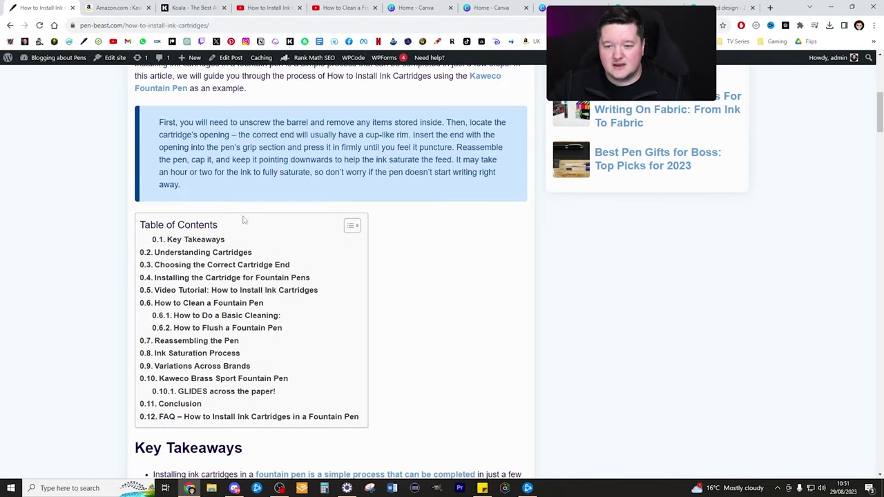
{"action": "left_click", "coordinate": [352, 226]}
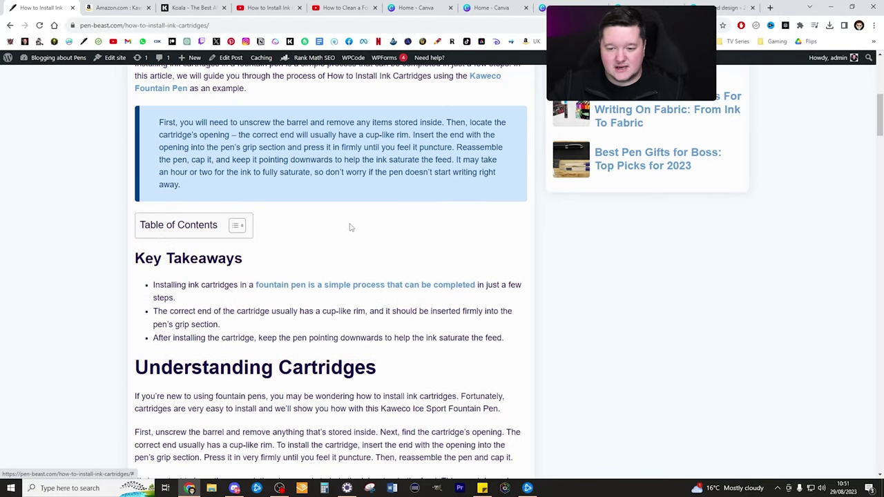
{"action": "left_click", "coordinate": [235, 225]}
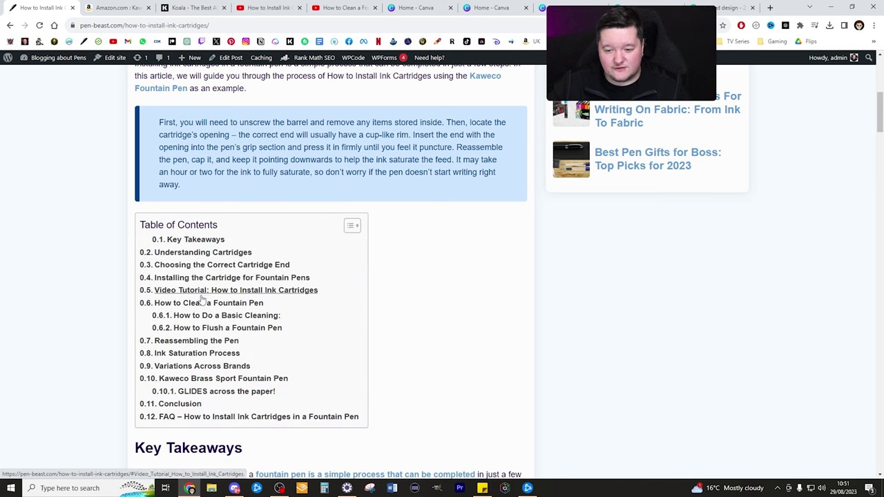
{"action": "left_click", "coordinate": [350, 226]}
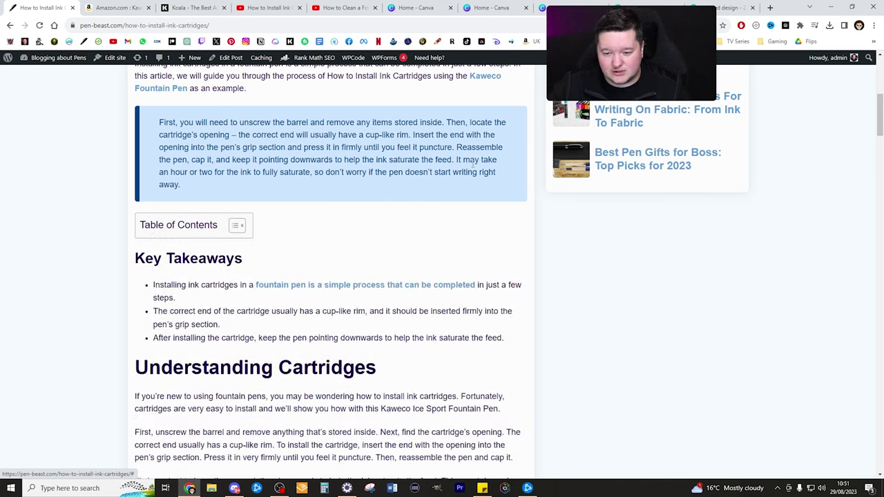
Step: Examine the rest of the live article, from Understanding Cartridges through the video, product box and FAQ to the author box
{"action": "scroll", "coordinate": [466, 155], "scroll_direction": "down", "scroll_amount": 6}
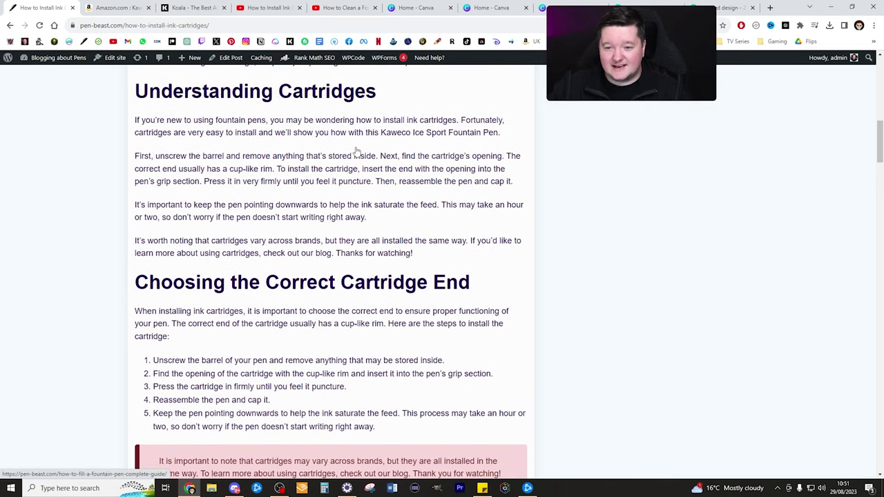
{"action": "scroll", "coordinate": [356, 151], "scroll_direction": "down", "scroll_amount": 4}
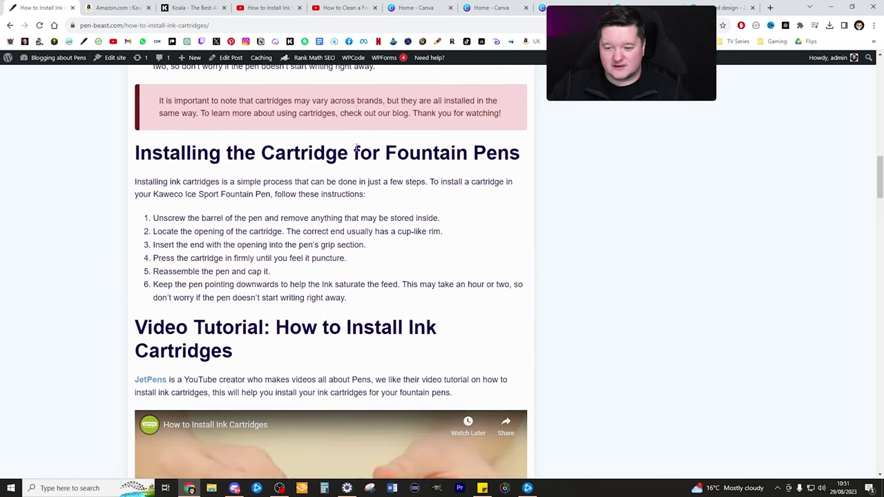
{"action": "scroll", "coordinate": [356, 147], "scroll_direction": "down", "scroll_amount": 4}
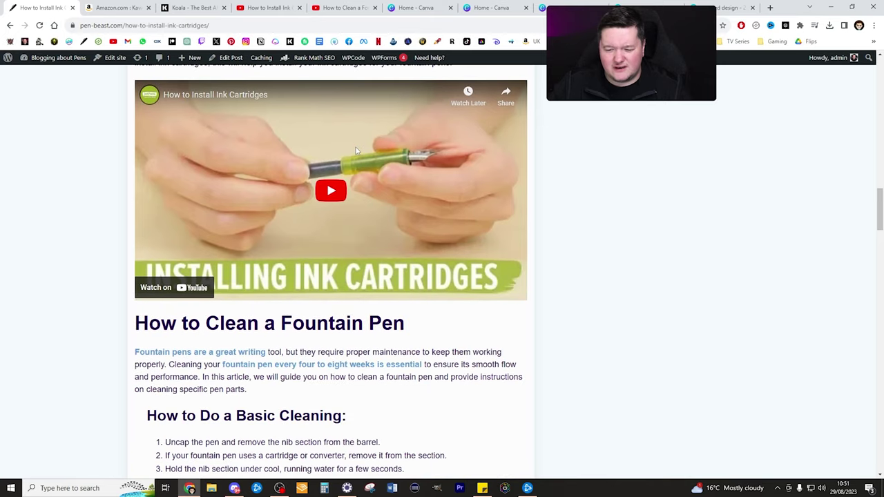
{"action": "scroll", "coordinate": [356, 147], "scroll_direction": "down", "scroll_amount": 3}
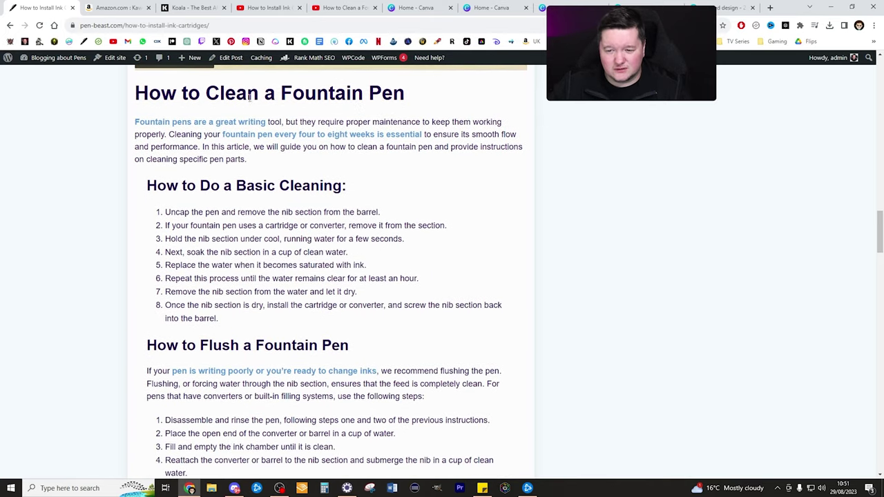
{"action": "scroll", "coordinate": [307, 96], "scroll_direction": "down", "scroll_amount": 7}
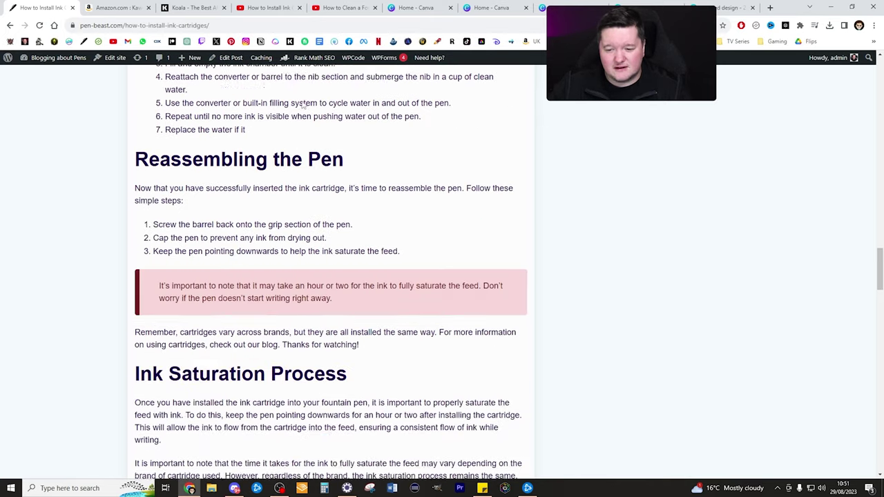
{"action": "scroll", "coordinate": [389, 138], "scroll_direction": "down", "scroll_amount": 6}
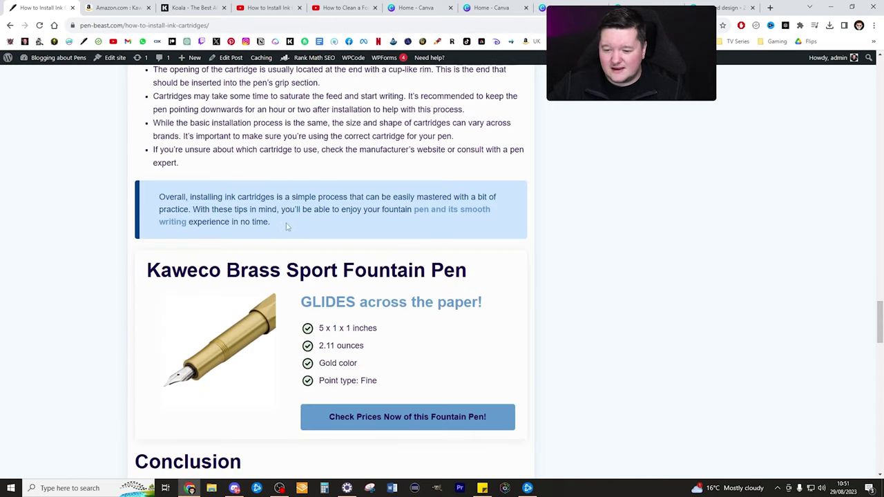
{"action": "scroll", "coordinate": [269, 180], "scroll_direction": "down", "scroll_amount": 2}
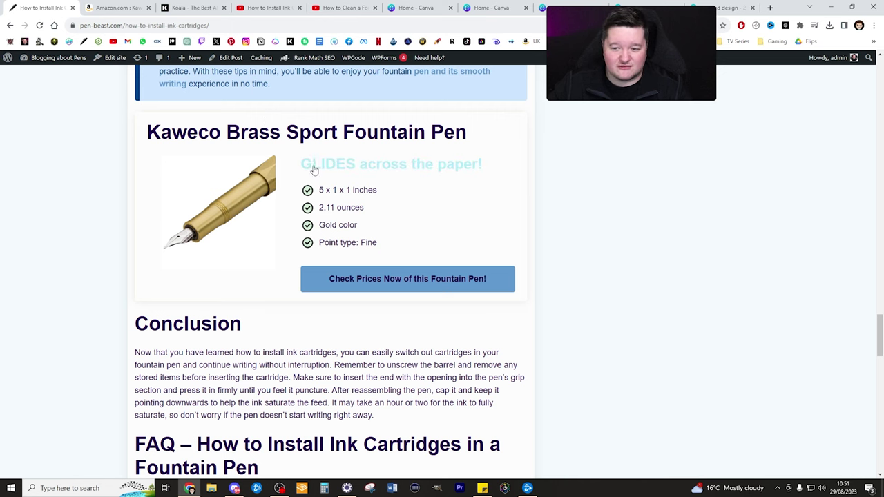
{"action": "scroll", "coordinate": [349, 267], "scroll_direction": "down", "scroll_amount": 3}
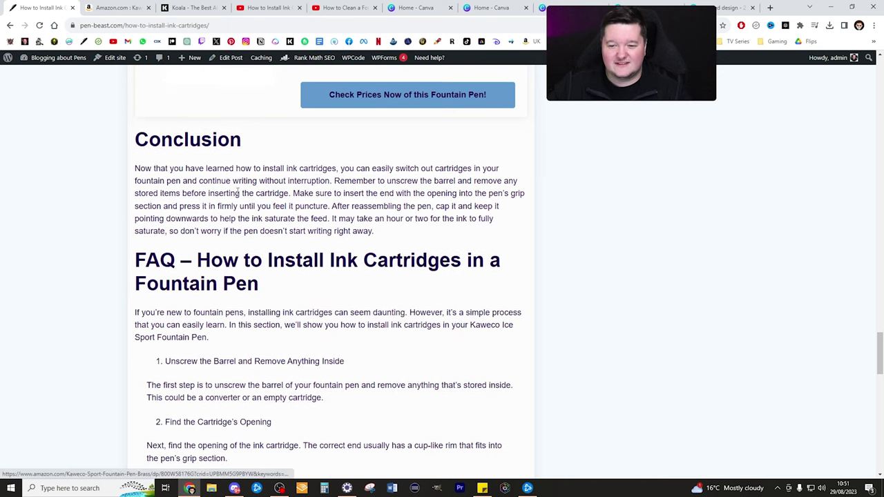
{"action": "scroll", "coordinate": [228, 172], "scroll_direction": "up", "scroll_amount": 2}
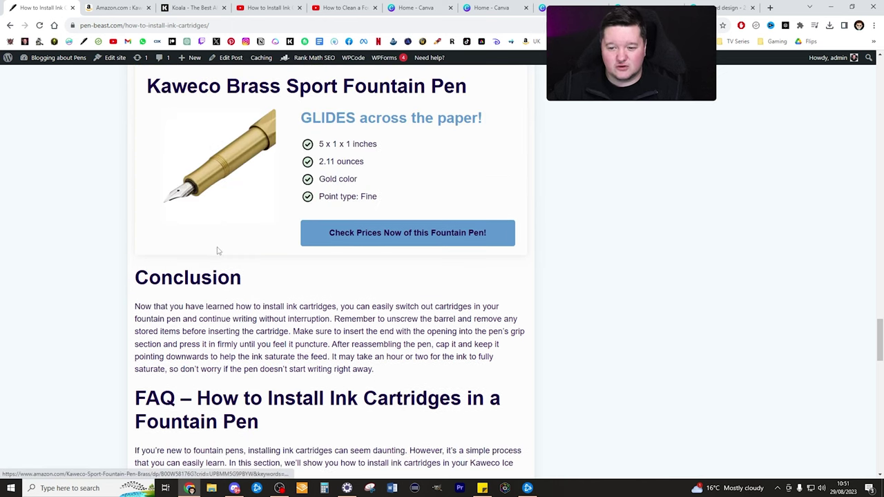
{"action": "scroll", "coordinate": [218, 248], "scroll_direction": "down", "scroll_amount": 7}
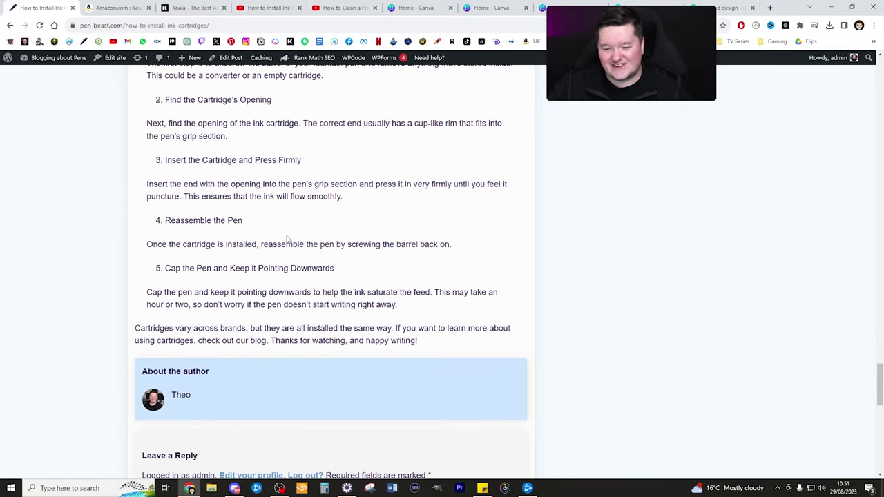
{"action": "scroll", "coordinate": [288, 239], "scroll_direction": "up", "scroll_amount": 20}
{"action": "scroll", "coordinate": [445, 218], "scroll_direction": "up", "scroll_amount": 15}
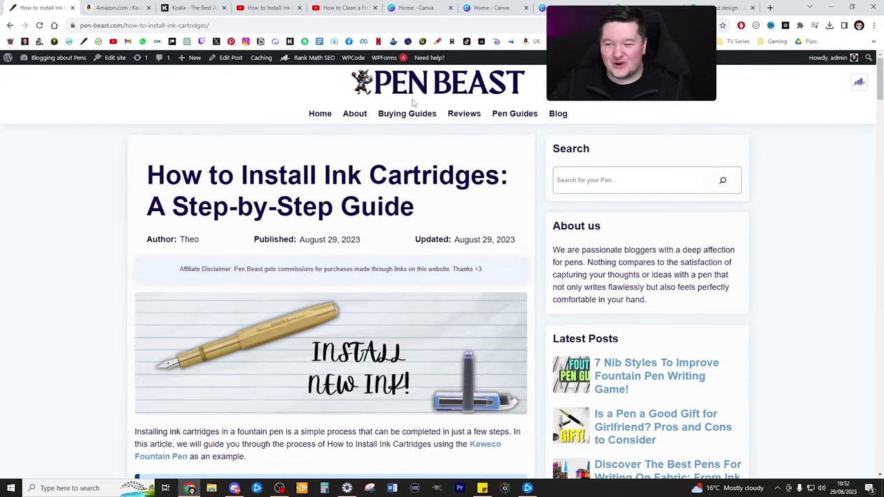
Step: Check the new post's listing in the home page's latest posts and the Fountain Pens category, and return to the home page
{"action": "left_click", "coordinate": [452, 94]}
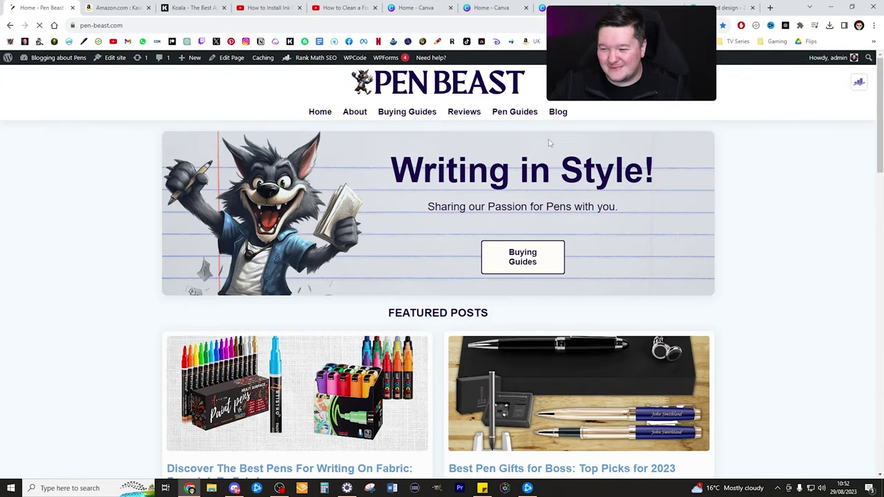
{"action": "scroll", "coordinate": [563, 160], "scroll_direction": "down", "scroll_amount": 8}
{"action": "scroll", "coordinate": [563, 159], "scroll_direction": "down", "scroll_amount": 3}
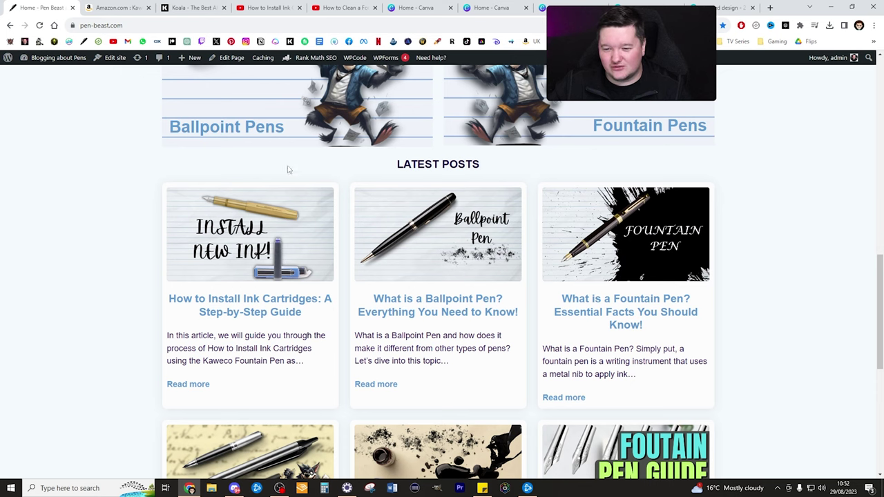
{"action": "left_click", "coordinate": [649, 125]}
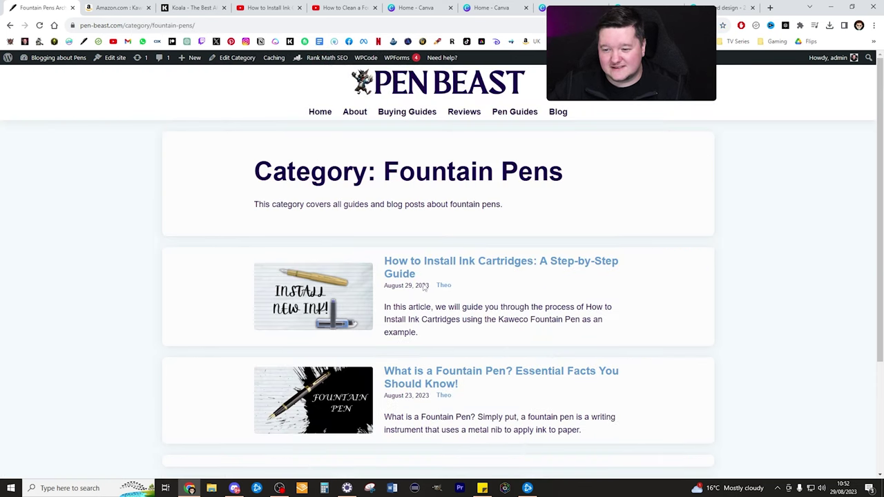
{"action": "left_click", "coordinate": [417, 91]}
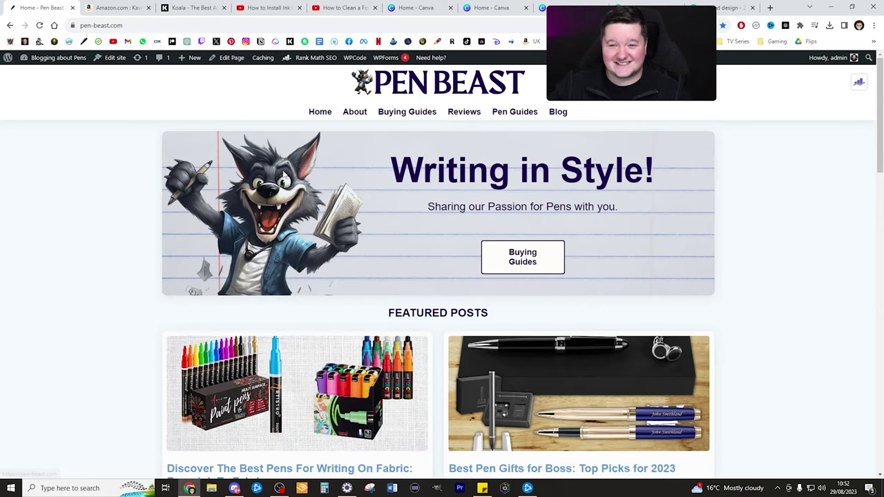
Step: Open the site's comments list in the WordPress admin
{"action": "left_click", "coordinate": [159, 58]}
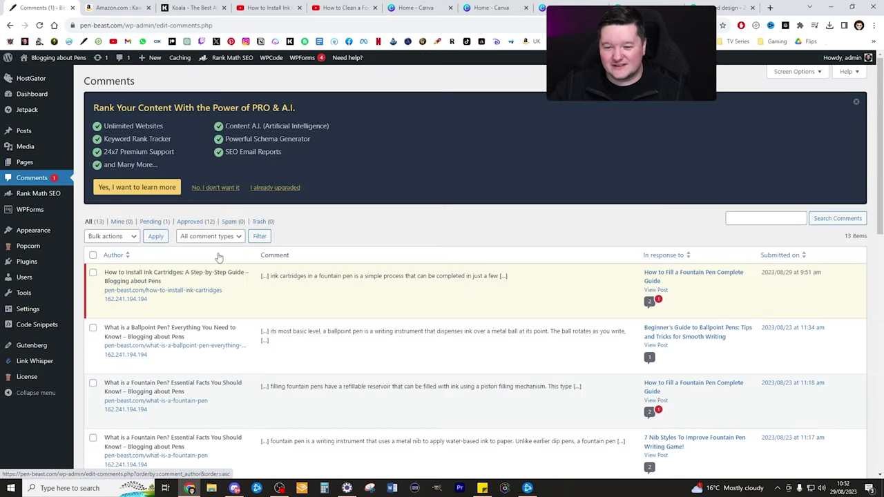